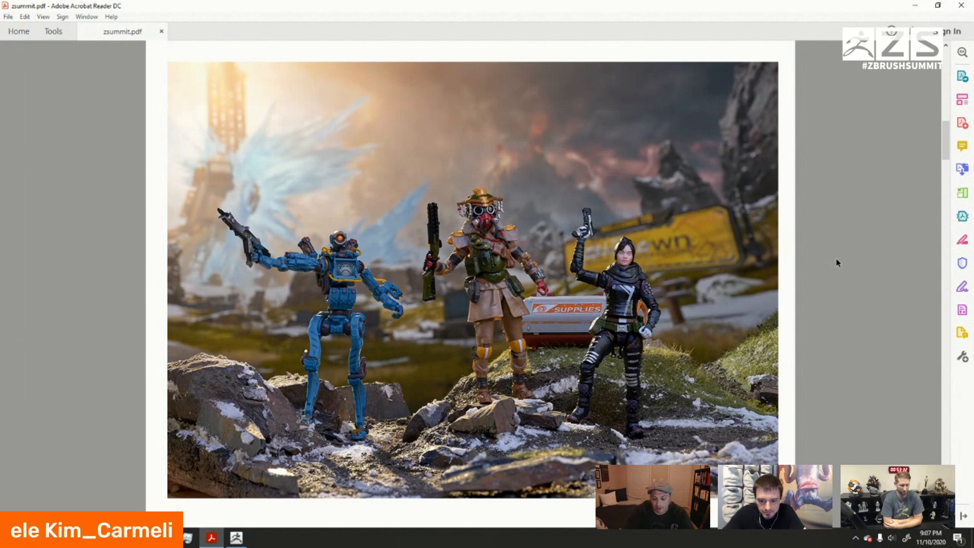
- Page through the presentation from the action figure photos past the milling machine and injection mold pages to the tray mold photo
scroll(837, 262, "down", 1)
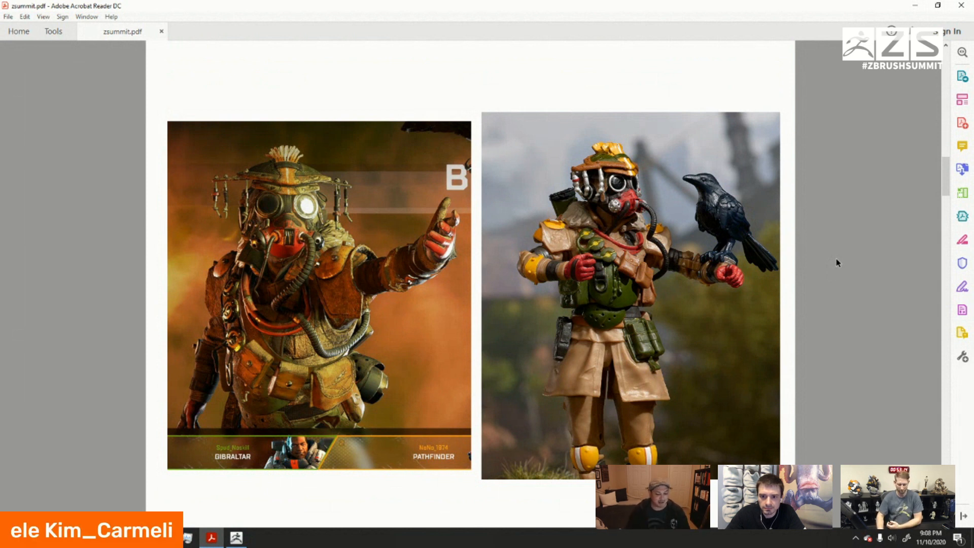
scroll(838, 262, "down", 1)
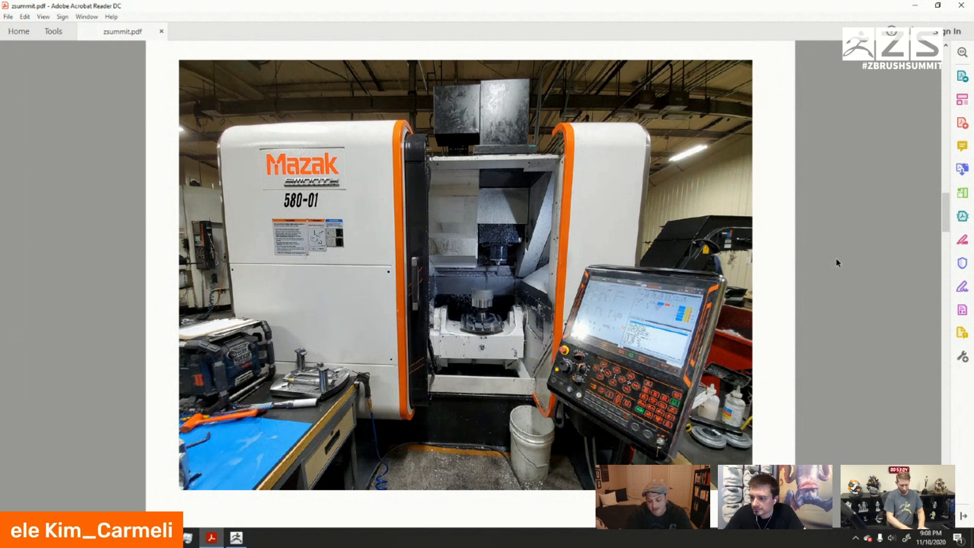
scroll(838, 263, "down", 3)
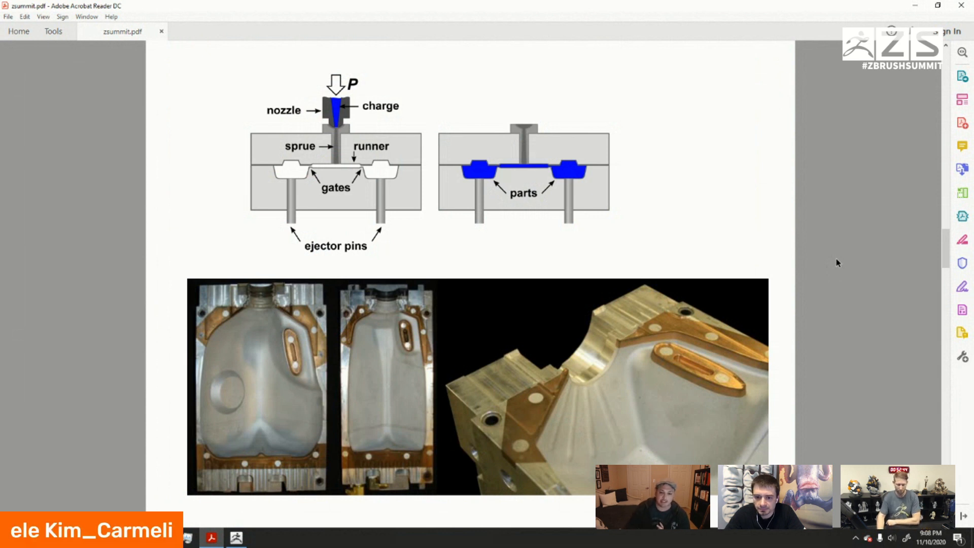
scroll(838, 262, "down", 1)
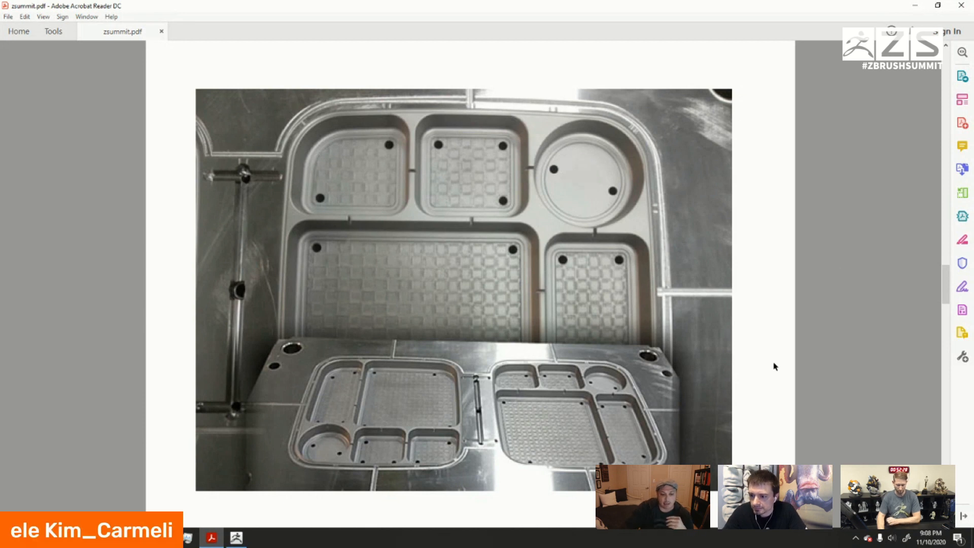
- Switch to ZBrush and examine the female character's torso, arms, scarf and head up close and from several angles
key("alt+Tab")
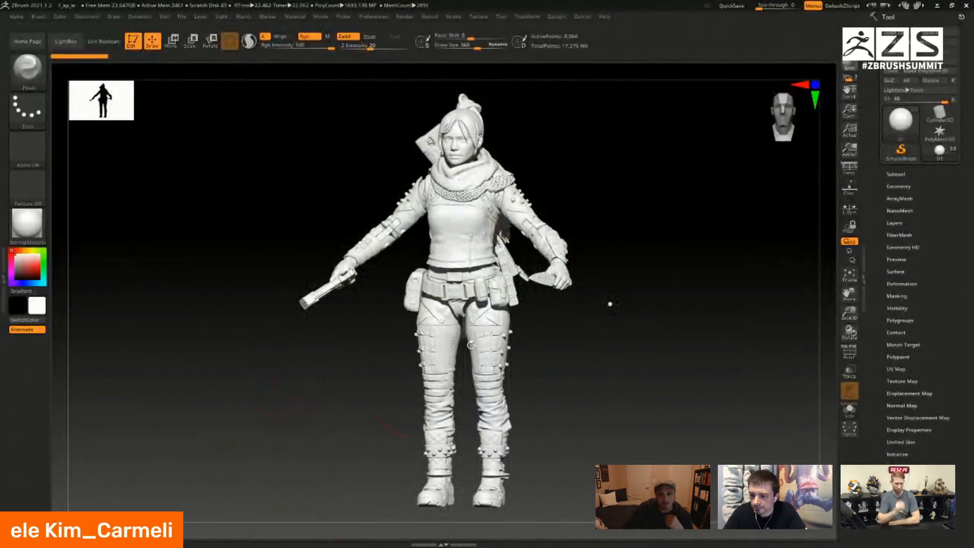
left_click_drag(675, 330, 671, 258)
left_click_drag(688, 317, 687, 282)
left_click_drag(669, 199, 662, 244, "alt")
left_click_drag(655, 223, 580, 240)
left_click_drag(593, 314, 559, 239, "alt")
left_click_drag(545, 203, 709, 395, "alt")
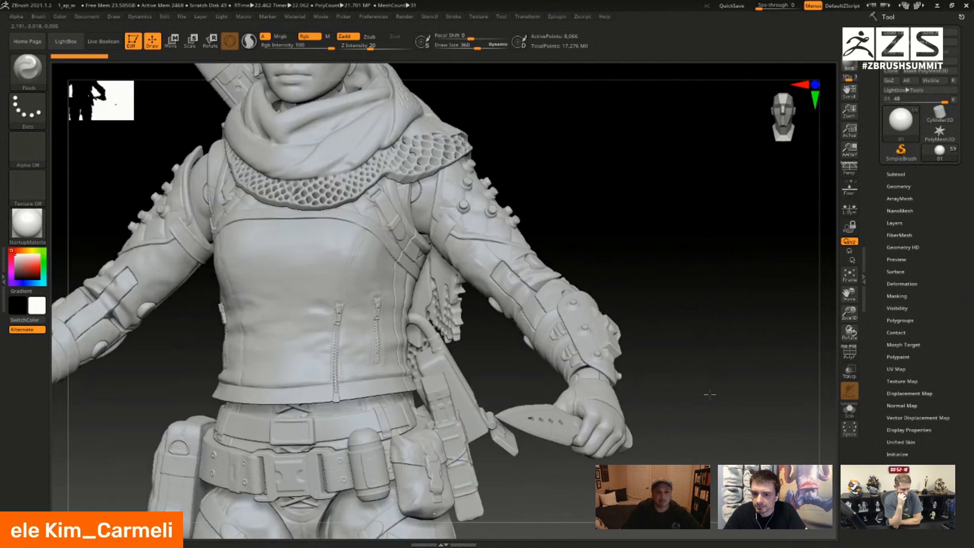
mouse_move(567, 168)
left_mouse_down("alt")
mouse_move(664, 242)
mouse_move(652, 226)
mouse_move(681, 211)
mouse_move(666, 233)
mouse_move(674, 264)
mouse_move(668, 252)
left_mouse_up("alt")
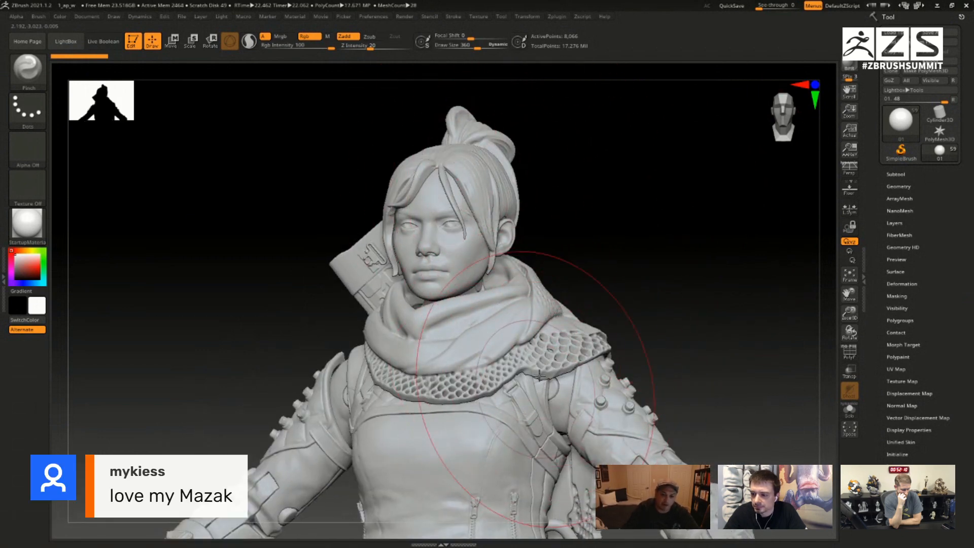
left_click_drag(692, 311, 450, 266)
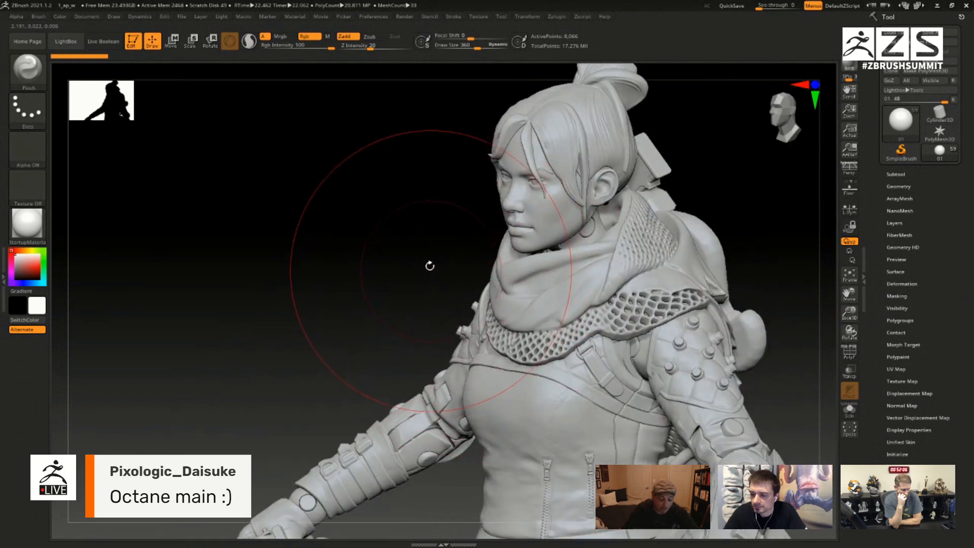
left_click_drag(400, 268, 407, 261)
key("f")
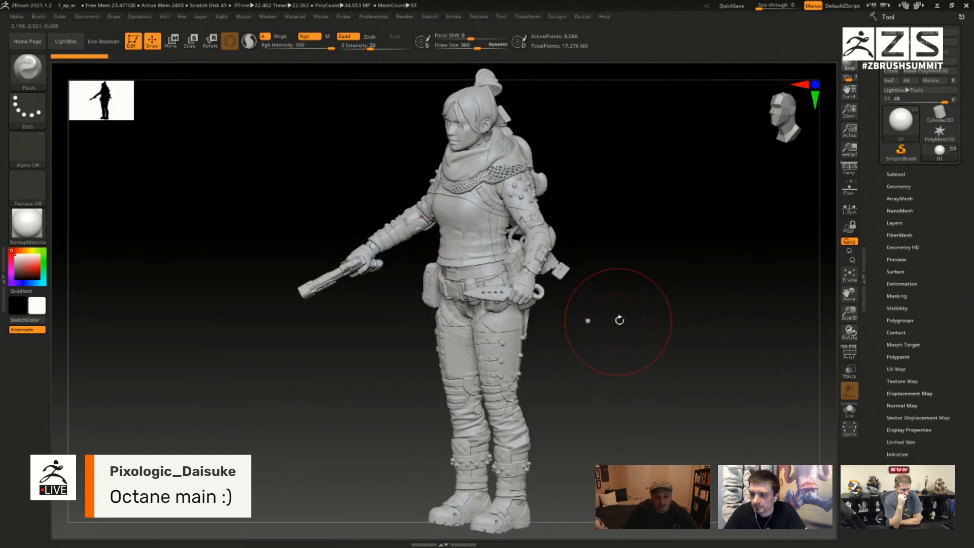
- Select the larger of the two small spheres beside the female character's knife hand and activate the Move gizmo on it
mouse_move(644, 321)
left_mouse_down()
mouse_move(615, 323)
mouse_move(633, 323)
left_mouse_up()
mouse_move(657, 360)
left_mouse_down()
mouse_move(587, 347)
mouse_move(591, 357)
mouse_move(637, 198)
mouse_move(660, 243)
left_mouse_up()
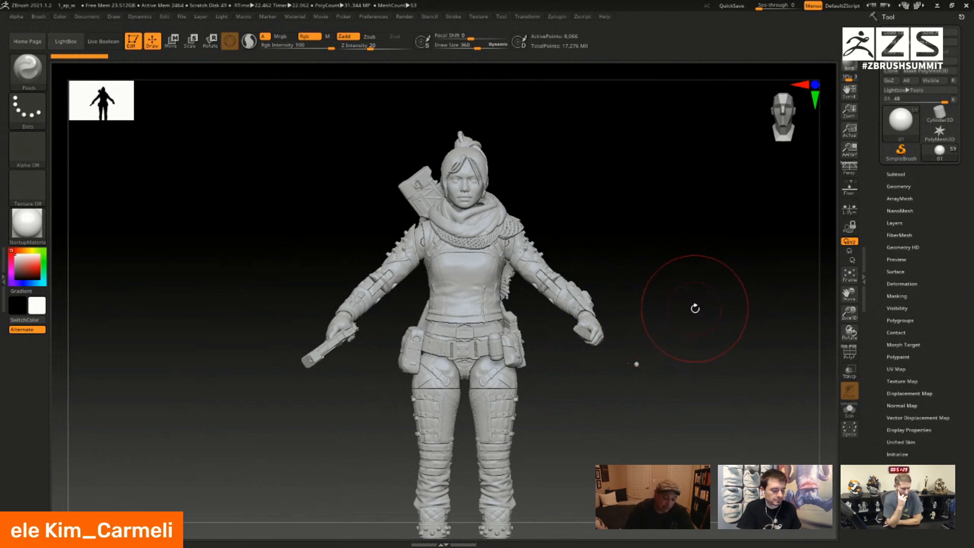
left_click_drag(687, 329, 677, 326)
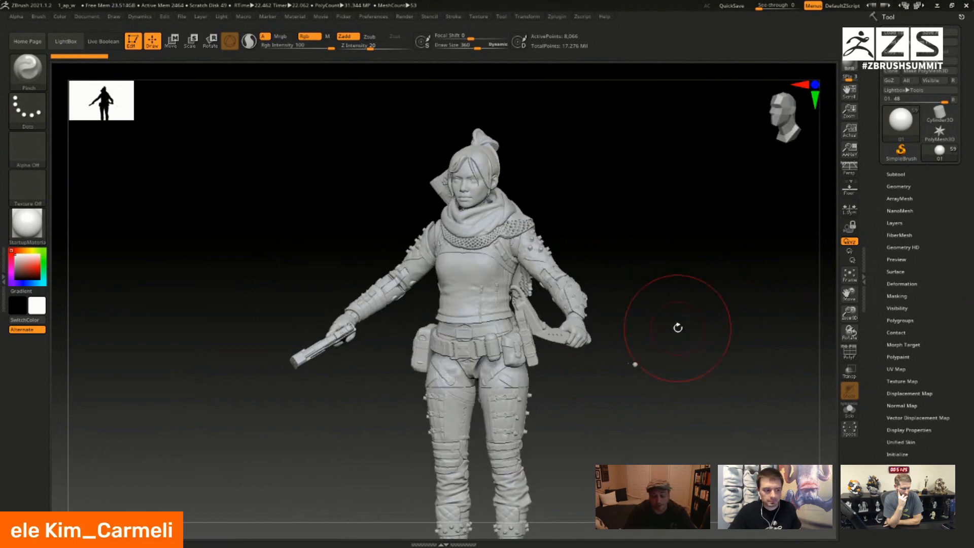
left_click_drag(638, 307, 606, 272, "alt")
left_click_drag(607, 318, 642, 354, "alt")
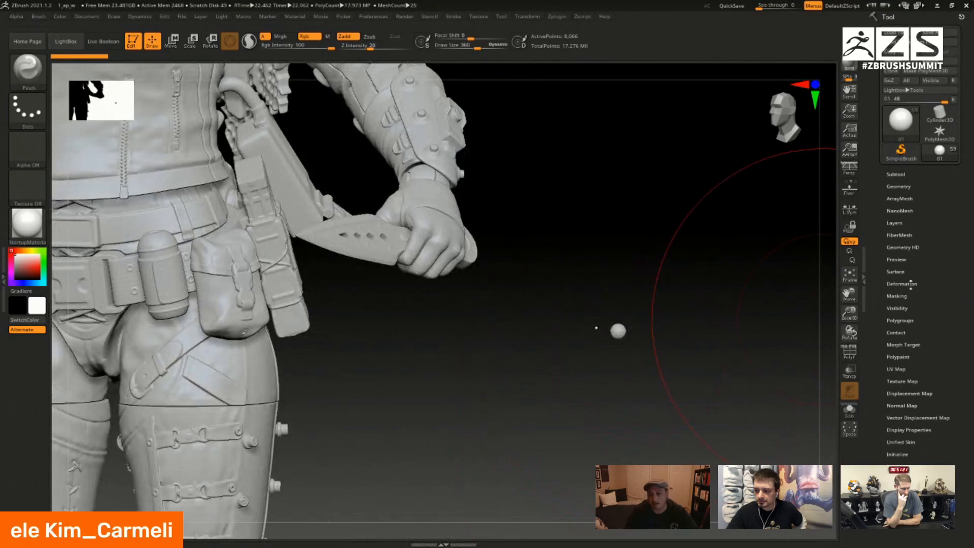
left_click(618, 331, "alt")
key("w")
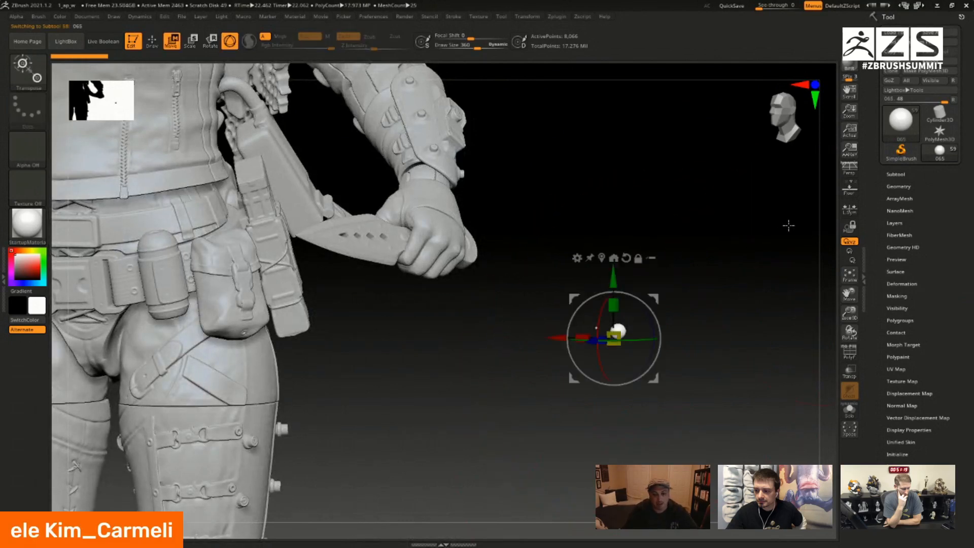
- Move the sphere subtool 065 onto the female character's chest, just below the scarf near the shoulder strap
mouse_move(726, 313)
left_mouse_down()
mouse_move(740, 365)
mouse_move(715, 313)
left_mouse_up()
left_click_drag(662, 380, 611, 189)
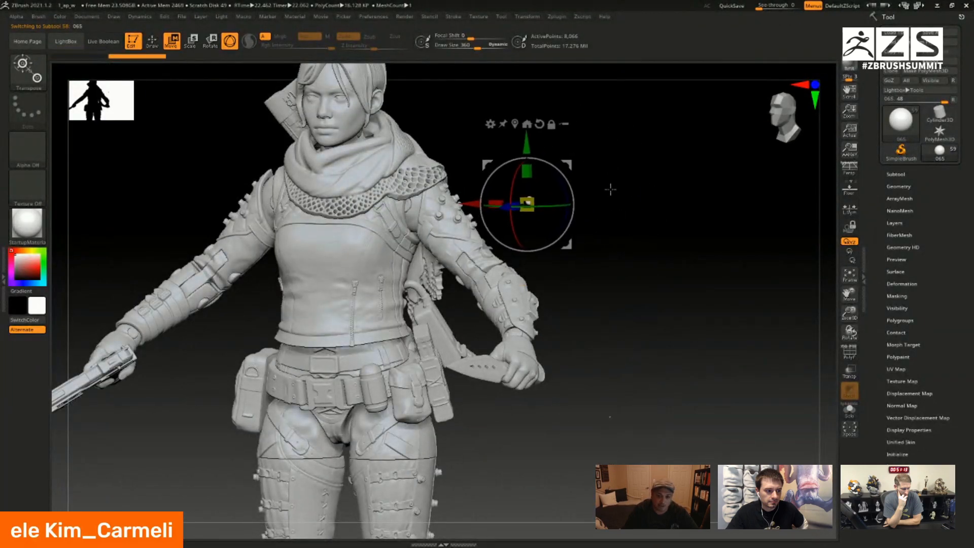
key("f")
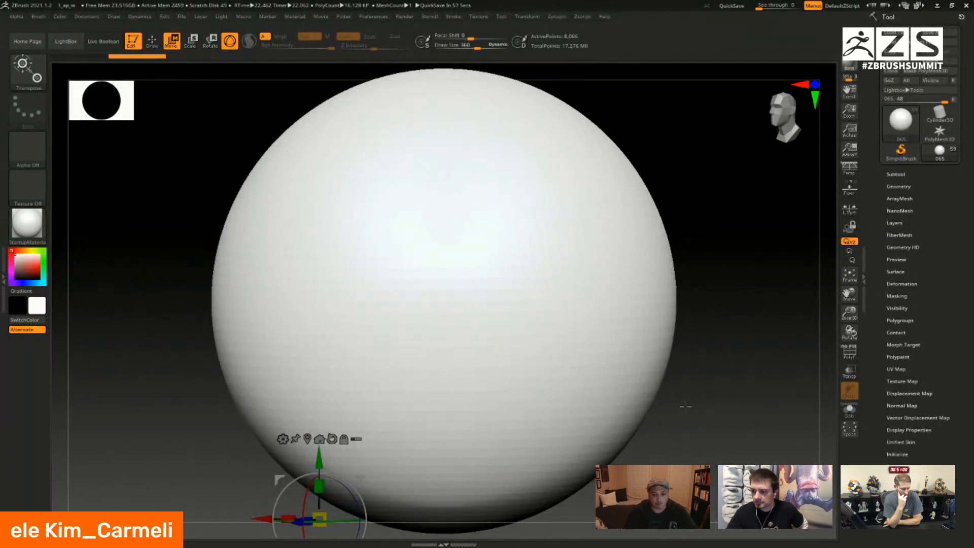
key("f")
left_click_drag(636, 285, 658, 198)
left_click_drag(655, 342, 659, 340)
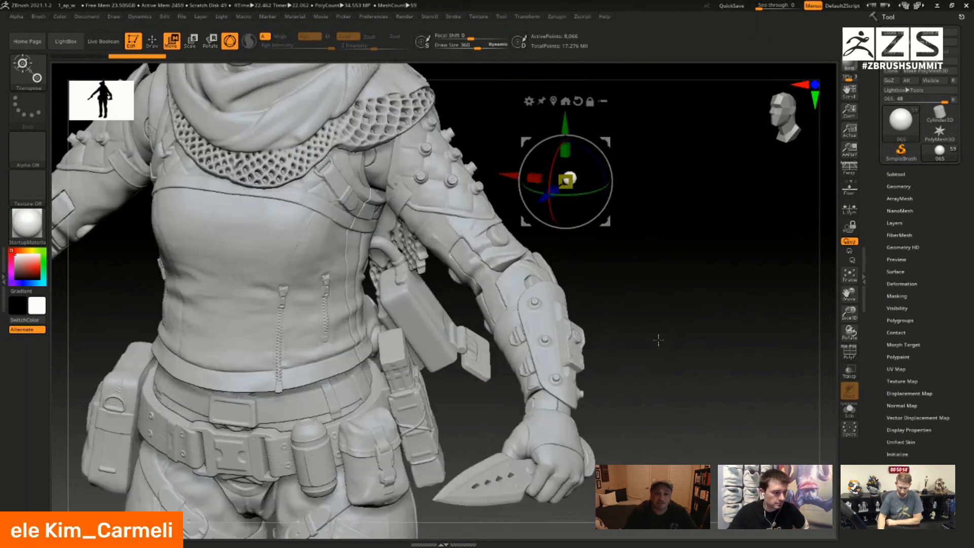
left_click_drag(666, 280, 682, 350, "alt")
left_click_drag(621, 208, 388, 208)
left_click_drag(518, 243, 480, 224)
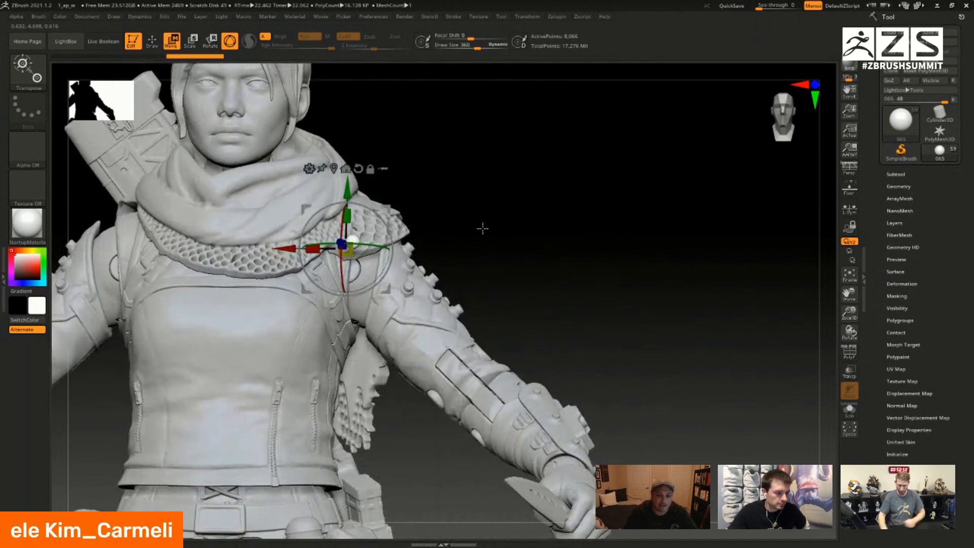
left_click_drag(480, 303, 483, 349, "alt")
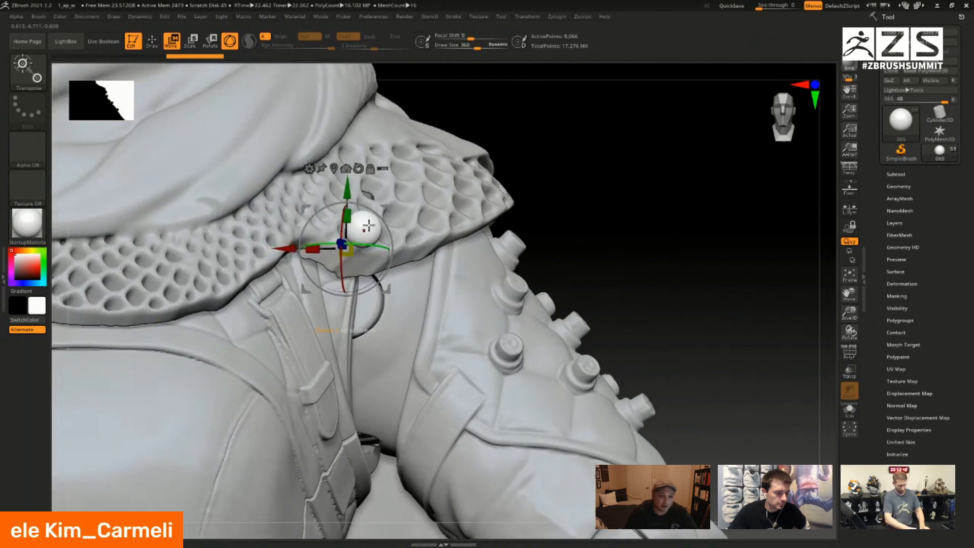
left_click_drag(389, 210, 297, 324)
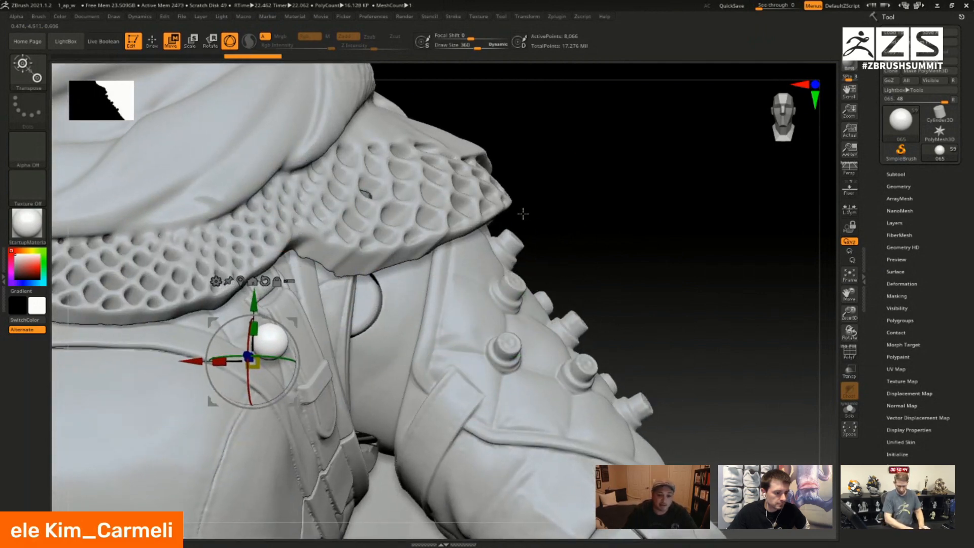
key("f")
left_click_drag(699, 238, 679, 243, "alt")
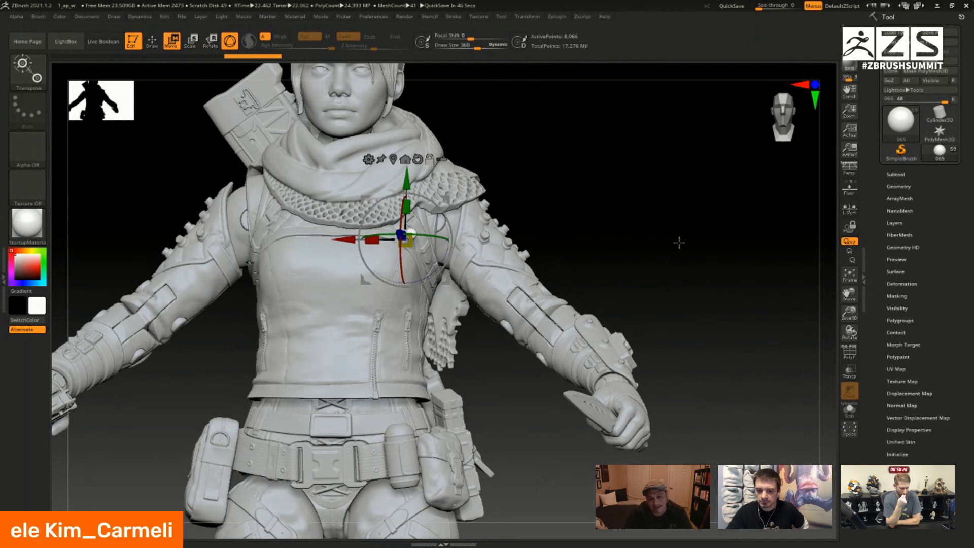
- Select the tiny sphere subtool 01, move it onto the chest near the larger sphere, and return to Draw mode
key("Down")
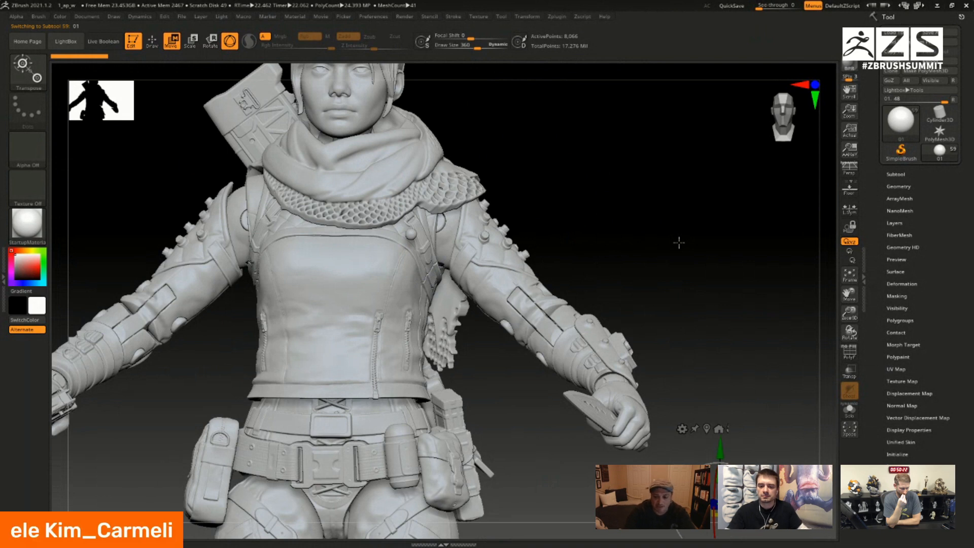
left_click_drag(679, 469, 347, 218, "alt")
left_click_drag(518, 199, 536, 341, "alt")
right_click_drag(501, 305, 515, 320)
left_click_drag(437, 298, 520, 319, "alt")
right_click_drag(507, 337, 518, 362)
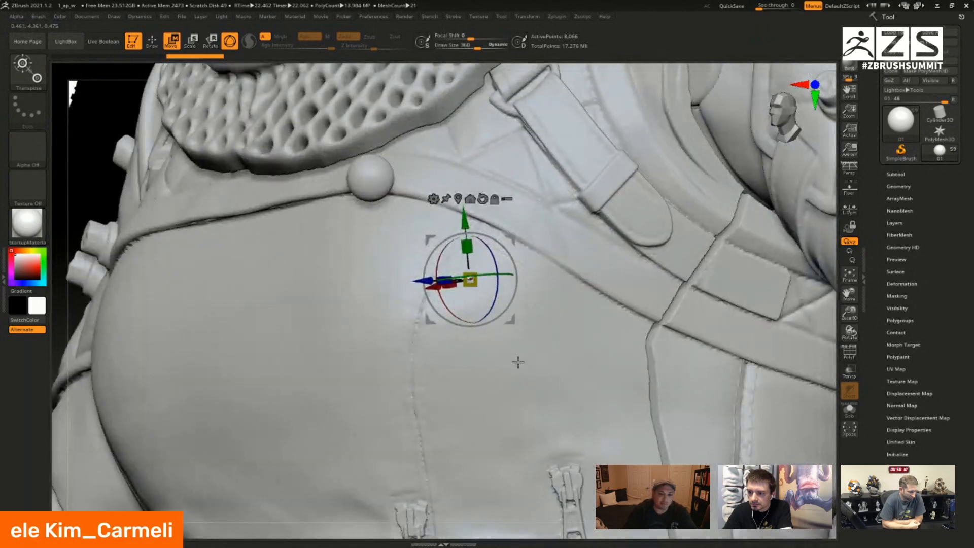
key("q")
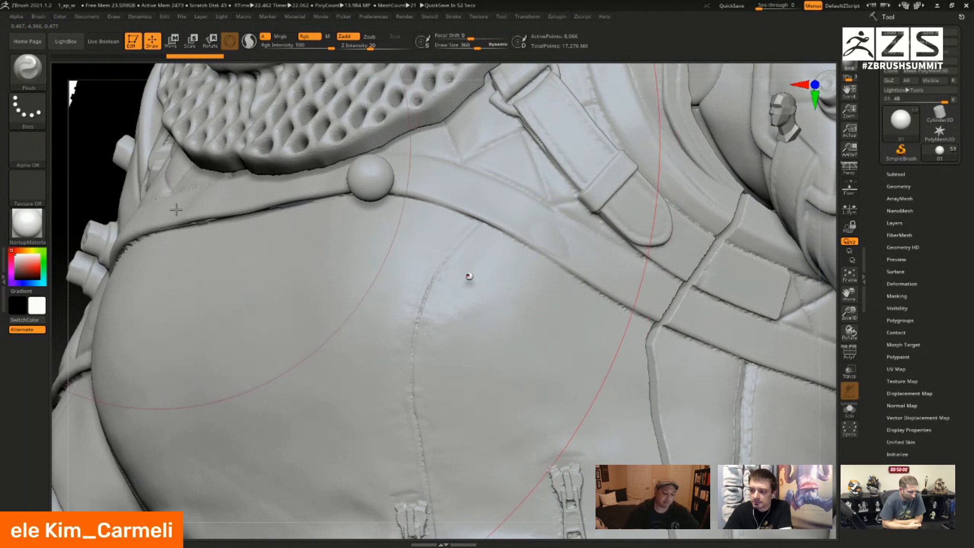
right_click_drag(364, 339, 387, 356)
key("f")
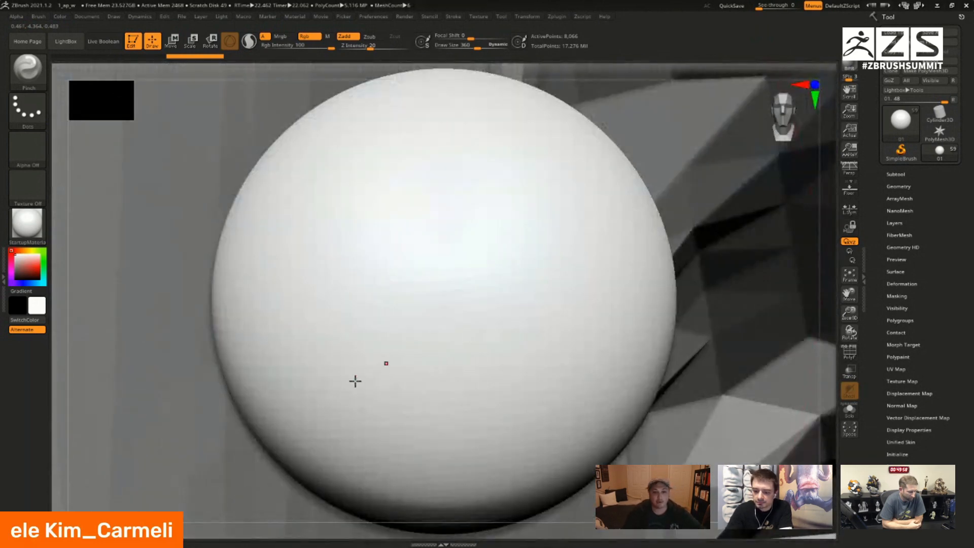
key("f")
left_click_drag(630, 385, 275, 182, "alt")
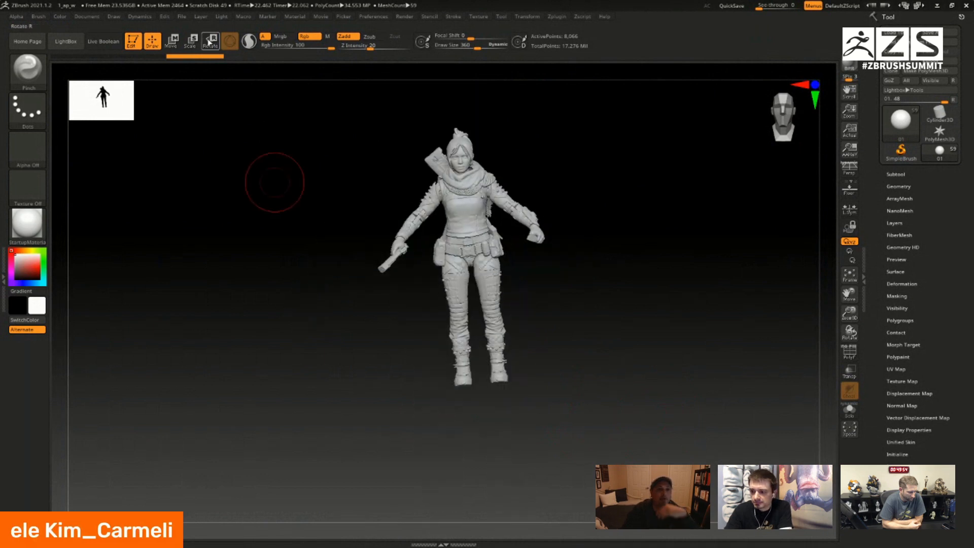
- Open the project 2_aw_b from the zpr folder without saving changes to the current project
left_click(182, 19)
left_click(202, 34)
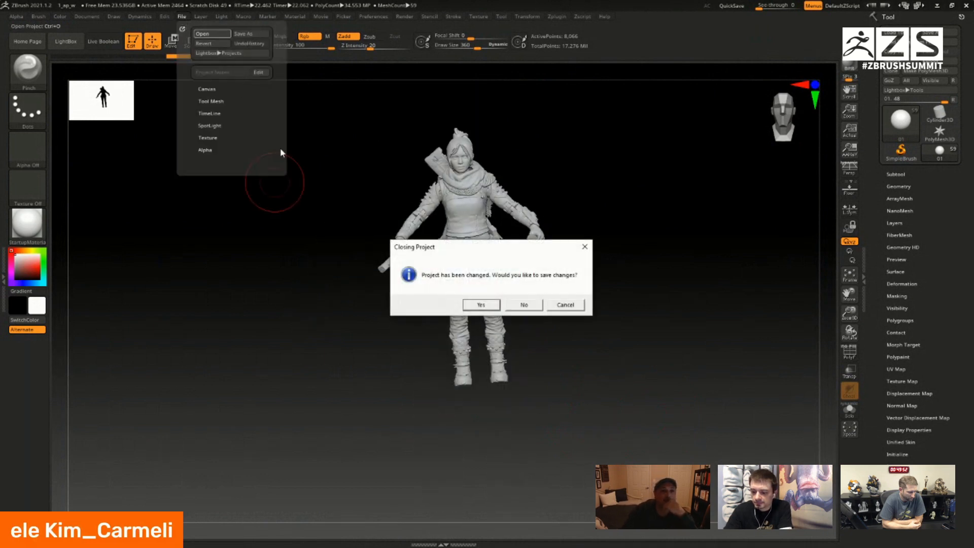
left_click(524, 306)
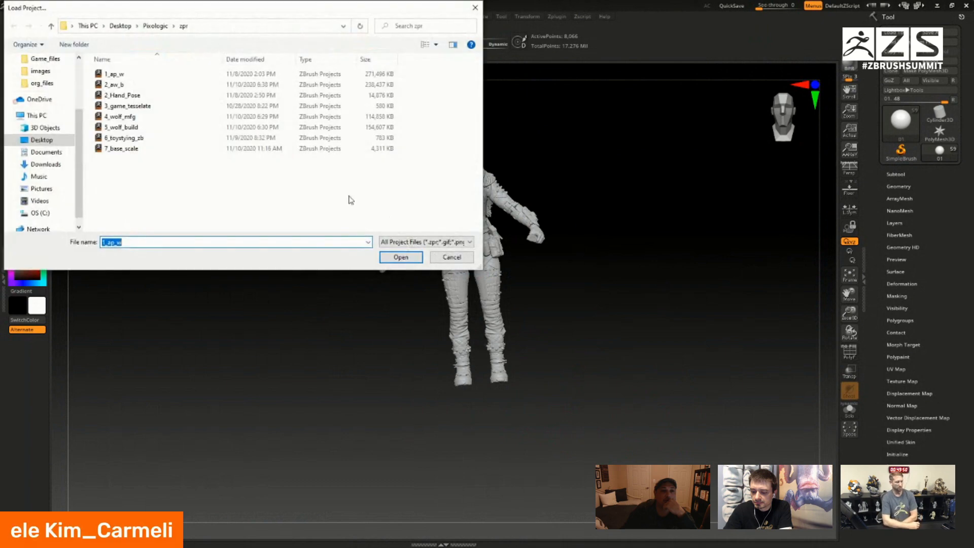
left_click(152, 86)
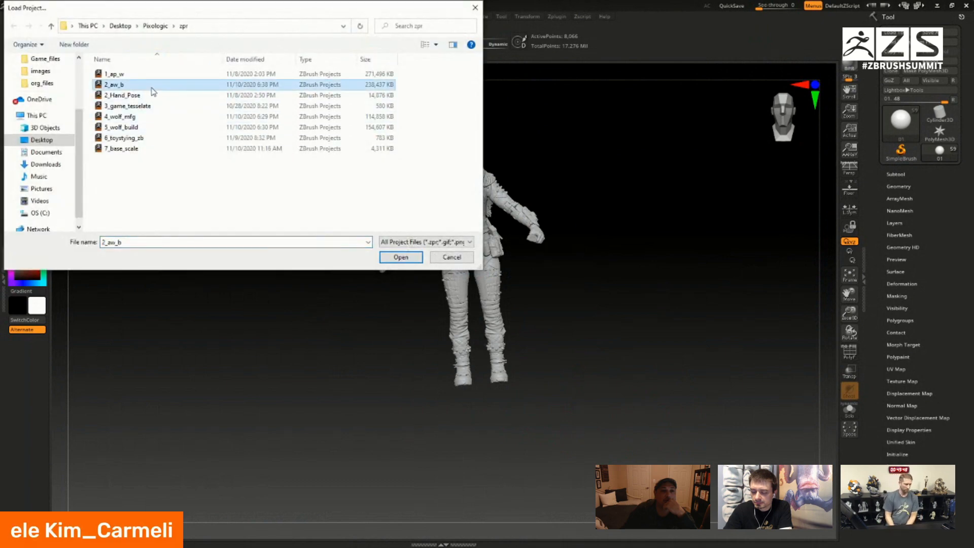
double_click(149, 90)
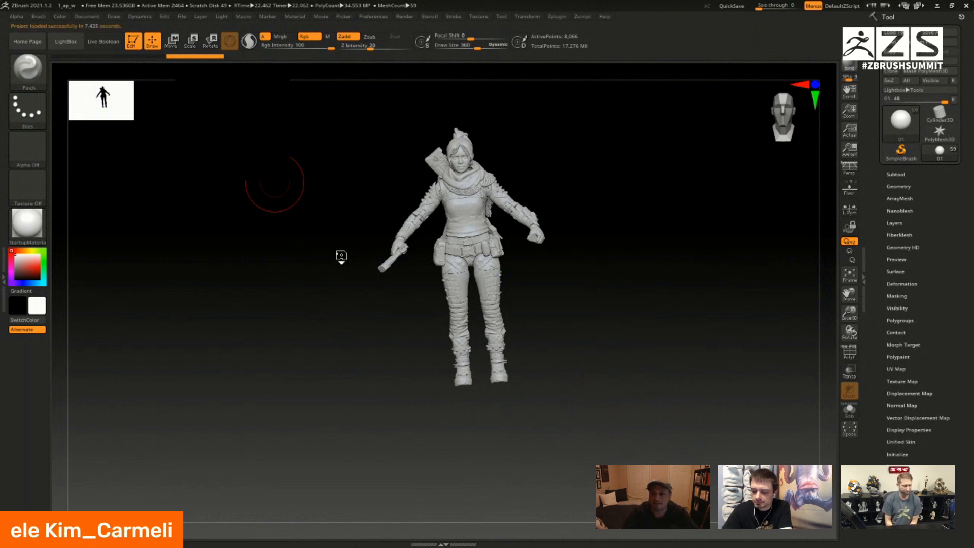
- Examine the upper body of the masked character with the shotgun from both sides
left_click_drag(415, 315, 487, 321)
key("f")
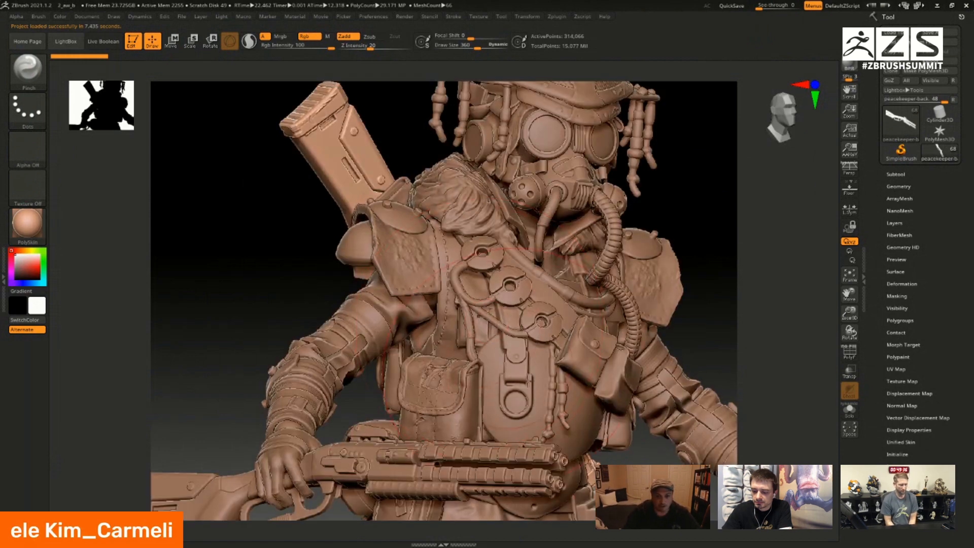
left_click_drag(629, 350, 596, 324)
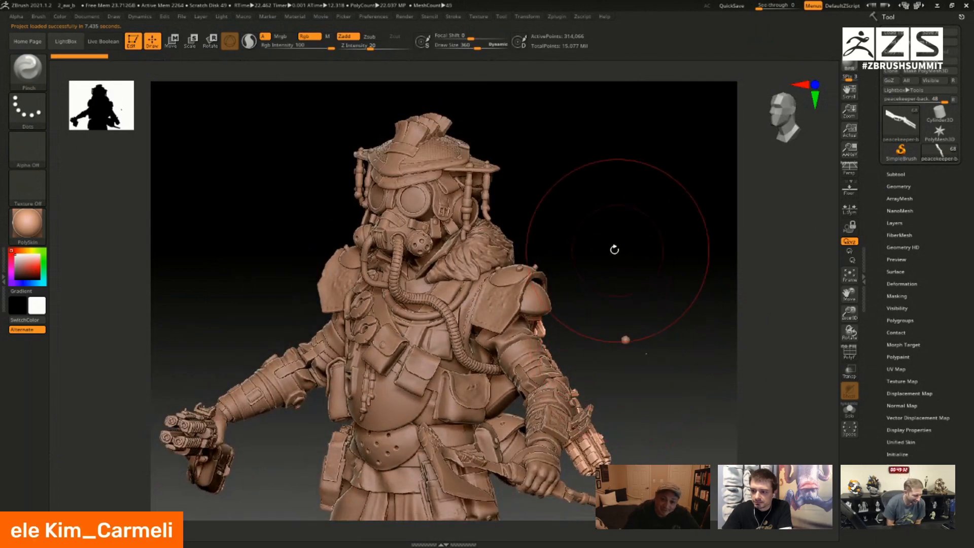
mouse_move(618, 261)
left_mouse_down()
mouse_move(639, 263)
mouse_move(629, 264)
left_mouse_up()
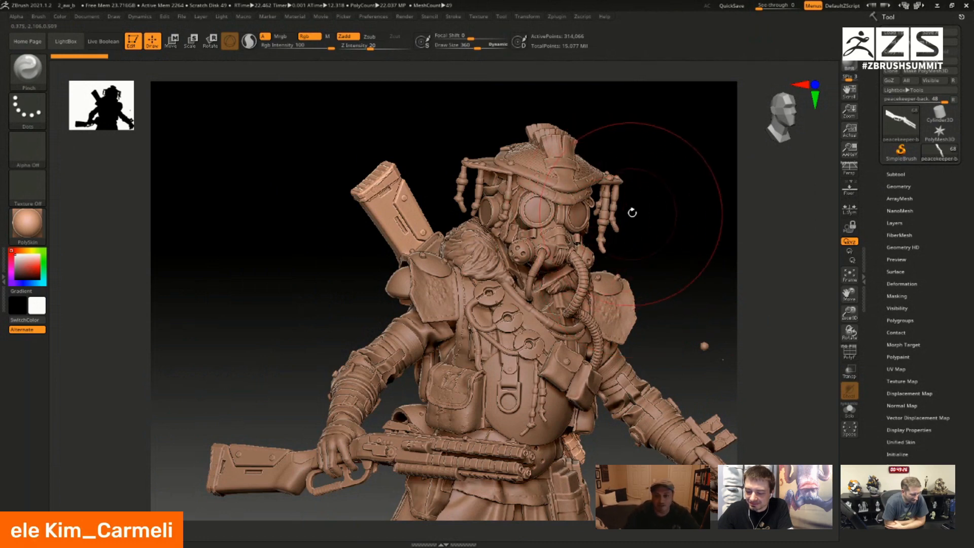
left_click_drag(623, 213, 448, 369)
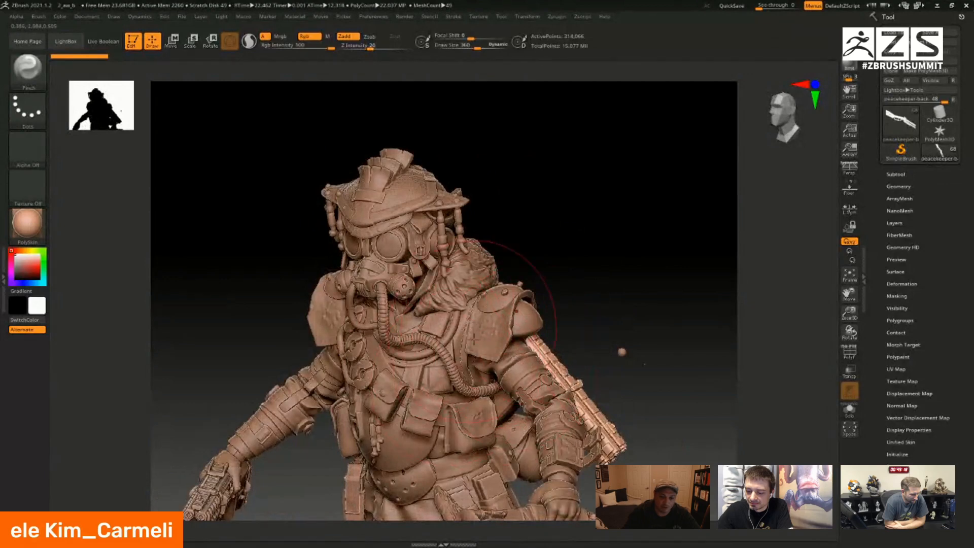
- Switch to zsummit.pdf in Adobe Acrobat Reader and go to the Mazak milling machine photo on page 5
key("alt+Tab")
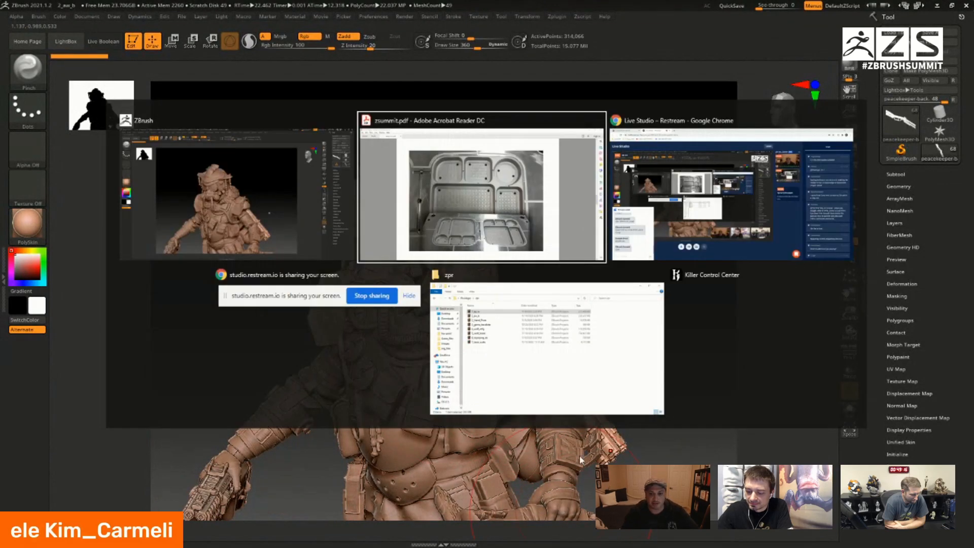
scroll(553, 352, "down", 2)
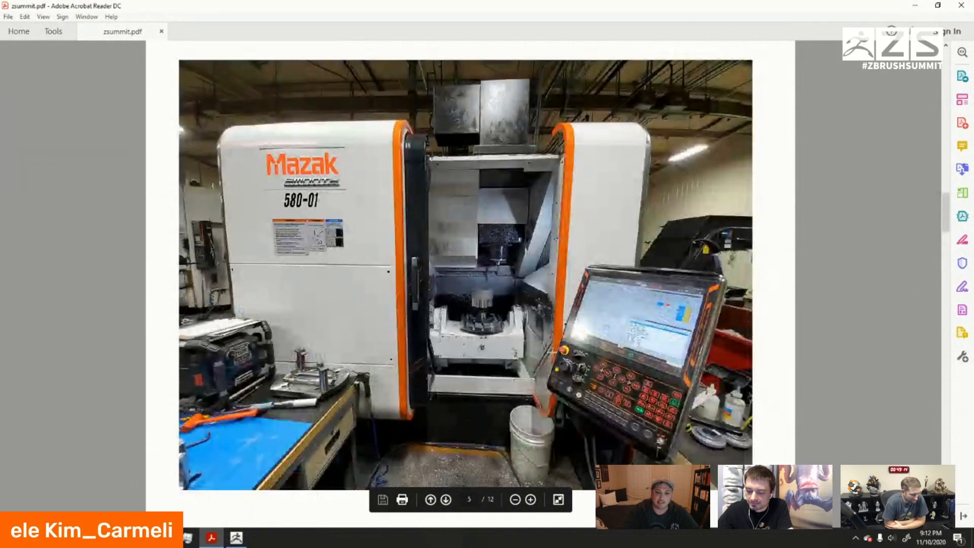
- Go back to the game and toy comparison on page 4 of the PDF, and switch to ZBrush
scroll(552, 352, "up", 1)
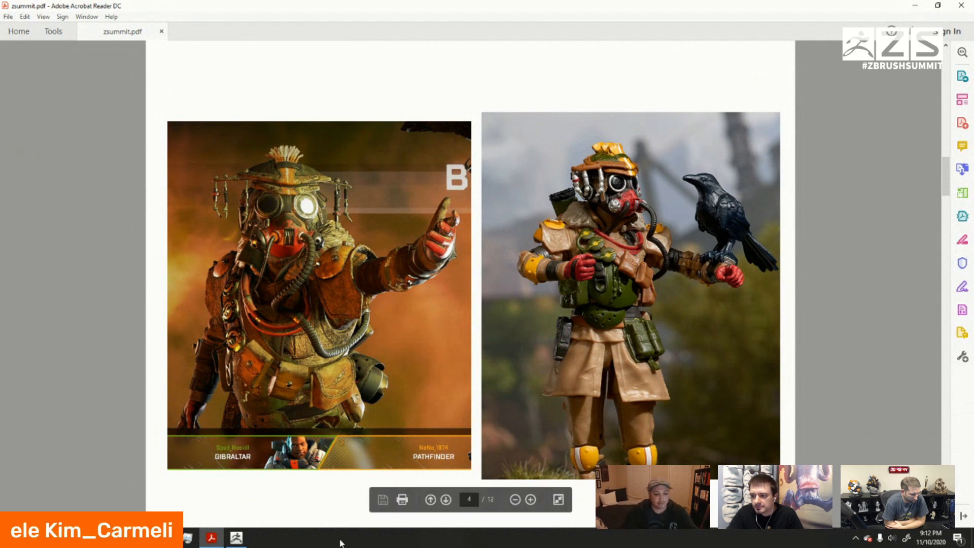
left_click(234, 538)
mouse_move(587, 325)
left_mouse_down()
mouse_move(694, 332)
mouse_move(672, 335)
left_mouse_up()
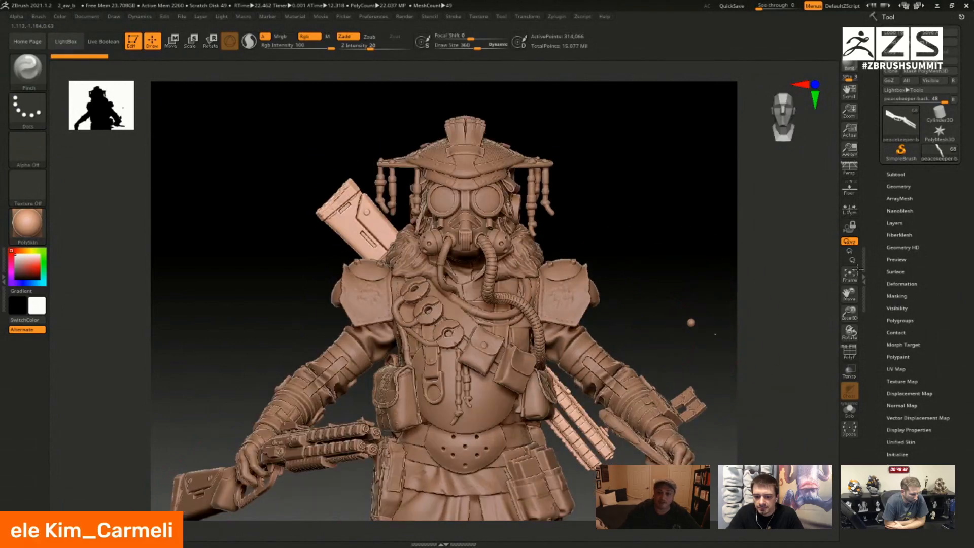
- Expand the Subtool list and frame the whole masked character in a three-quarter view
left_click(896, 174)
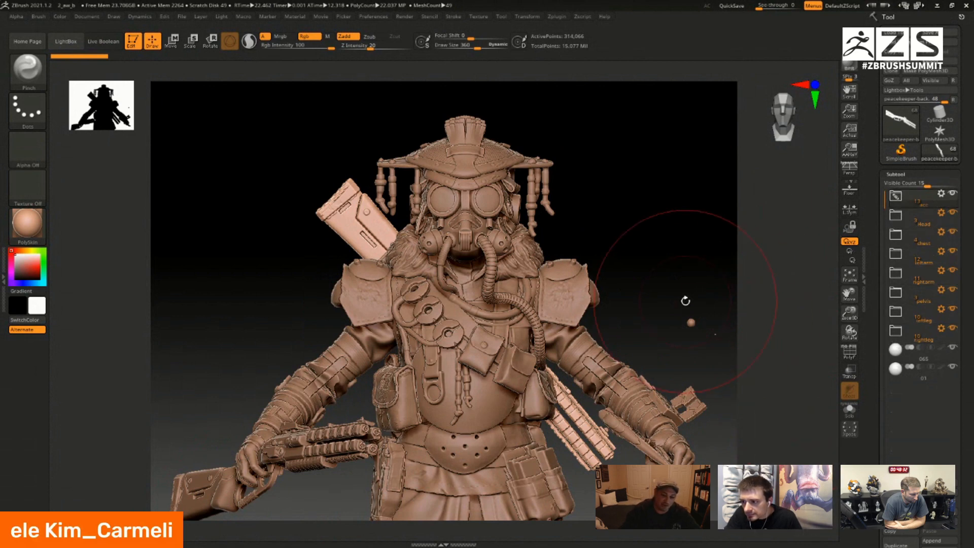
left_click_drag(661, 289, 712, 290)
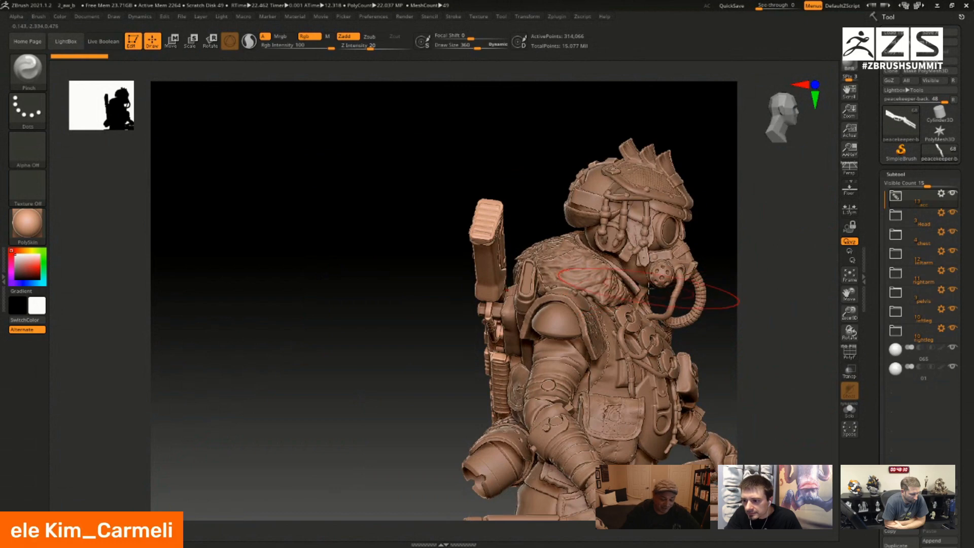
key("f")
mouse_move(629, 295)
left_mouse_down()
mouse_move(614, 298)
mouse_move(622, 294)
left_mouse_up()
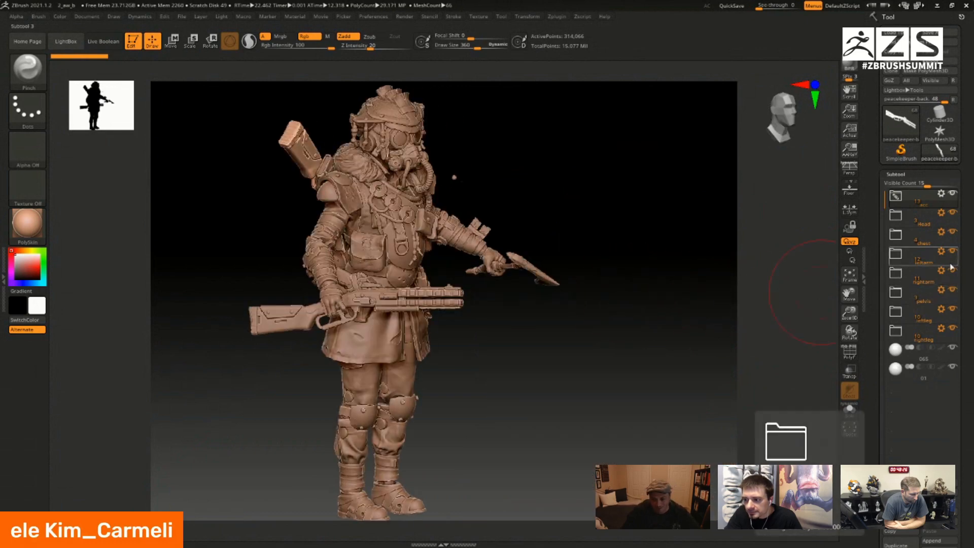
- Hide the right leg, left leg, pelvis and right arm folders to inspect how the figure is divided, and show them again
left_click(957, 322)
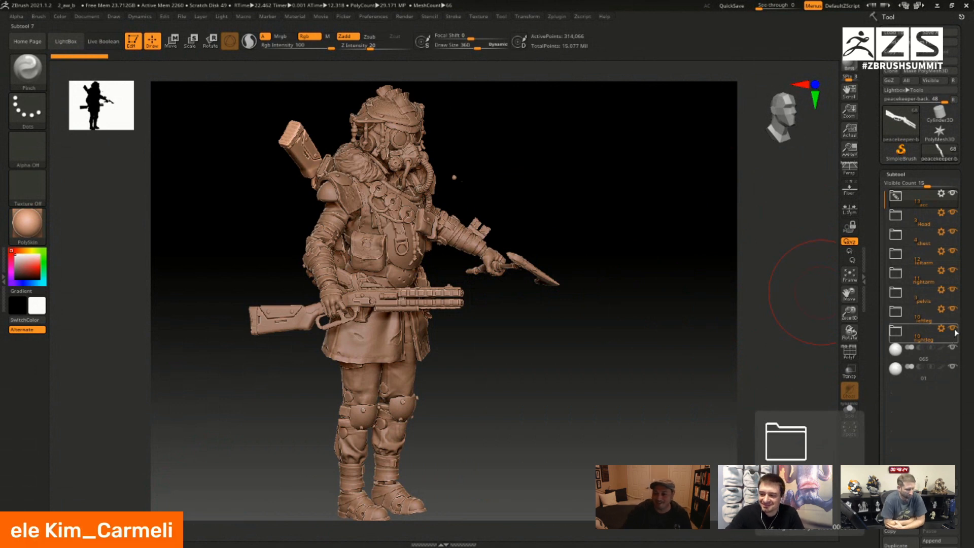
left_click(953, 310)
left_click(953, 309)
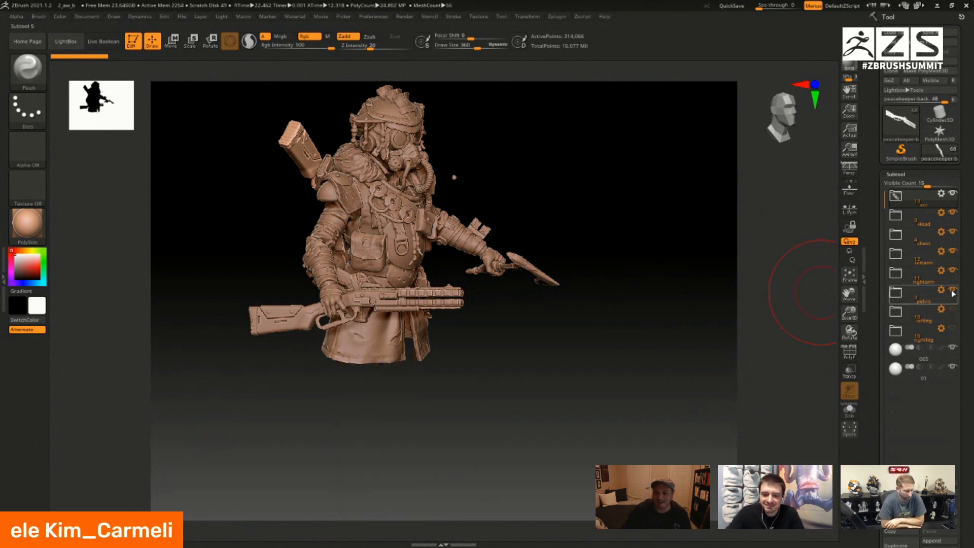
left_click(953, 290)
left_click(957, 274)
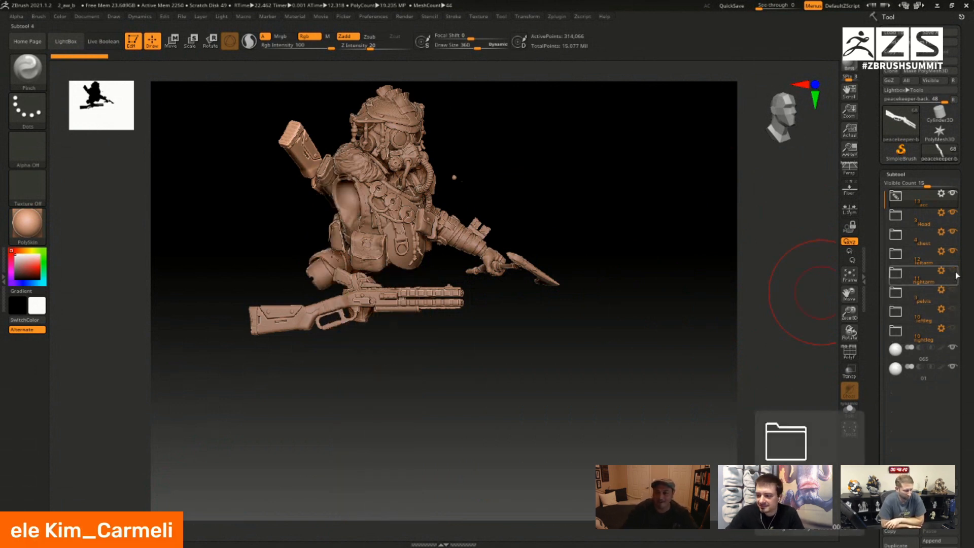
left_click(954, 303)
left_click(953, 289)
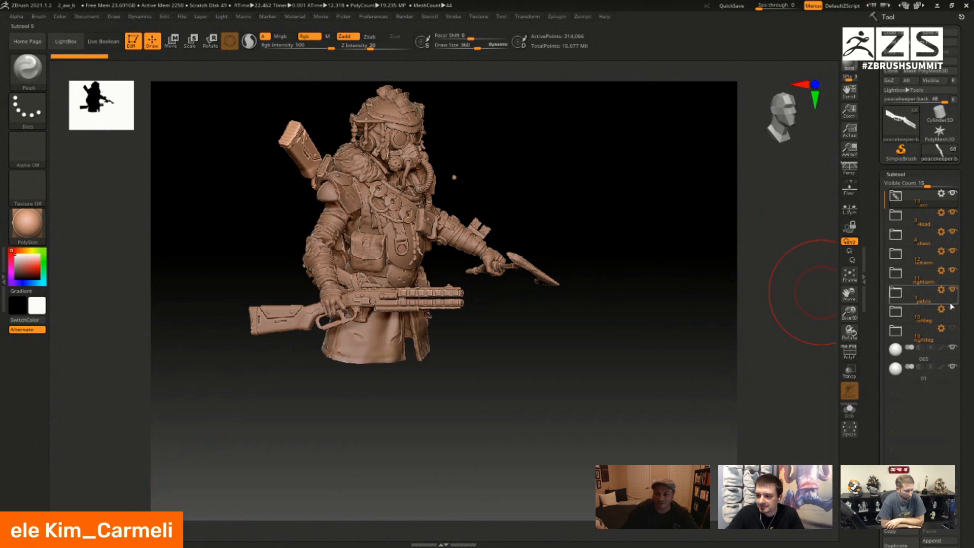
left_click(953, 309)
left_click(952, 327)
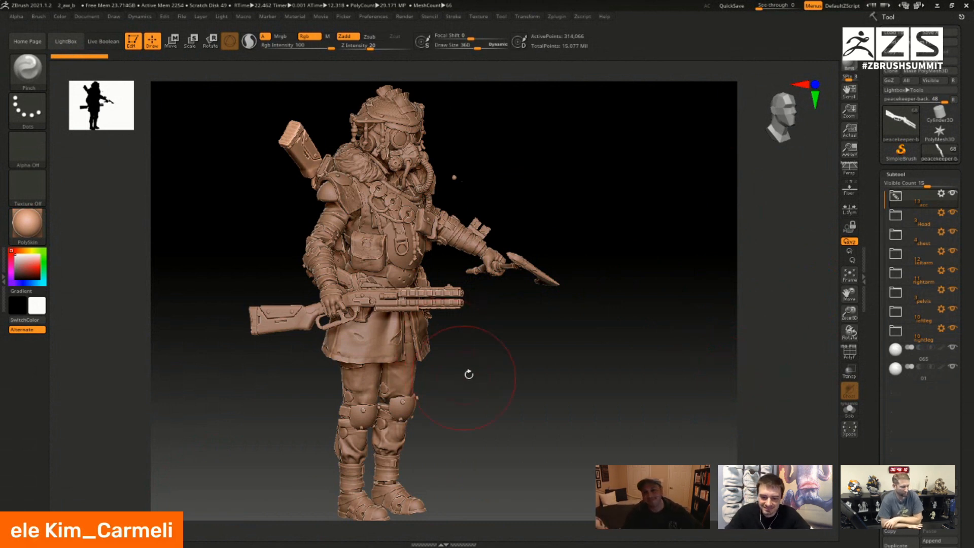
left_click_drag(538, 374, 562, 277)
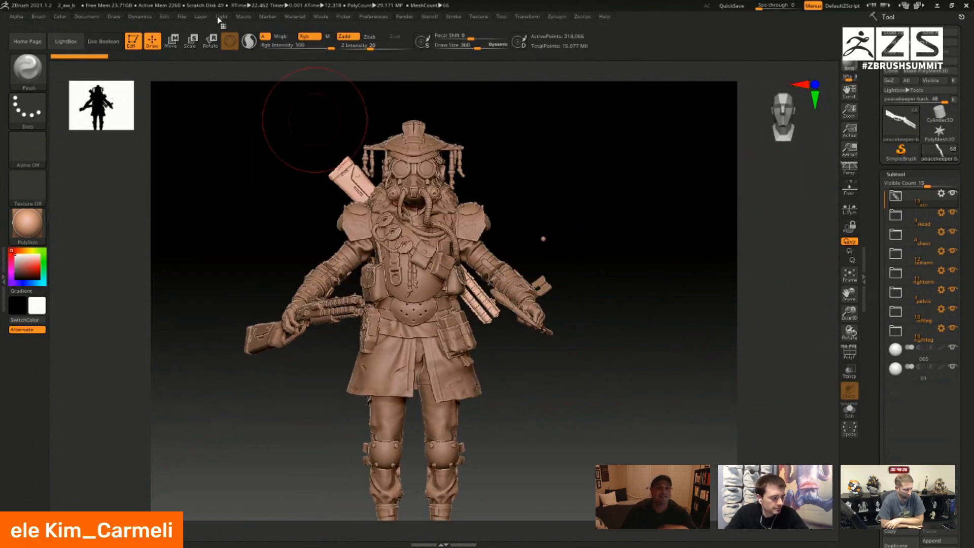
- Open the project 2_Hand_Pose from the zpr folder
left_click(182, 17)
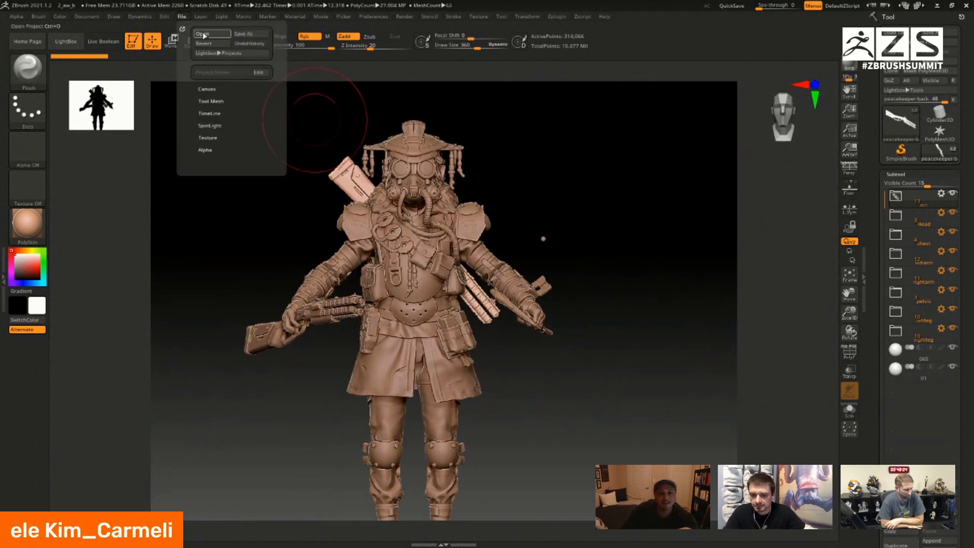
left_click(203, 34)
left_click(515, 304)
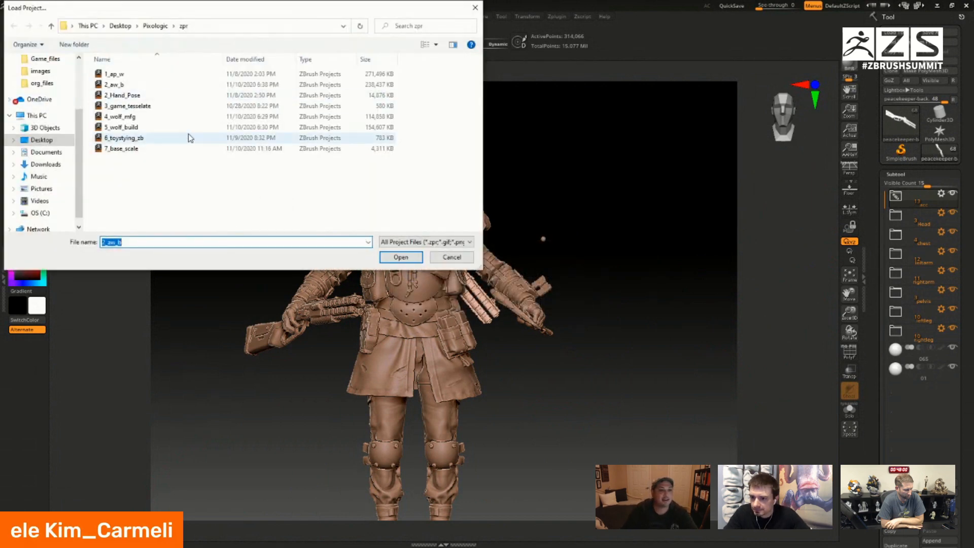
double_click(129, 95)
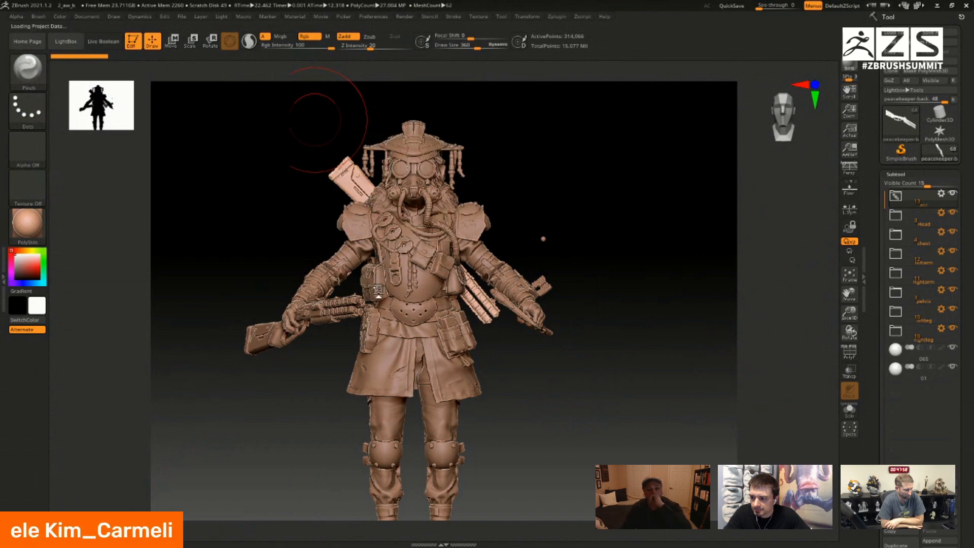
- Examine how the gloved hand sits on the RE-45 pistol grip and trigger
left_click_drag(544, 366, 489, 372)
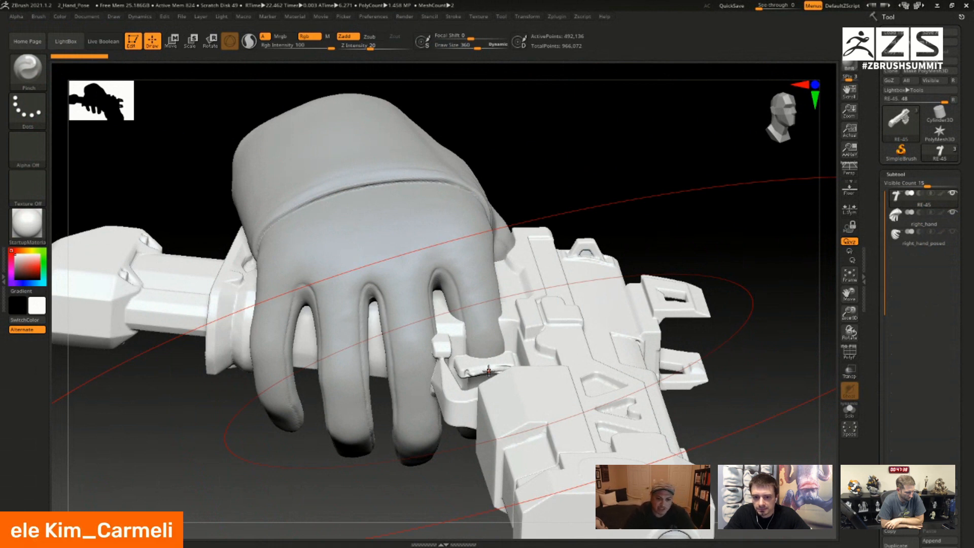
right_click_drag(528, 292, 581, 337)
key("f")
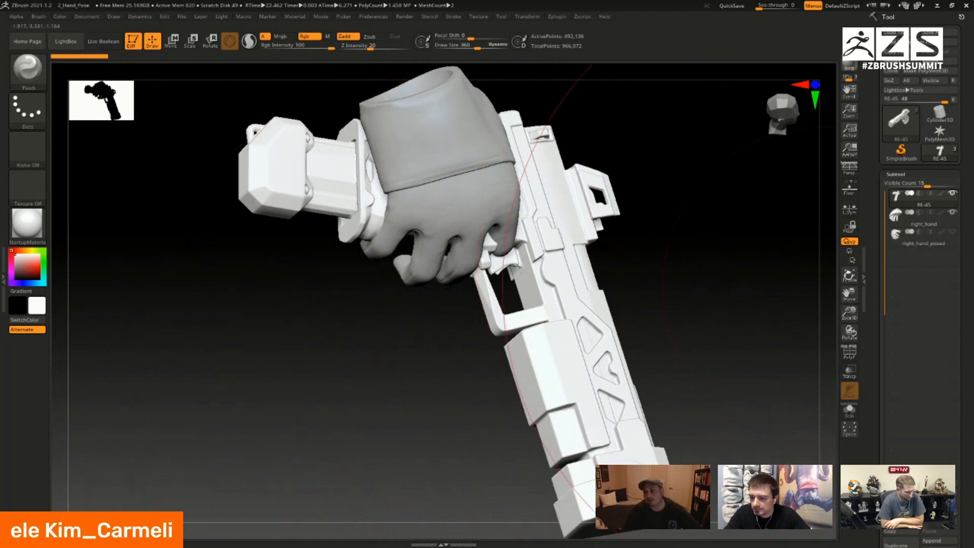
- Select the right_hand subtool, turn on PolyFrame and inspect its mesh around the pistol
left_click(926, 223)
key("shift+f")
left_click_drag(619, 229, 638, 233)
left_click_drag(459, 386, 593, 261, "alt")
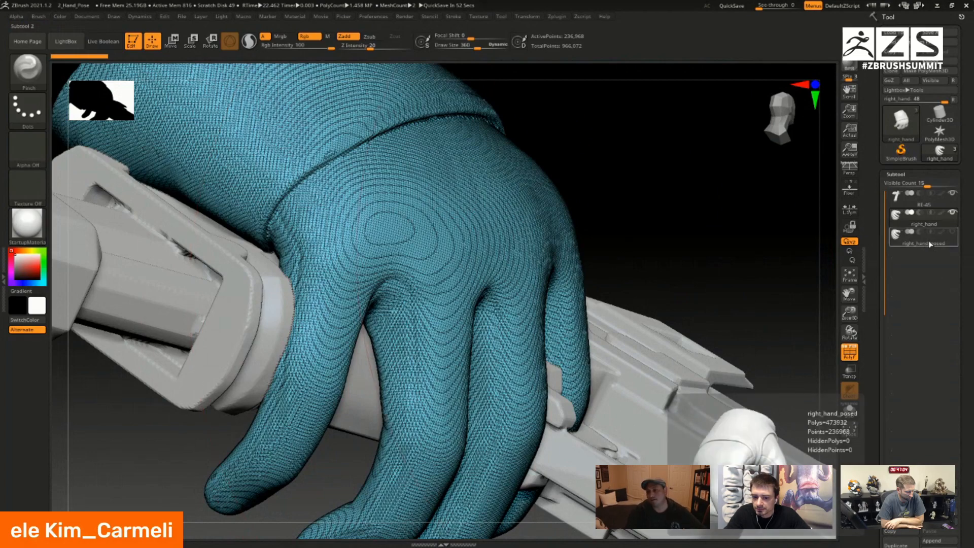
left_click_drag(681, 233, 602, 287)
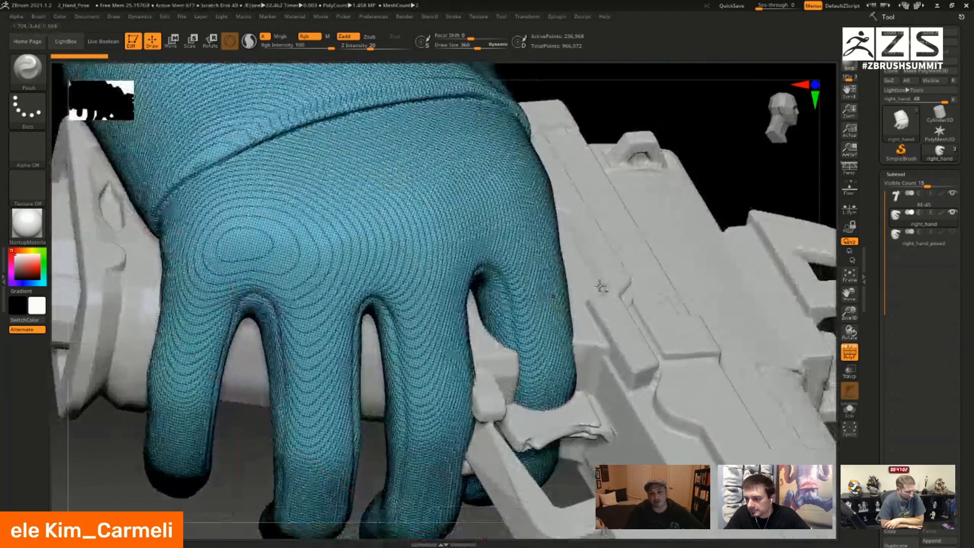
key("f")
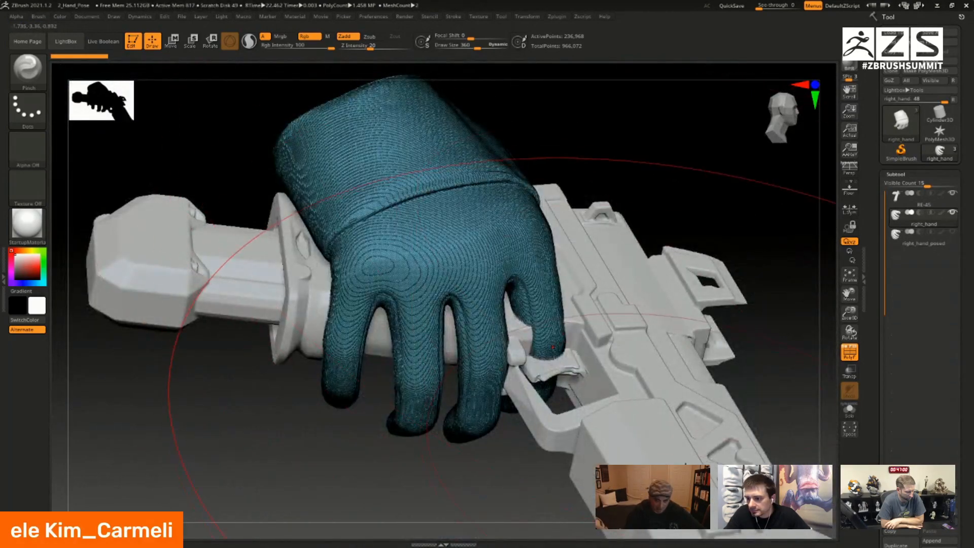
left_click_drag(685, 316, 638, 336, "alt")
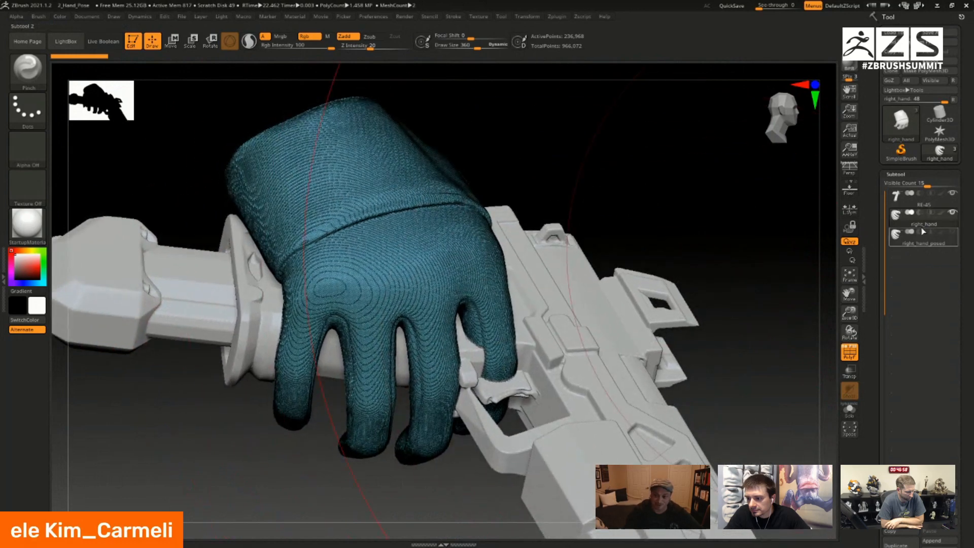
- Isolate the right_hand_posed subtool with Solo and merge the whole glove into a single polygroup
mouse_move(910, 236)
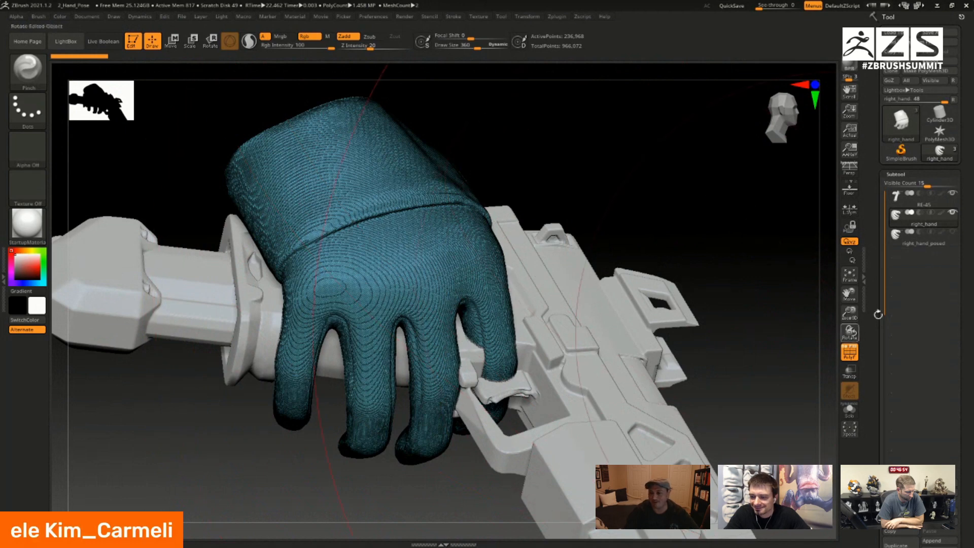
left_click(911, 246)
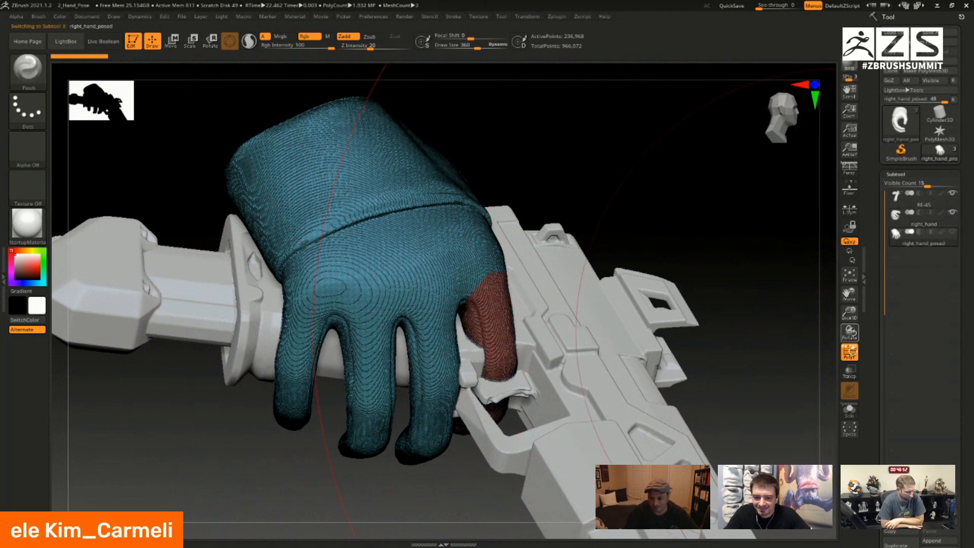
left_click_drag(707, 336, 818, 305)
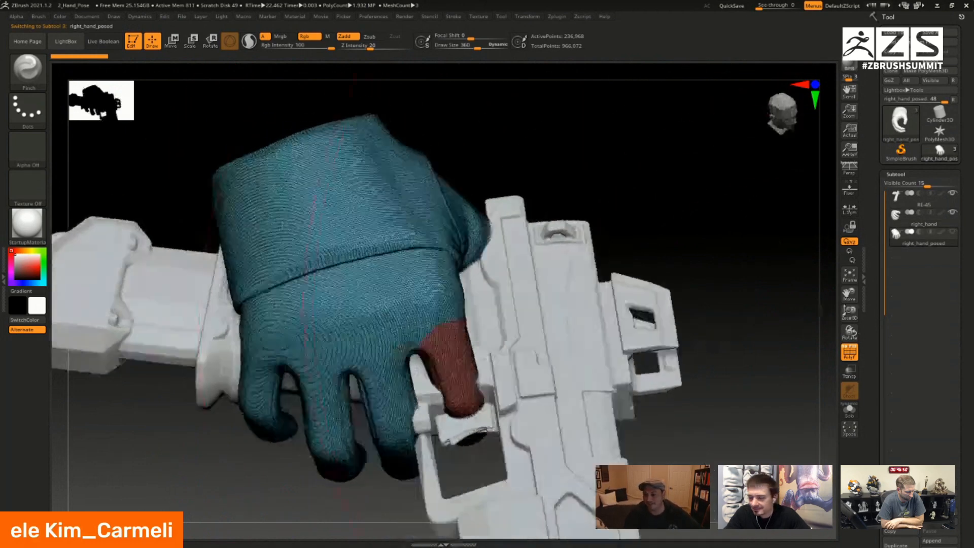
left_click(849, 411)
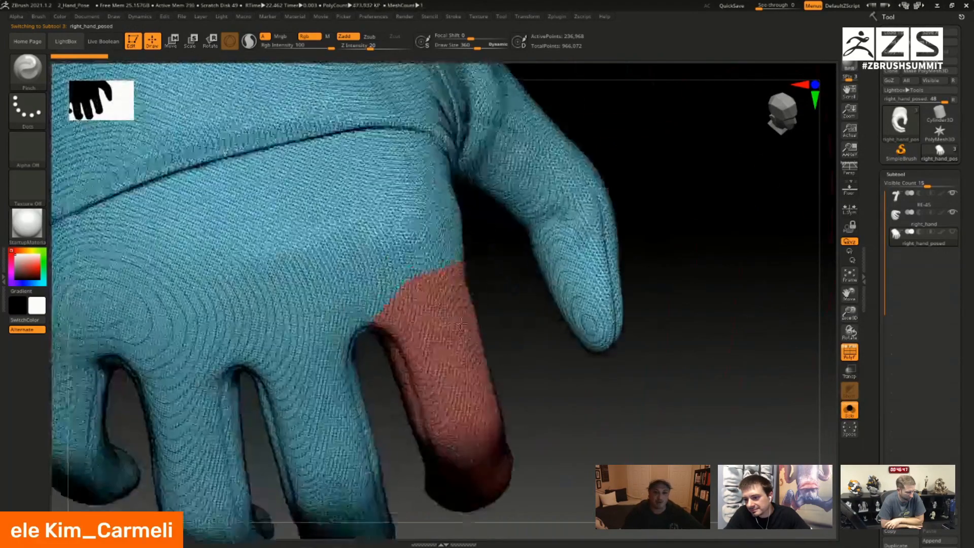
mouse_move(461, 324)
right_mouse_down("alt")
mouse_move(480, 322)
mouse_move(477, 284)
mouse_move(411, 303)
mouse_move(447, 274)
mouse_move(433, 348)
mouse_move(467, 300)
mouse_move(498, 335)
mouse_move(504, 221)
mouse_move(506, 348)
mouse_move(494, 343)
right_mouse_up("alt")
key("ctrl+w")
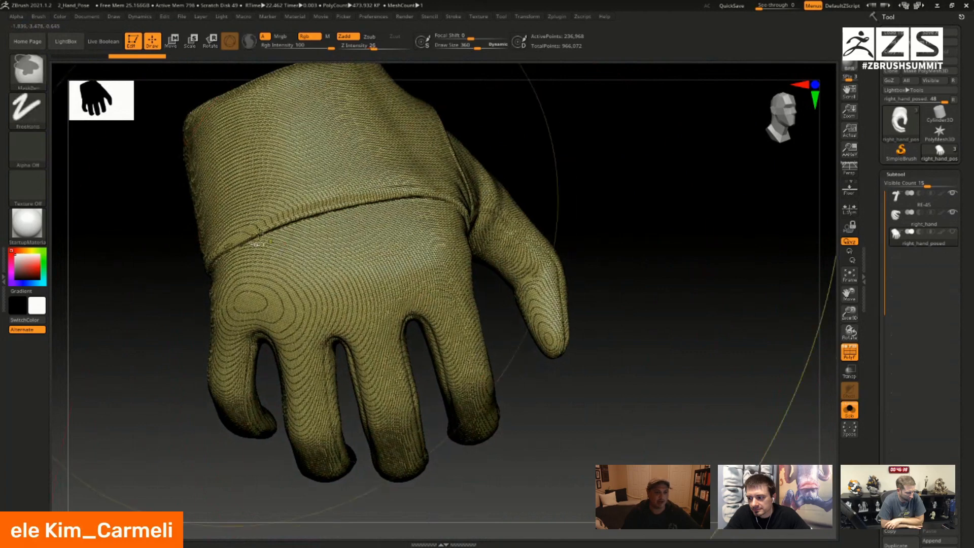
- Set the masking stroke to Lasso and mask the glove's index finger down to its base
left_click(27, 122, "ctrl")
left_click(156, 143, "ctrl")
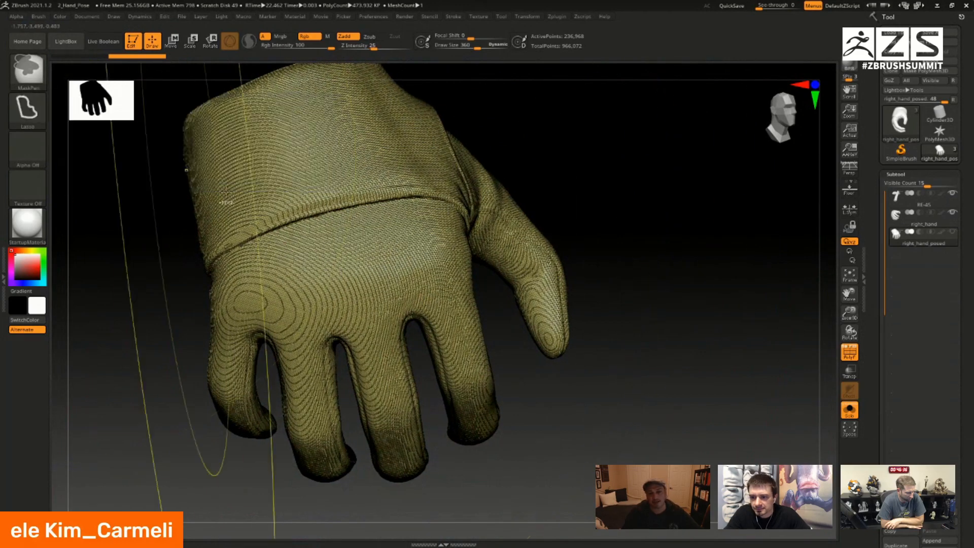
mouse_move(404, 263)
right_mouse_down()
mouse_move(494, 325)
mouse_move(518, 365)
mouse_move(469, 274)
mouse_move(391, 361)
right_mouse_up()
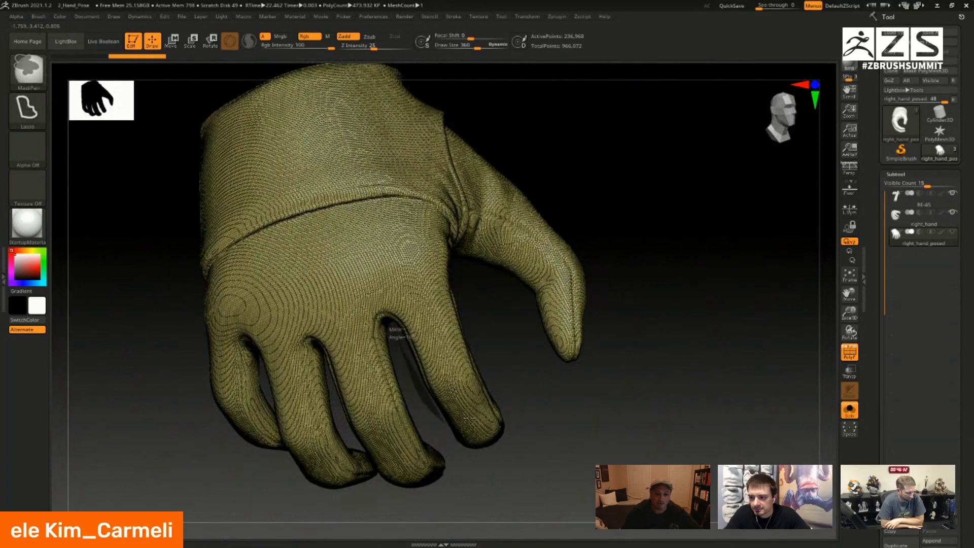
left_click_drag(486, 261, 485, 262, "ctrl")
mouse_move(421, 366)
left_mouse_down("ctrl")
mouse_move(446, 452)
mouse_move(534, 344)
mouse_move(528, 350)
left_mouse_up("ctrl")
mouse_move(527, 350)
right_mouse_down()
mouse_move(369, 333)
mouse_move(358, 297)
mouse_move(462, 343)
right_mouse_up()
right_click_drag(514, 375, 750, 327, "alt")
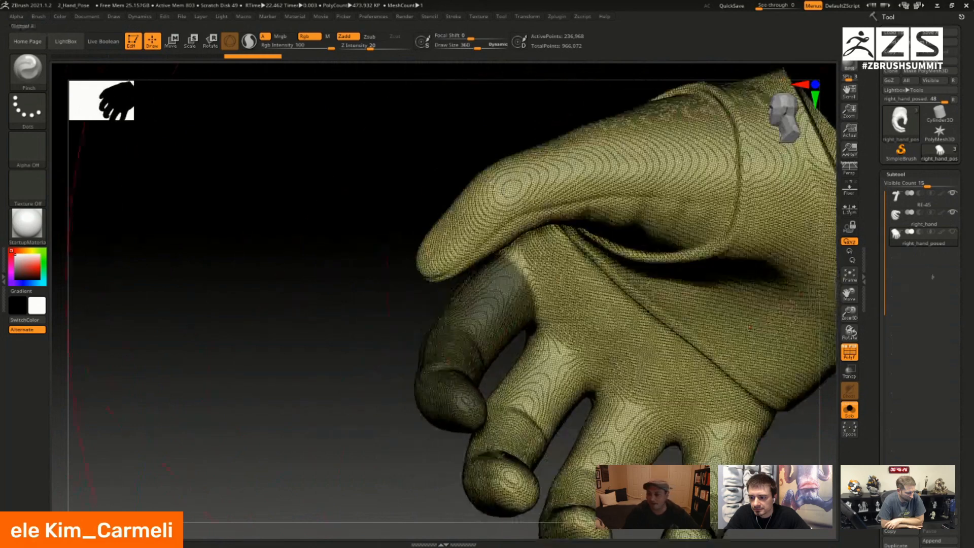
- Hide the wireframe lines while keeping the polygroup colours, and refine the index finger mask from the palm side
left_click(848, 350)
right_click_drag(538, 335, 475, 316)
right_click_drag(365, 266, 413, 307, "alt")
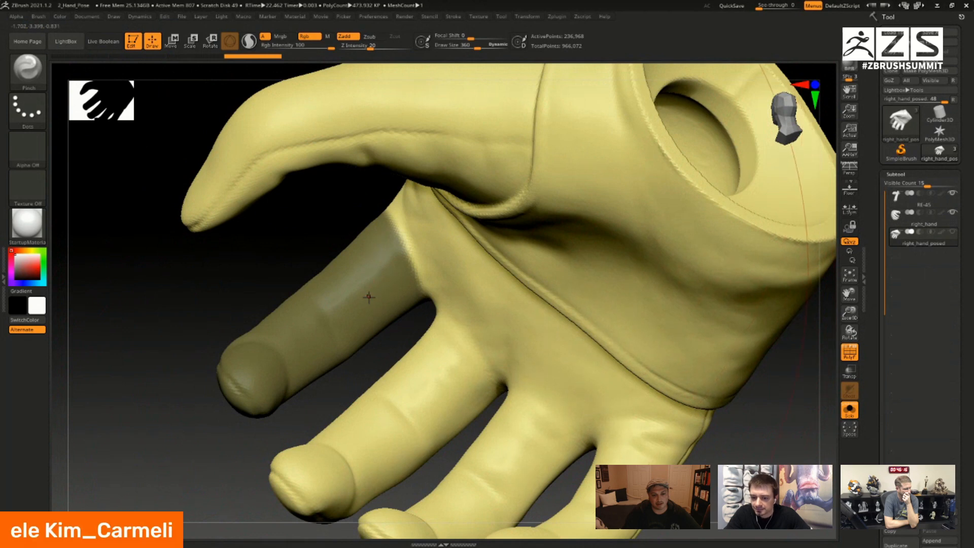
right_click_drag(374, 301, 393, 295)
key("space")
mouse_move(289, 315)
left_mouse_down("ctrl")
mouse_move(371, 205)
mouse_move(356, 198)
left_mouse_up("ctrl")
mouse_move(548, 348)
right_mouse_down()
mouse_move(368, 280)
mouse_move(381, 293)
right_mouse_up()
right_click_drag(331, 322, 543, 401)
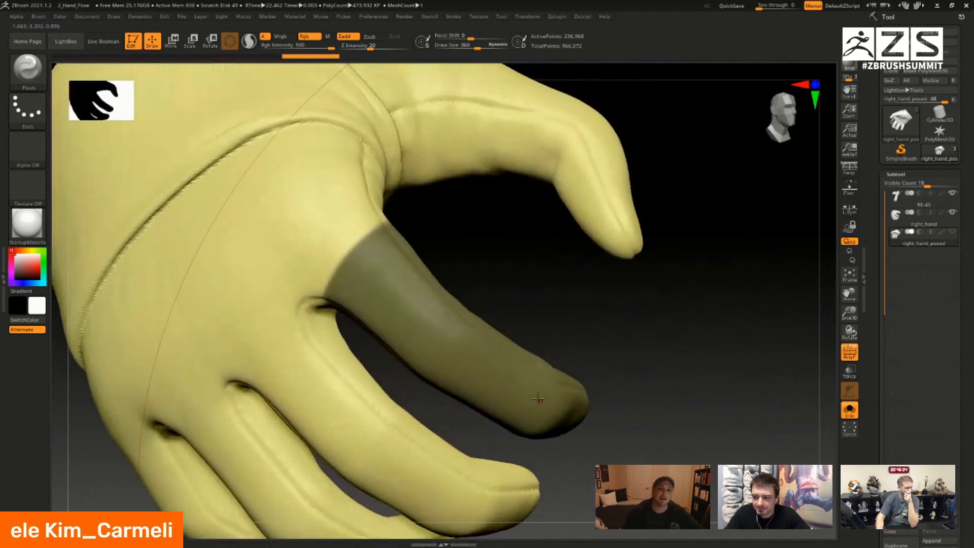
- Turn the masked index finger into its own polygroup and show only that polygroup
left_click(528, 287, "ctrl")
left_click(528, 254, "ctrl")
key("ctrl+w")
right_click_drag(510, 234, 500, 294)
left_click(480, 349, "ctrl+shift")
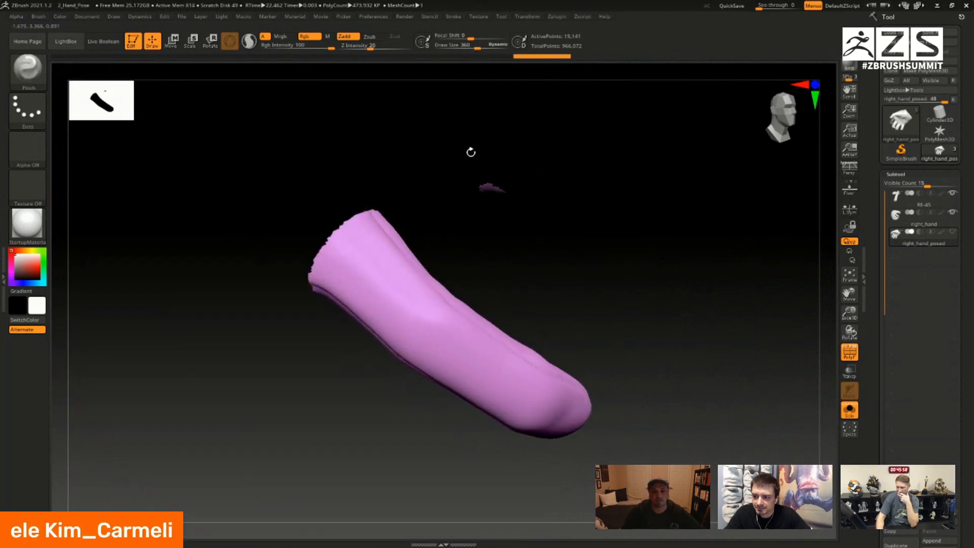
- Check the index finger polygroup by isolating and hiding it, and restore the visibility of the whole hand
left_click(568, 203, "ctrl+shift")
right_click_drag(551, 232, 541, 241)
left_click(449, 332, "ctrl+shift")
left_click(449, 332, "ctrl+shift")
left_click(453, 330, "ctrl+shift")
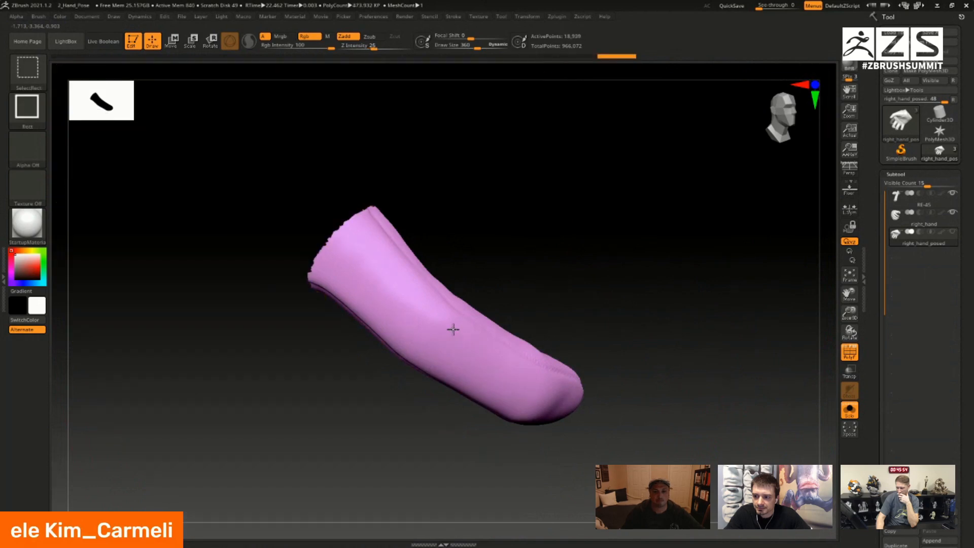
left_click(453, 330, "ctrl+shift")
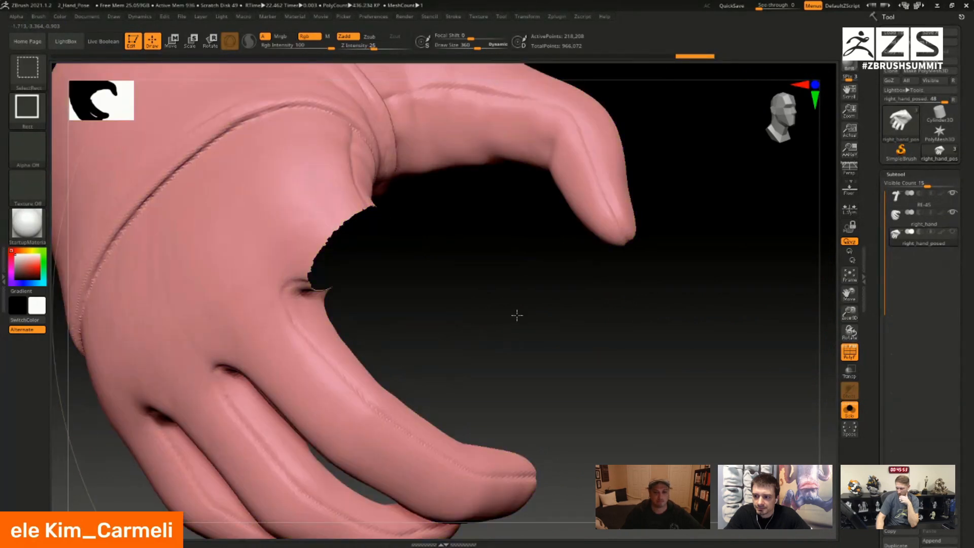
left_click(483, 345, "ctrl+shift")
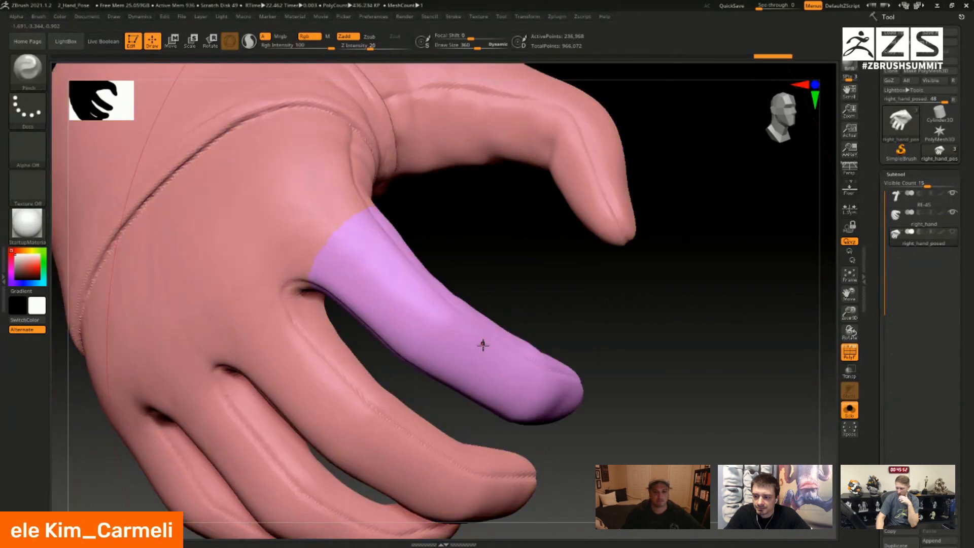
left_click_drag(598, 338, 563, 302)
left_click_drag(616, 244, 613, 272, "alt")
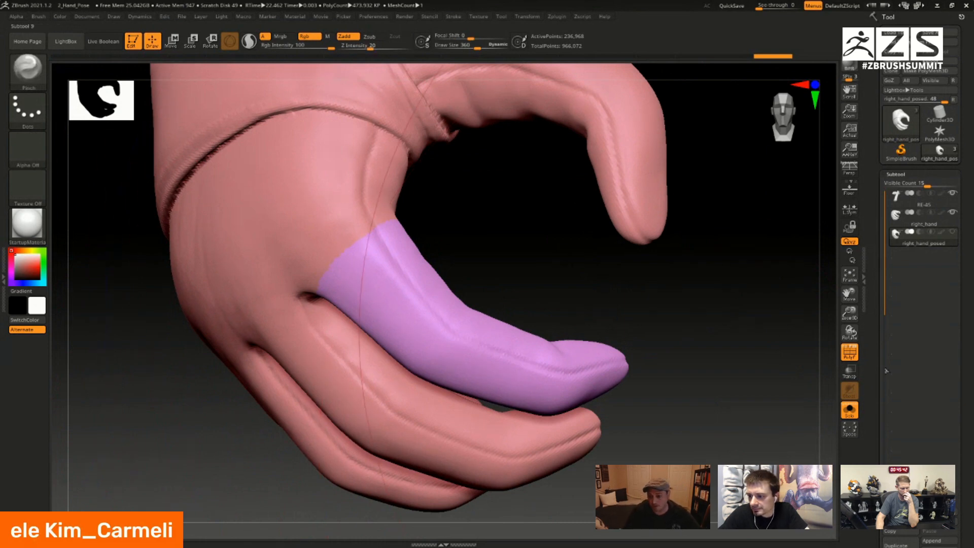
- Show the polyframe on the hand, bring the pistol back into view, and mask everything except the index finger polygroup for moving
left_click(846, 350)
left_click_drag(527, 301, 838, 315)
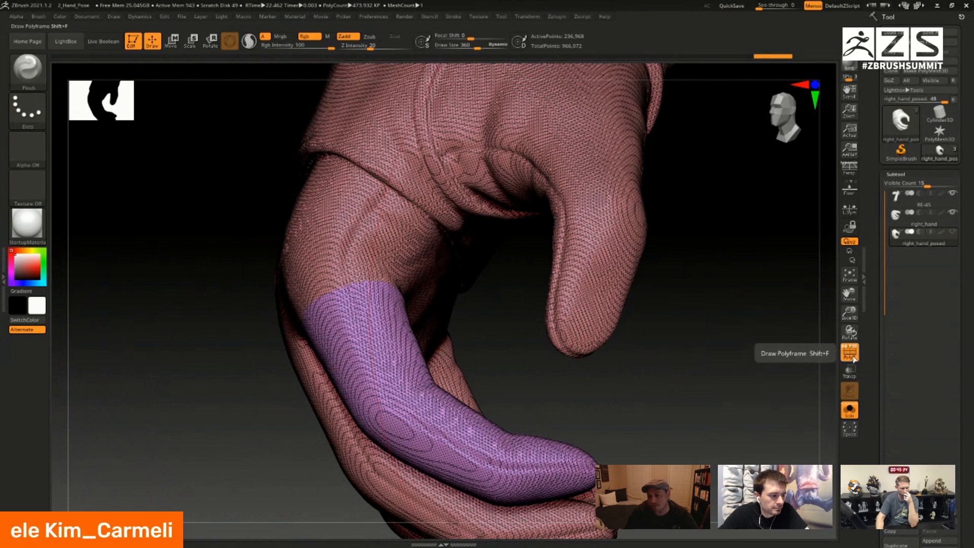
left_click(850, 410)
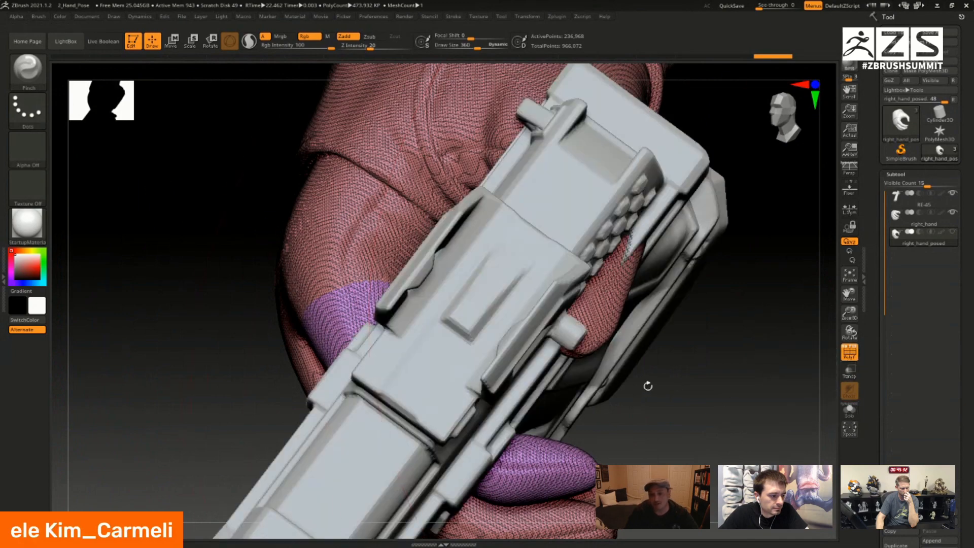
left_click_drag(671, 420, 530, 460)
left_click_drag(479, 436, 513, 394, "alt")
key("w")
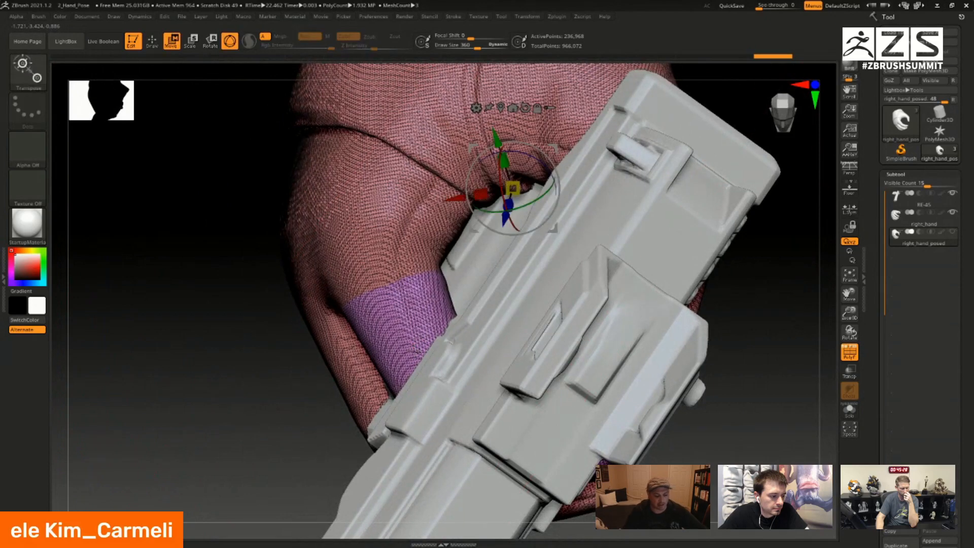
left_click(399, 316, "ctrl")
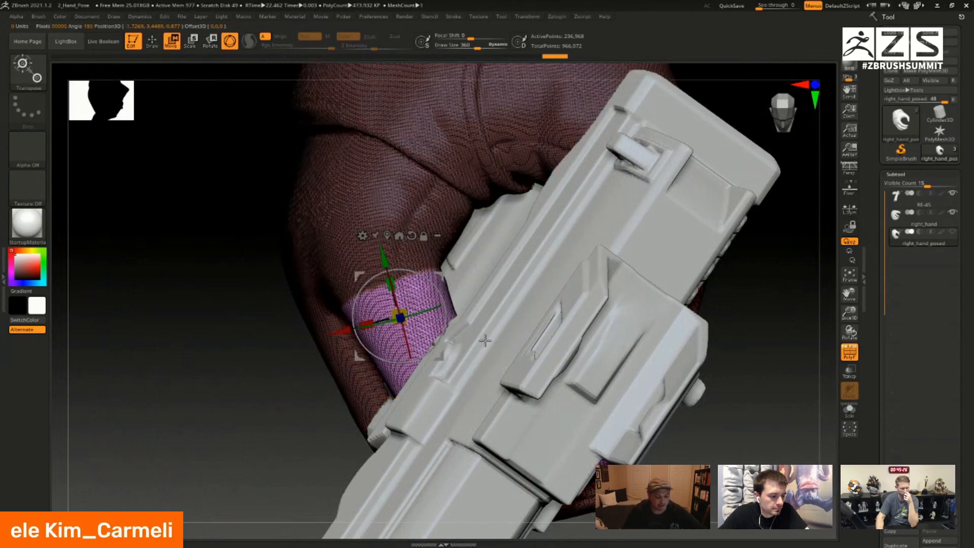
- Make the pistol transparent and rotate the unmasked index finger about its base to fit the pistol
left_click_drag(439, 350, 459, 319)
right_click_drag(478, 332, 544, 268)
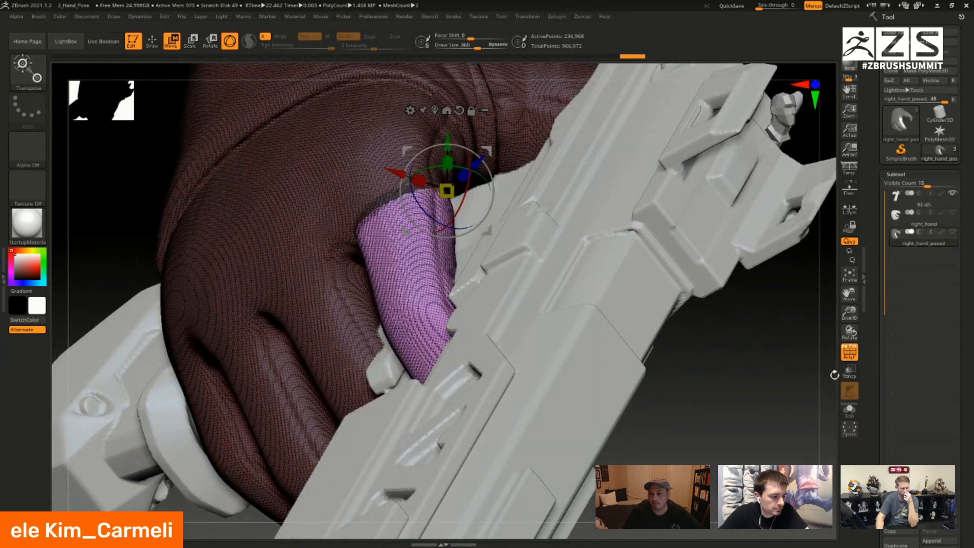
left_click(849, 373)
right_click_drag(589, 401, 544, 306)
left_click_drag(540, 262, 535, 270)
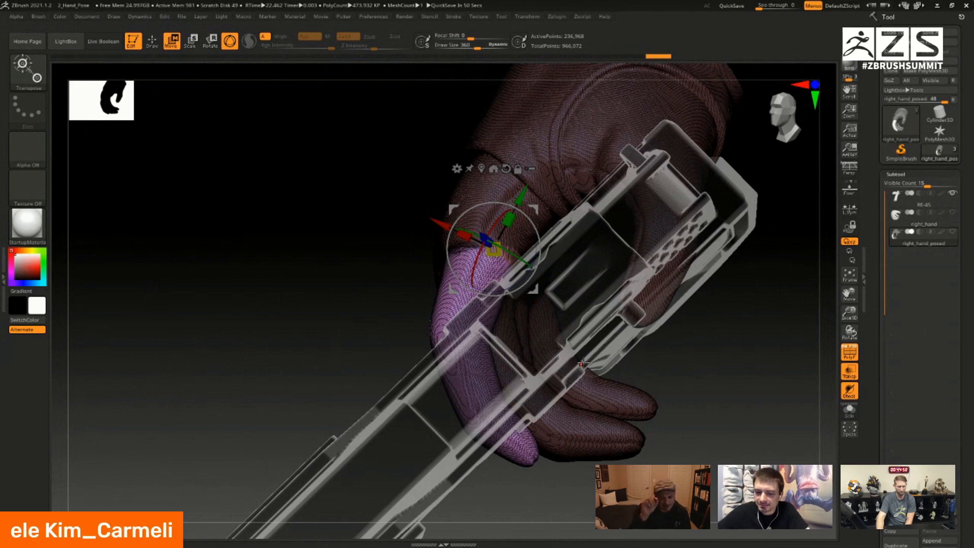
mouse_move(535, 316)
right_mouse_down()
mouse_move(652, 324)
mouse_move(598, 329)
mouse_move(506, 315)
mouse_move(537, 333)
mouse_move(525, 336)
mouse_move(536, 307)
right_mouse_up()
left_click_drag(540, 267, 548, 265)
right_click_drag(548, 302, 593, 390)
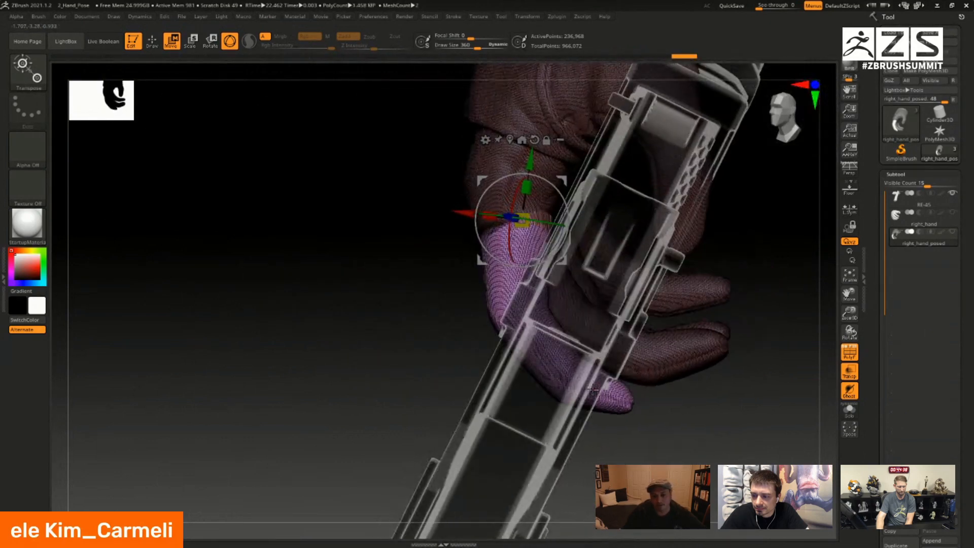
- Extend a softened mask down to the last joint of the index finger and bend the unmasked fingertip about that joint
key("q")
mouse_move(594, 340)
left_mouse_down("ctrl")
mouse_move(530, 184)
mouse_move(443, 440)
mouse_move(499, 480)
left_mouse_up("ctrl")
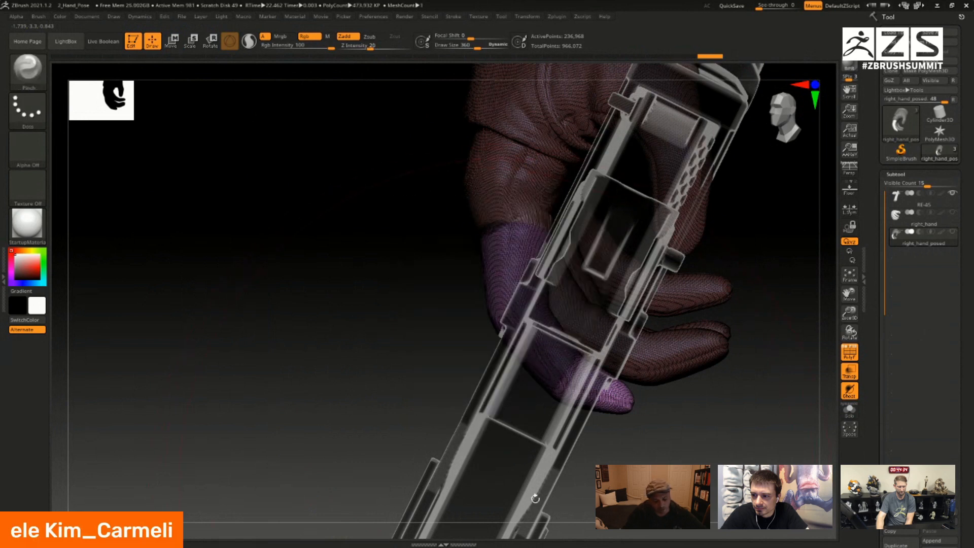
key("e")
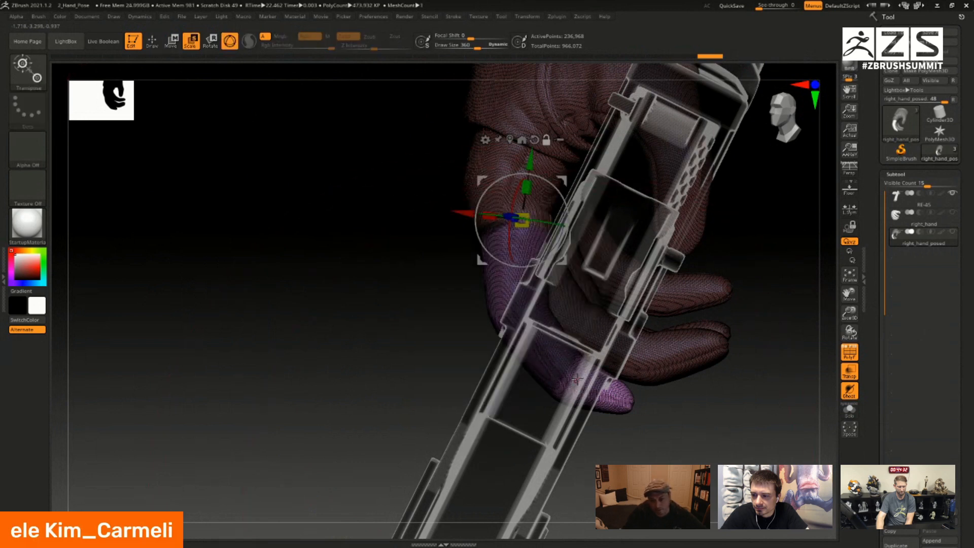
left_click(575, 392, "ctrl")
left_click(575, 393, "ctrl")
left_click_drag(564, 262, 617, 406, "alt")
left_click_drag(611, 398, 631, 381)
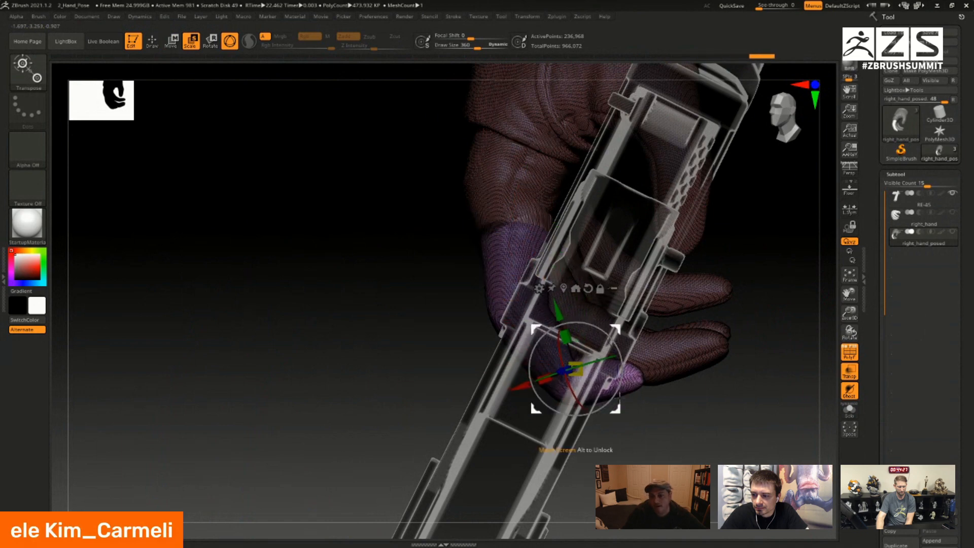
- Isolate the glove, inspect the stretched polygons at the index fingertip joint, and clear the mask
left_click(851, 415)
mouse_move(766, 228)
left_mouse_down("alt")
mouse_move(608, 253)
mouse_move(608, 307)
left_mouse_up("alt")
key("q")
left_click_drag(708, 331, 589, 346)
key("shift+f")
key("shift+f")
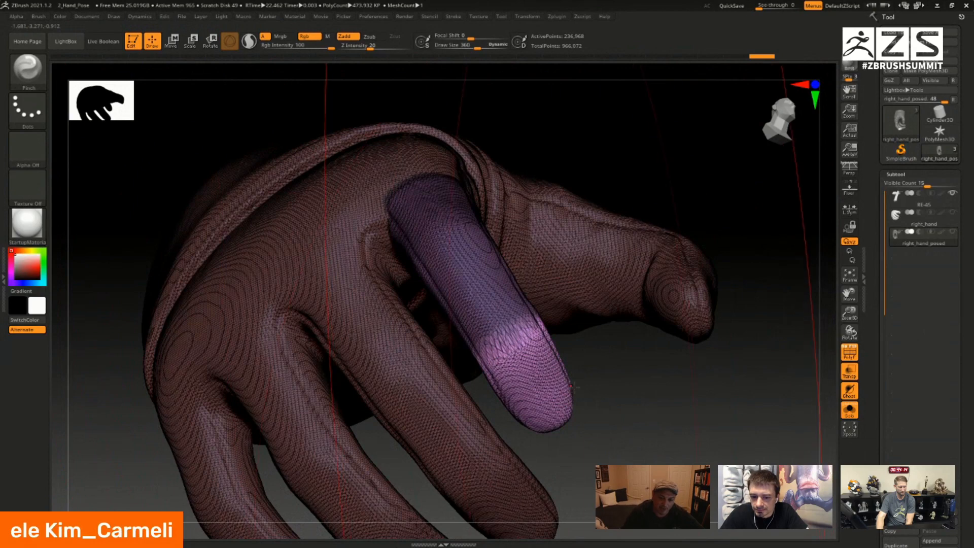
left_click_drag(608, 357, 530, 390)
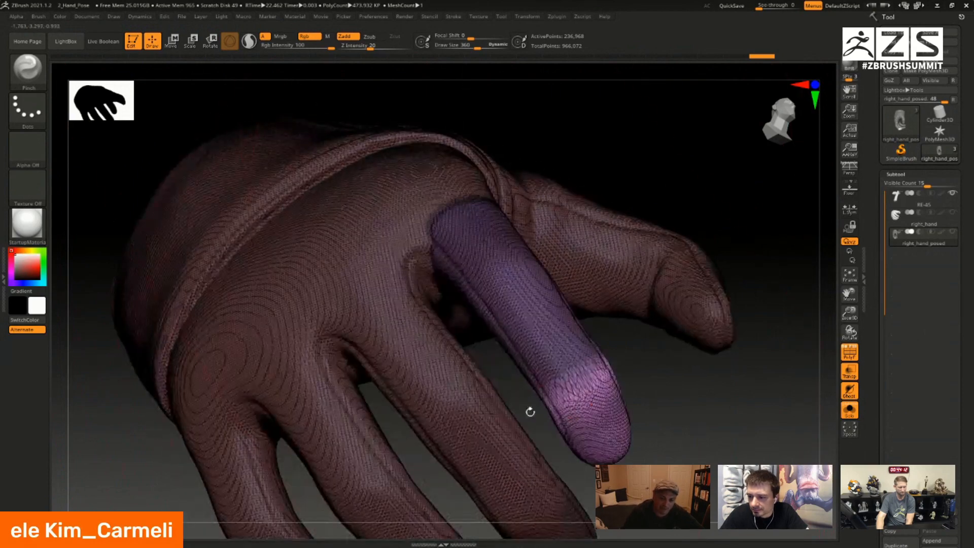
left_click_drag(665, 334, 598, 405)
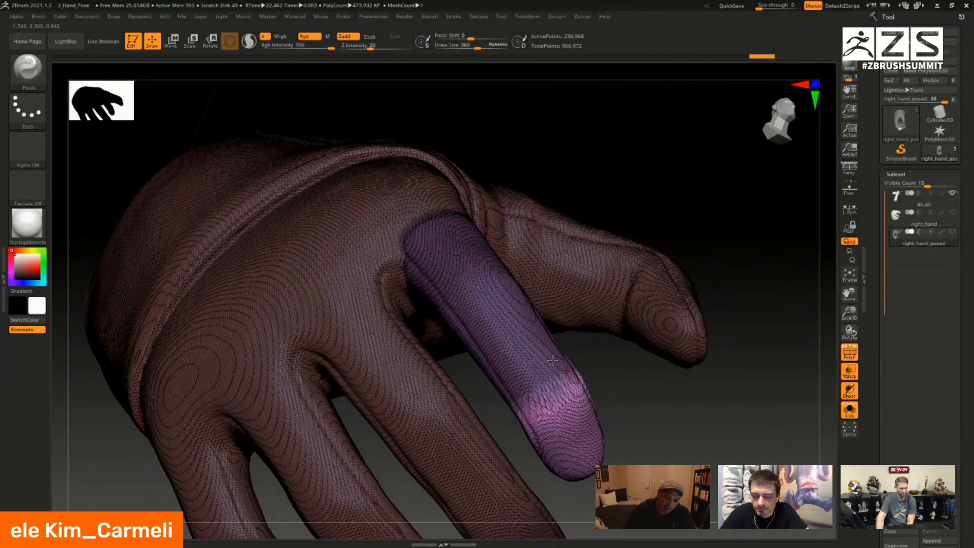
left_click(658, 437, "ctrl")
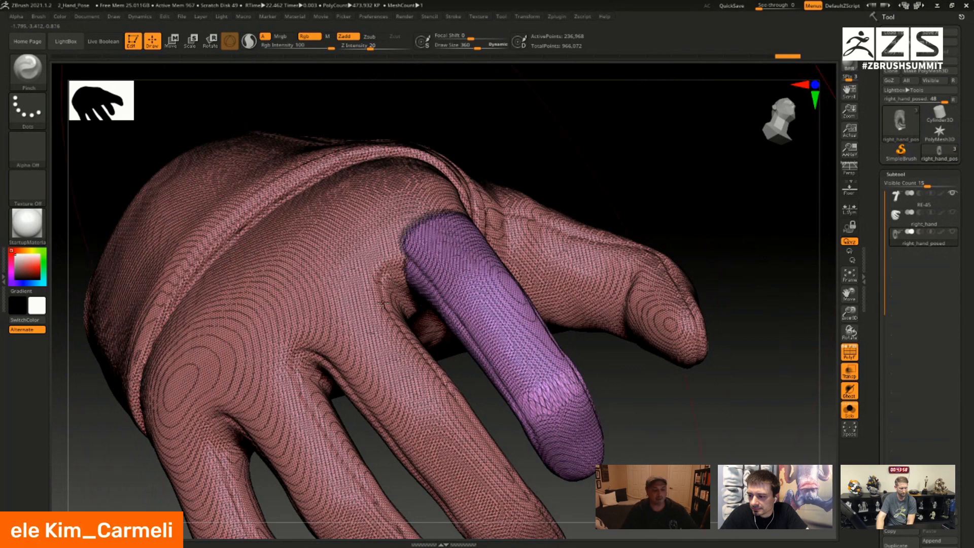
- Reduce the draw size to 30 and enable Sculptris Pro
key("s")
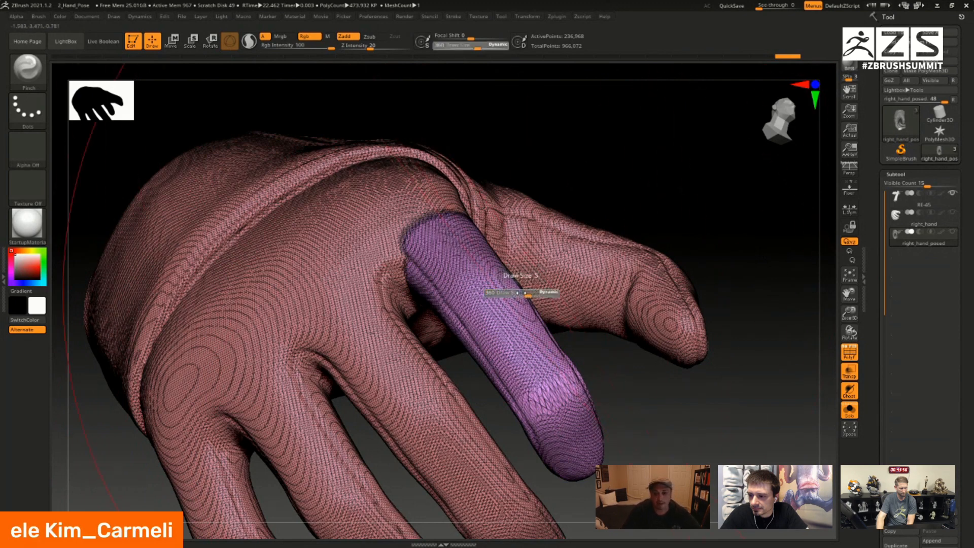
left_click_drag(507, 297, 500, 297)
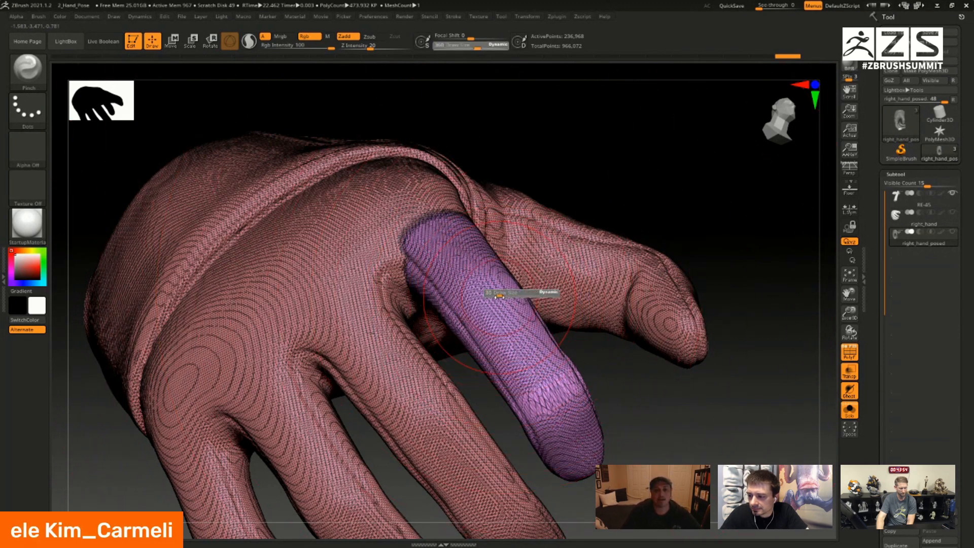
left_click(249, 43)
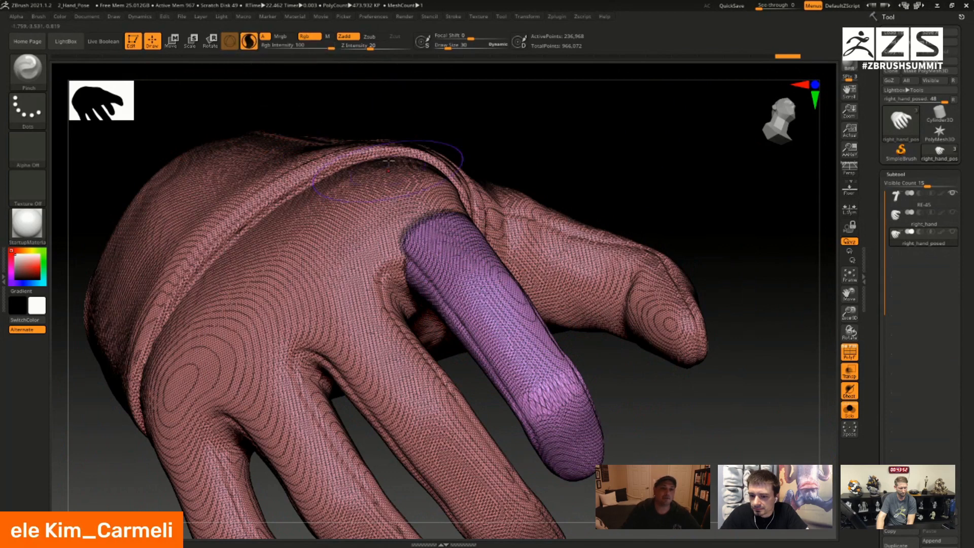
- Set the Smooth brush's Z Intensity to 12 and close in on the index fingertip
key("shift")
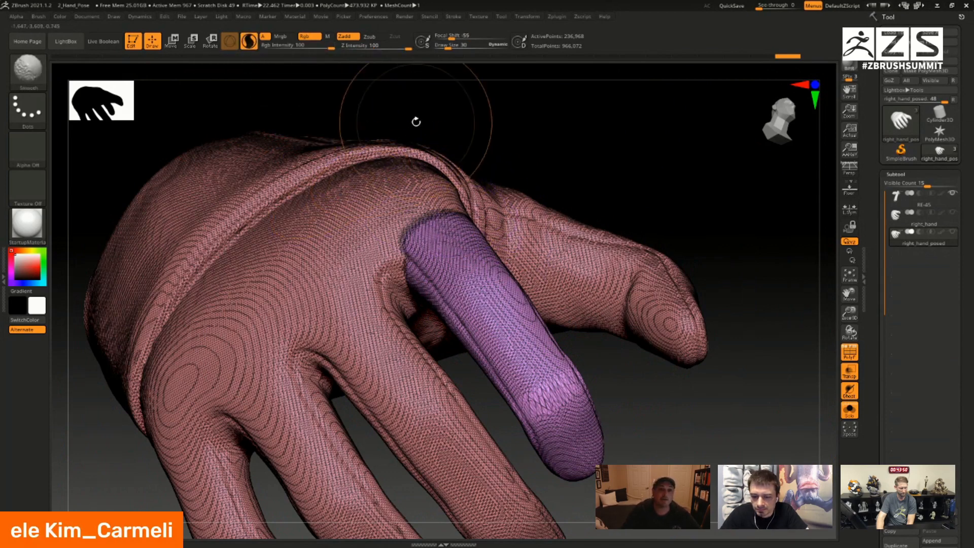
key("shift")
key("shift")
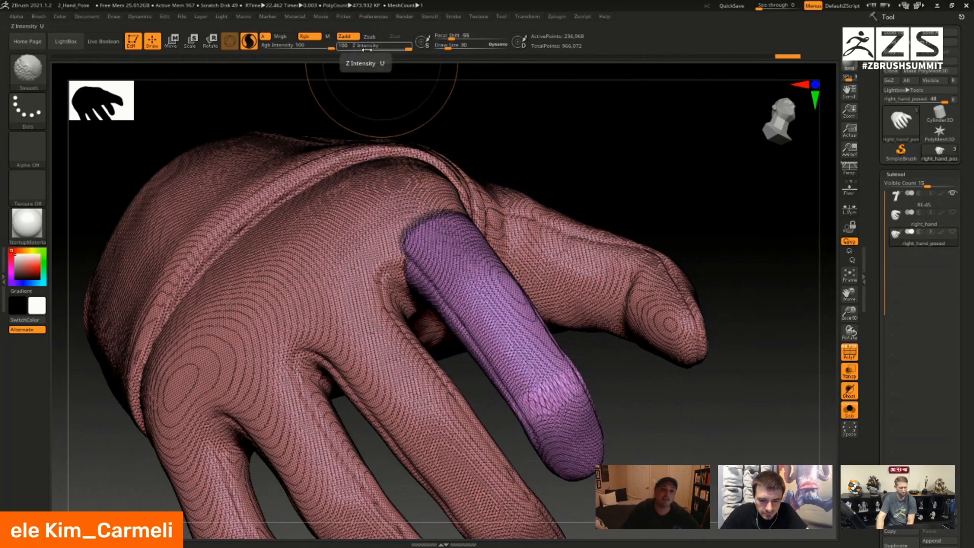
left_click_drag(400, 48, 360, 54)
left_click_drag(548, 162, 533, 208)
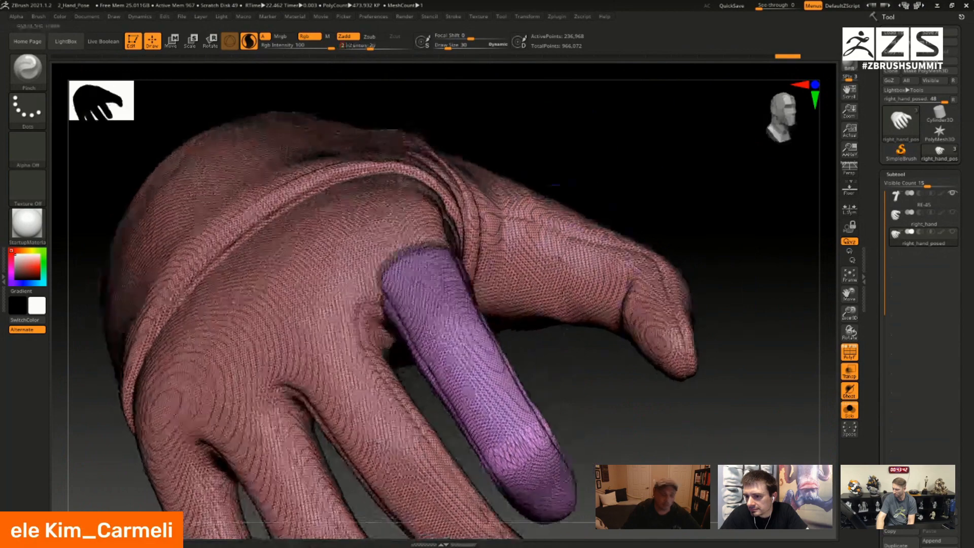
left_click_drag(442, 448, 467, 370, "alt")
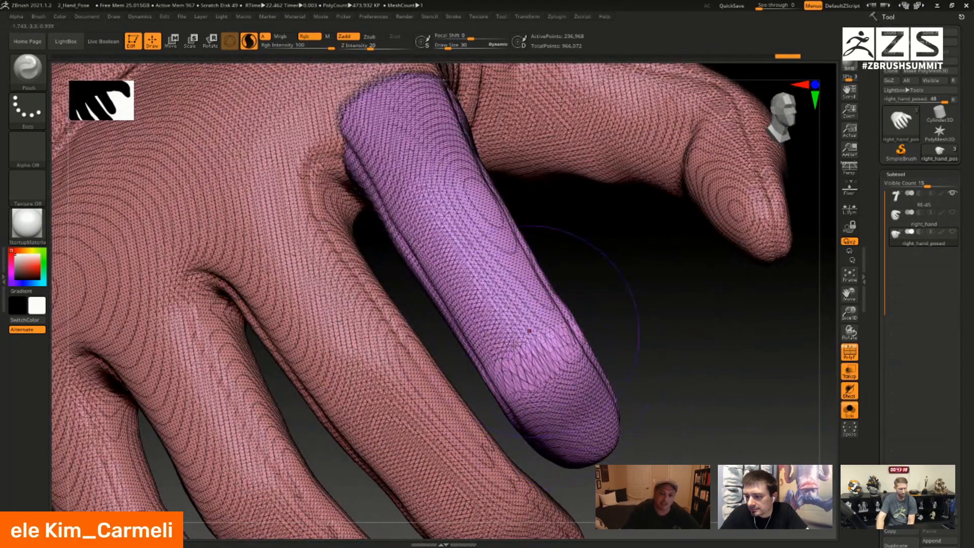
- Undo the oversized test smoothing and smooth the stretched polygons at the fingertip joint with a draw size of 9
left_click_drag(542, 367, 534, 357, "shift")
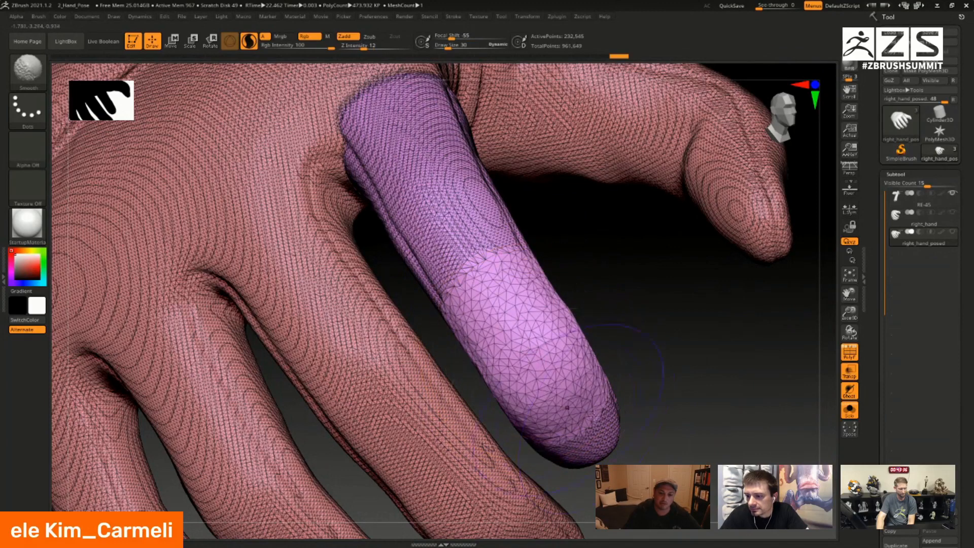
key("ctrl+z")
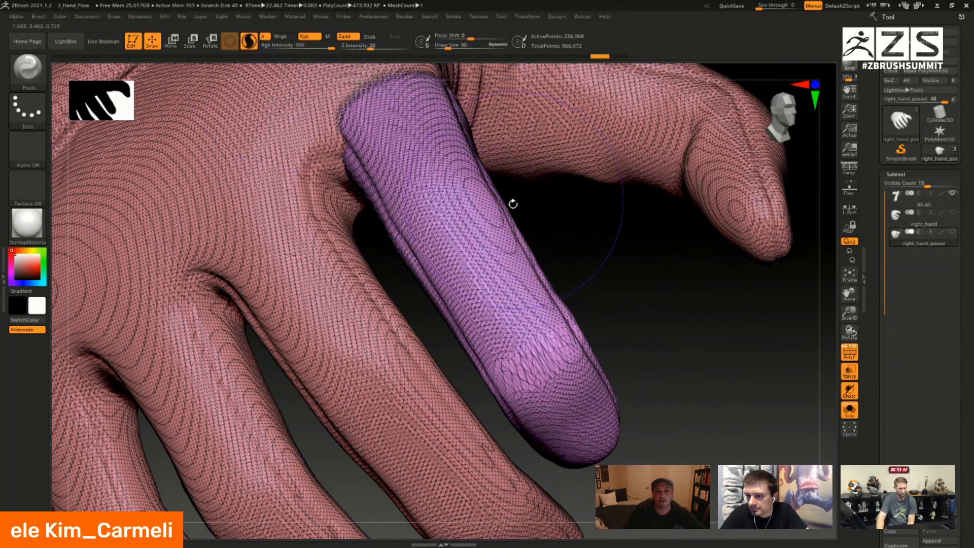
key("bracketleft")
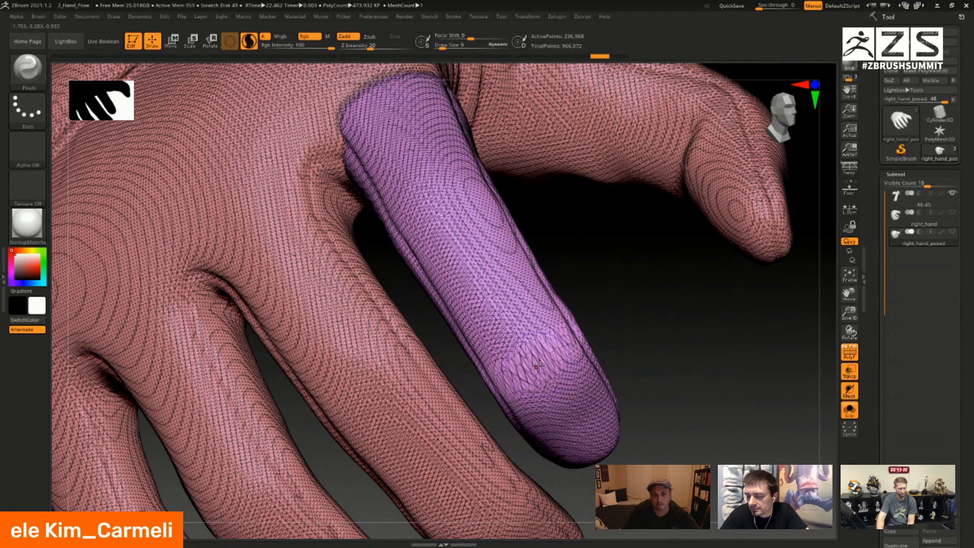
mouse_move(537, 351)
left_mouse_down("shift")
mouse_move(528, 381)
mouse_move(563, 351)
mouse_move(553, 378)
left_mouse_up("shift")
- Hide the polyframe and smooth the remaining bumps at the index fingertip joint with Sculptris Pro turned off
key("shift+f")
mouse_move(678, 364)
left_mouse_down()
mouse_move(683, 298)
mouse_move(660, 358)
mouse_move(570, 354)
mouse_move(604, 298)
mouse_move(565, 435)
mouse_move(594, 296)
mouse_move(587, 304)
left_mouse_up()
key("shift+f")
key("shift+f")
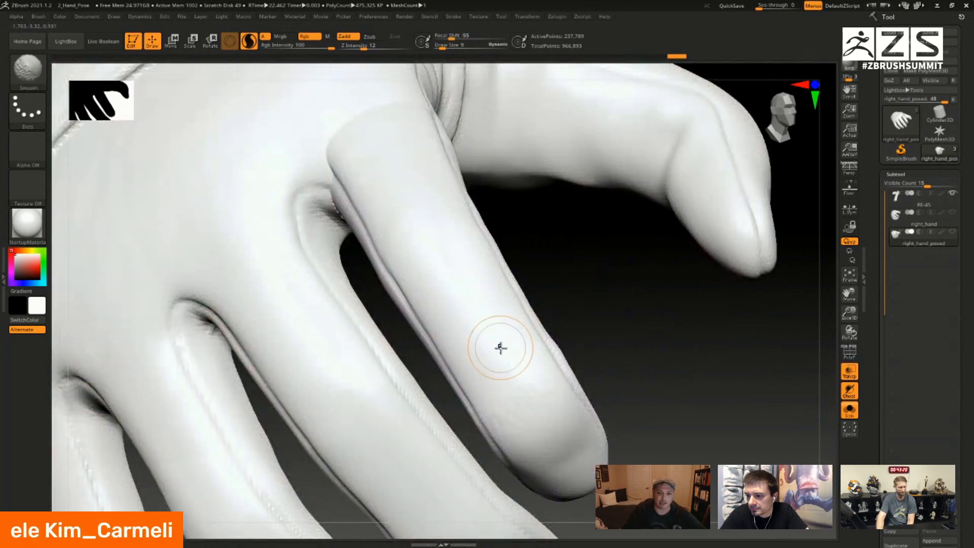
key("shift+f")
key("shift+f")
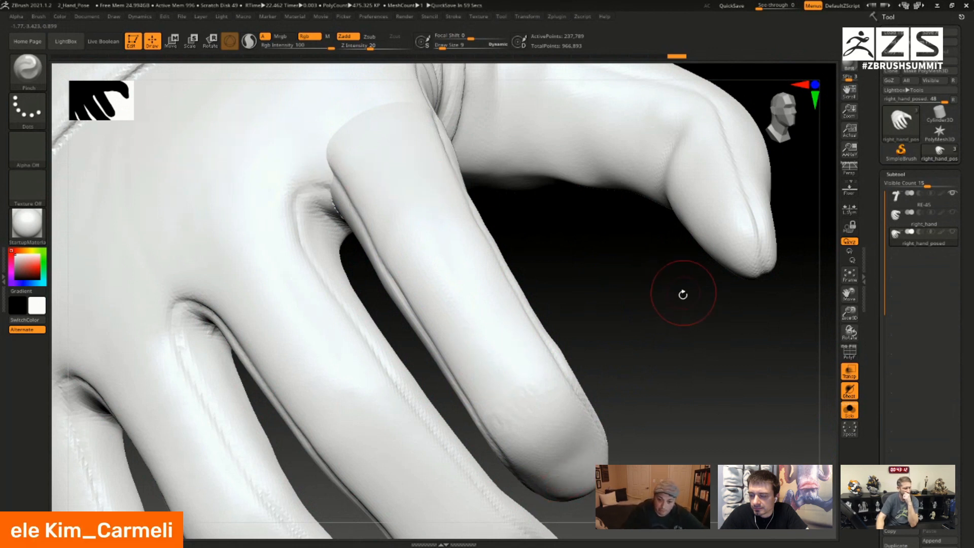
key("shift")
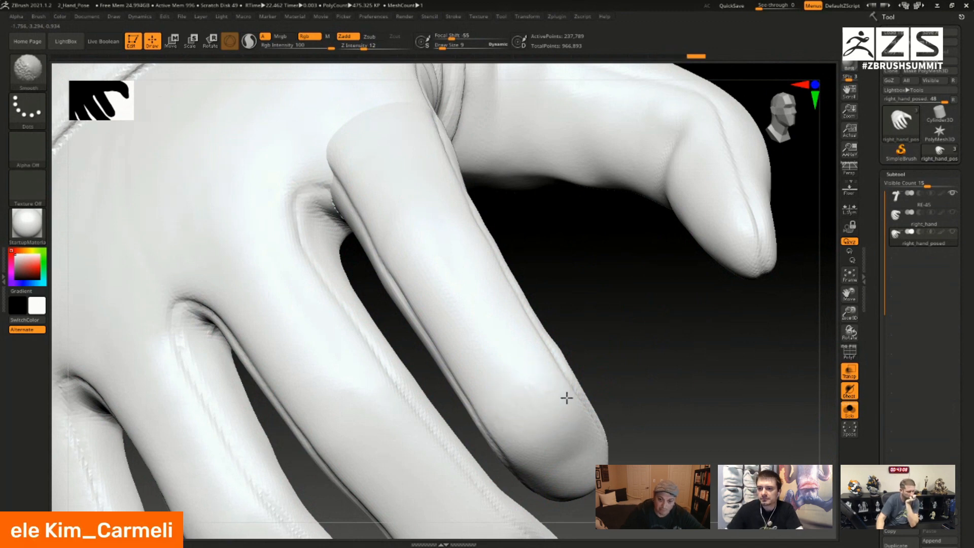
- Examine the reshaped index finger and the whole glove from the side and the back of the hand
mouse_move(644, 313)
left_mouse_down()
mouse_move(571, 336)
mouse_move(587, 348)
mouse_move(565, 364)
mouse_move(612, 376)
left_mouse_up()
left_click_drag(414, 365, 395, 354)
key("shift+f")
key("shift+f")
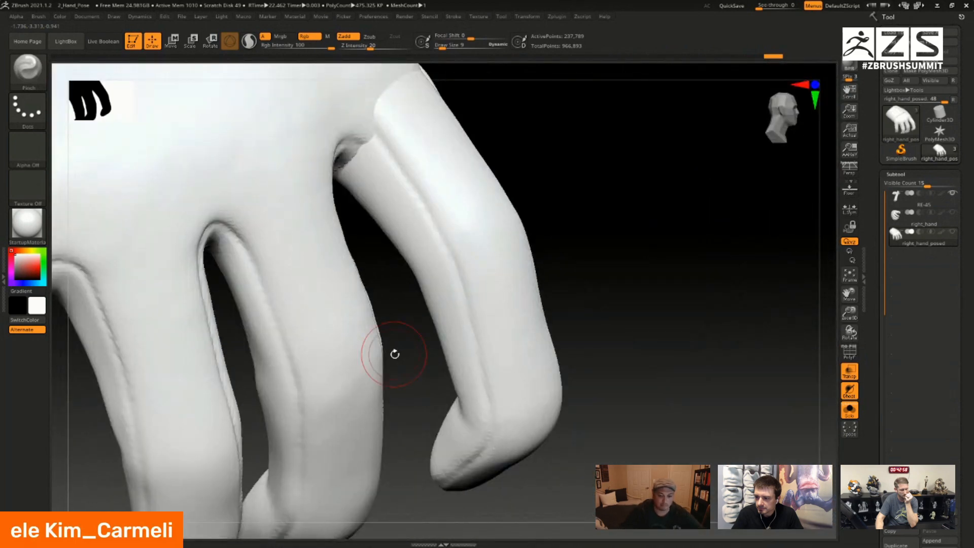
key("shift+f")
key("shift+f")
mouse_move(394, 352)
left_mouse_down()
mouse_move(645, 366)
mouse_move(637, 370)
mouse_move(587, 306)
mouse_move(602, 302)
left_mouse_up()
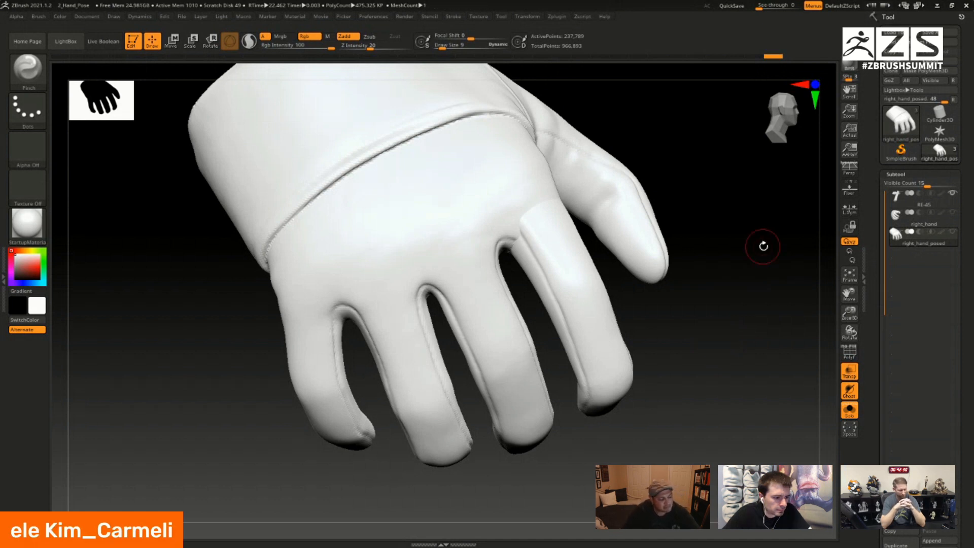
mouse_move(762, 332)
left_mouse_down()
mouse_move(653, 373)
mouse_move(572, 294)
mouse_move(567, 267)
left_mouse_up()
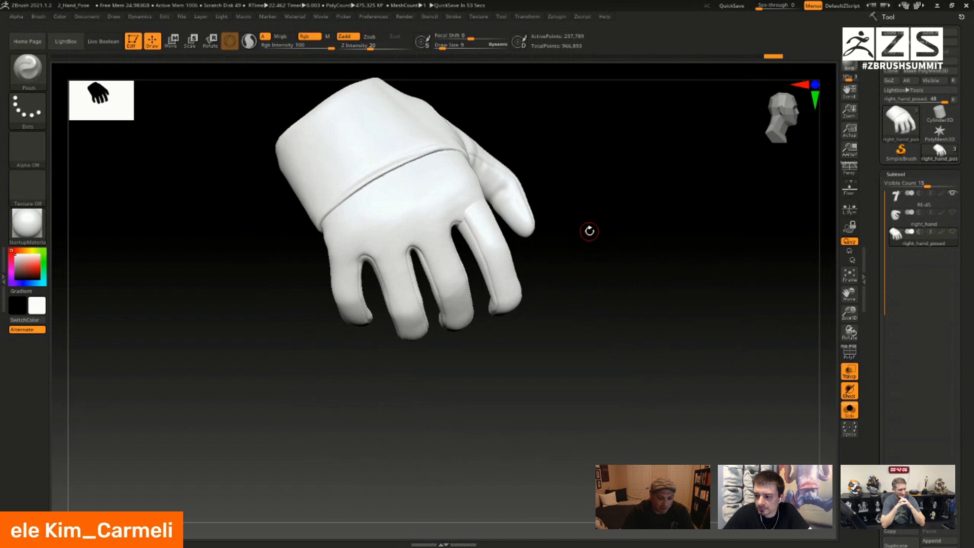
- Show the pistol again with transparency off and examine how the index finger sits at the trigger guard
left_click(851, 411)
left_click_drag(726, 293, 708, 253)
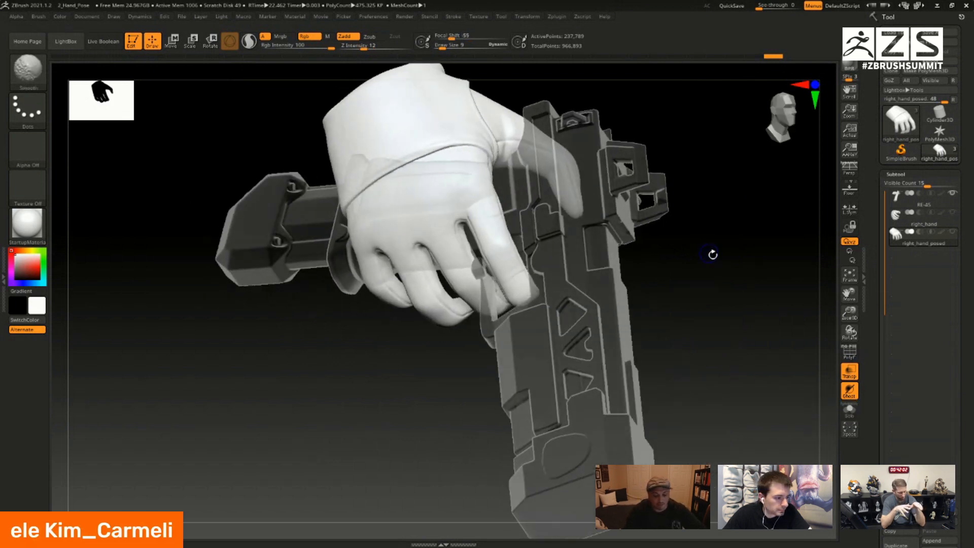
left_click(850, 372)
left_click_drag(742, 324, 713, 314)
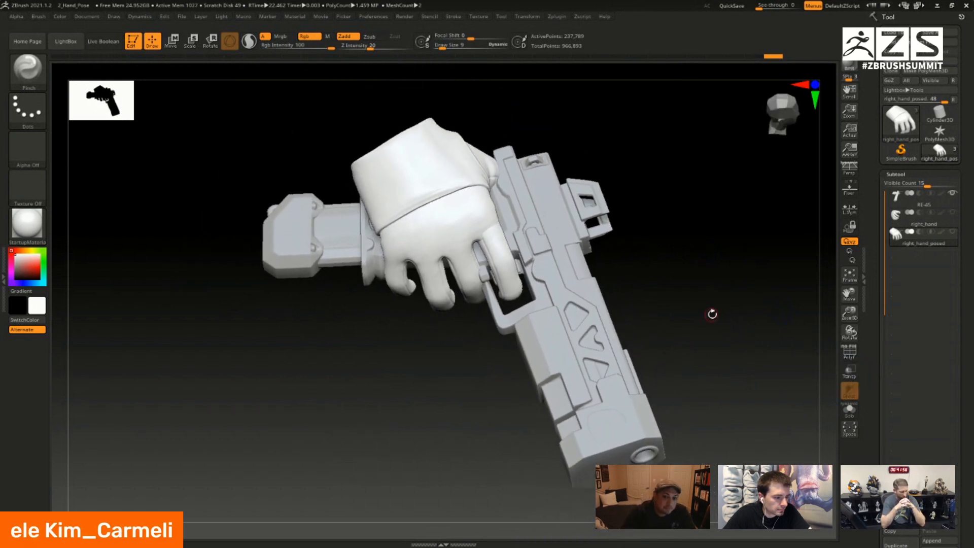
mouse_move(438, 220)
right_mouse_down("ctrl")
mouse_move(433, 297)
mouse_move(450, 413)
right_mouse_up("ctrl")
right_click_drag(560, 304, 518, 294, "alt")
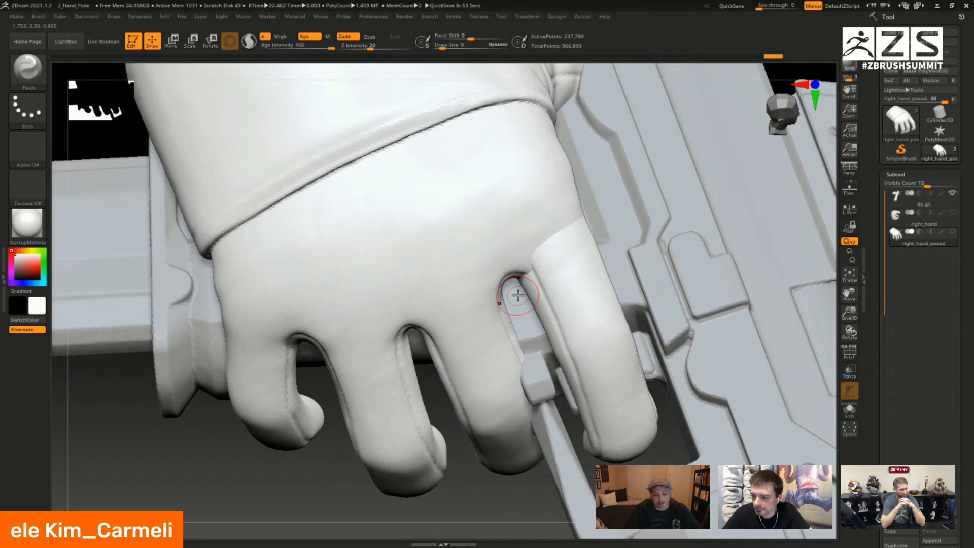
- Show the polyframe on the hand and smooth the crease where the index finger meets the knuckle
key("shift+f")
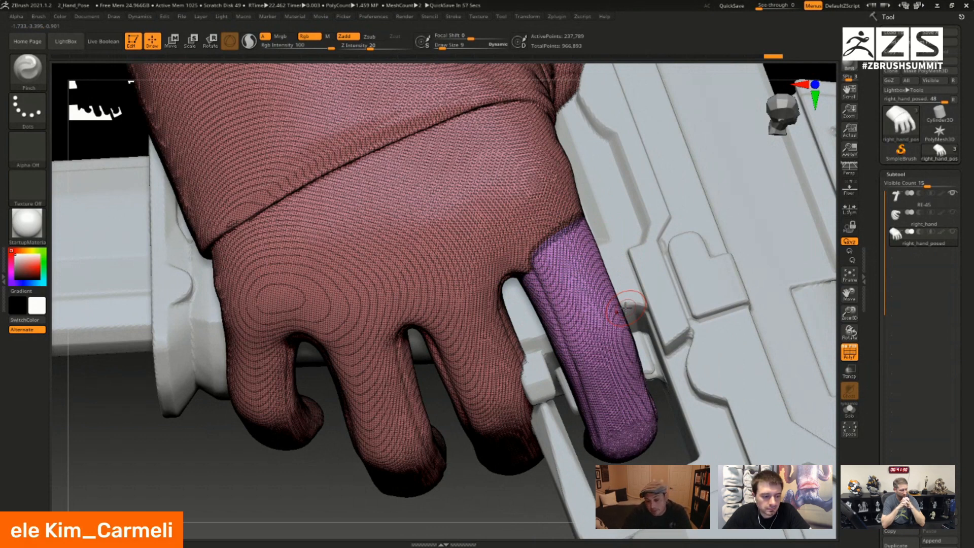
mouse_move(546, 222)
left_mouse_down("shift")
mouse_move(551, 234)
mouse_move(535, 232)
mouse_move(556, 242)
left_mouse_up("shift")
mouse_move(556, 260)
right_mouse_down()
mouse_move(569, 256)
mouse_move(567, 279)
right_mouse_up()
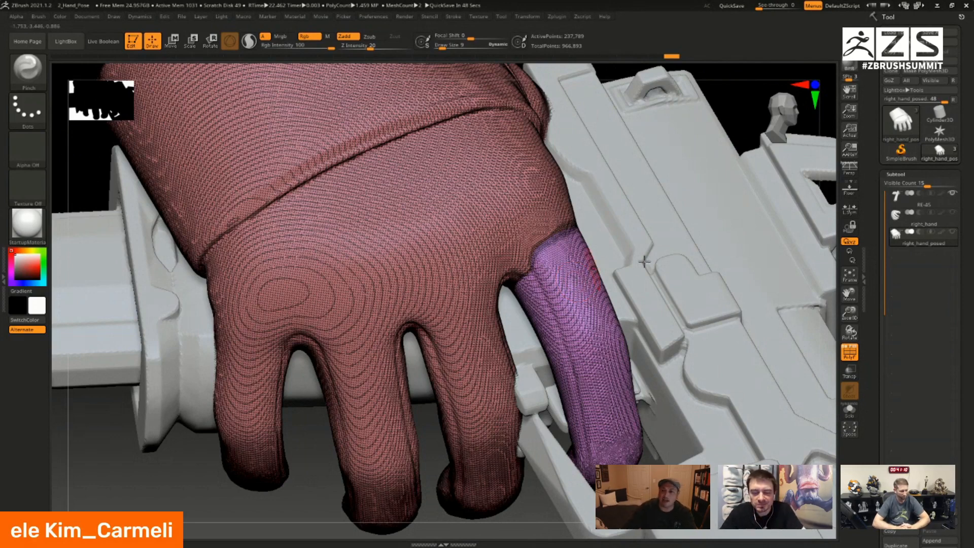
- Solo the posed glove and isolate the polygons around the base of the index finger
left_click(904, 175)
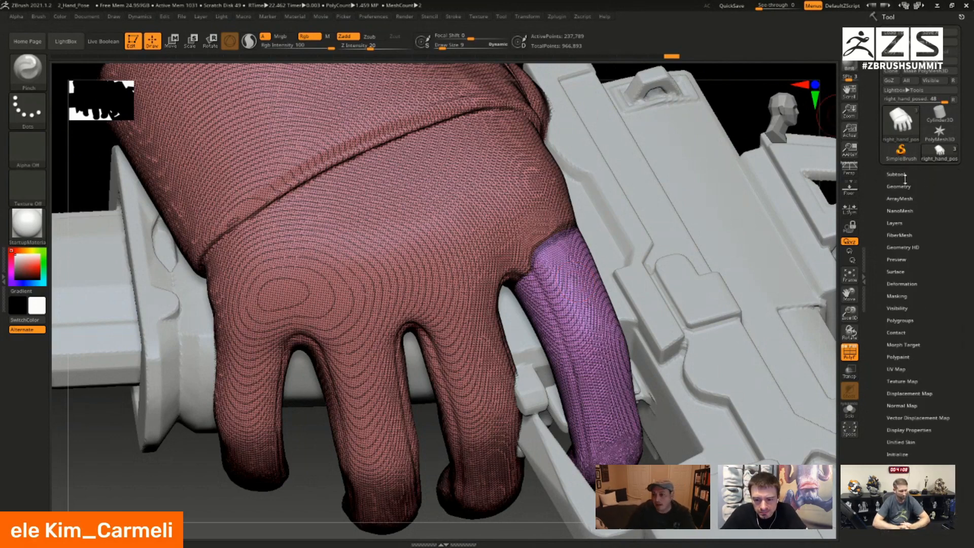
left_click(901, 186)
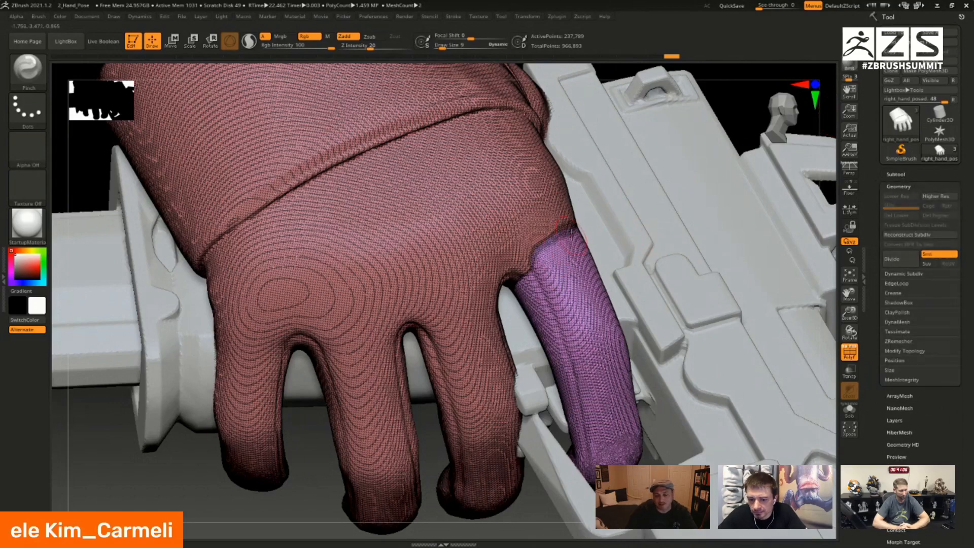
right_click_drag(502, 247, 819, 372)
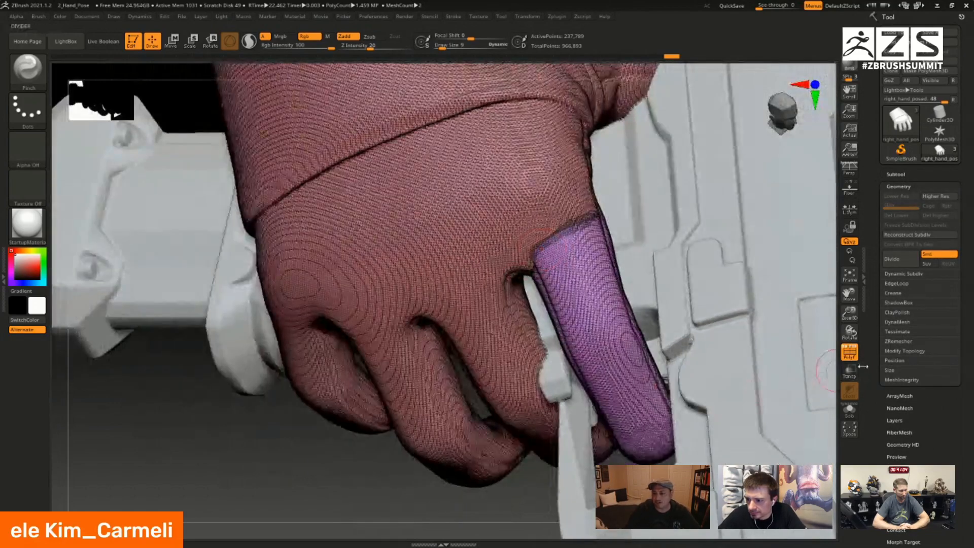
left_click(850, 412)
left_click_drag(699, 328, 559, 160, "ctrl+shift")
left_click_drag(673, 339, 725, 367)
- Turn on double-sided display for the isolated part of the glove
left_click_drag(923, 538, 915, 441)
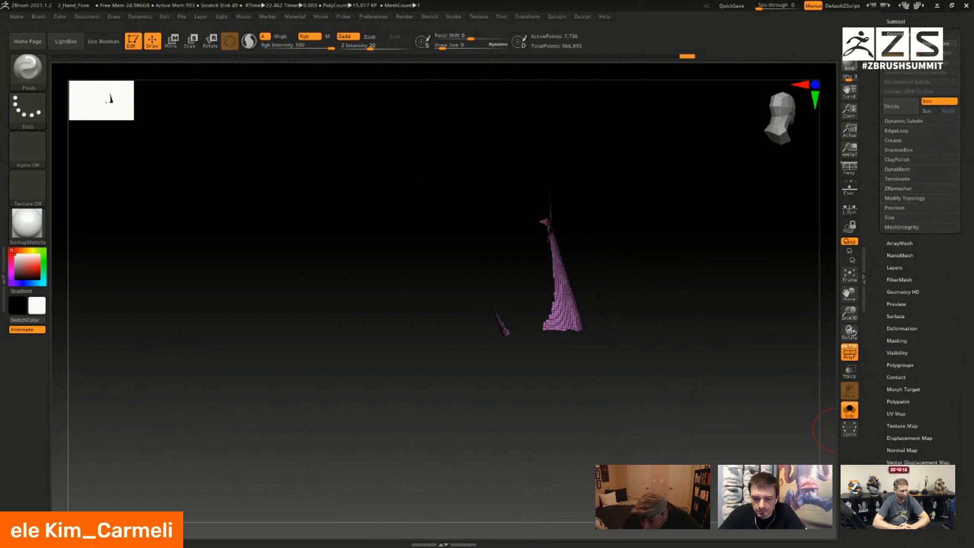
left_click(909, 475)
left_click(893, 306)
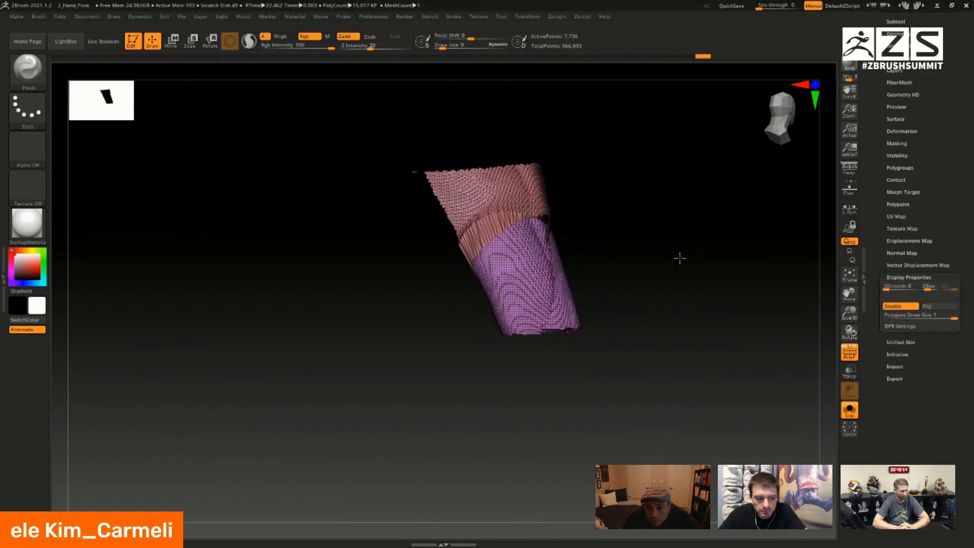
- Examine the polygons along the seam between the index finger and the knuckle, with the polyframe on and off
mouse_move(570, 176)
left_mouse_down("alt")
mouse_move(558, 312)
mouse_move(691, 370)
mouse_move(593, 444)
left_mouse_up("alt")
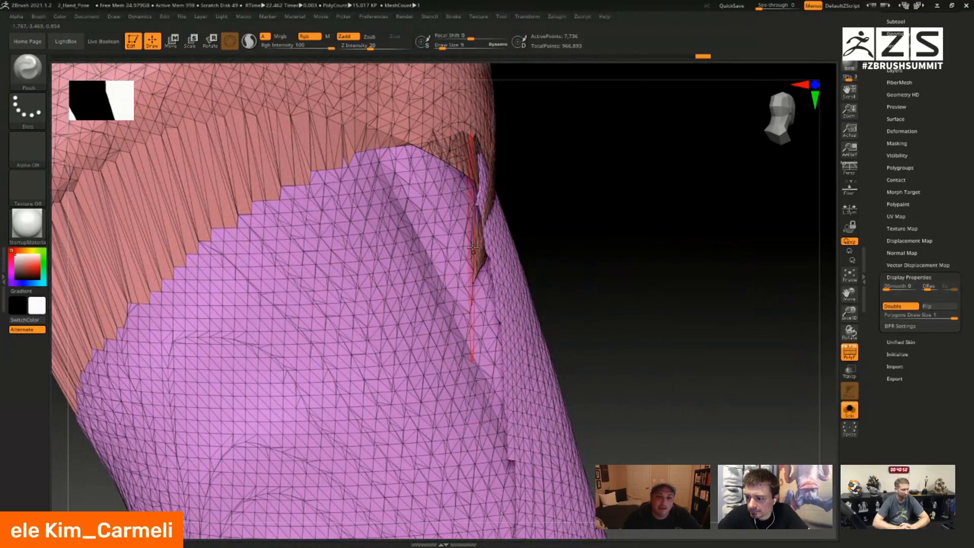
mouse_move(554, 215)
left_mouse_down()
mouse_move(574, 208)
mouse_move(523, 243)
left_mouse_up()
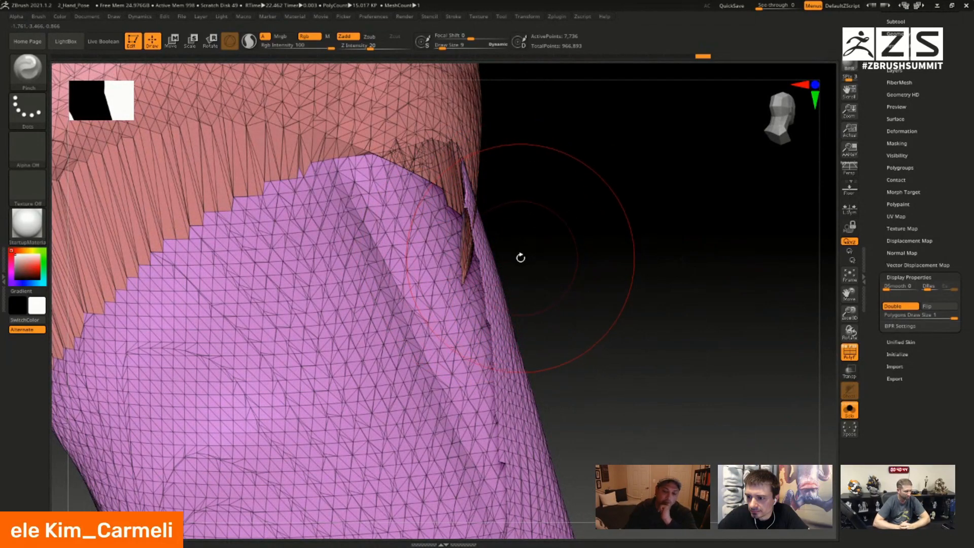
left_click_drag(513, 272, 474, 207)
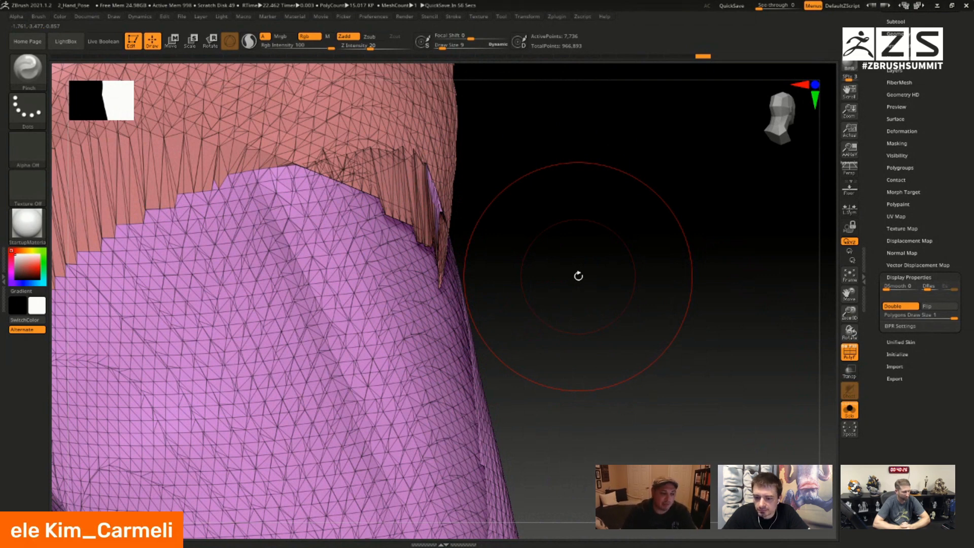
key("shift+f")
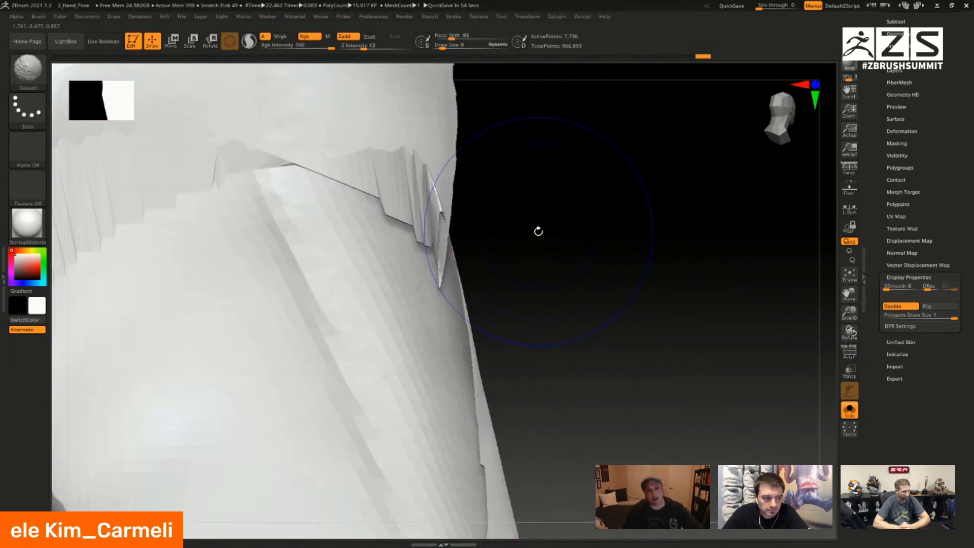
left_click_drag(516, 245, 648, 304)
- Unhide the rest of the glove and examine the whole hand from the back
left_click(773, 252, "ctrl+shift")
right_click_drag(771, 255, 754, 322)
right_click_drag(673, 416, 609, 266)
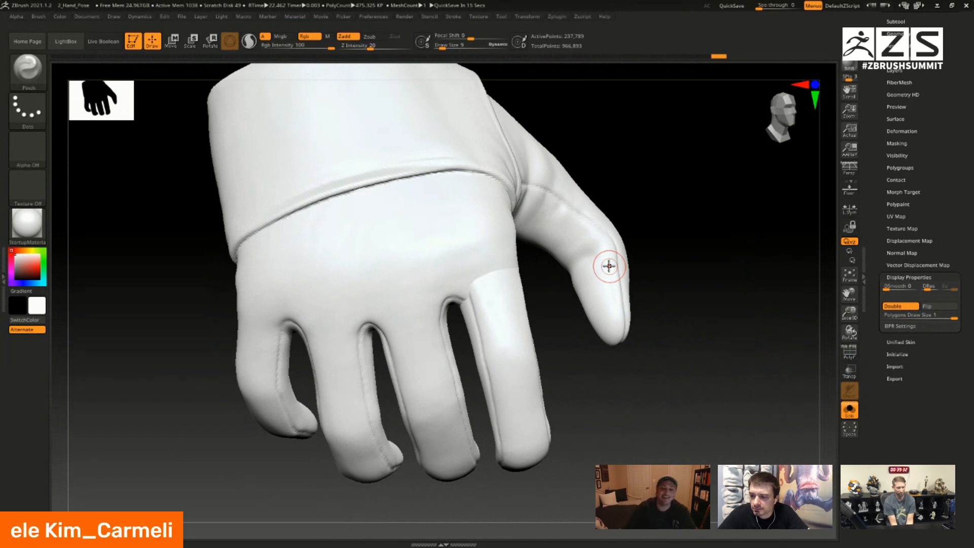
left_click_drag(642, 367, 624, 355, "alt")
left_click_drag(722, 328, 676, 298)
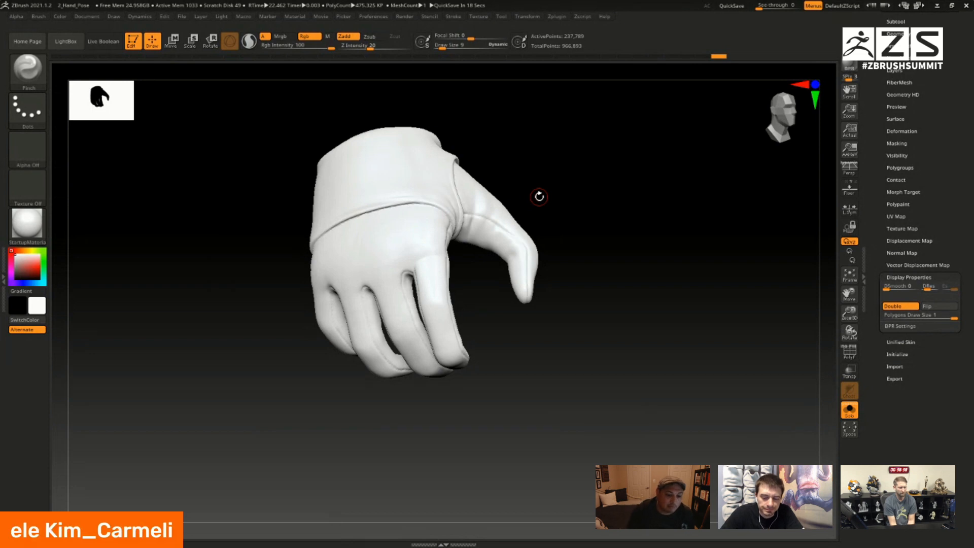
left_click_drag(572, 341, 607, 341)
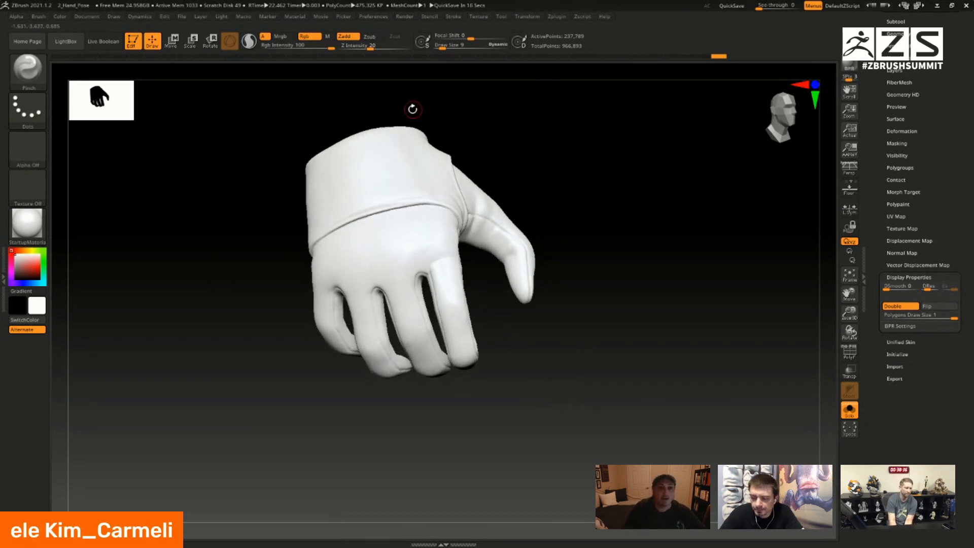
- Open the 3_game_tesselate project without saving the changes to the hand pose project
left_click(181, 16)
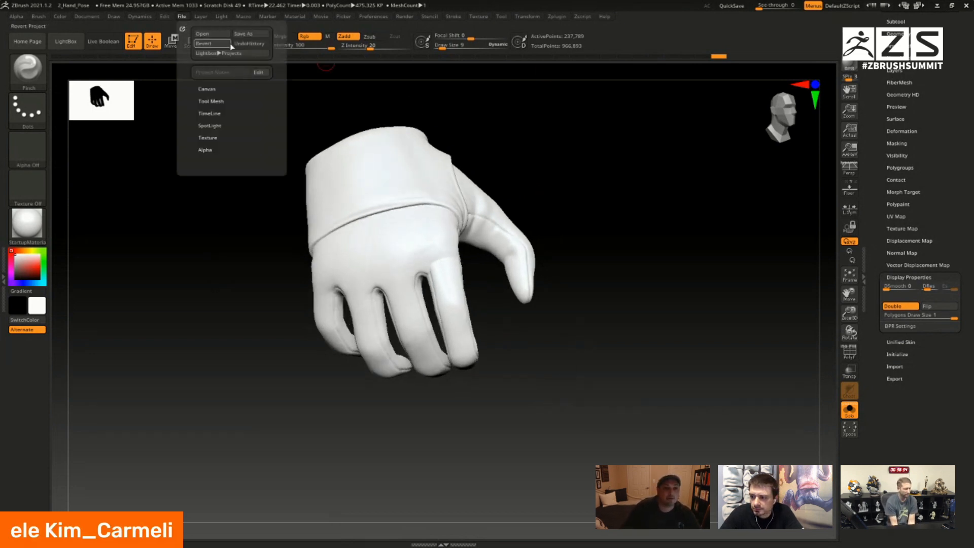
left_click(211, 35)
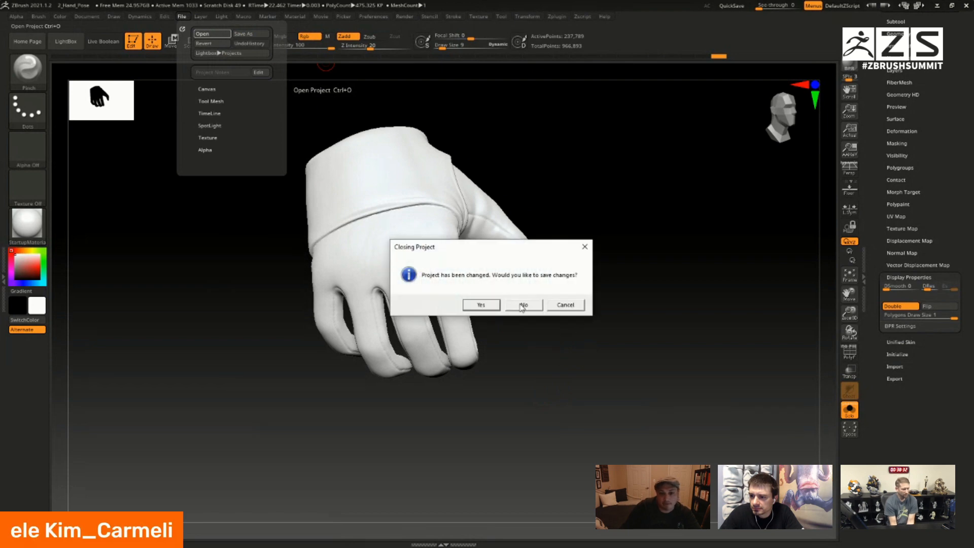
left_click(524, 303)
double_click(133, 106)
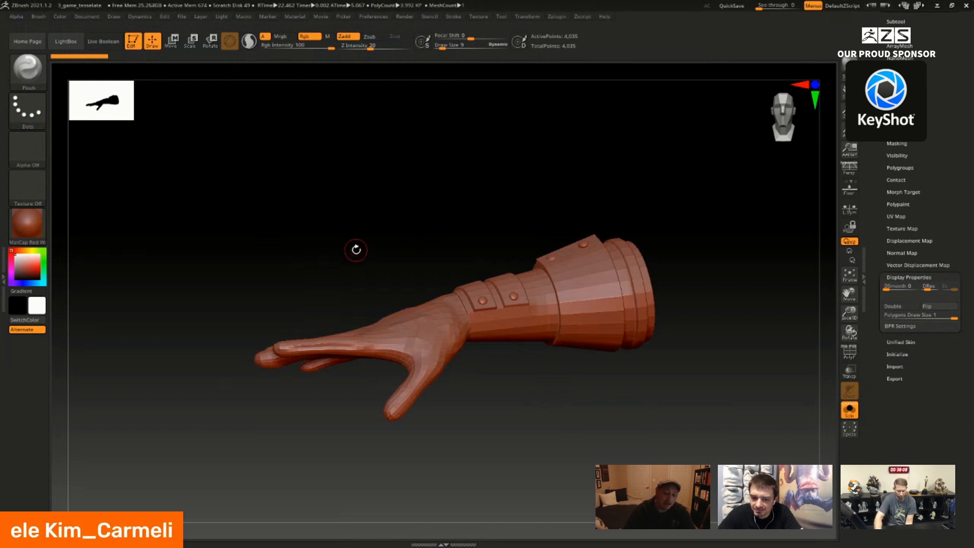
- Show the polyframe on the arm model and examine the topology of the hand, wrist and cuff
key("shift+f")
left_click_drag(347, 223, 445, 360)
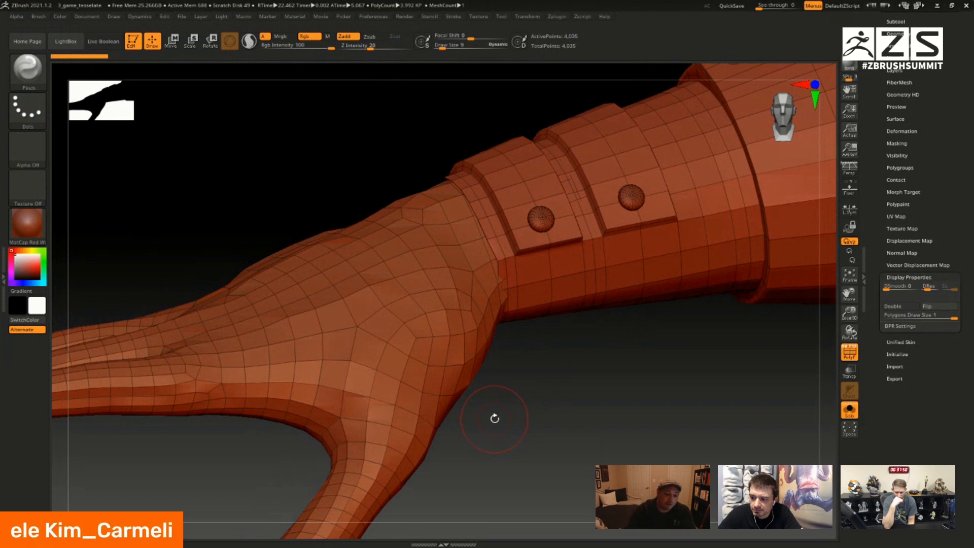
left_click_drag(572, 393, 523, 338)
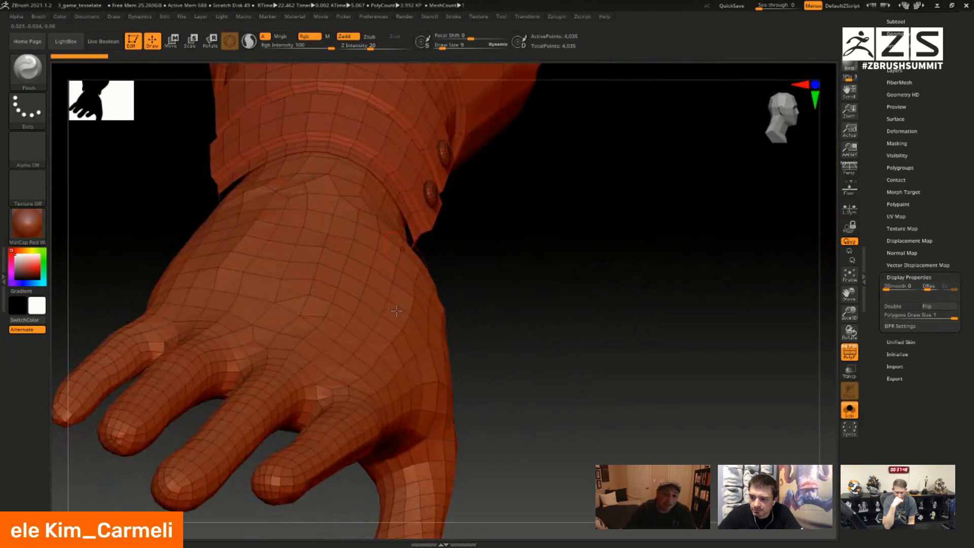
left_click_drag(513, 253, 394, 229)
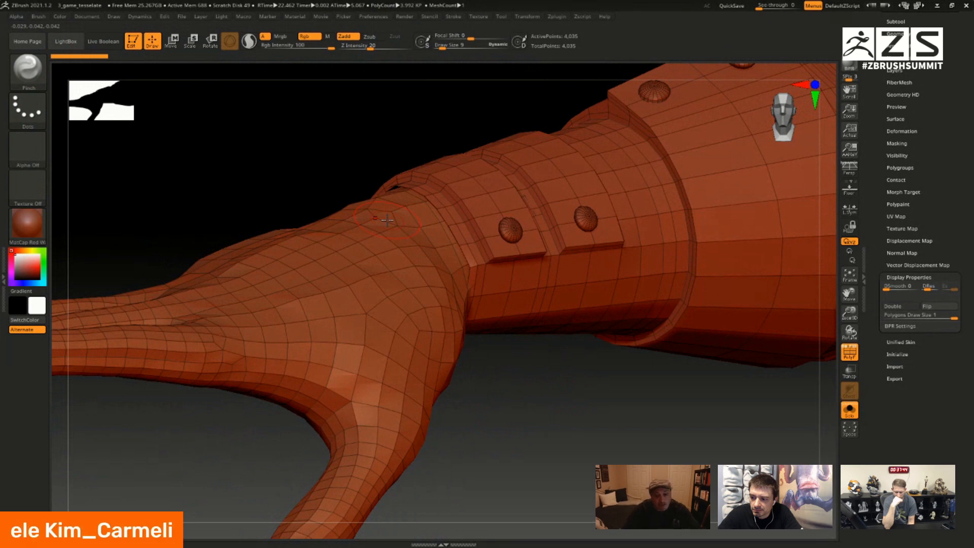
key("f")
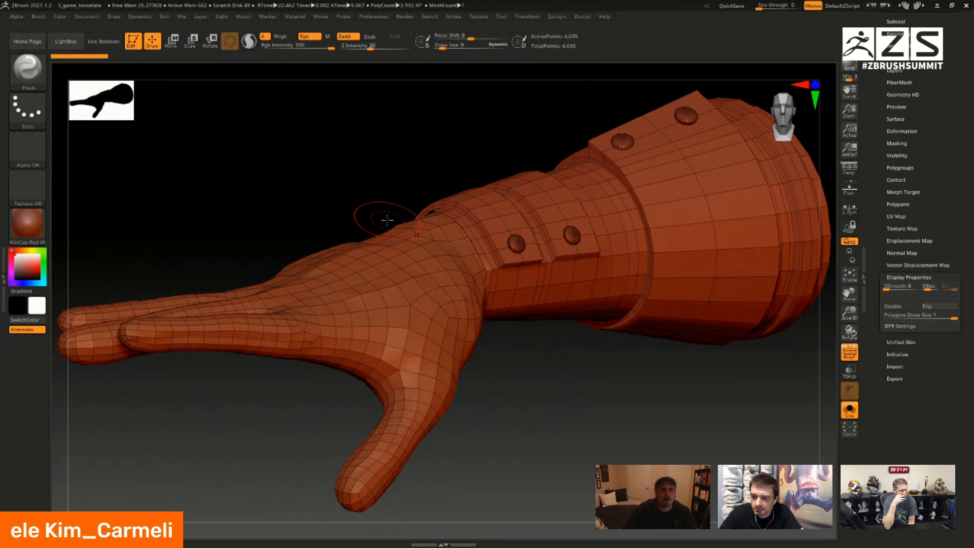
left_click_drag(396, 139, 391, 178)
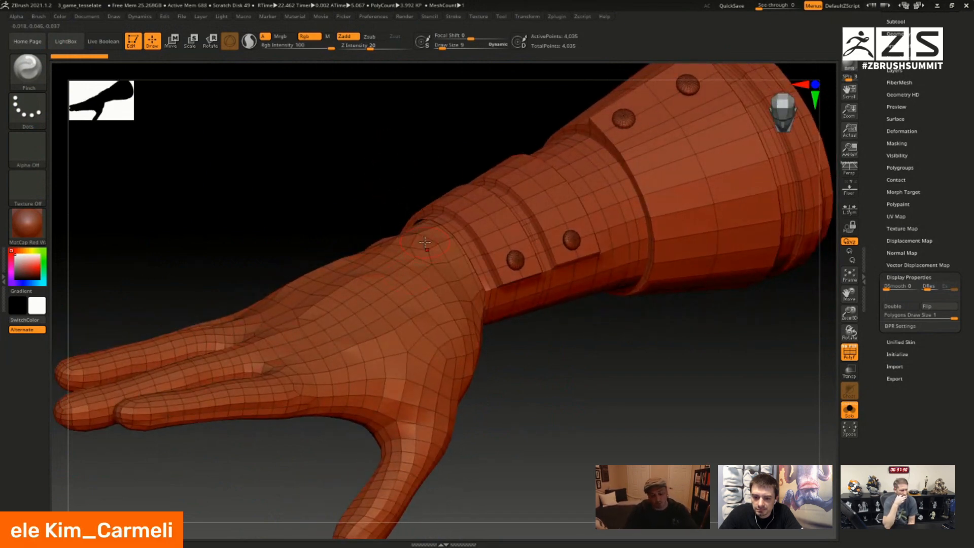
- Divide the arm mesh once with smoothing on to reach subdivision level 2
right_click_drag(538, 216, 486, 330)
left_click_drag(935, 142, 939, 195)
left_click(899, 153)
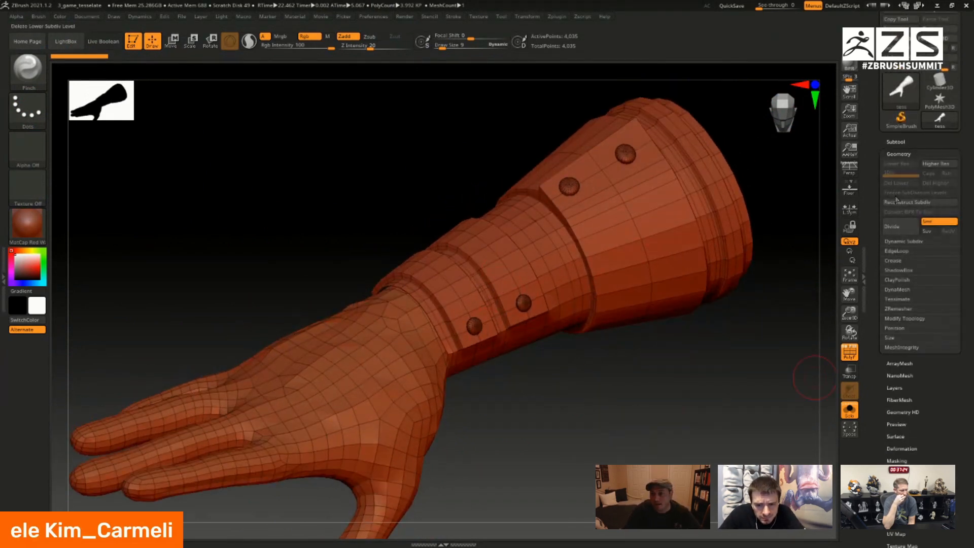
left_click(894, 230)
- Examine how the division affects the hand, wrist bands, cuff and rivets from several angles
left_click_drag(720, 341, 568, 371)
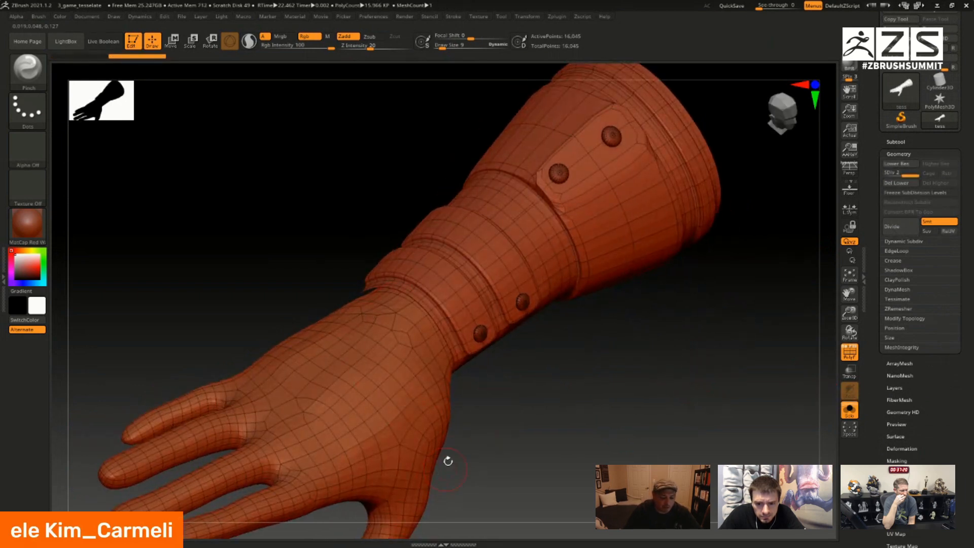
left_click_drag(446, 467, 450, 376)
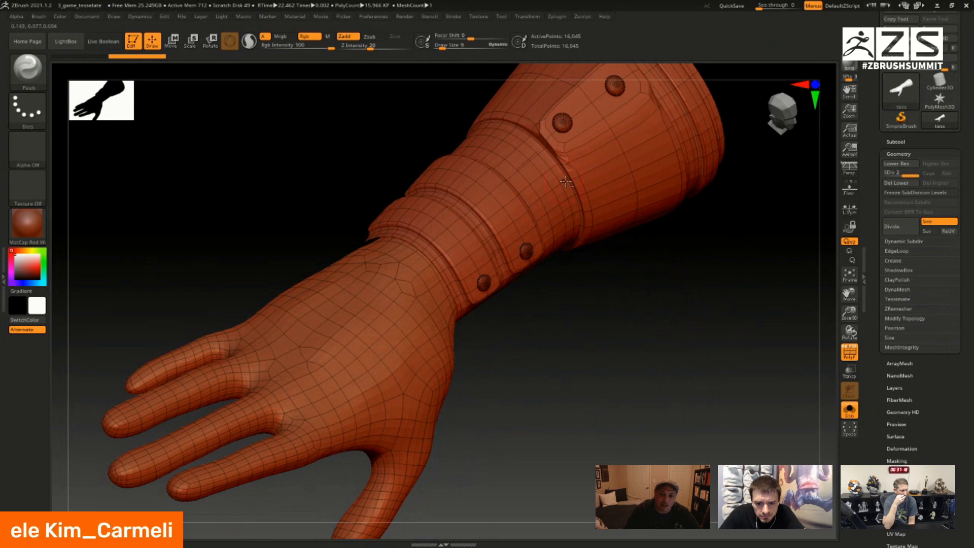
left_click_drag(556, 185, 560, 242)
left_click_drag(408, 376, 472, 364)
left_click_drag(331, 256, 343, 269)
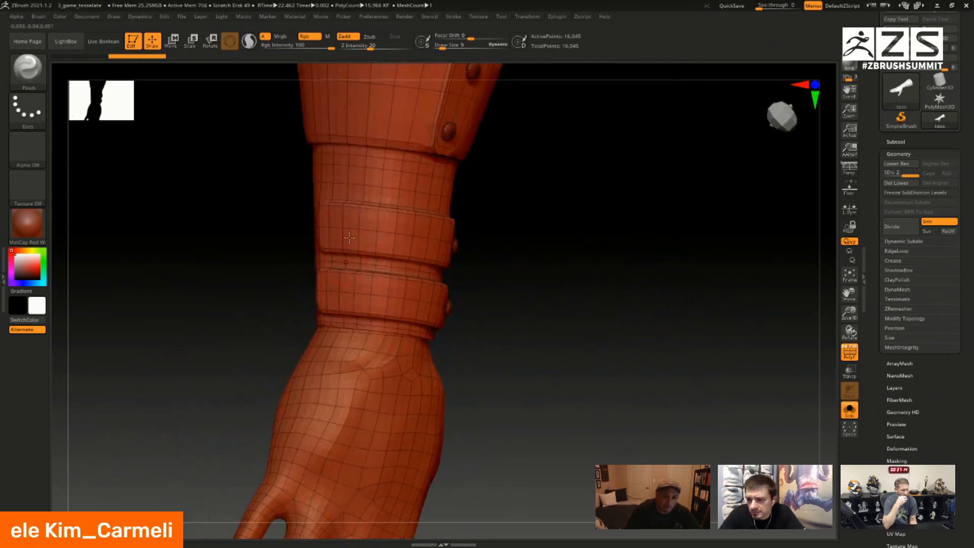
left_click_drag(470, 307, 366, 252)
left_click_drag(498, 450, 493, 240)
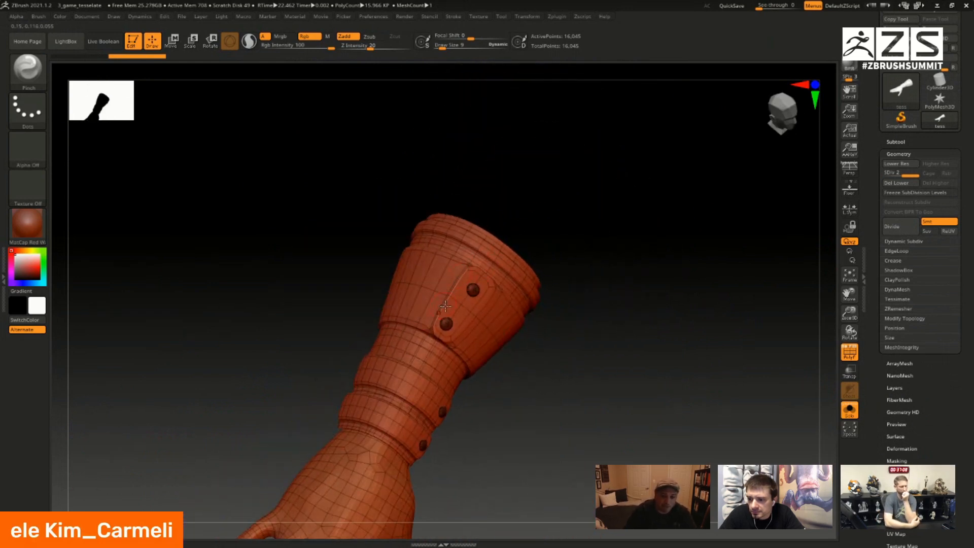
left_click_drag(527, 387, 553, 342)
- Compare the arm at subdivision level 1 and undo its subdivision
key("shift+d")
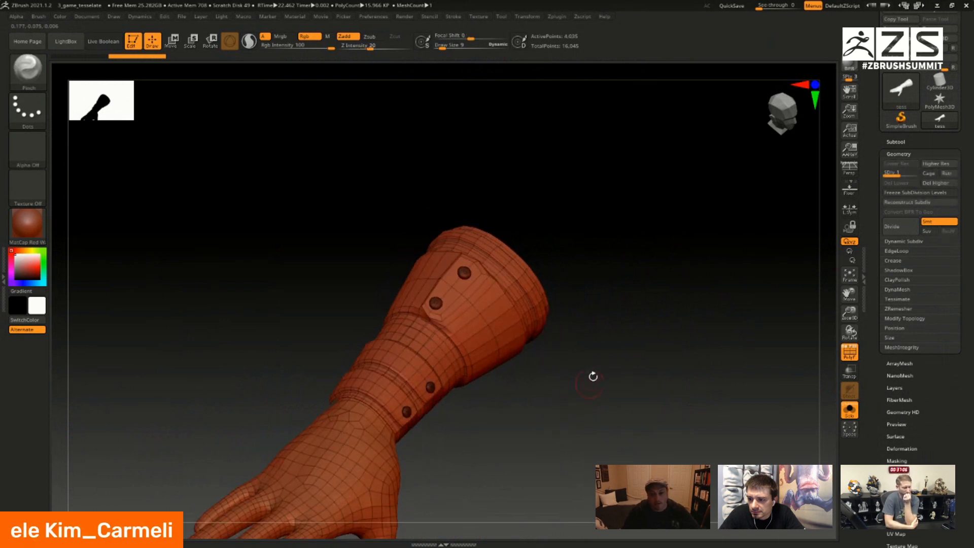
left_click_drag(587, 387, 381, 141)
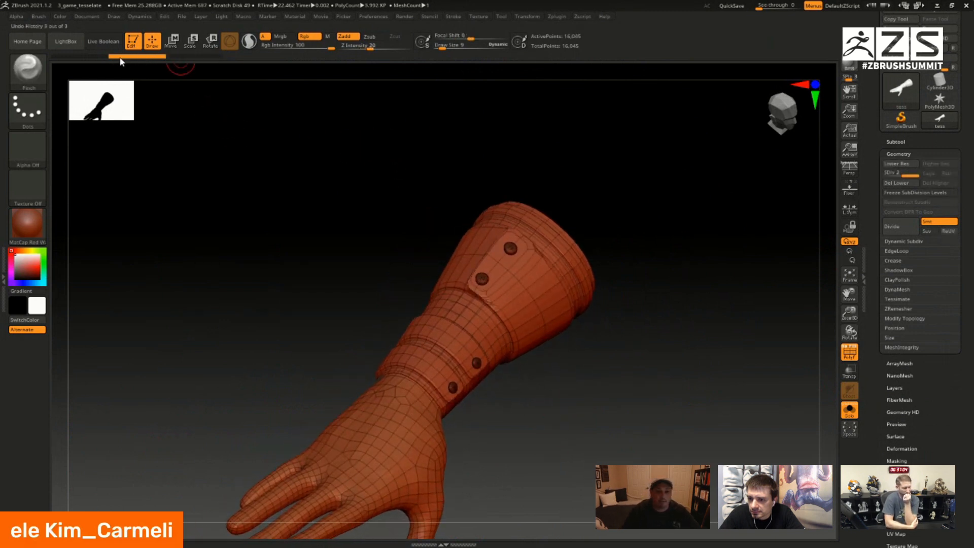
left_click_drag(585, 321, 577, 242, "alt")
key("shift+f")
key("shift+f")
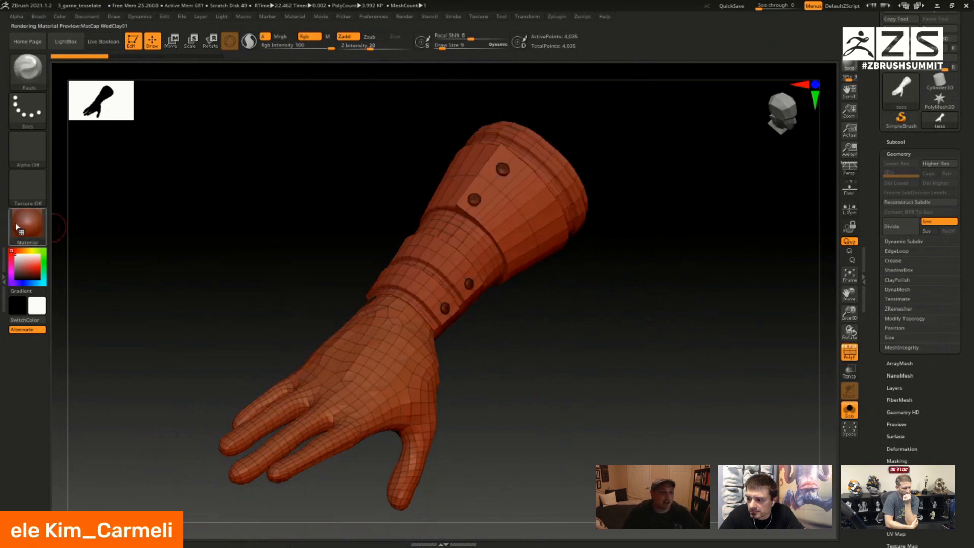
- Change the arm's material to SkinShade4 and open the Polygroups options
left_click(21, 229)
left_click(272, 235)
left_click_drag(921, 492, 922, 389)
left_click(907, 381)
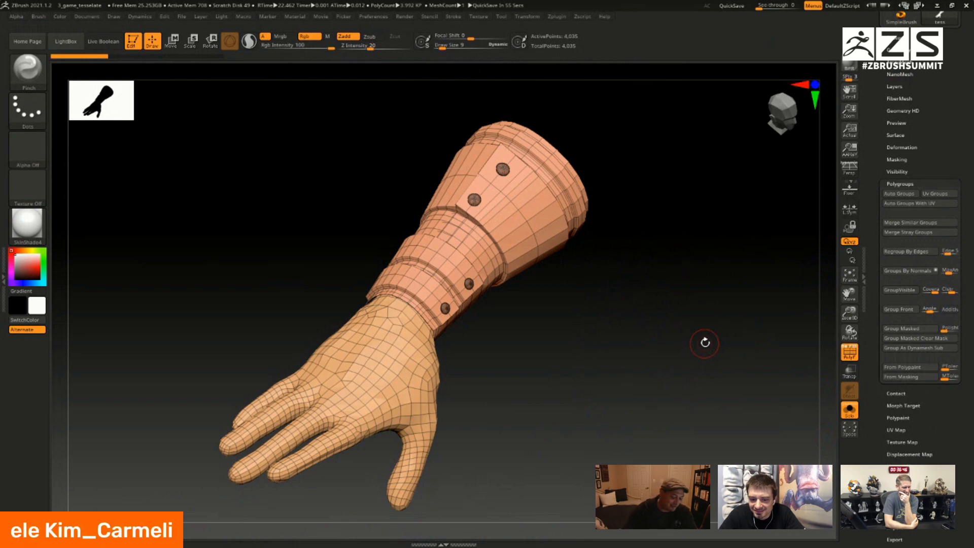
left_click(27, 223)
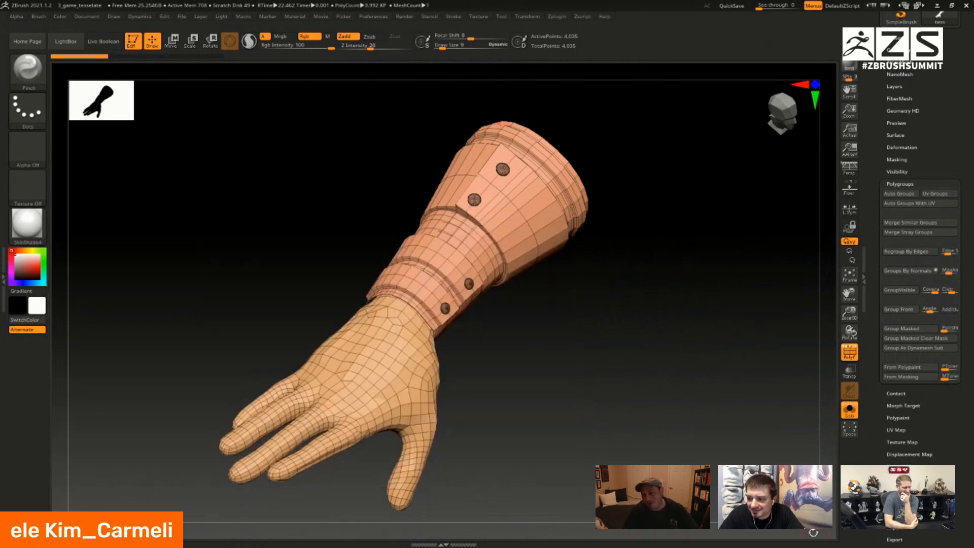
- Hide the wireframe lines while keeping the polygroup colours and examine the faceted wrist and cuff
left_click(846, 350)
left_click_drag(659, 305, 654, 317)
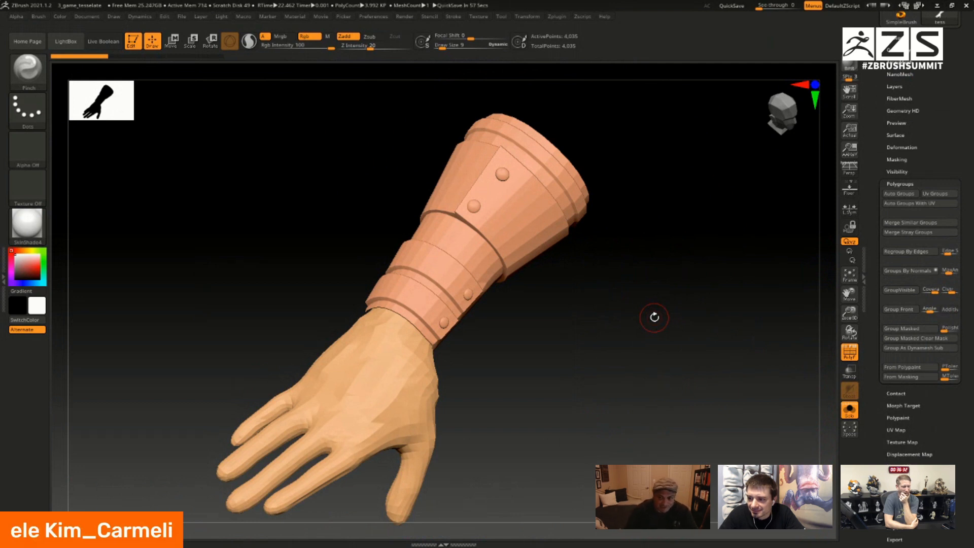
left_click_drag(669, 371, 683, 308)
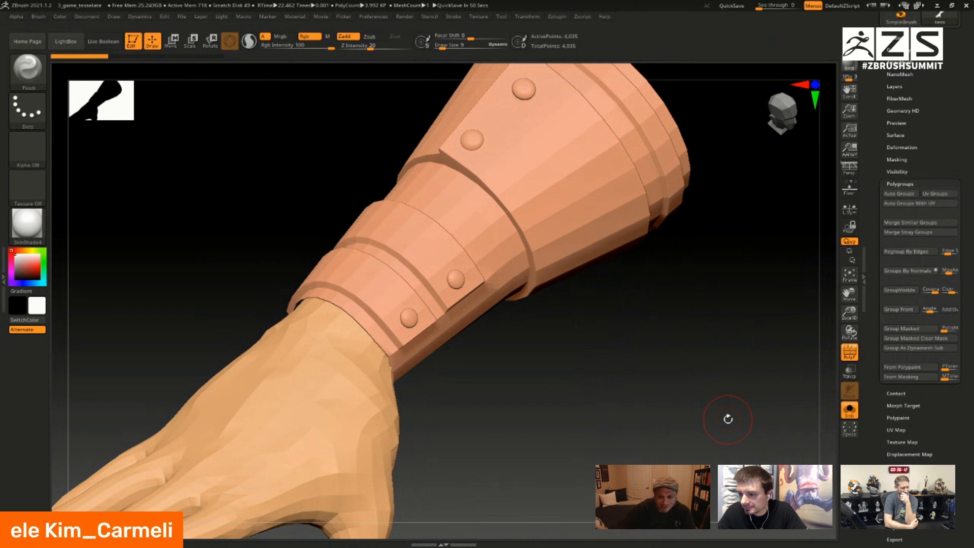
left_click_drag(726, 358, 663, 360)
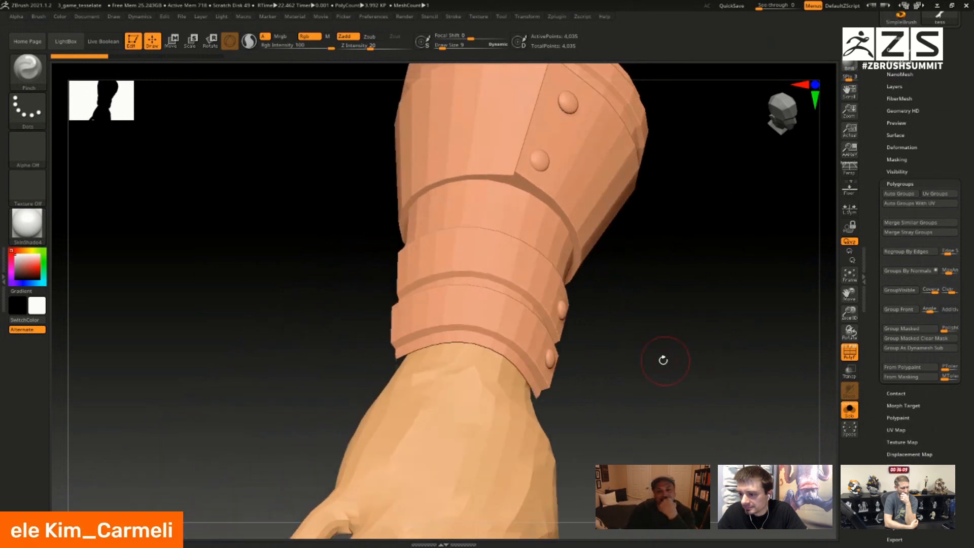
- Show the wireframe lines again and examine the polygon flow across the wrist bands and cuff
left_click(850, 351)
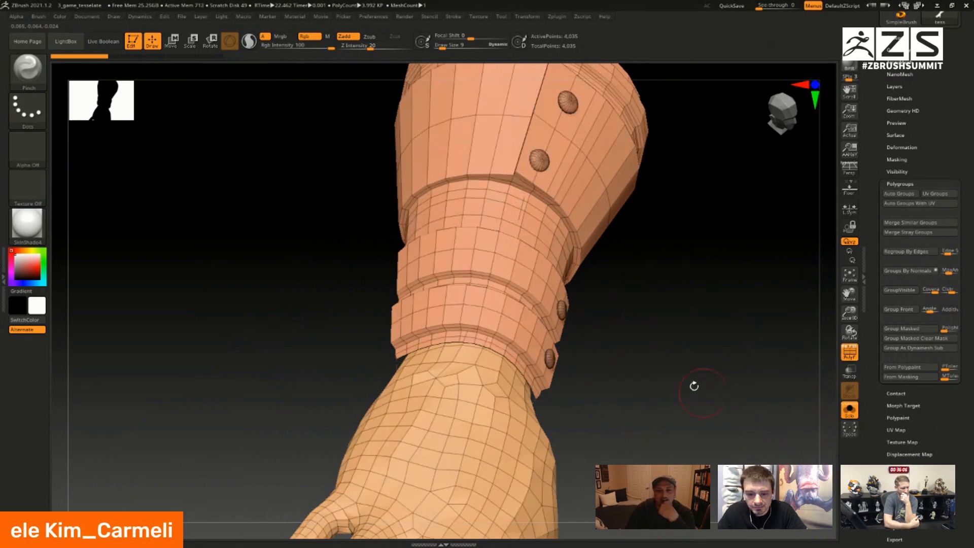
left_click_drag(702, 394, 646, 322)
left_click_drag(413, 303, 746, 358)
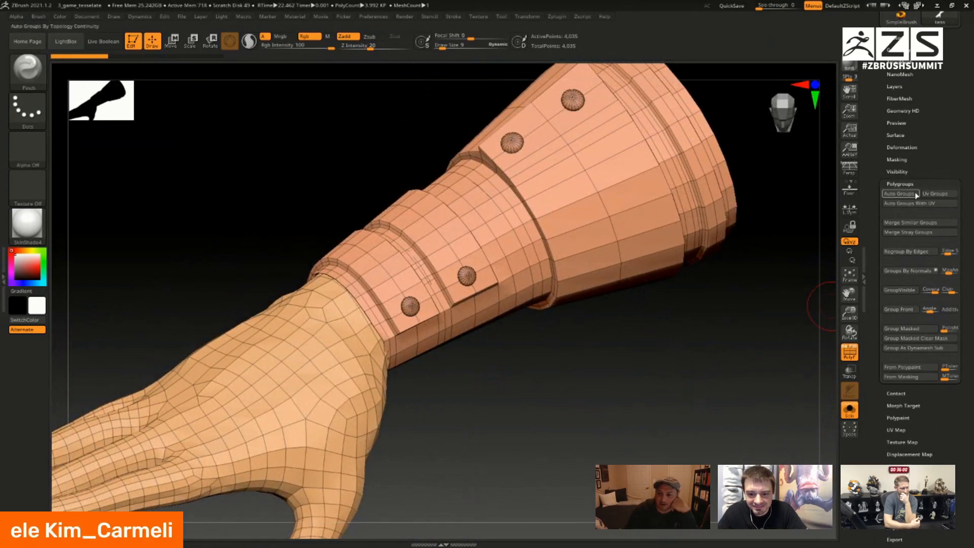
- Split the arm into polygroups by its face normals with Groups By Normals and check the cuff and wrist bands
left_click(911, 271)
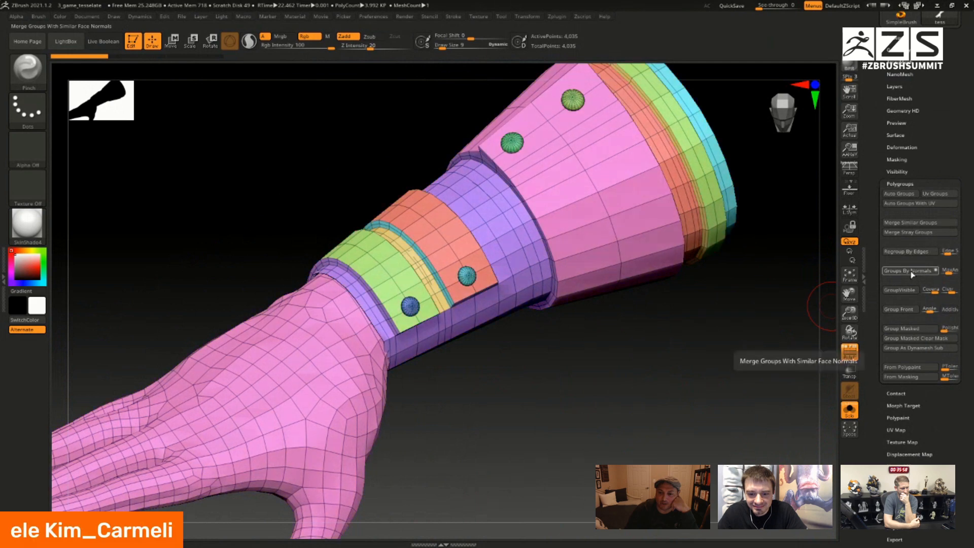
mouse_move(675, 340)
left_mouse_down()
mouse_move(688, 340)
mouse_move(667, 264)
mouse_move(647, 305)
mouse_move(787, 352)
left_mouse_up()
scroll(896, 116, "up", 3)
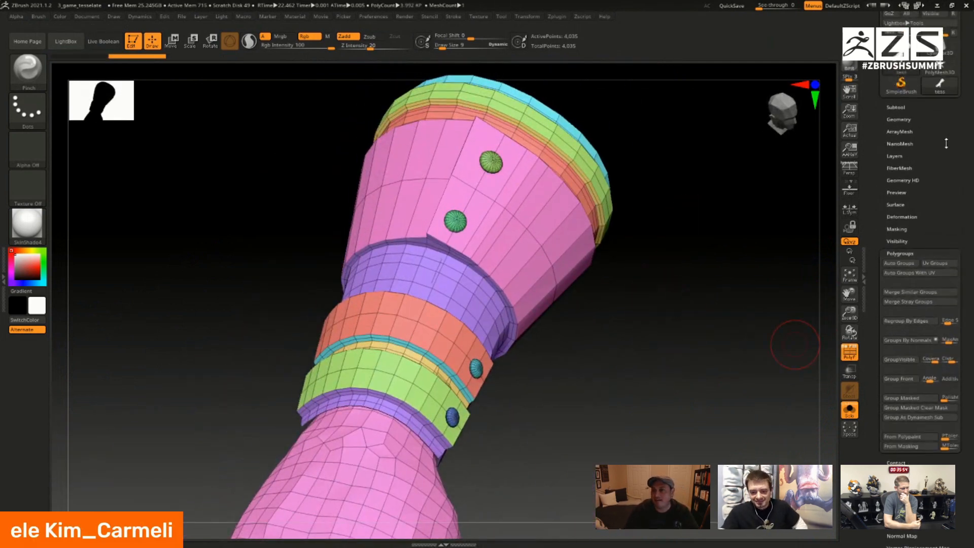
- Crease the arm's polygroup borders with Crease PG and turn on the dynamic subdivision preview
left_click(897, 118)
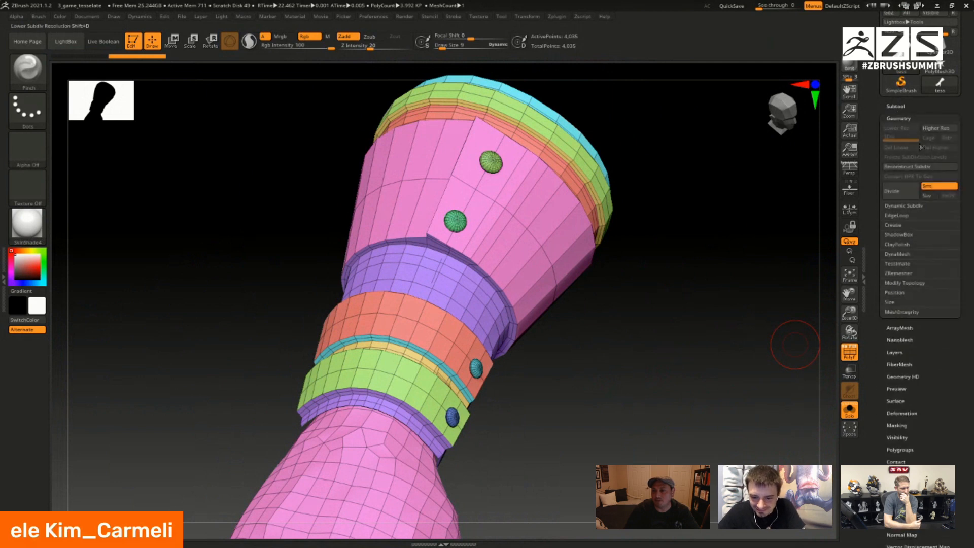
left_click(894, 225)
left_click(901, 264)
left_click_drag(676, 381, 702, 322, "alt")
key("d")
left_click(522, 181)
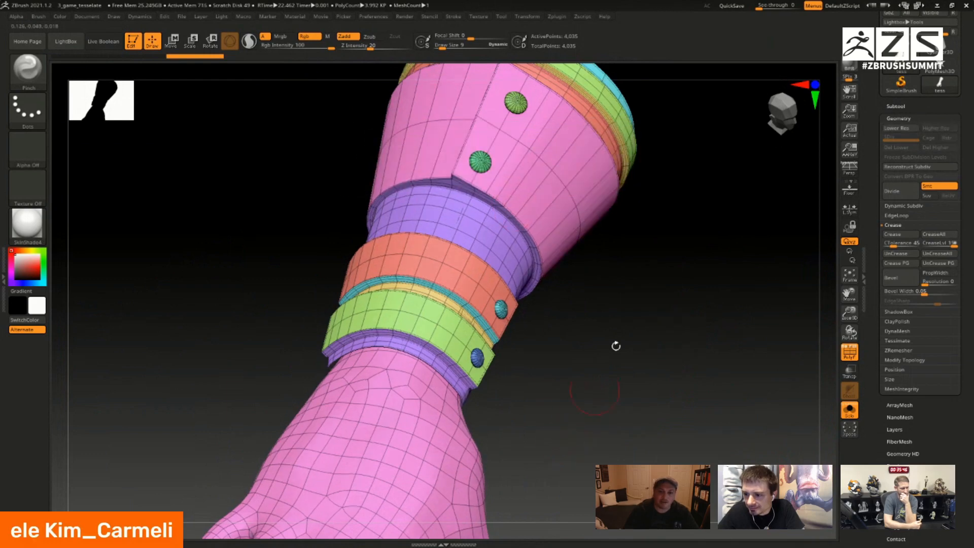
mouse_move(607, 286)
left_mouse_down()
mouse_move(619, 376)
mouse_move(577, 355)
mouse_move(578, 327)
mouse_move(558, 345)
mouse_move(531, 347)
left_mouse_up()
- Hide the arm's polyframe, inspect the smoothed cuff and apply the dynamic subdivision as real subdivision levels
key("shift+f")
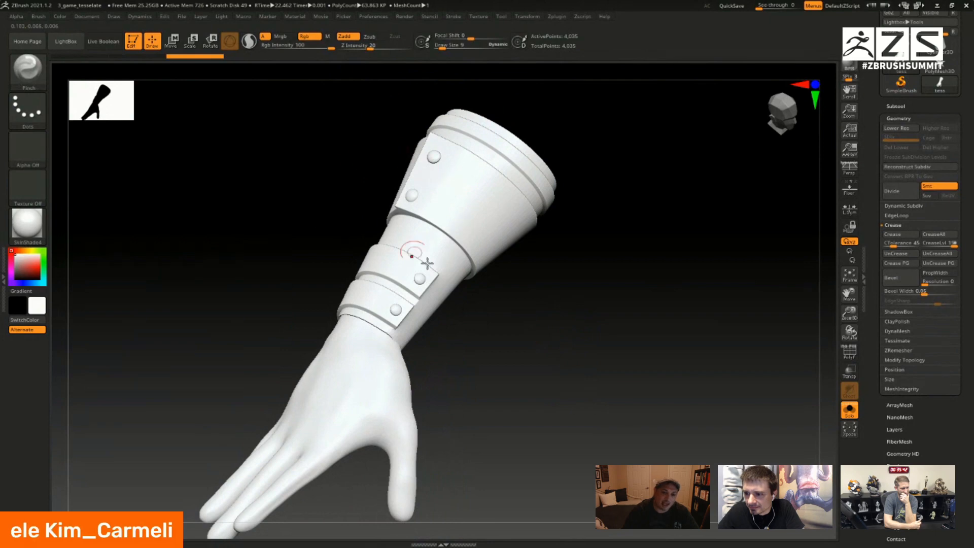
left_click_drag(345, 230, 397, 245)
right_click_drag(410, 289, 804, 260)
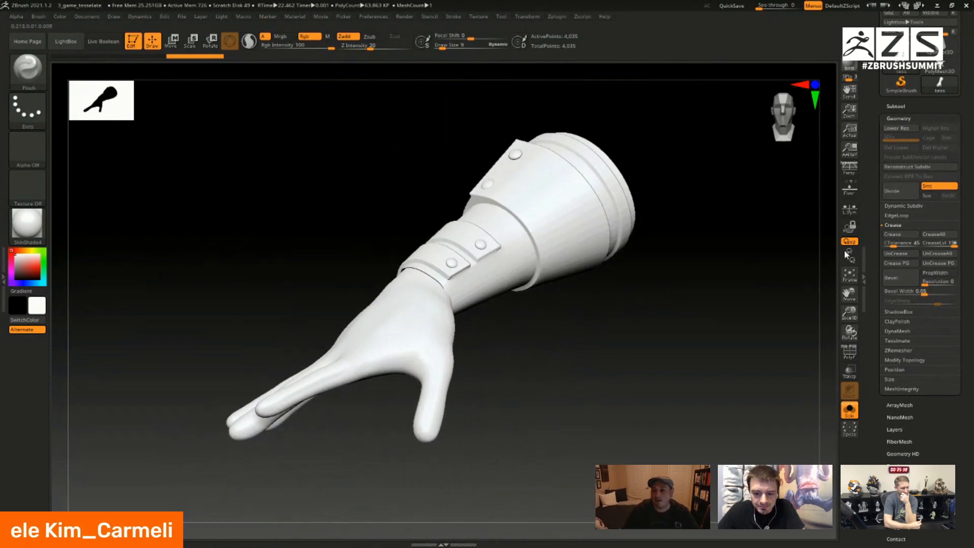
left_click(906, 225)
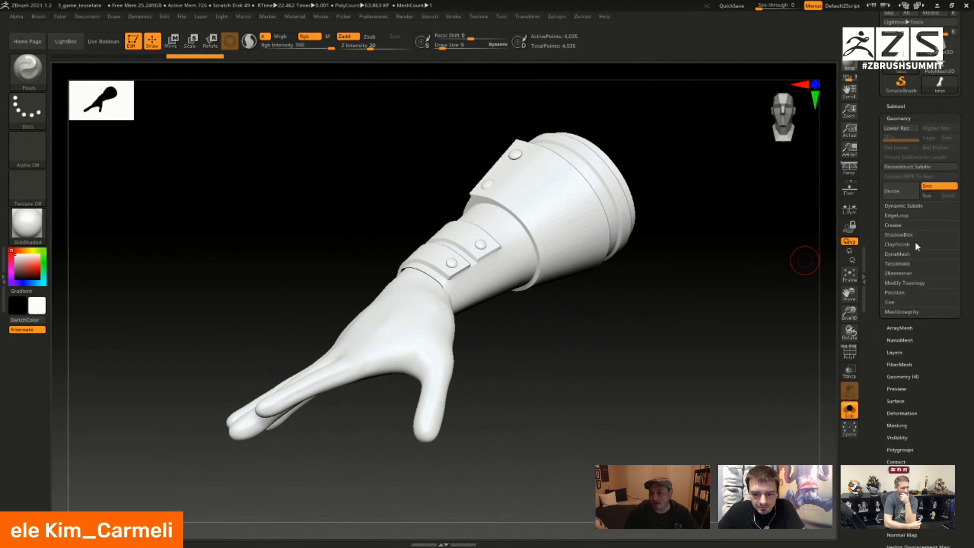
left_click(918, 207)
left_click(934, 216)
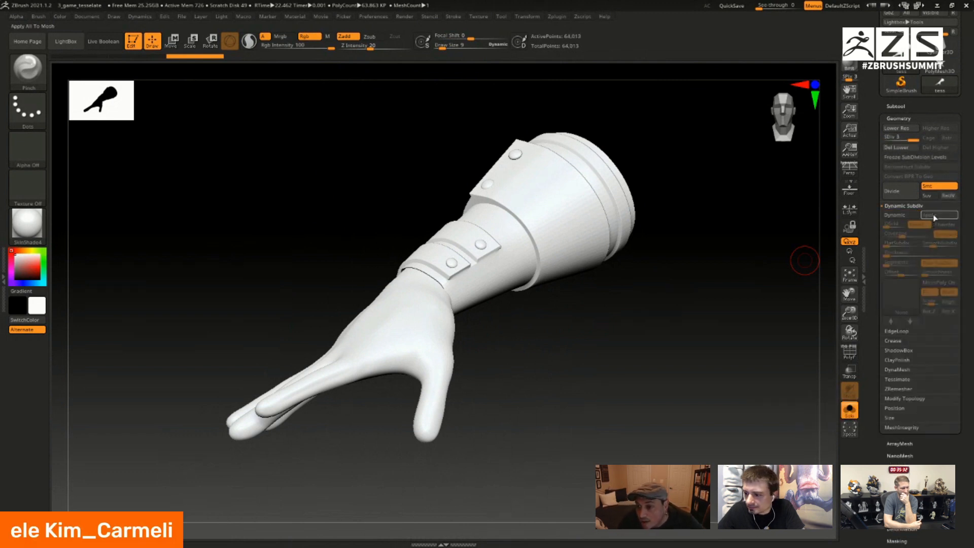
key("shift+f")
key("shift+f")
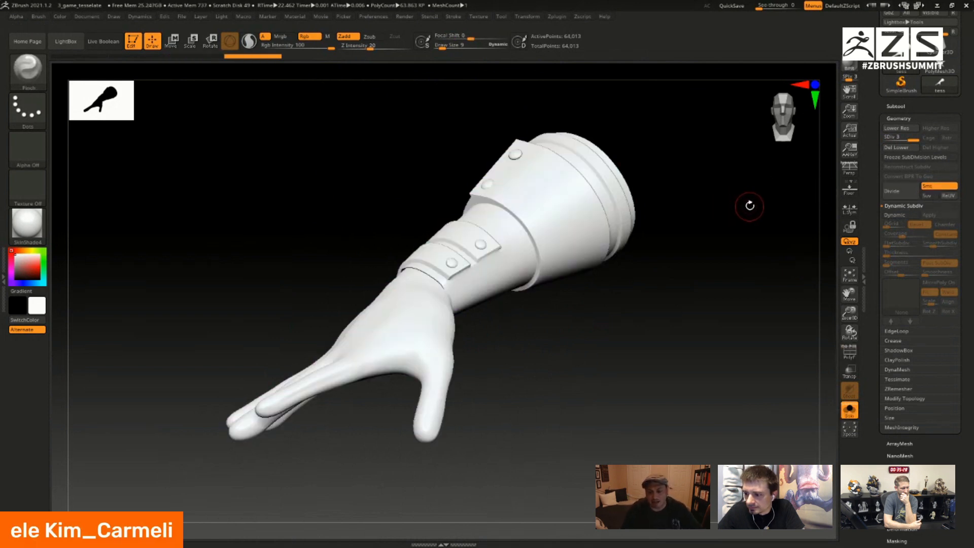
mouse_move(692, 300)
left_mouse_down()
mouse_move(713, 267)
mouse_move(700, 292)
left_mouse_up()
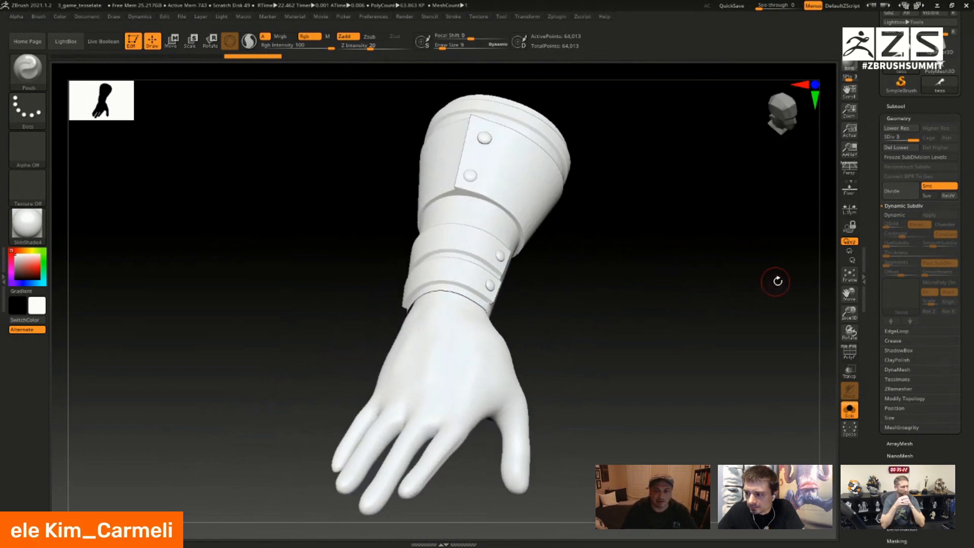
- Divide the arm twice, up to subdivision level 5, and inspect the smoothed cuff, wrist bands and hand
left_click(902, 192)
left_click(903, 192)
left_click_drag(604, 238, 592, 285)
left_click_drag(573, 177, 596, 265, "alt")
left_click_drag(578, 325, 592, 236, "alt")
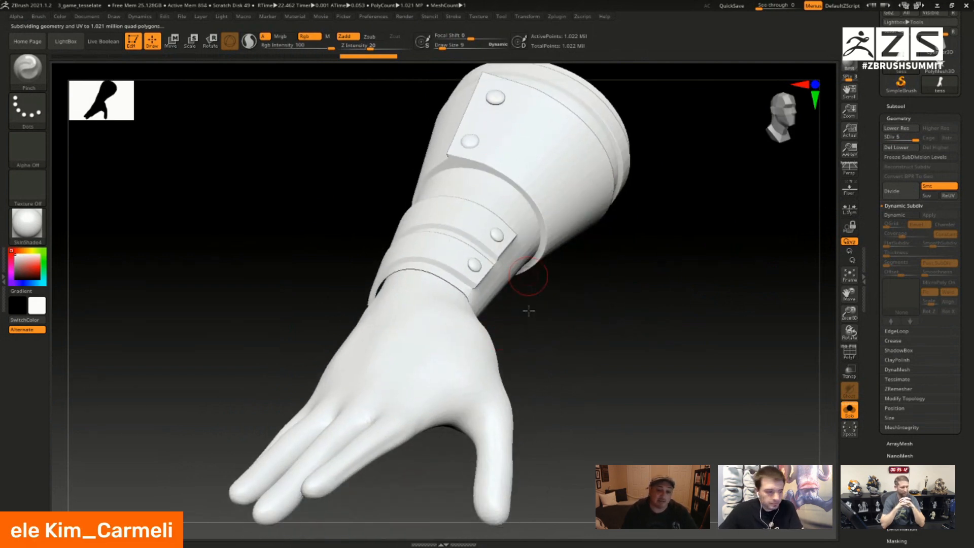
left_click_drag(530, 277, 548, 337, "alt")
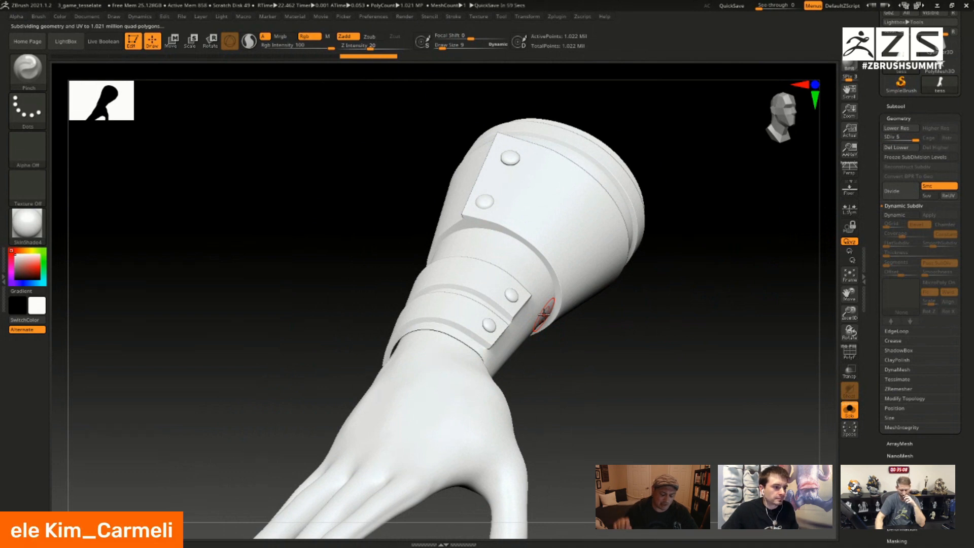
right_click_drag(551, 254, 588, 314)
right_click_drag(655, 439, 614, 303)
right_click_drag(615, 337, 640, 294, "ctrl")
mouse_move(640, 295)
right_mouse_down()
mouse_move(613, 281)
mouse_move(641, 250)
mouse_move(652, 307)
mouse_move(644, 326)
mouse_move(624, 303)
right_mouse_up()
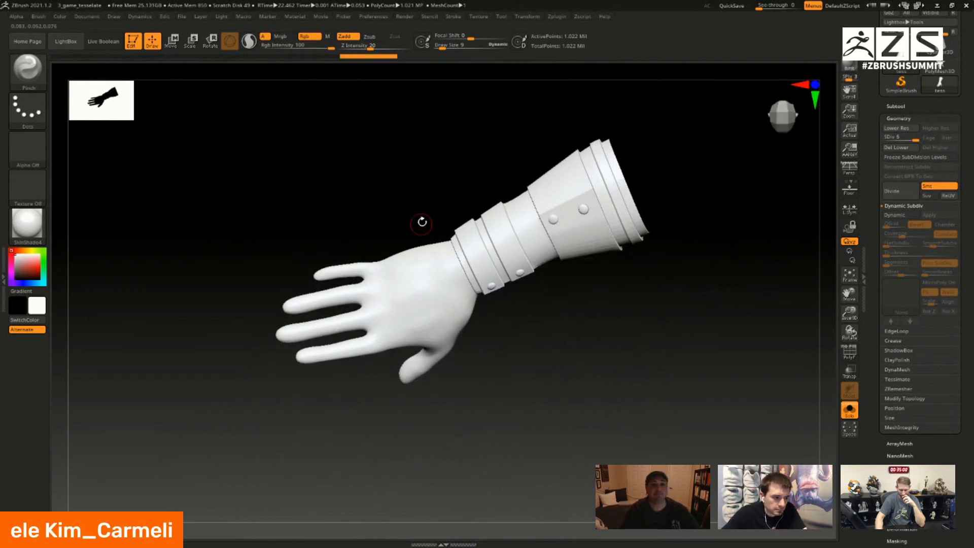
- Delete the arm's lower subdivision levels and open the file selection for importing a 3D mesh
left_click_drag(971, 149, 964, 201)
left_click(907, 147)
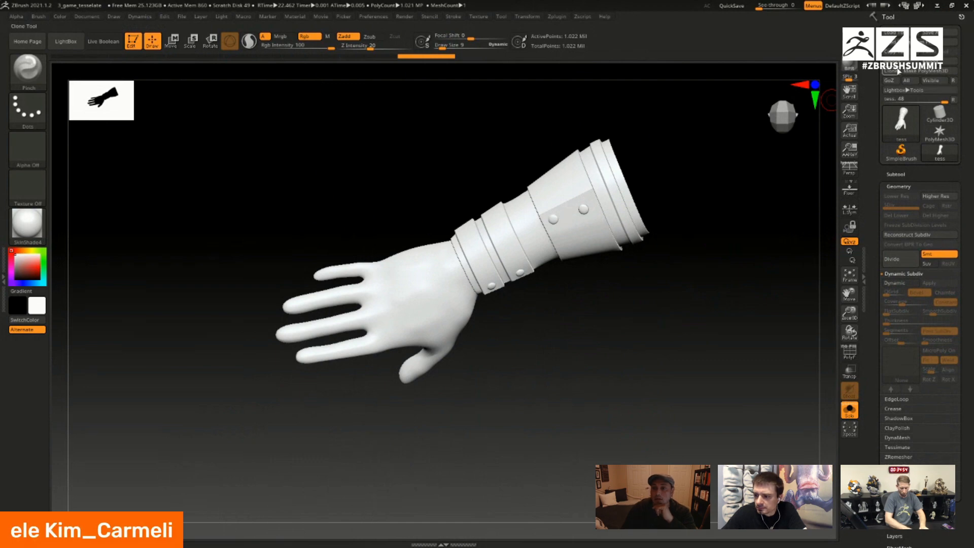
left_click(899, 62)
left_click_drag(339, 10, 485, 104)
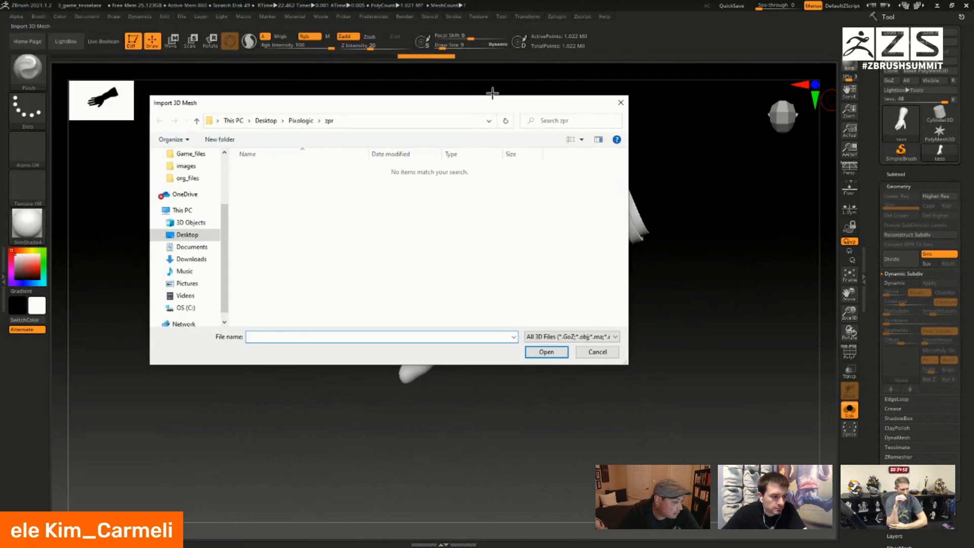
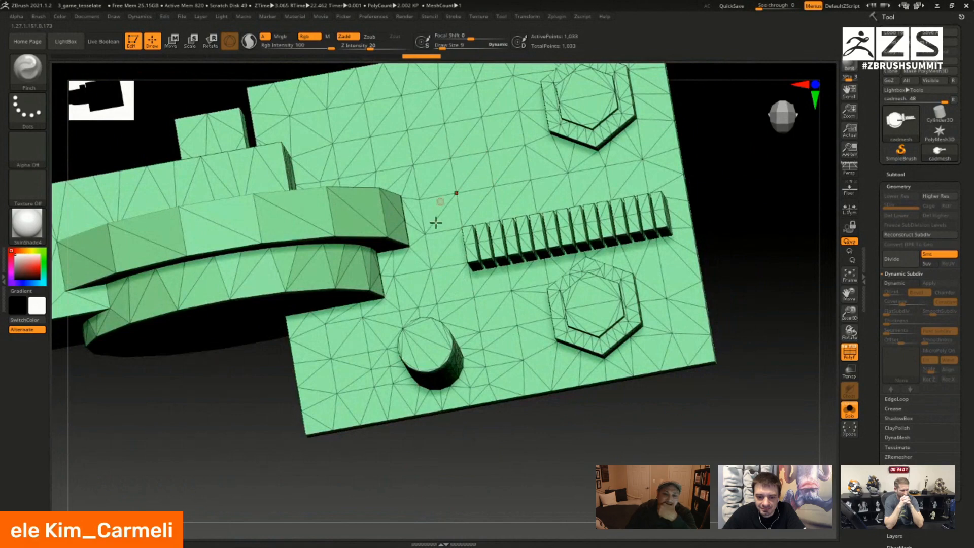
- Split the triangulated CAD mesh into polygroups by its face normals with Groups By Normals
right_click_drag(435, 221, 383, 135)
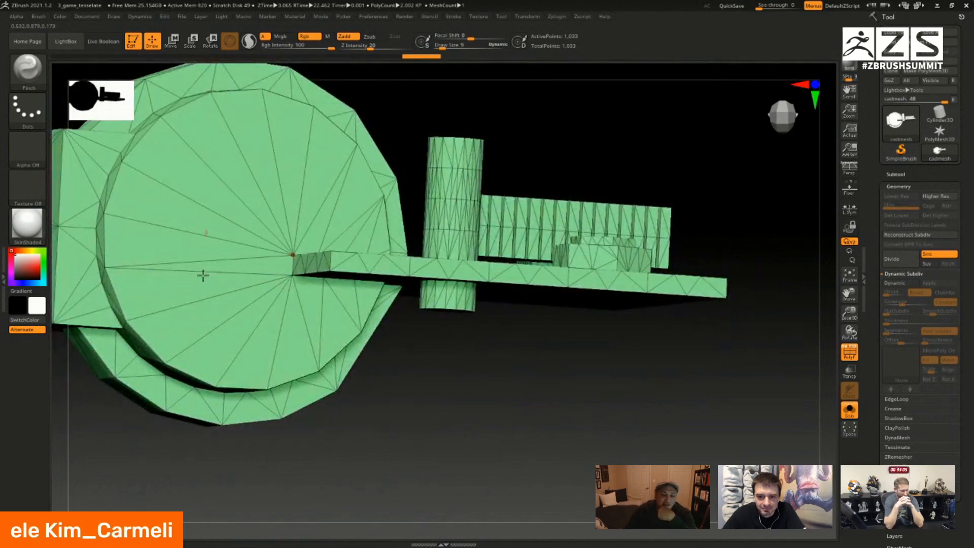
left_click_drag(337, 409, 568, 268, "alt")
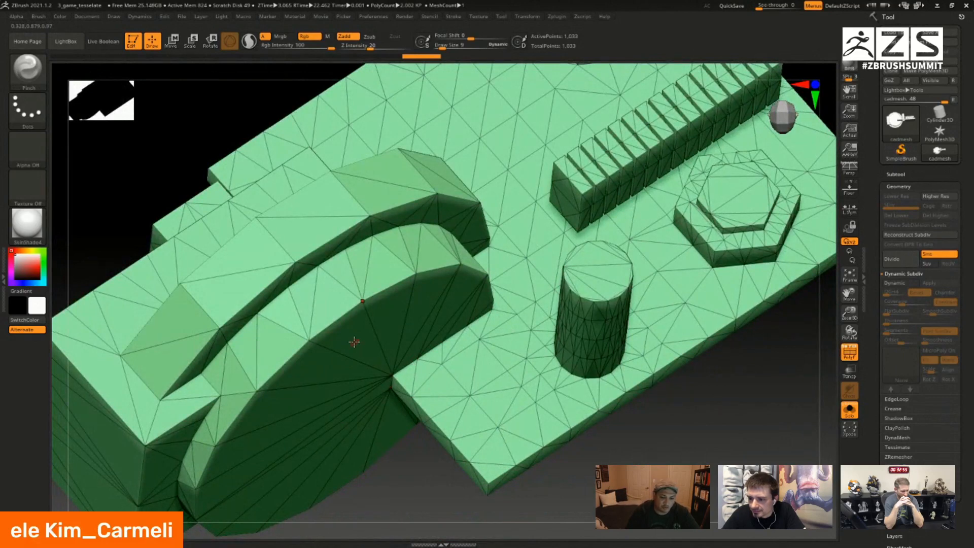
left_click_drag(364, 477, 552, 430)
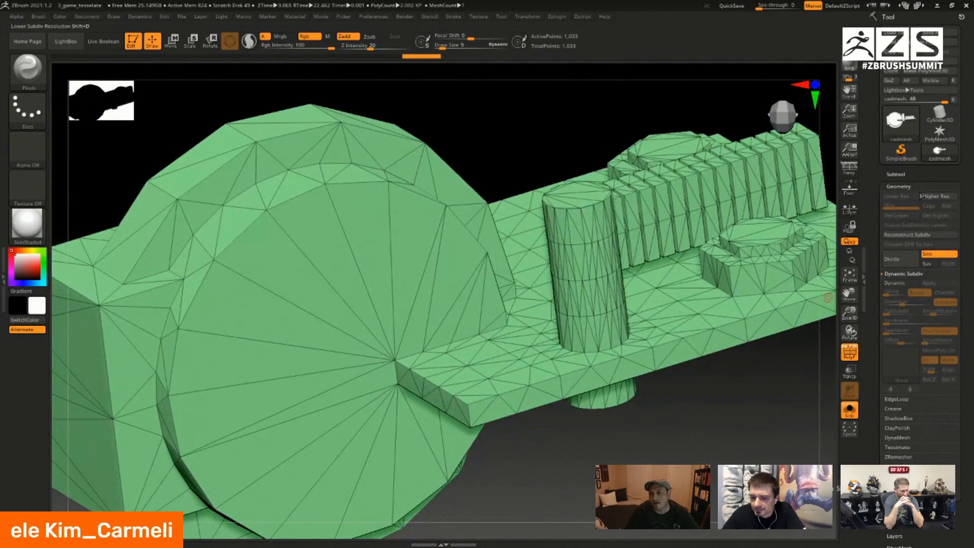
left_click(907, 186)
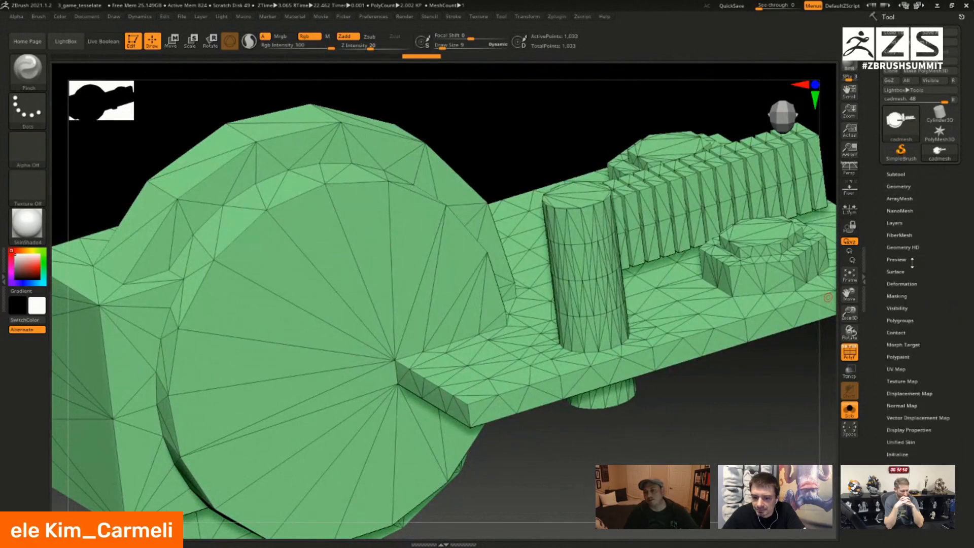
left_click(898, 320)
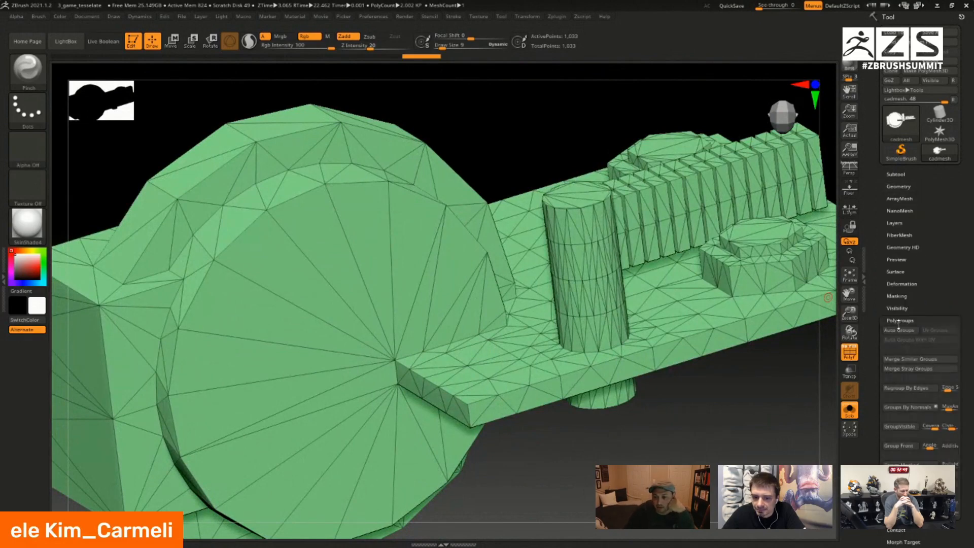
left_click(900, 408)
left_click_drag(652, 392, 458, 218)
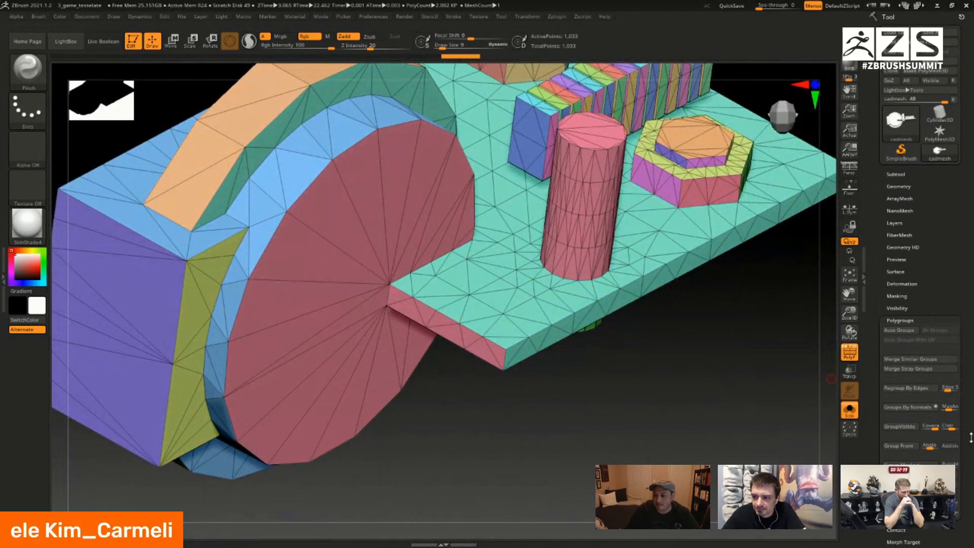
left_click_drag(680, 325, 565, 210)
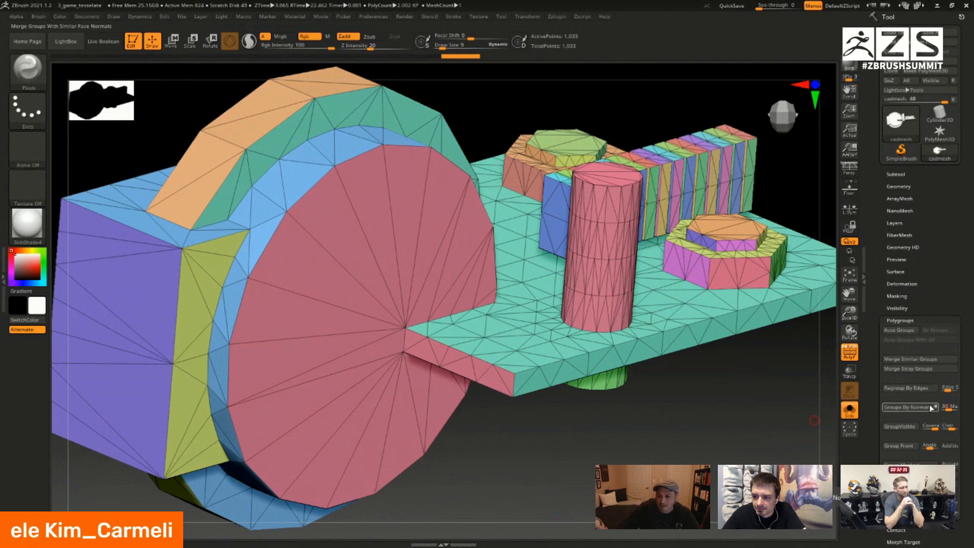
left_click(929, 404)
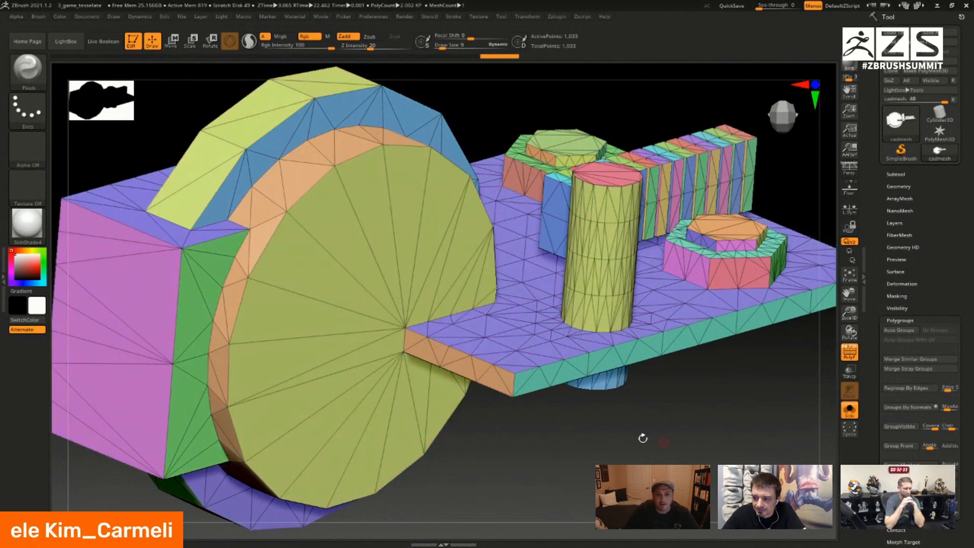
- Isolate the polygroup of the notched round end face, then show the whole CAD mesh again
mouse_move(643, 439)
left_mouse_down()
mouse_move(640, 515)
mouse_move(630, 464)
mouse_move(538, 371)
mouse_move(557, 388)
left_mouse_up()
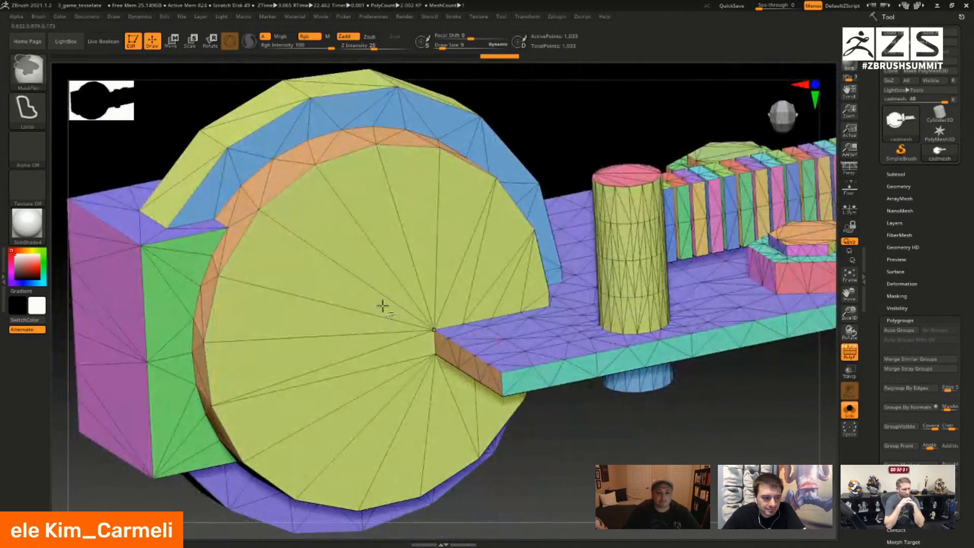
left_click(429, 321, "ctrl+shift")
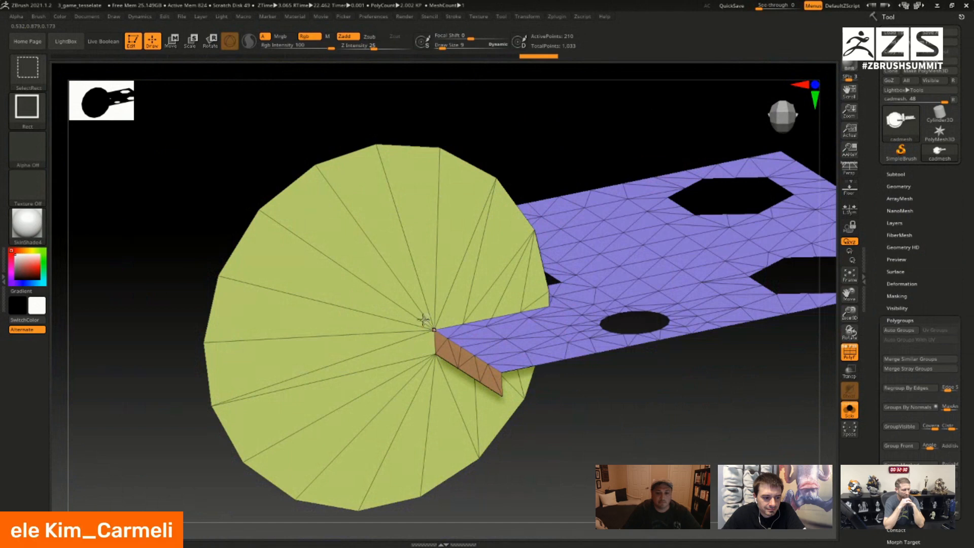
left_click(637, 262, "ctrl+alt+shift")
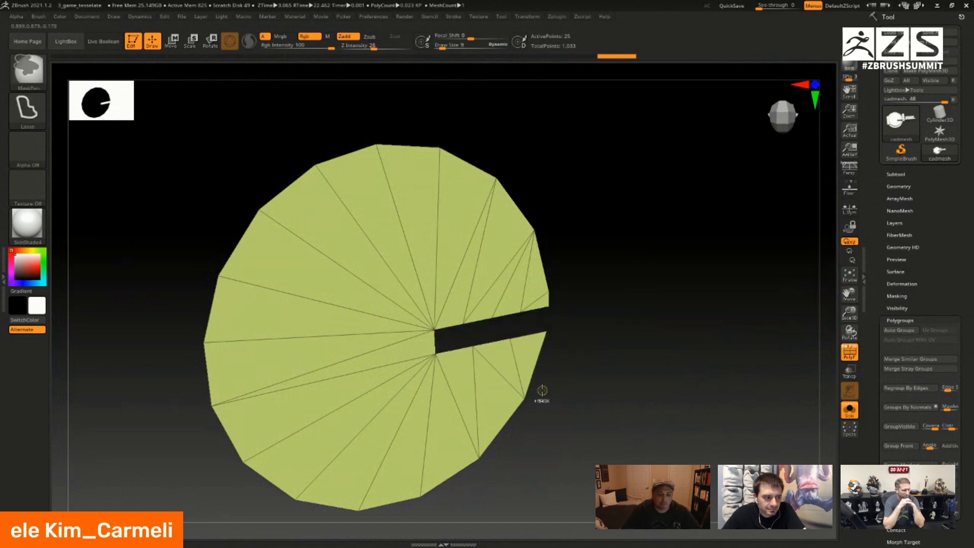
left_click(659, 322, "ctrl+shift")
- Place the Move gizmo at the notch corner of the round face, clear the mask and return to Draw mode
left_click_drag(625, 458, 678, 458)
key("w")
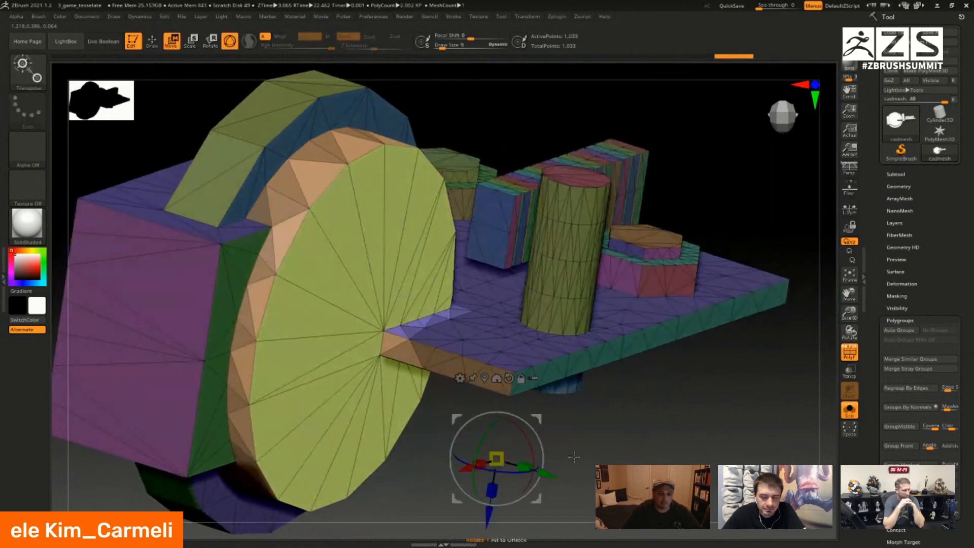
left_click(384, 332, "alt")
left_click_drag(436, 349, 500, 369)
left_click_drag(687, 422, 562, 352)
left_click_drag(609, 324, 677, 352, "ctrl")
left_click_drag(611, 336, 624, 352)
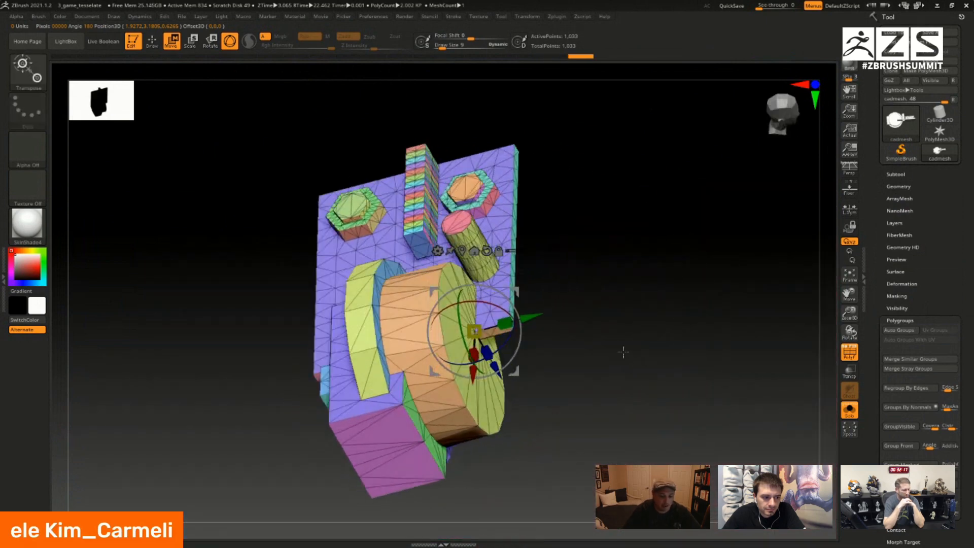
key("q")
mouse_move(615, 298)
left_mouse_down()
mouse_move(617, 328)
mouse_move(592, 344)
mouse_move(641, 396)
mouse_move(578, 406)
mouse_move(512, 450)
mouse_move(529, 383)
mouse_move(567, 368)
mouse_move(550, 283)
left_mouse_up()
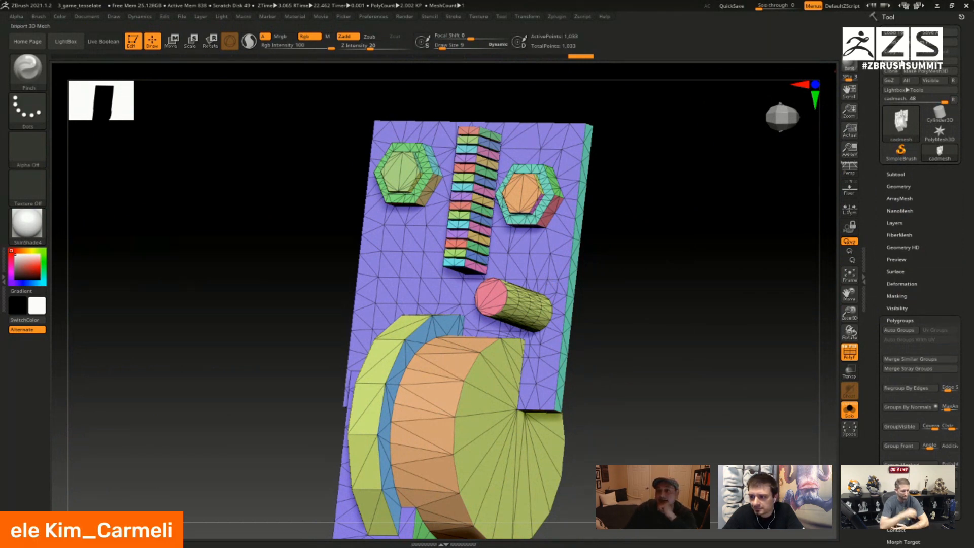
- Import the cadmesh_tess file, frame it and examine its tessellation around the round face and curved bands
left_click(902, 61)
double_click(269, 180)
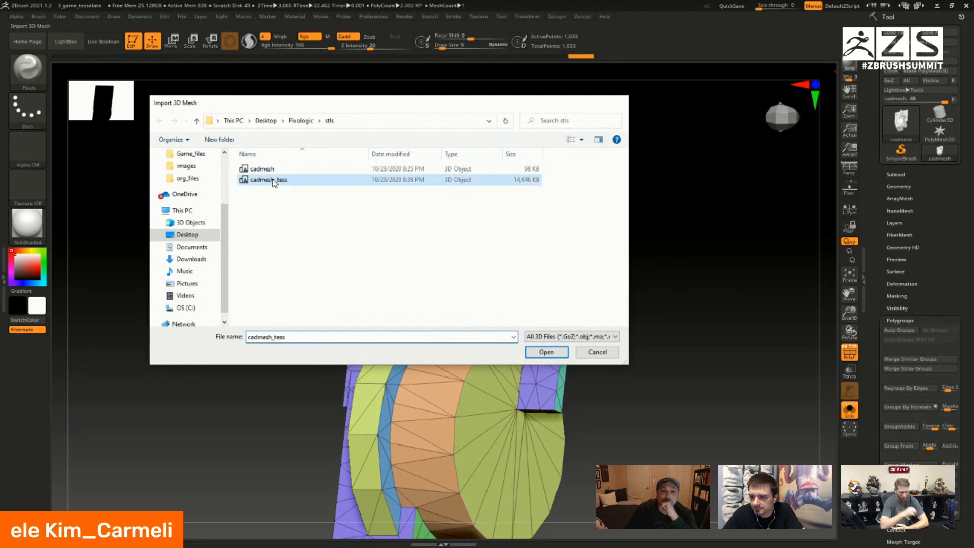
left_click(466, 383)
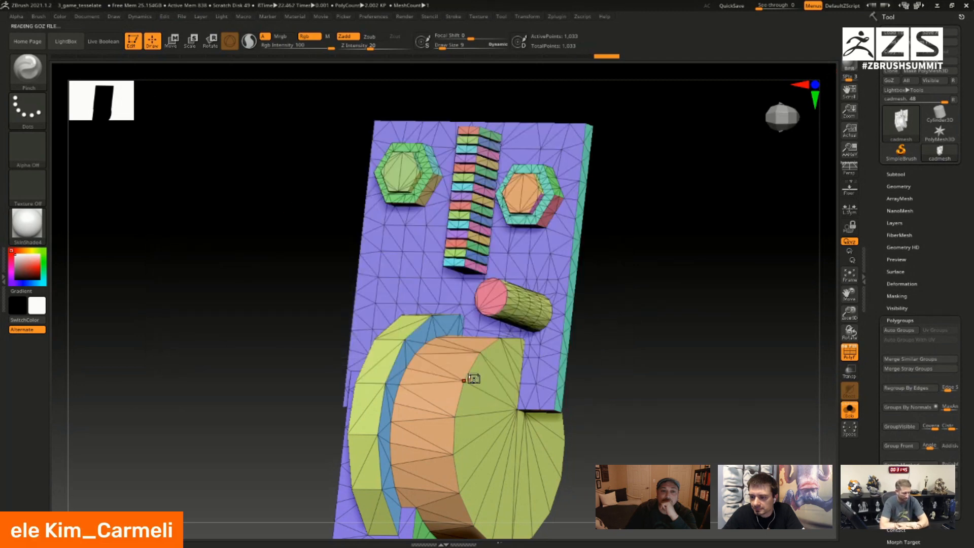
key("f")
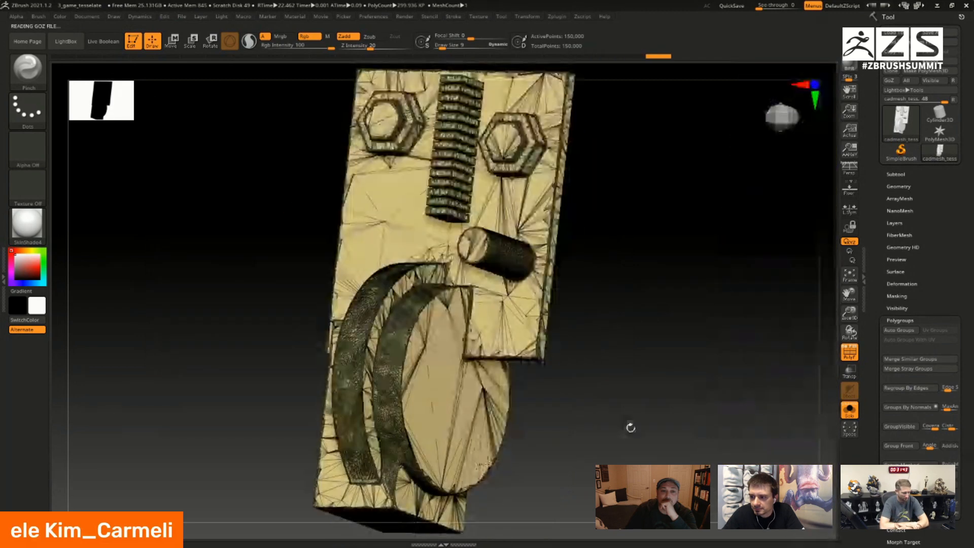
left_click_drag(653, 398, 629, 324)
mouse_move(629, 325)
right_mouse_down()
mouse_move(653, 385)
mouse_move(645, 323)
right_mouse_up()
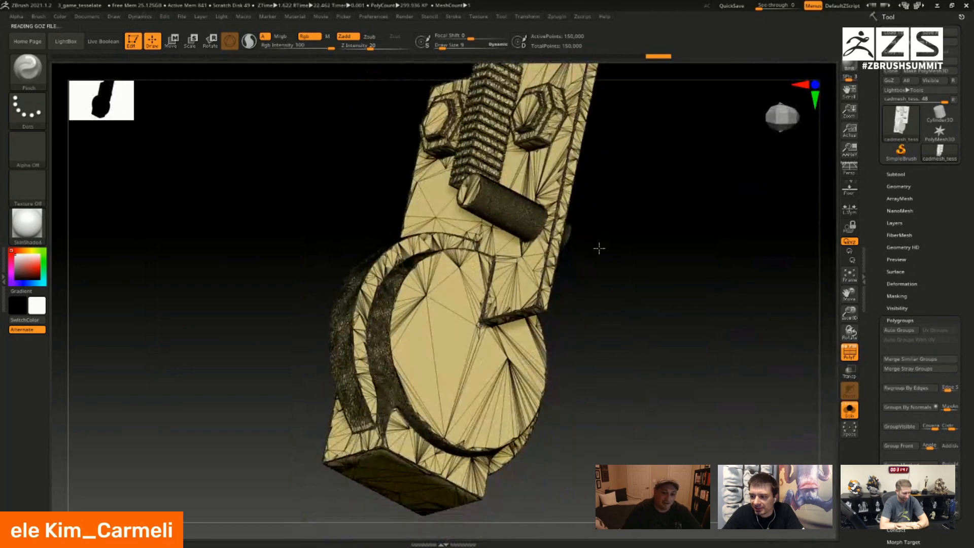
right_click_drag(598, 248, 699, 379, "ctrl")
mouse_move(749, 330)
right_mouse_down("alt")
mouse_move(517, 435)
mouse_move(478, 471)
mouse_move(531, 356)
mouse_move(511, 362)
right_mouse_up("alt")
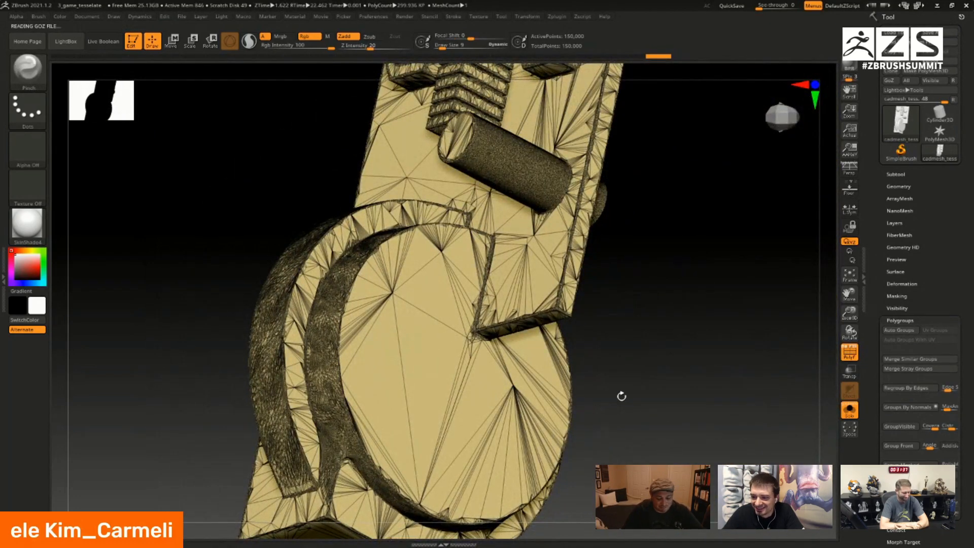
- Split the tessellated CAD mesh with Groups By Normals, refining the grouping so the round face, curved bands and plate are separate polygroups
key("shift+f")
mouse_move(620, 345)
right_mouse_down()
mouse_move(598, 368)
mouse_move(620, 367)
mouse_move(676, 413)
mouse_move(655, 373)
mouse_move(688, 325)
mouse_move(646, 348)
right_mouse_up()
key("shift+f")
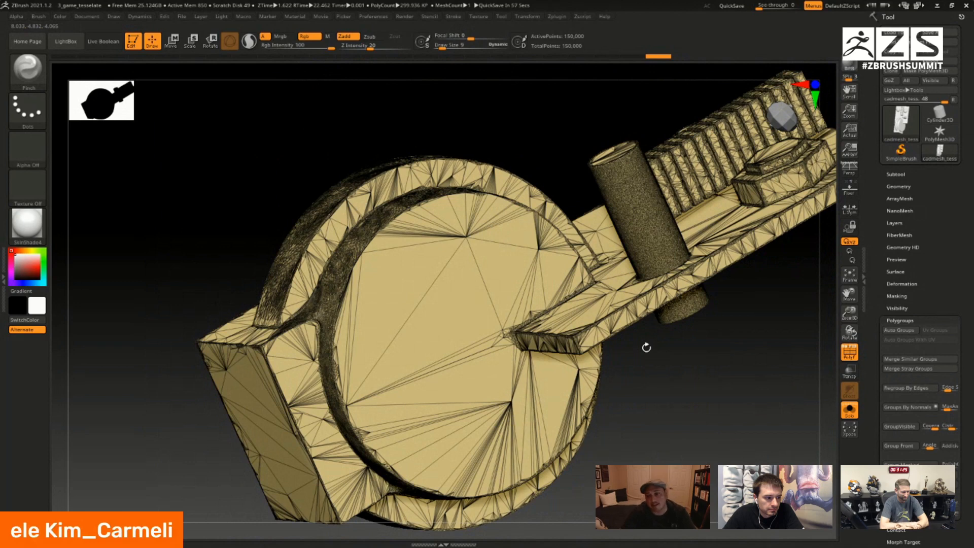
right_click_drag(647, 348, 534, 369)
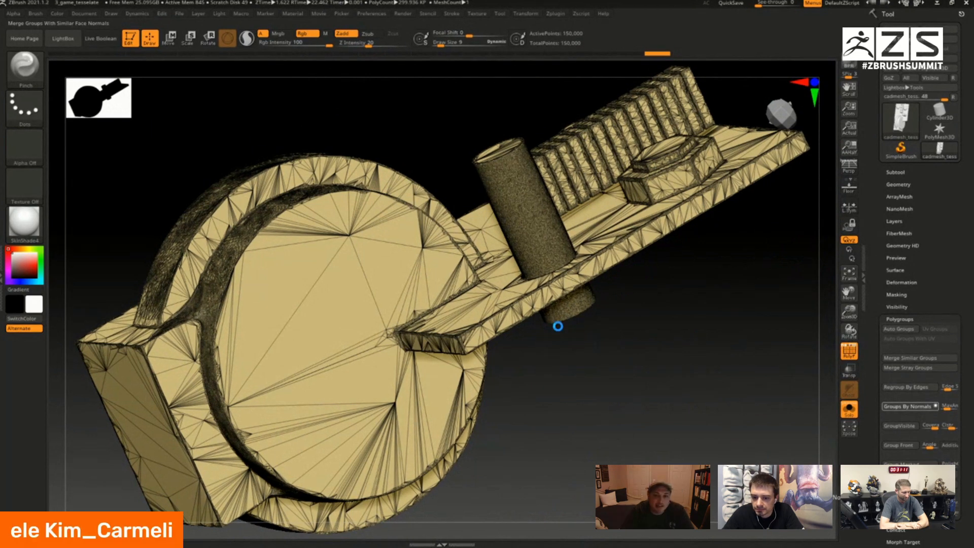
left_click_drag(525, 318, 655, 268)
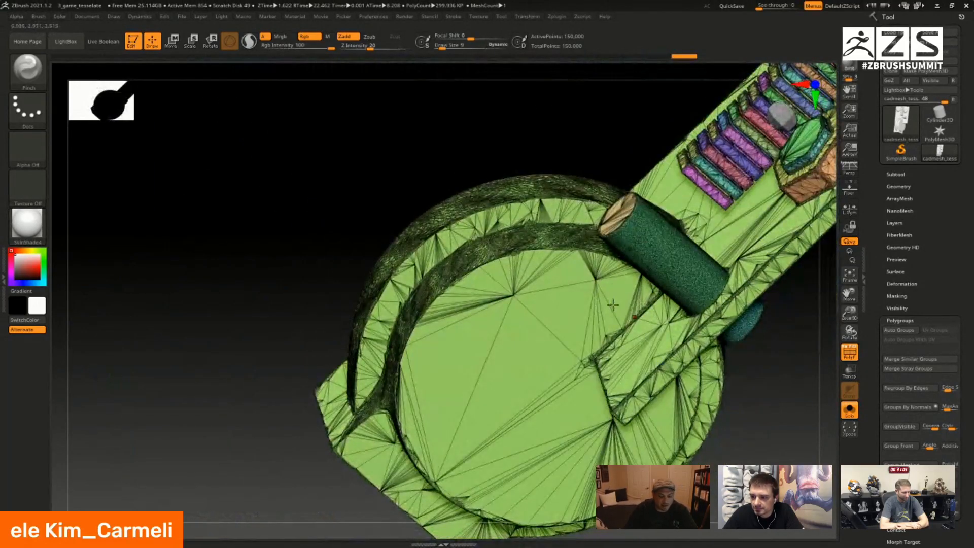
right_click_drag(574, 231, 438, 238, "alt")
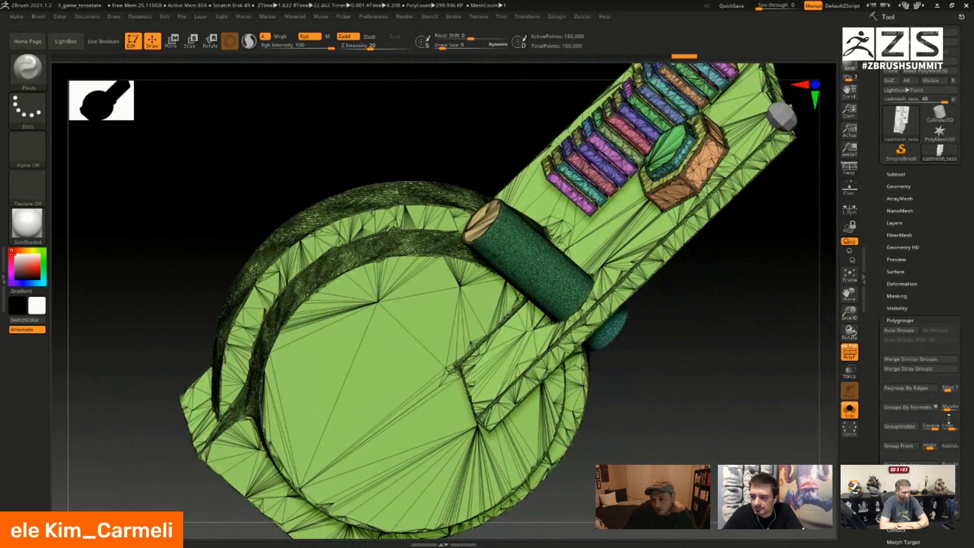
left_click(915, 412)
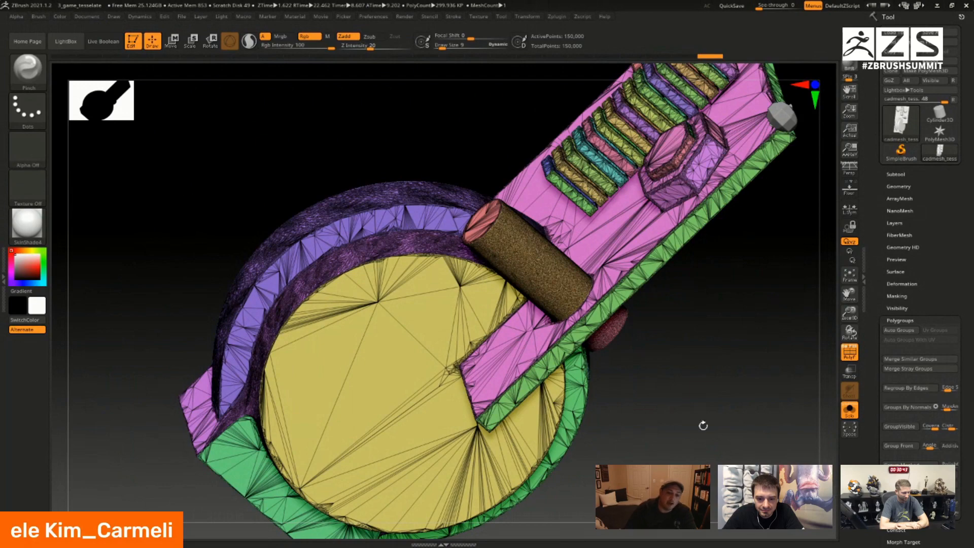
- Hide the polyframe lines and examine the polygroups on the ribs, hexagonal bolts, cylinder, curved band and round face
left_click_drag(703, 425, 594, 403)
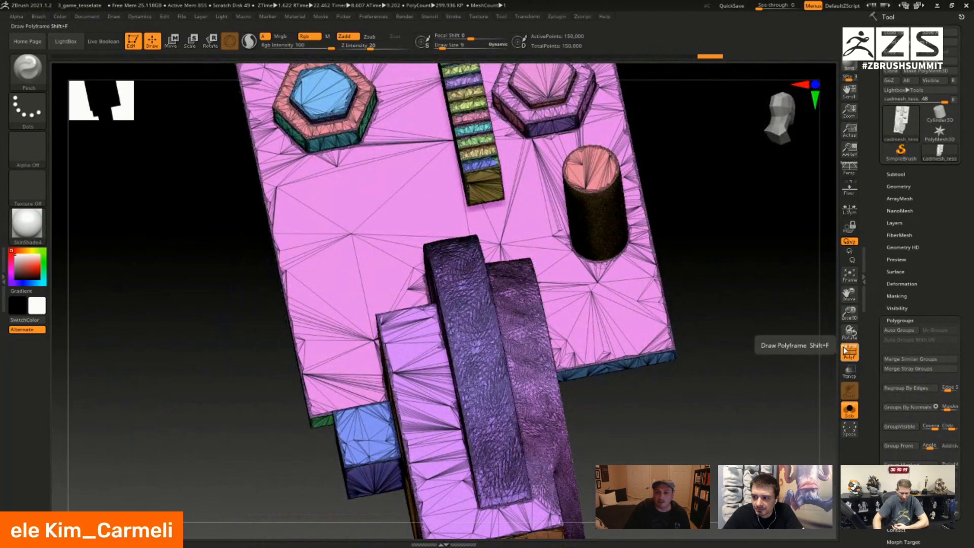
left_click(849, 351)
left_click_drag(796, 345, 641, 381)
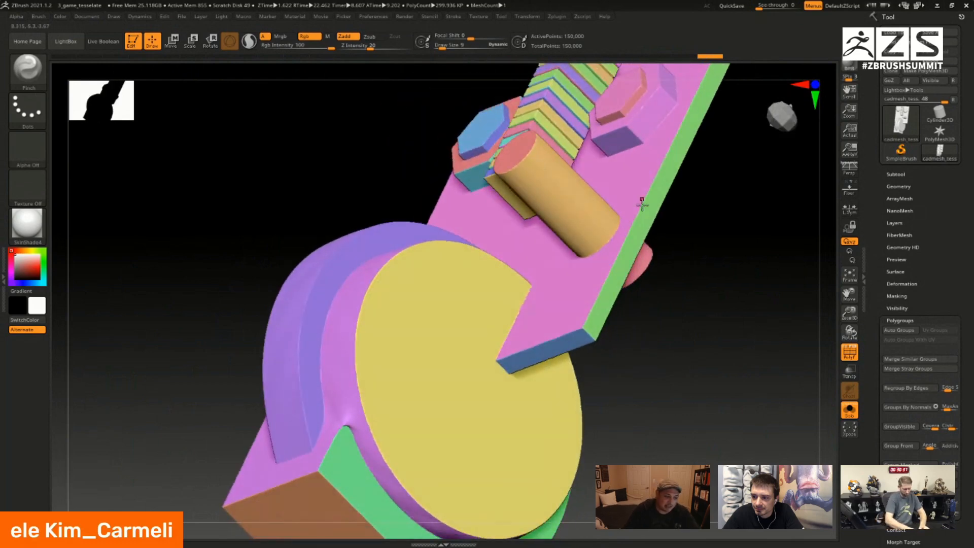
left_click_drag(642, 204, 518, 240)
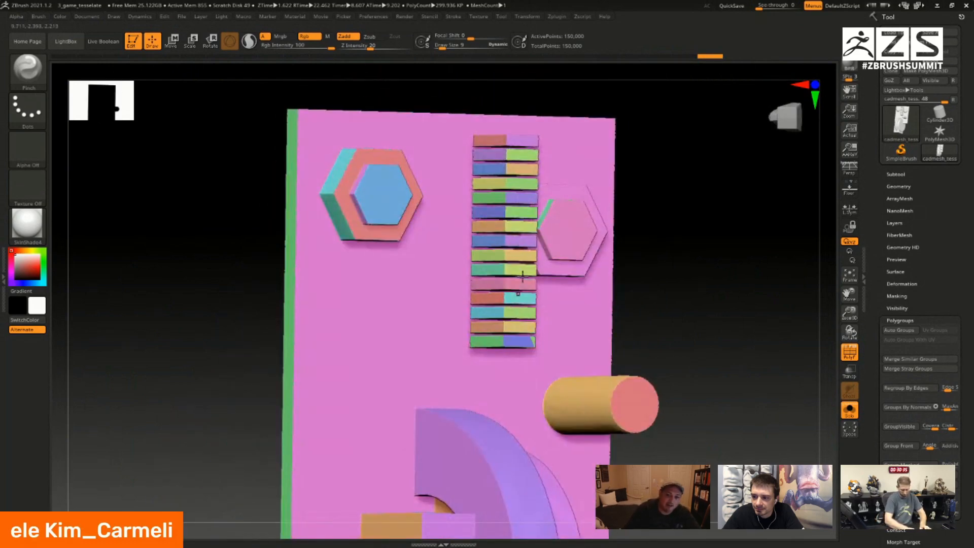
left_click_drag(541, 355, 447, 348)
left_click_drag(423, 403, 501, 283)
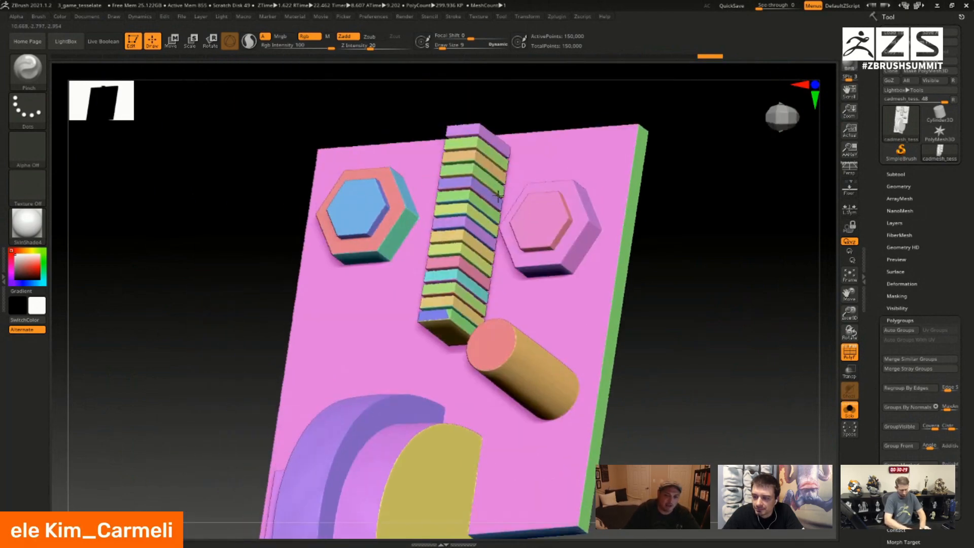
left_click_drag(411, 461, 639, 340)
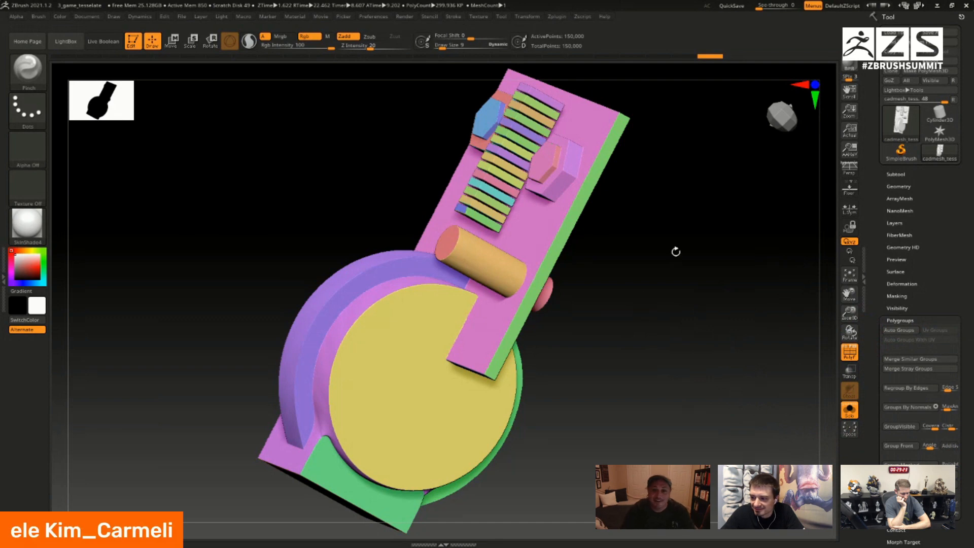
left_click_drag(669, 209, 702, 297)
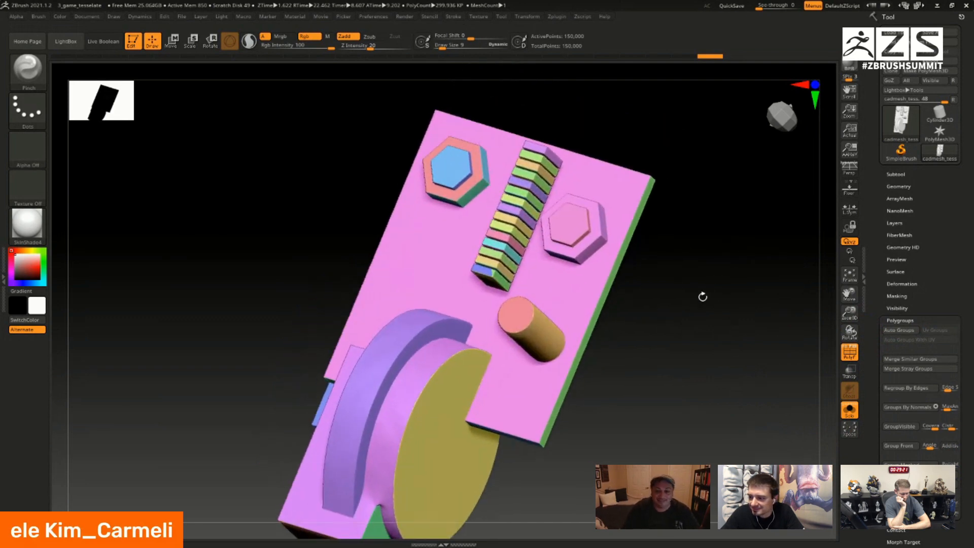
- Open the project 4_wolf_mfg from the Pixologic zpr folder without saving the current project
left_click(181, 16)
left_click(203, 34)
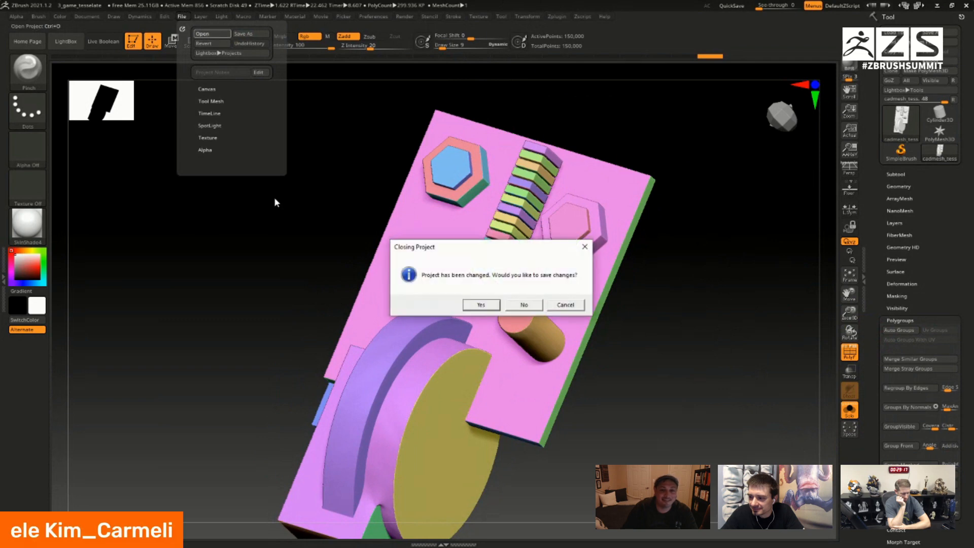
left_click(523, 304)
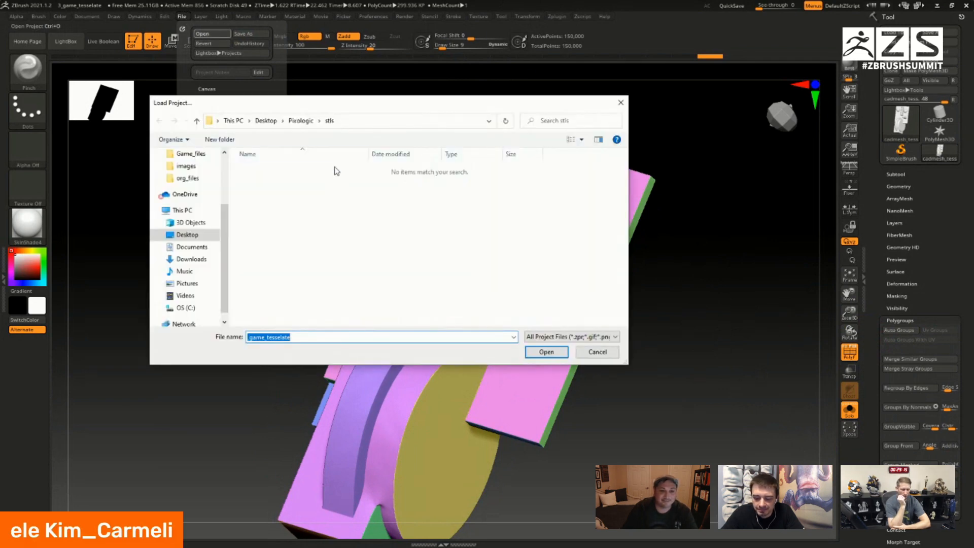
left_click(301, 120)
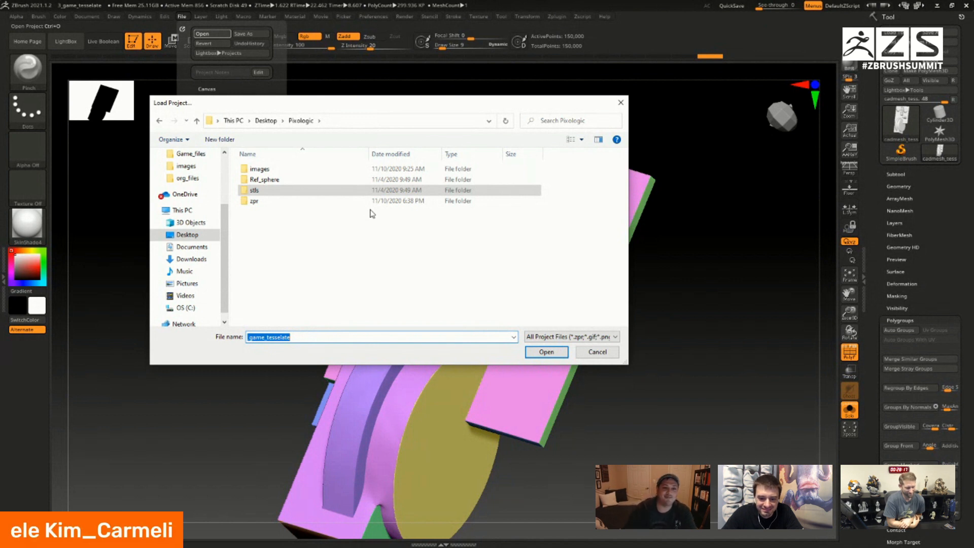
double_click(281, 203)
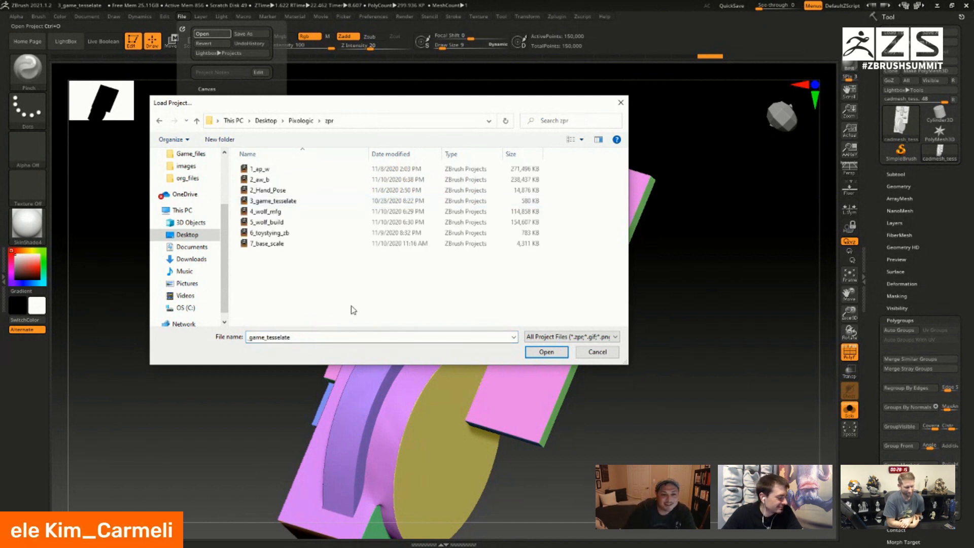
double_click(280, 212)
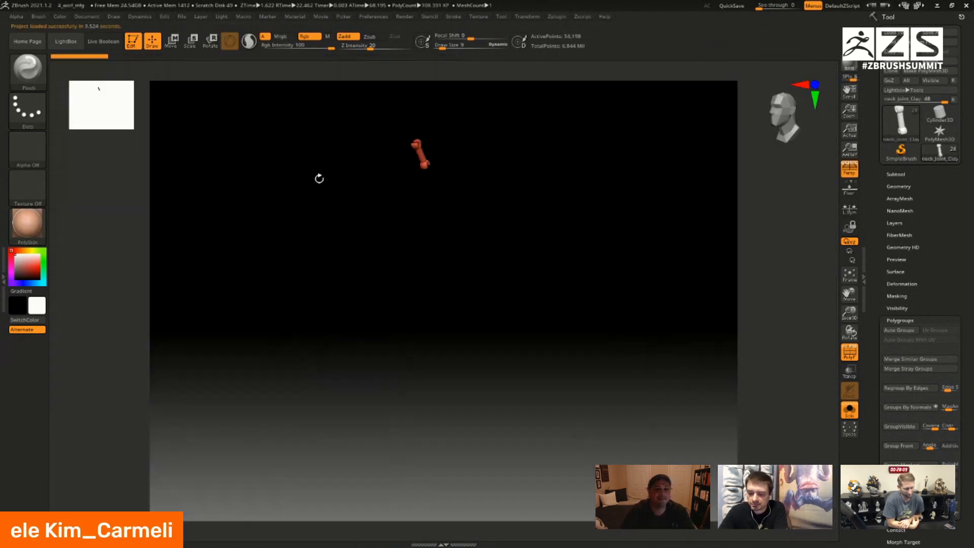
- Leave Solo mode to show all wolf figure parts, frame the full figure and turn off perspective
left_click(897, 174)
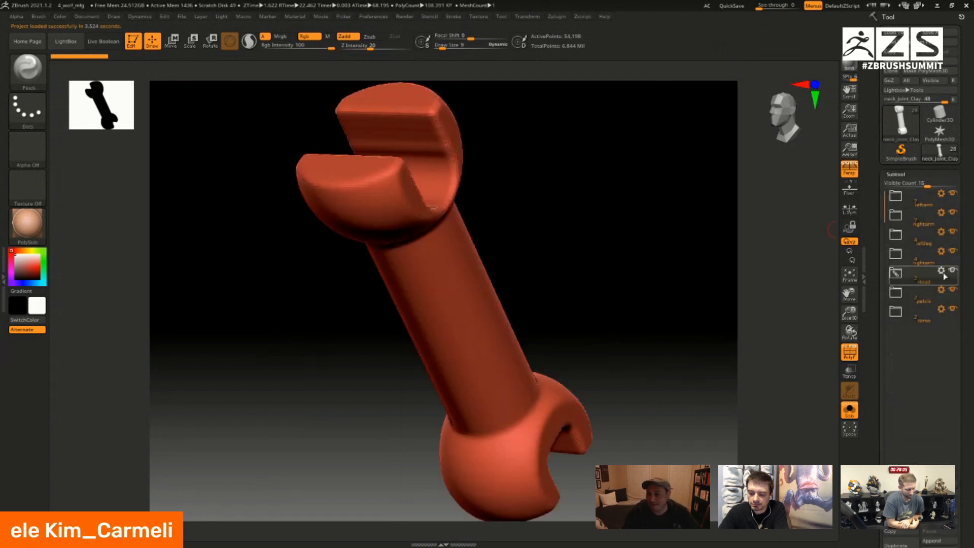
left_click(850, 412)
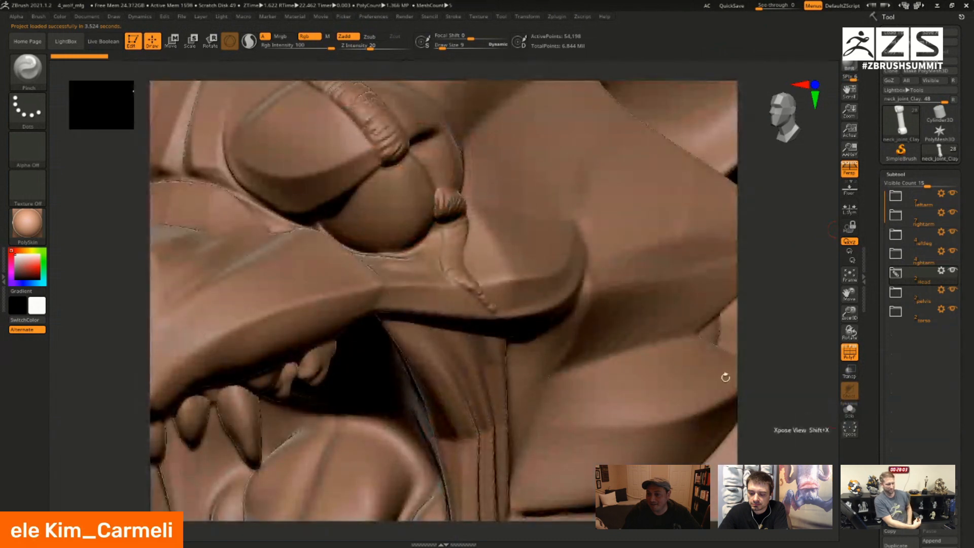
key("f")
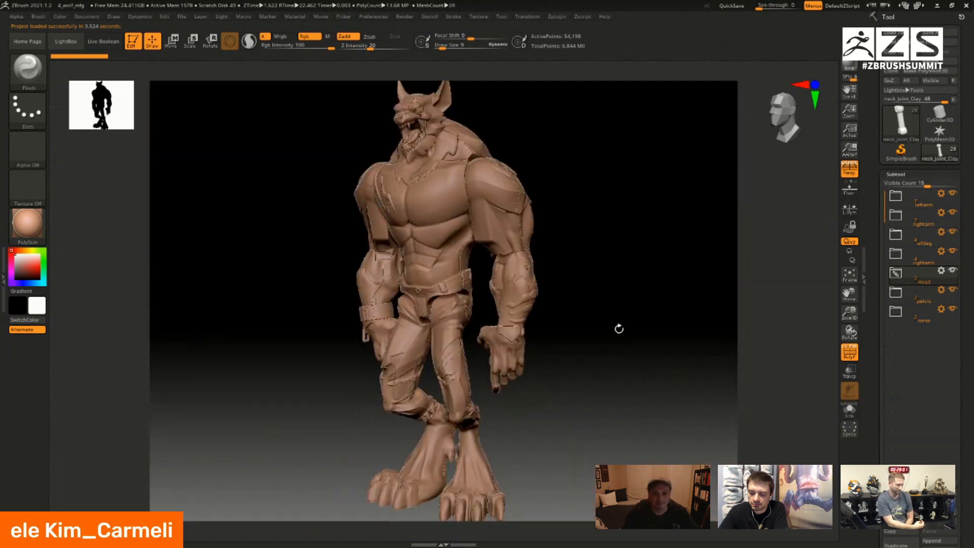
left_click_drag(649, 331, 644, 340, "shift")
key("p")
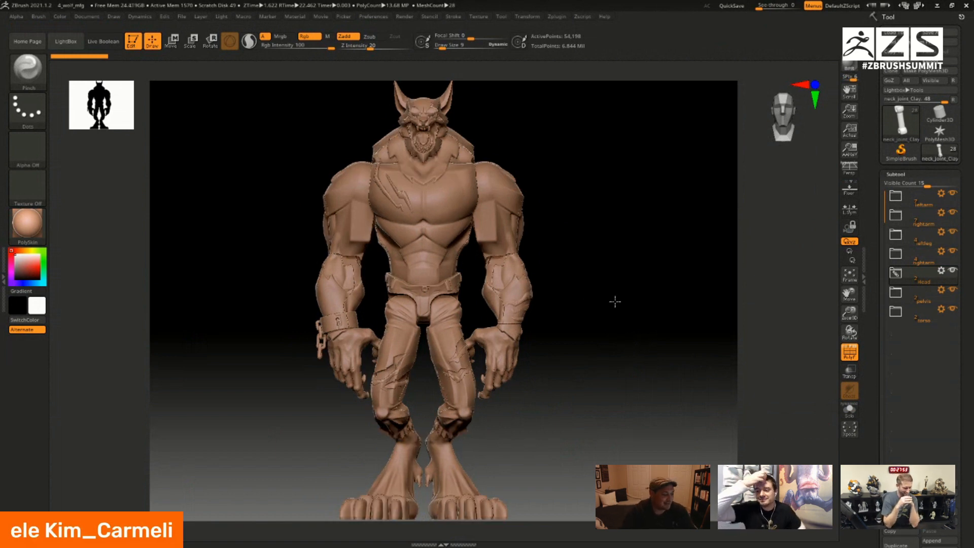
left_click_drag(616, 303, 573, 303)
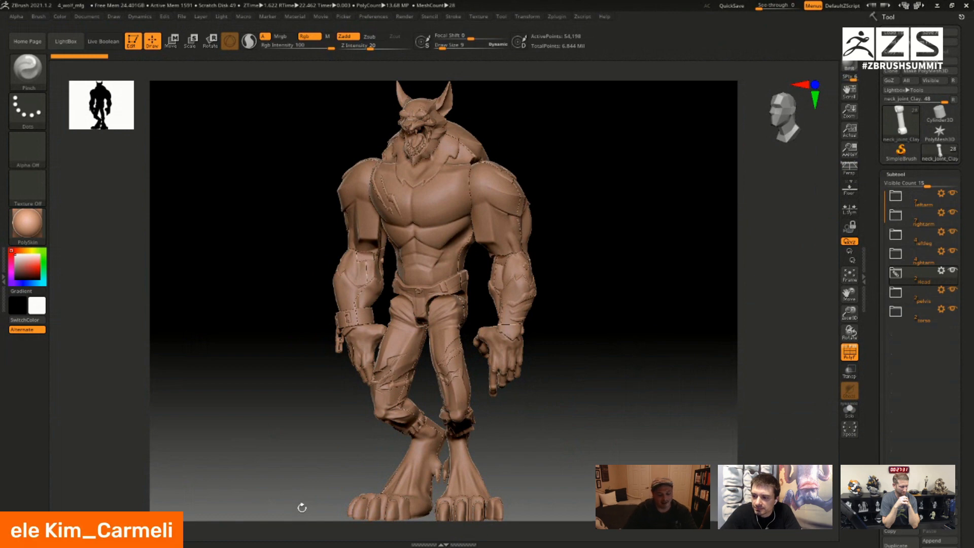
- Switch to zsummit.pdf in Acrobat Reader and view the Toy Style pages from the title through to the ballet dancer photo
key("alt+Tab")
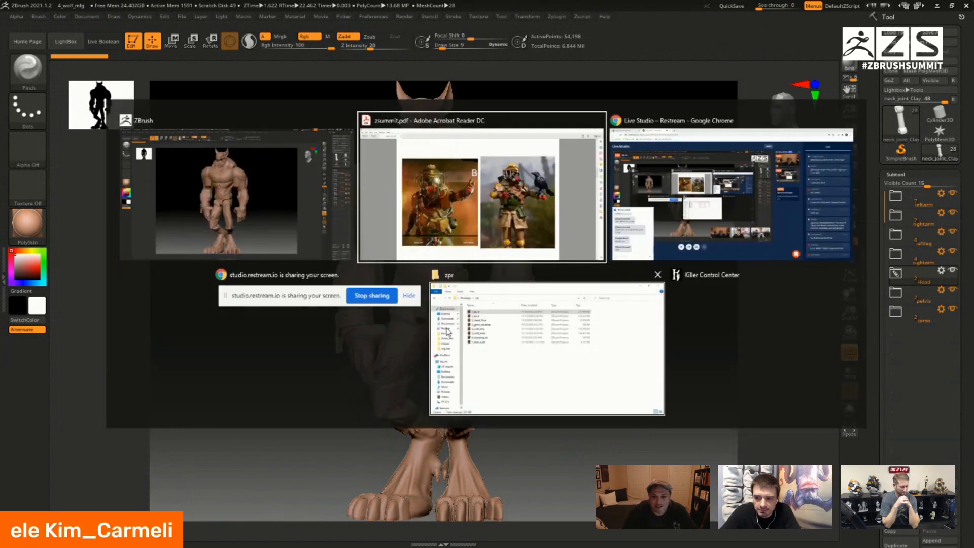
scroll(444, 309, "down", 2)
scroll(444, 309, "down", 2)
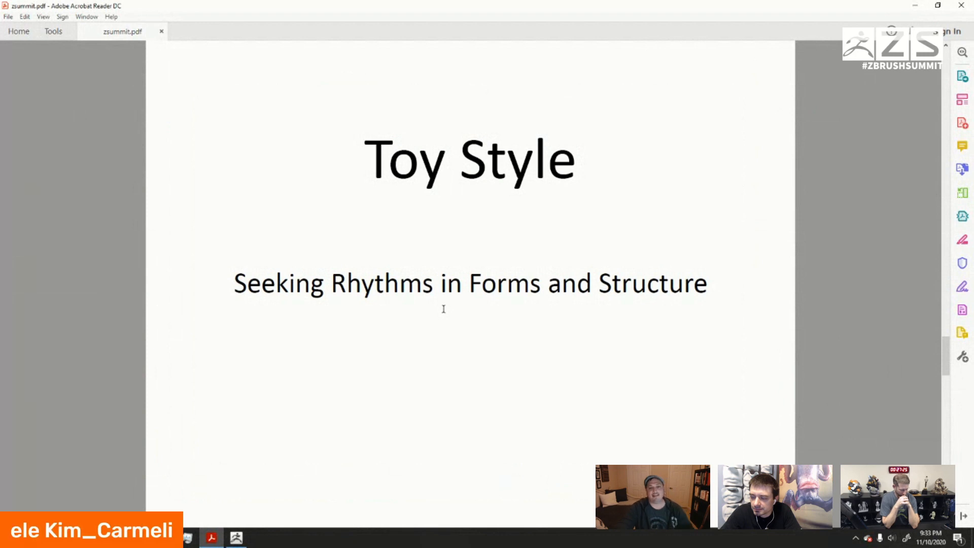
scroll(444, 309, "down", 1)
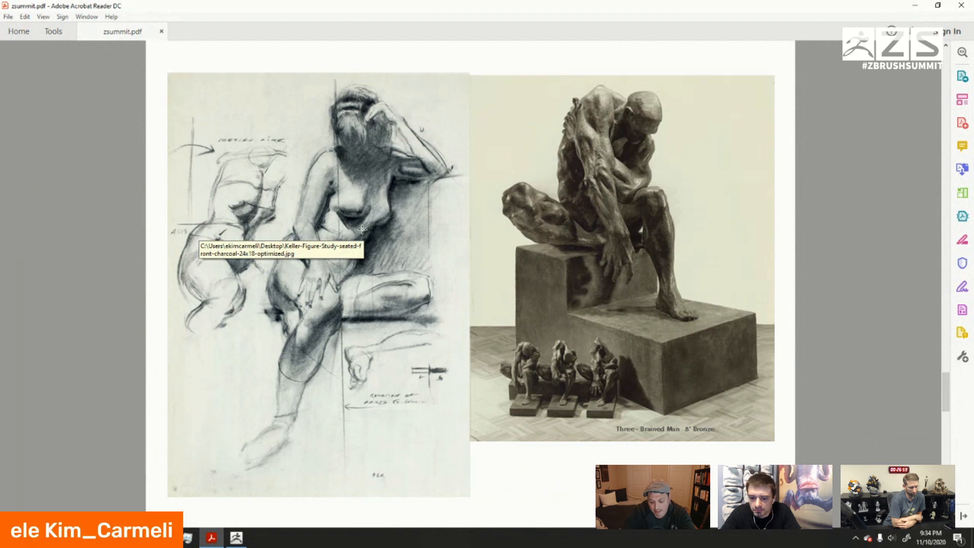
scroll(362, 229, "down", 3)
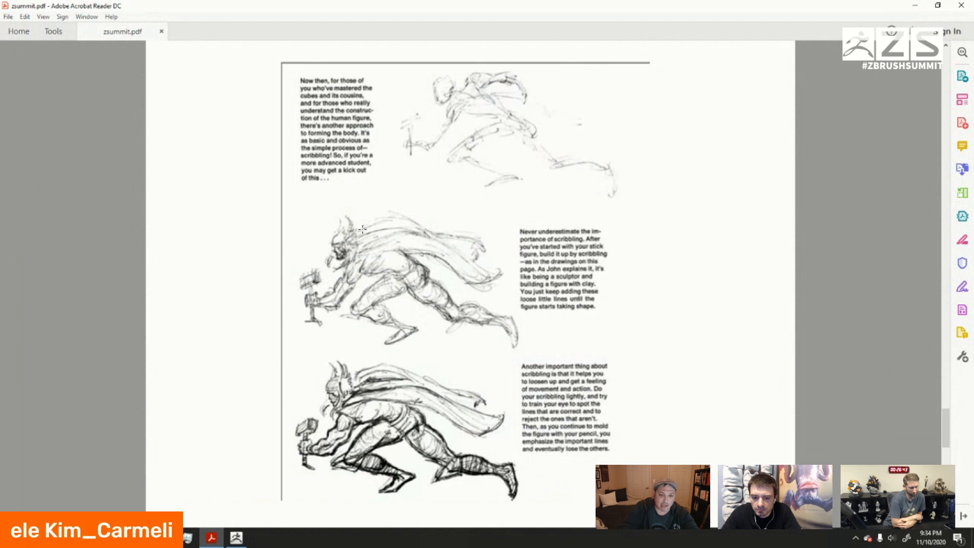
scroll(363, 229, "down", 3)
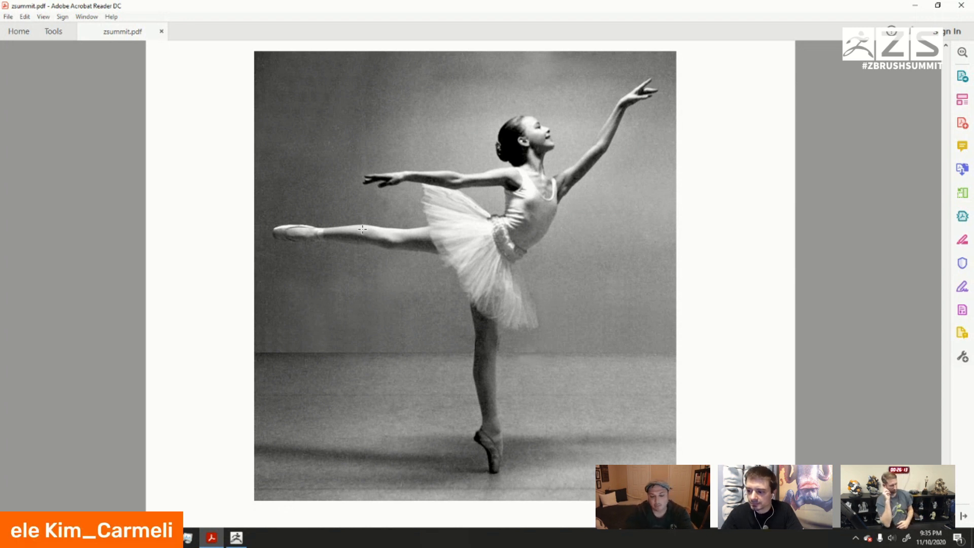
- Switch back to ZBrush and open the project 5_wolf_build without saving the current project
key("alt+Tab")
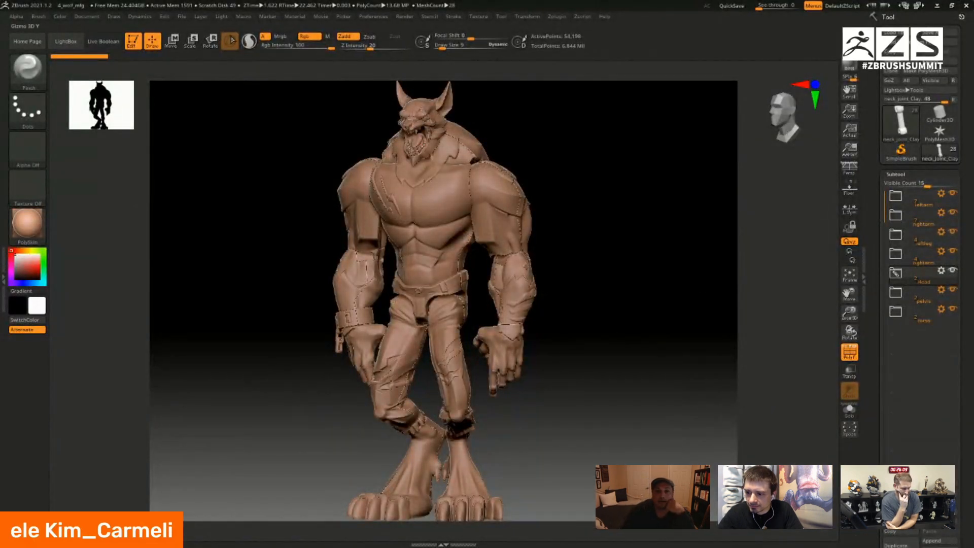
left_click(182, 16)
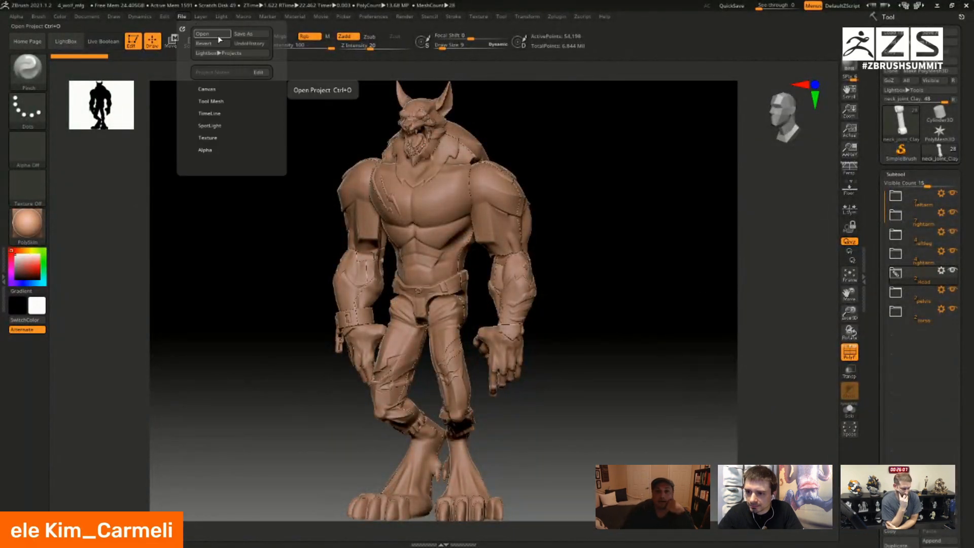
left_click(205, 33)
left_click(522, 305)
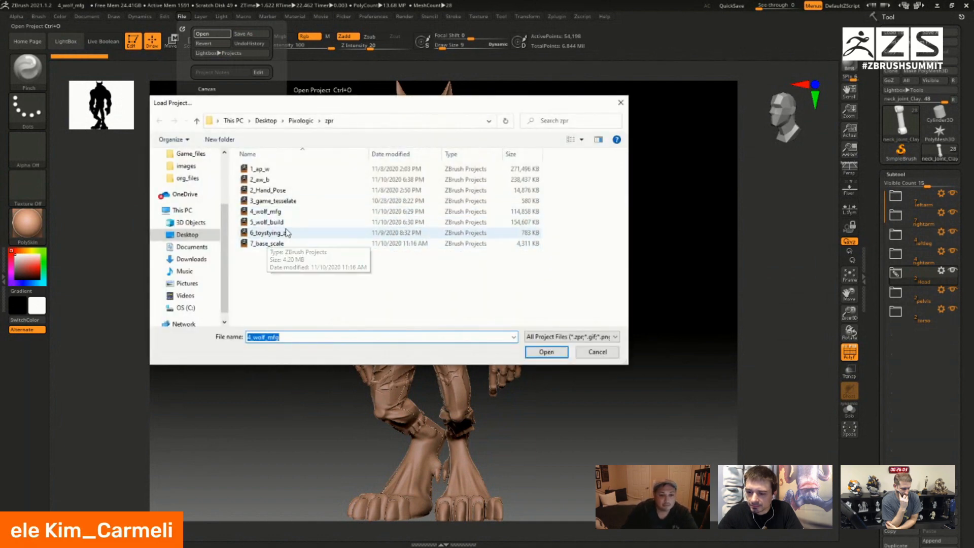
double_click(277, 224)
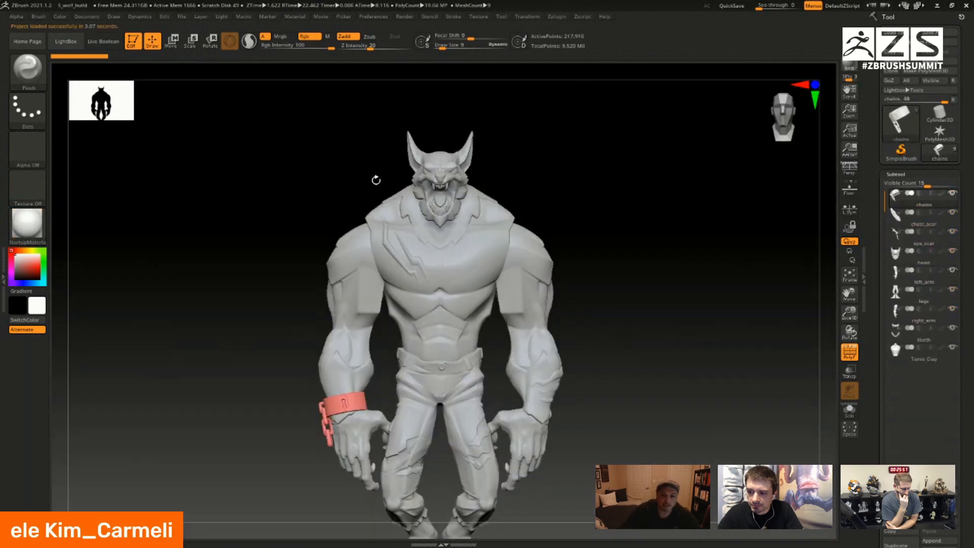
- Examine the rhythm and silhouette of the wolf figure from the front, three-quarter and side views
left_click_drag(639, 309, 517, 325)
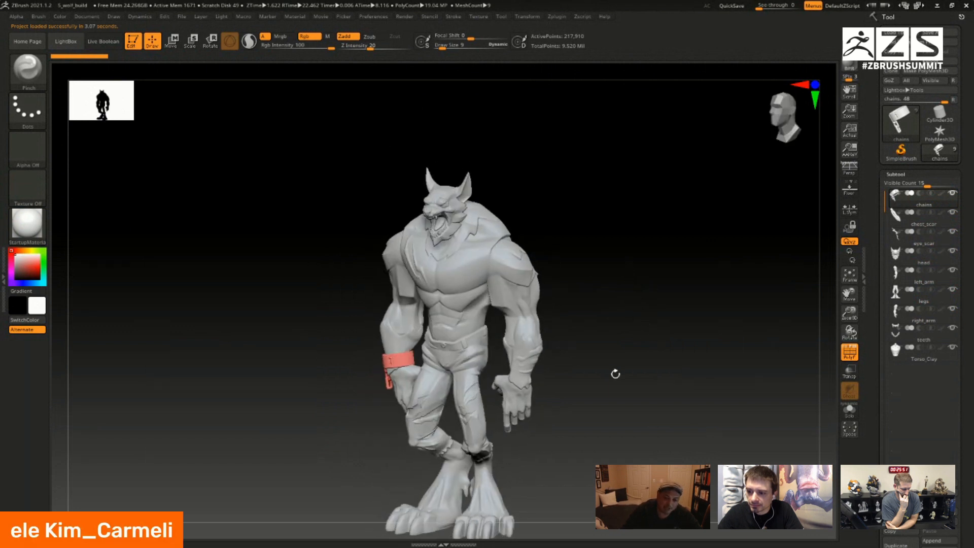
left_click_drag(615, 374, 601, 272)
left_click_drag(604, 176, 560, 151, "alt")
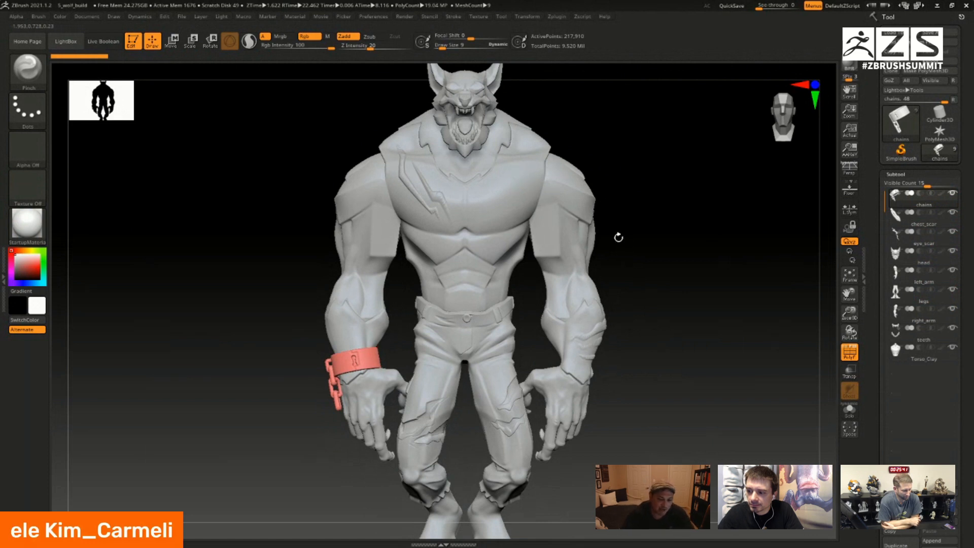
left_click_drag(625, 254, 603, 259)
left_click_drag(537, 452, 511, 237, "alt")
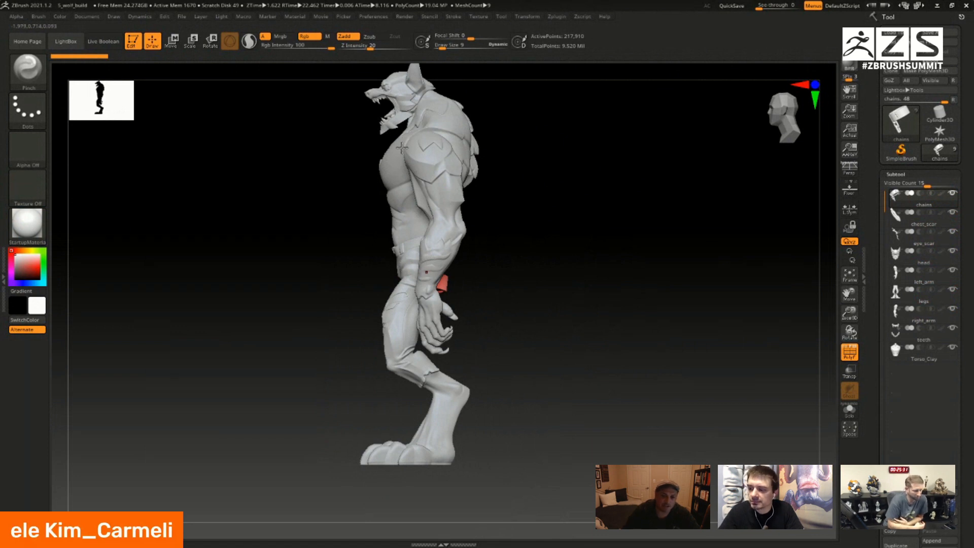
left_click_drag(352, 248, 426, 167)
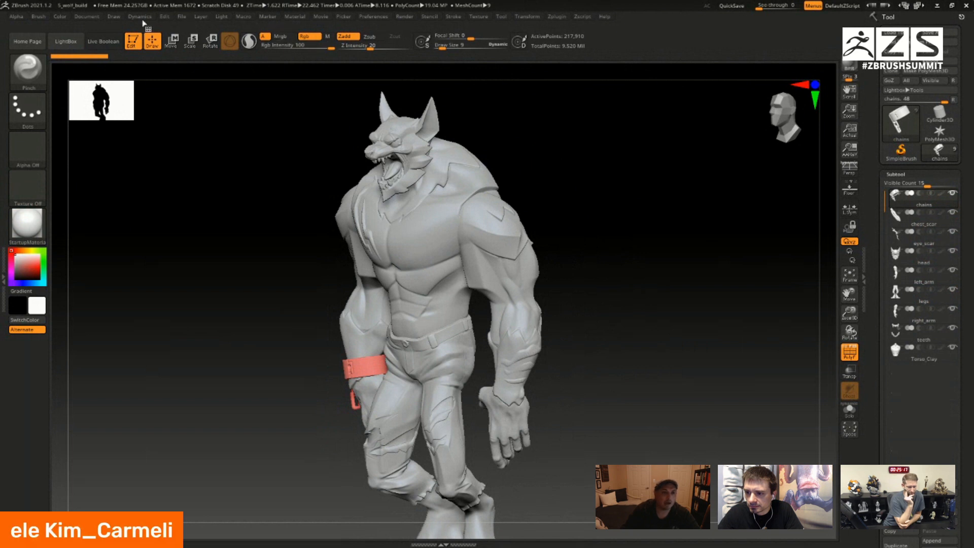
left_click(180, 20)
left_click(205, 43)
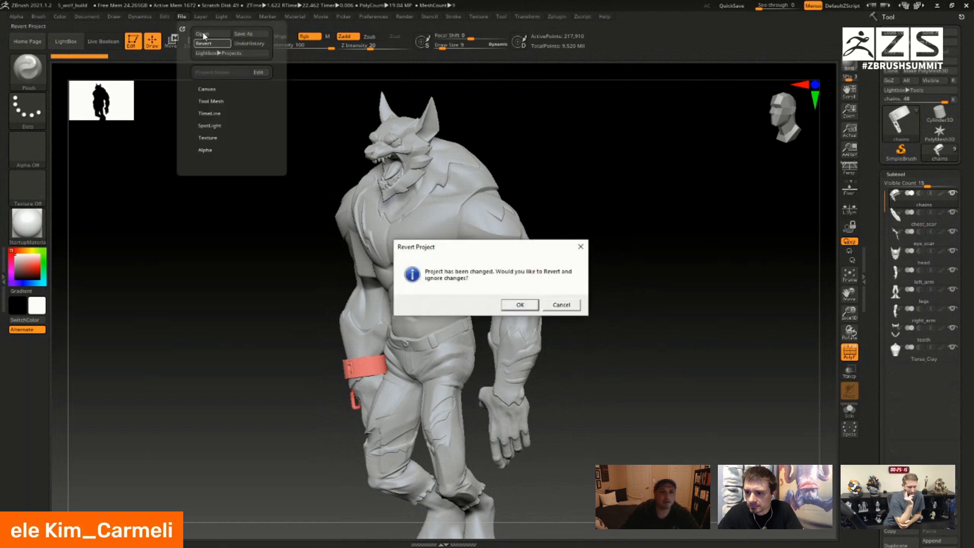
key("Return")
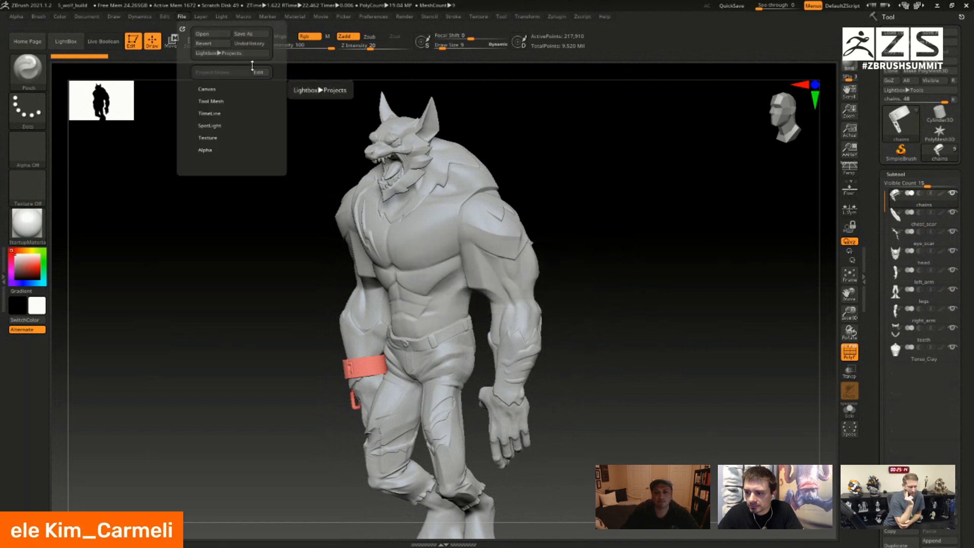
- Open the project 4_wolf_mfg without saving changes to the current project
left_click(211, 36)
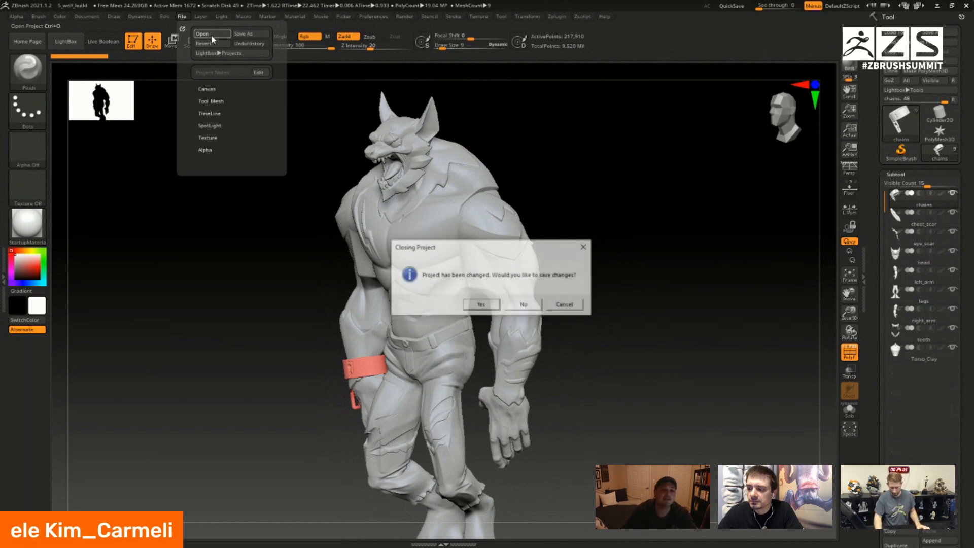
left_click(525, 305)
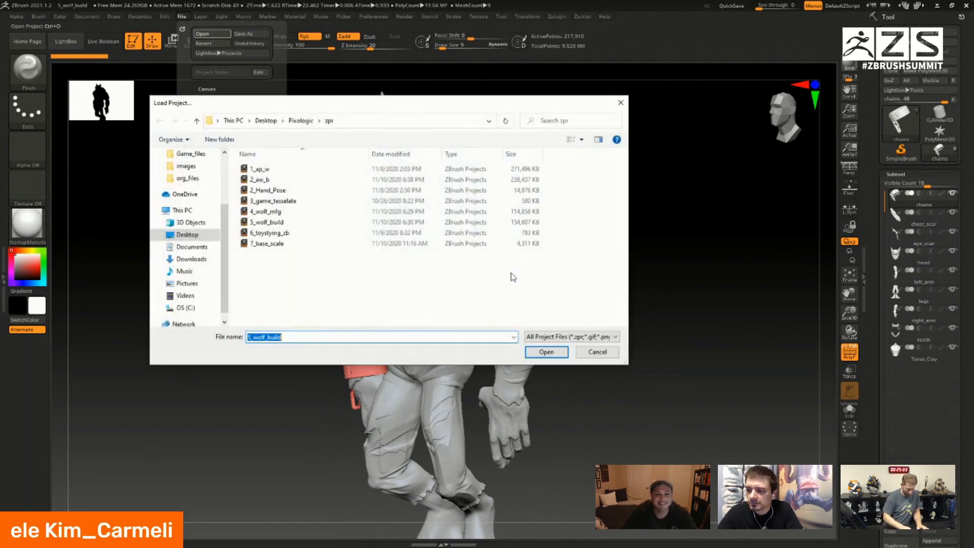
double_click(266, 221)
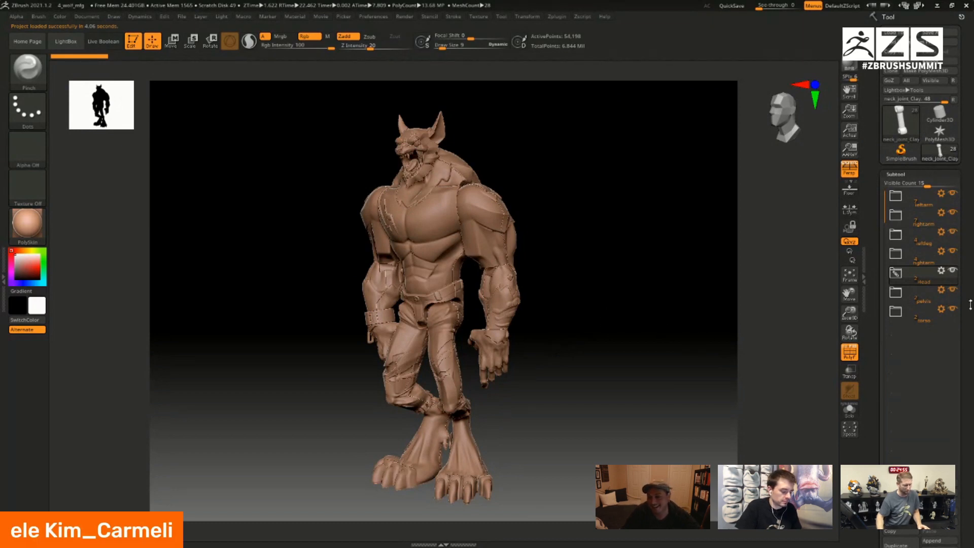
- Select the shouler_1 joint of the wolf figure, expand the right arm folder that contains it and leave Solo mode
left_click(850, 412)
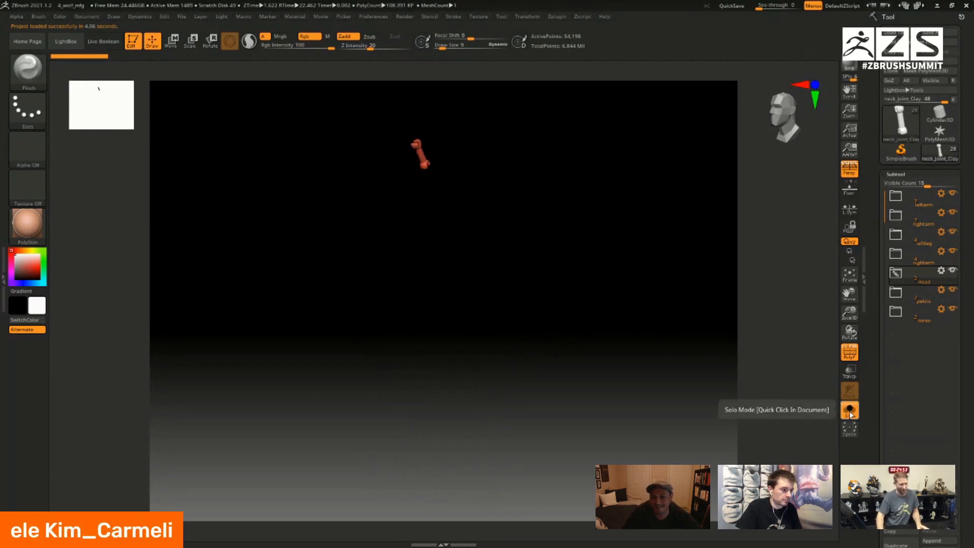
left_click(850, 412)
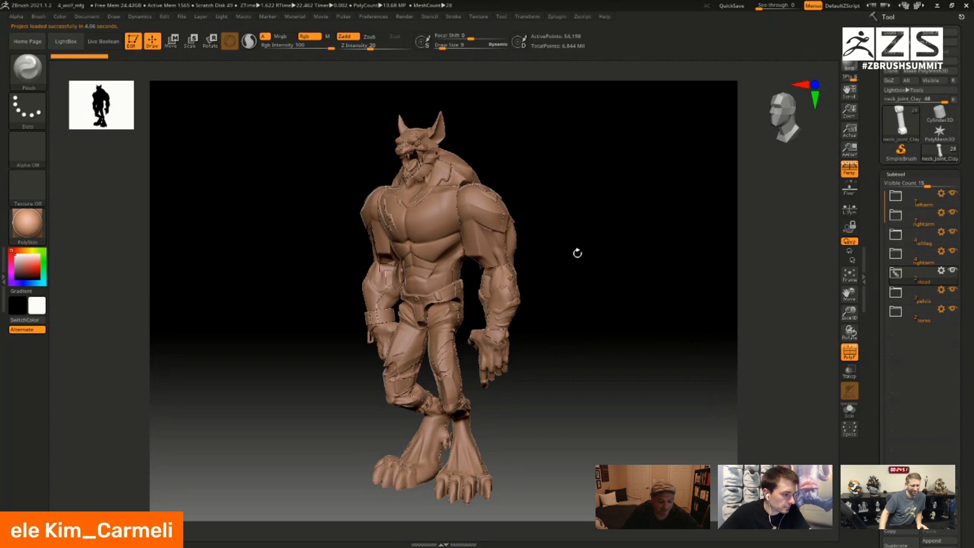
left_click(851, 412)
left_click_drag(595, 330, 622, 326, "shift")
left_click(850, 275)
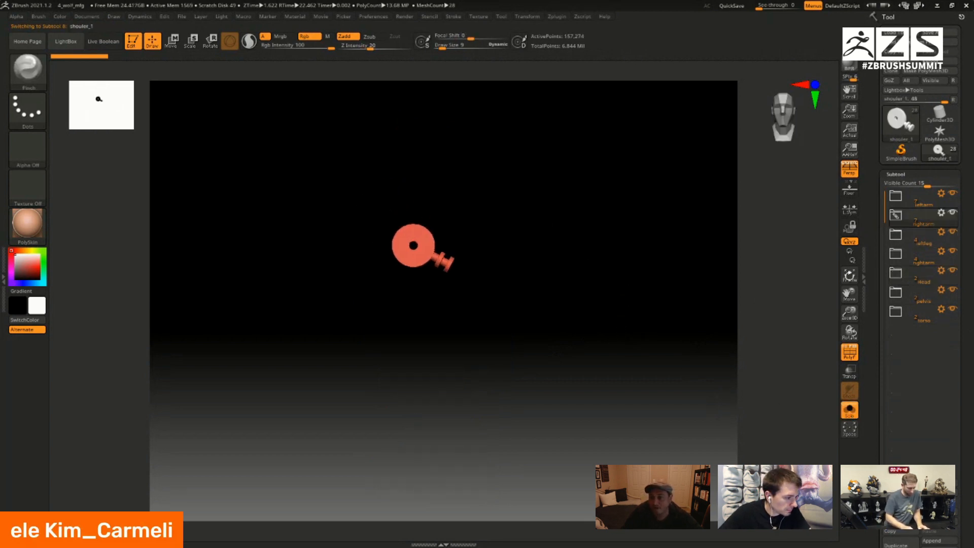
left_click(896, 215)
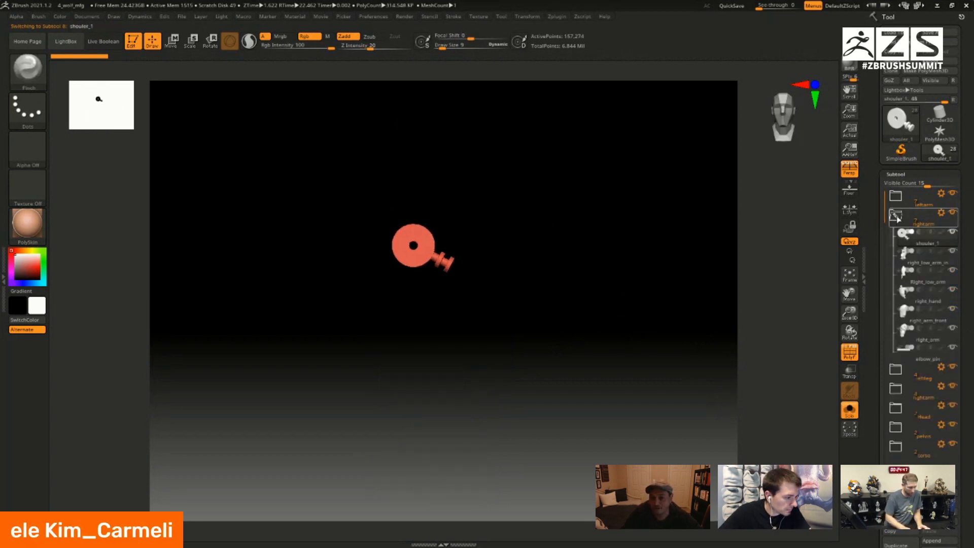
left_click(850, 412)
- Hide every subtool folder except the expanded right arm folder, leaving out the other limbs, head, pelvis and torso
left_click(952, 193)
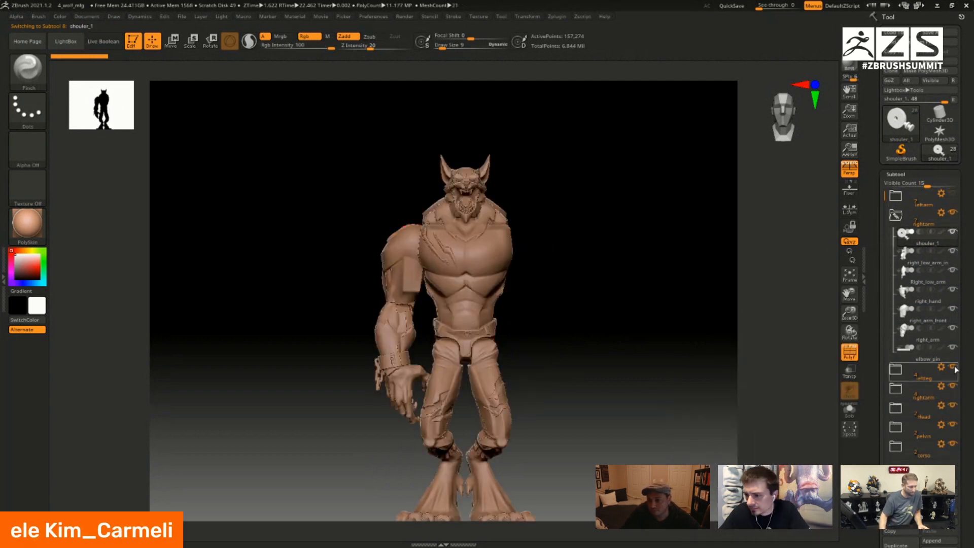
left_click(953, 367)
left_click(953, 386)
left_click(953, 405)
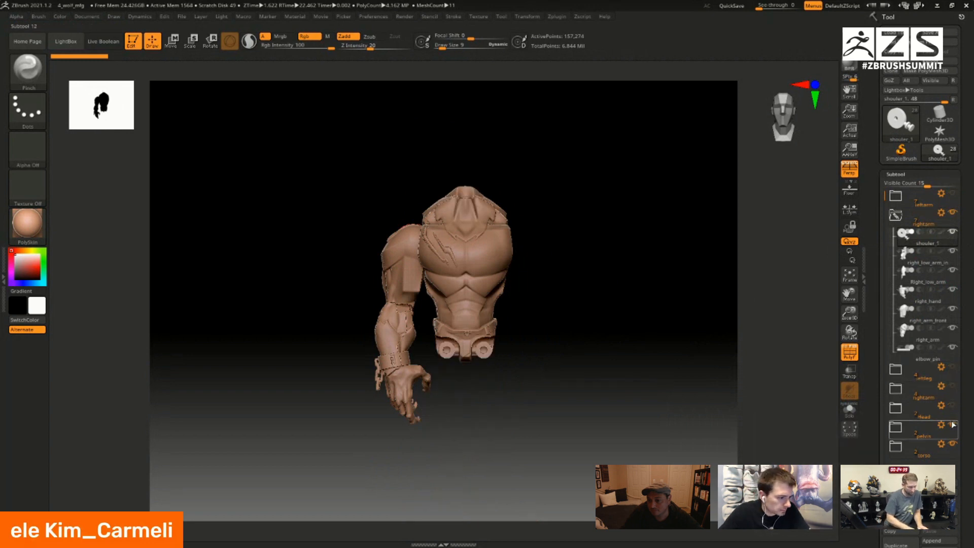
left_click(953, 425)
left_click(953, 443)
- Inspect the articulated arm, select the right_hand part and turn on transparency to look through the other arm parts
left_click_drag(685, 380, 372, 215)
left_click_drag(359, 277, 370, 332, "alt")
left_click_drag(417, 255, 412, 366)
left_click_drag(350, 289, 427, 412)
left_click(406, 401, "alt")
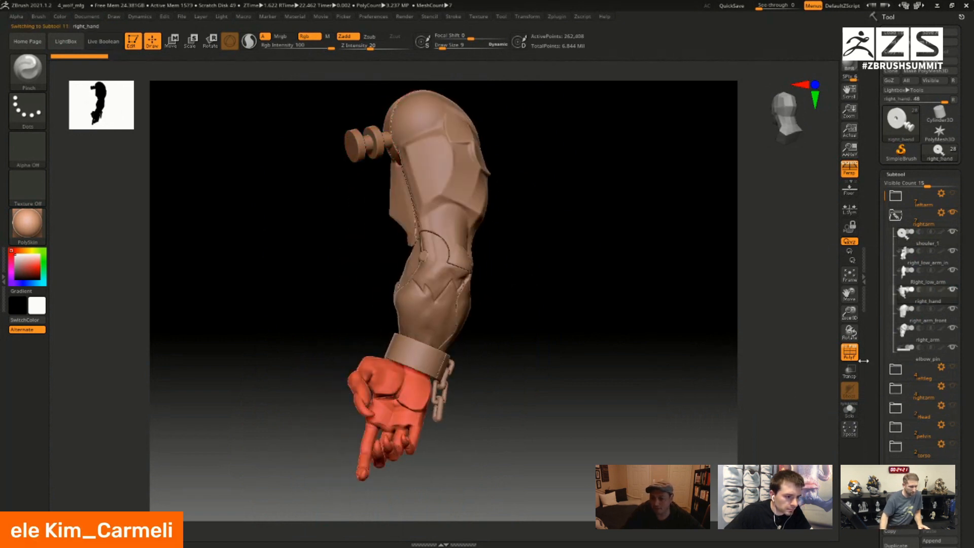
left_click(850, 372)
left_click_drag(570, 361, 535, 315)
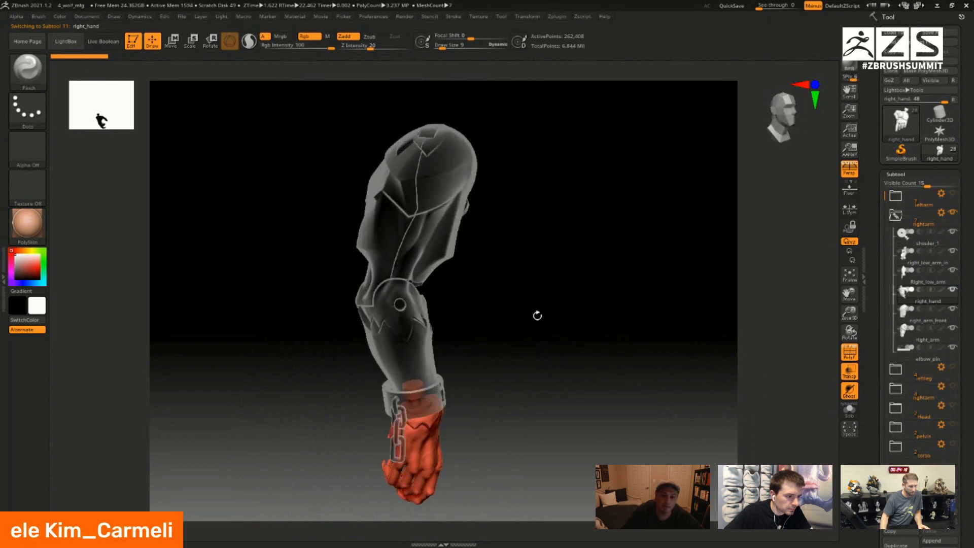
- Select the Right_low_arm part and view its elbow and wrist joints inside the transparent arm
left_click(414, 338, "alt")
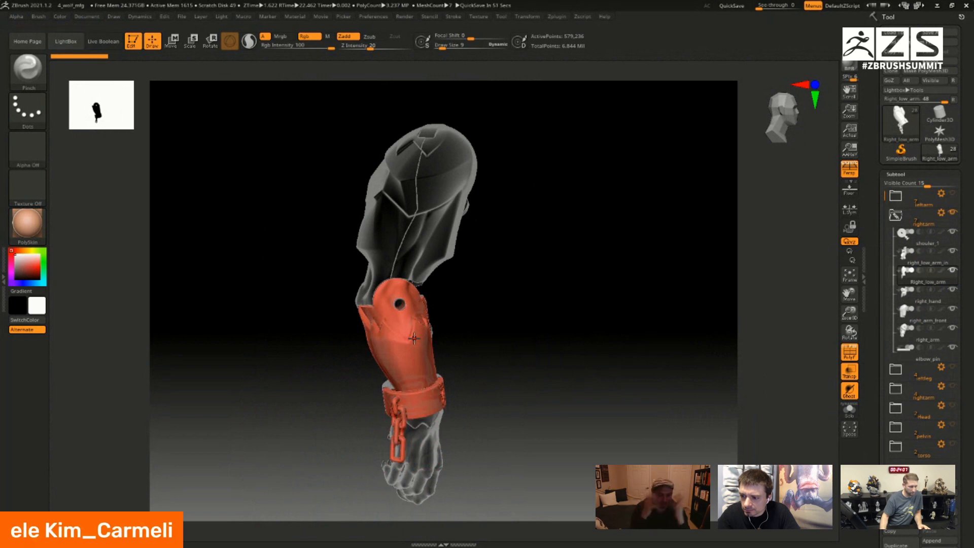
mouse_move(581, 333)
left_mouse_down()
mouse_move(520, 287)
mouse_move(532, 311)
mouse_move(512, 280)
mouse_move(585, 264)
mouse_move(607, 280)
mouse_move(631, 277)
mouse_move(626, 332)
mouse_move(600, 281)
mouse_move(574, 280)
mouse_move(574, 314)
mouse_move(558, 320)
left_mouse_up()
key("space")
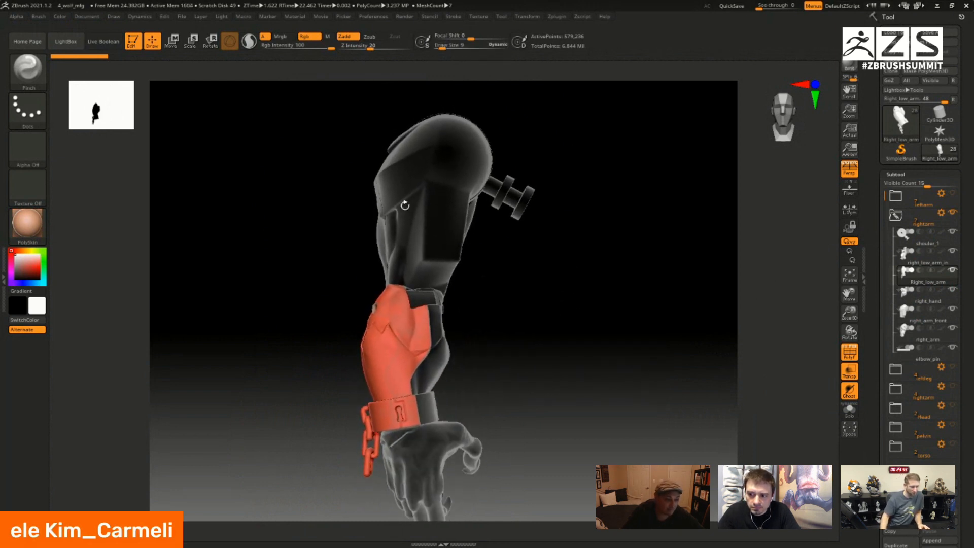
- Open the project 6_toystying_zb without saving changes to the current project
left_click(182, 17)
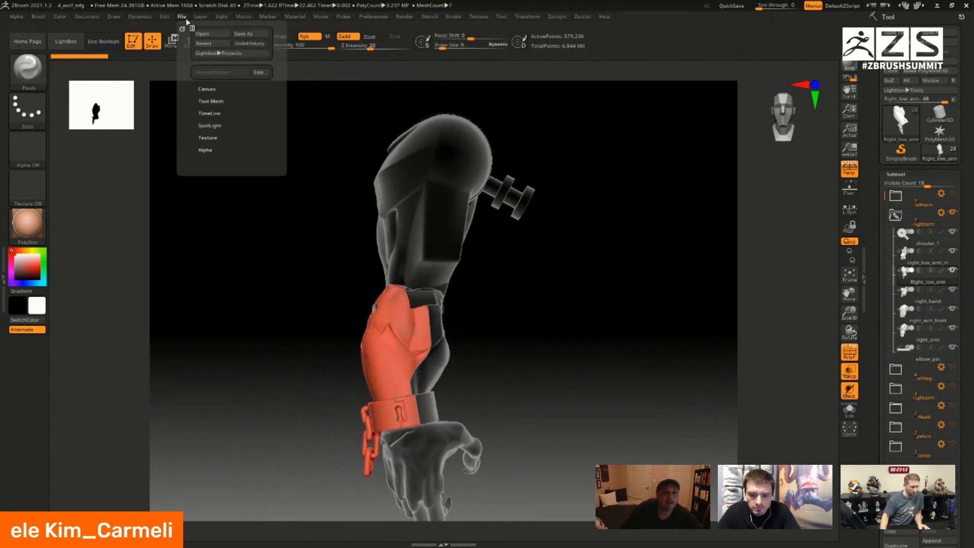
left_click(208, 34)
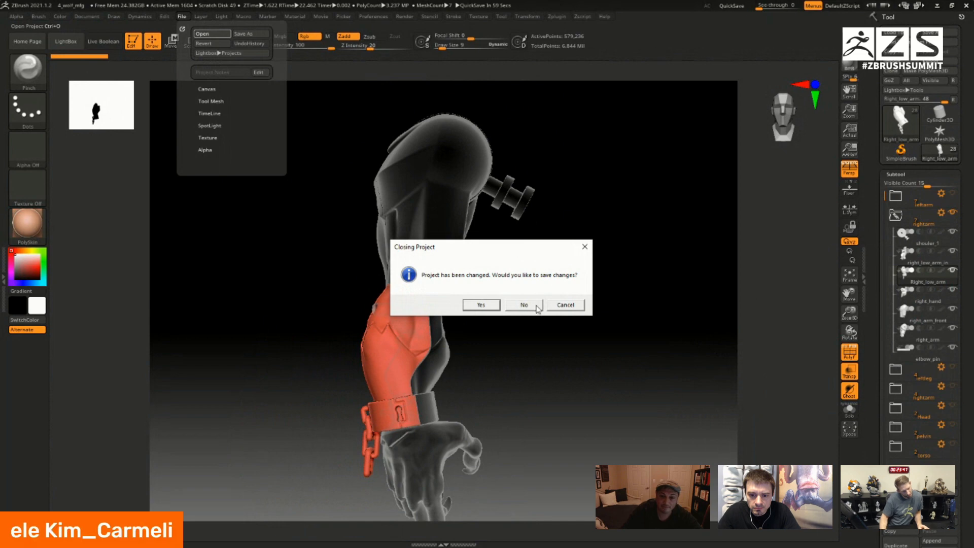
left_click(537, 306)
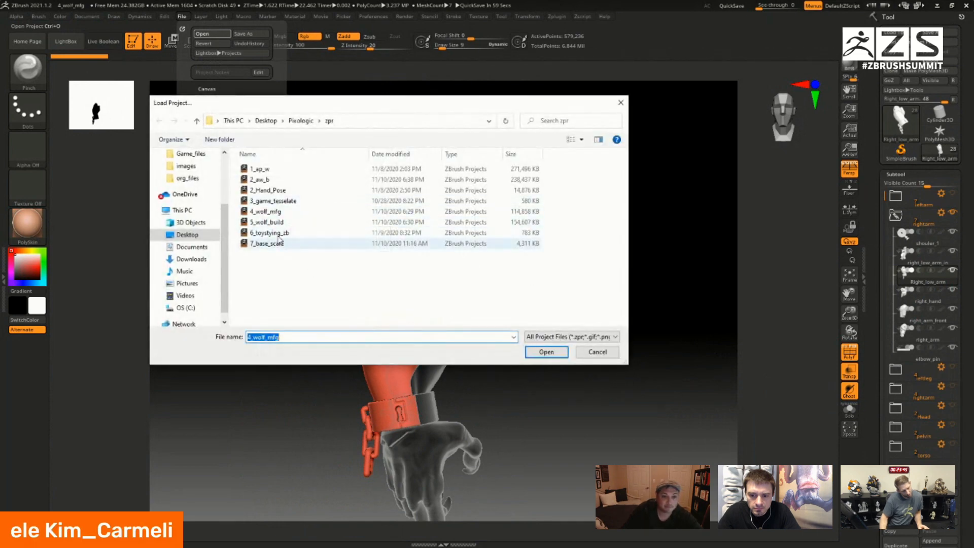
double_click(273, 233)
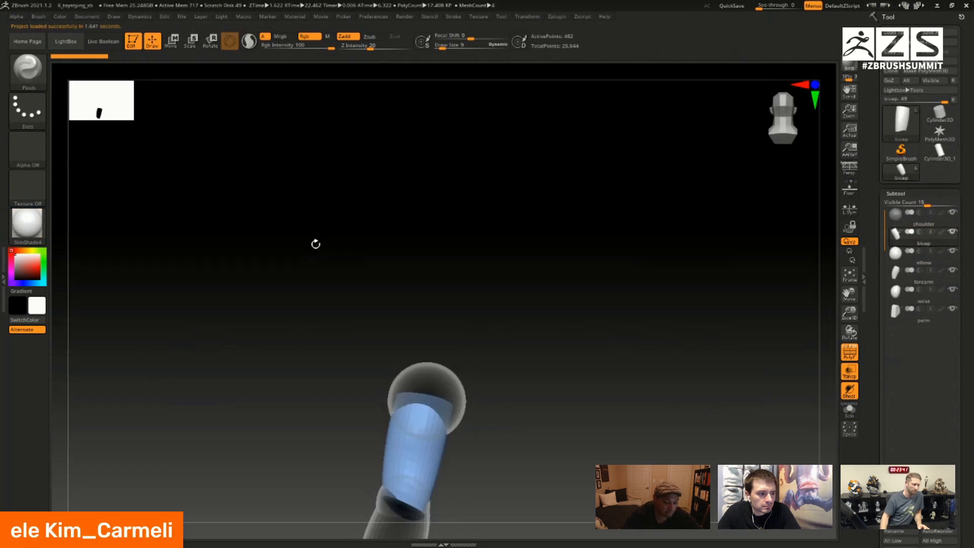
- Frame and inspect the simple arm block-out, with PolyFrame and transparency turned off to show solid forms
key("f")
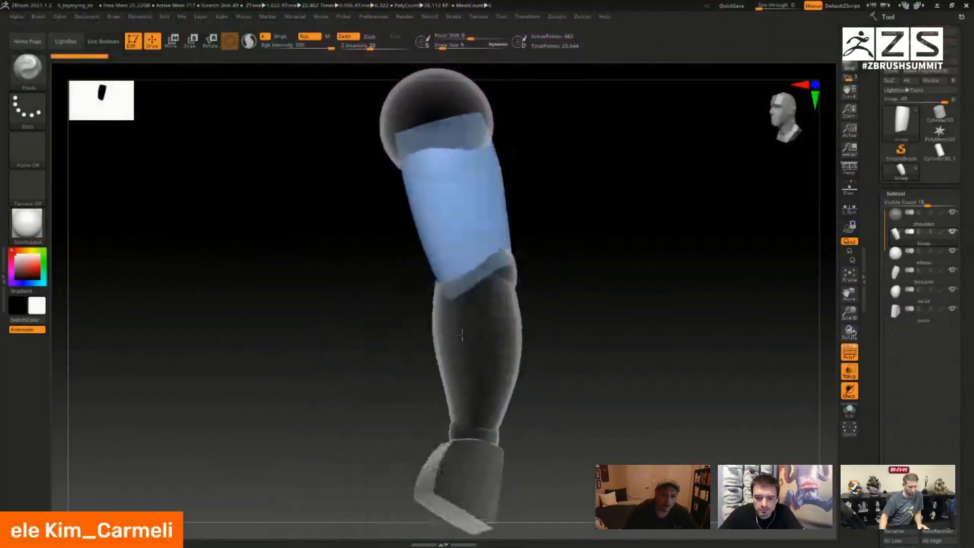
left_click_drag(441, 324, 460, 330)
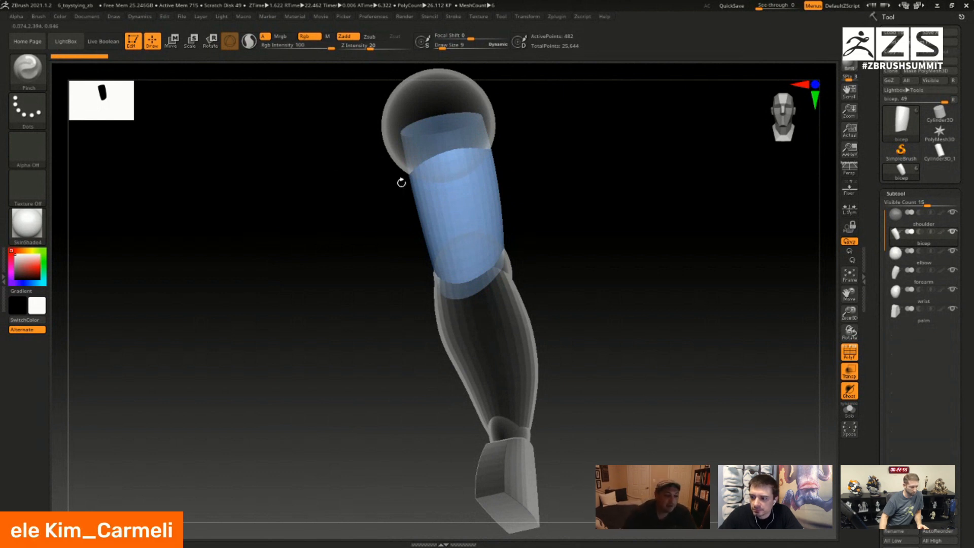
left_click_drag(401, 182, 599, 250)
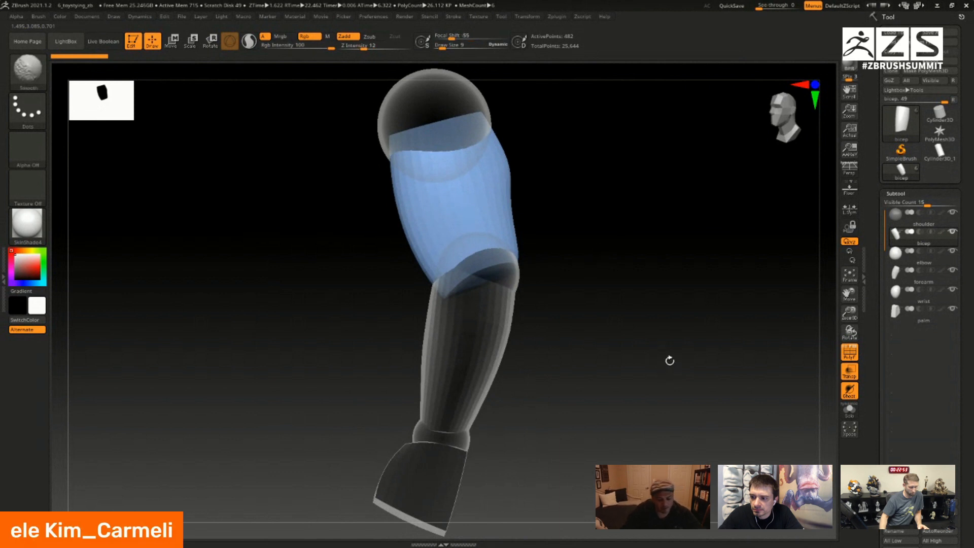
key("shift+f")
mouse_move(657, 347)
left_mouse_down()
mouse_move(695, 339)
mouse_move(681, 318)
mouse_move(578, 260)
mouse_move(548, 280)
mouse_move(632, 272)
mouse_move(561, 246)
mouse_move(528, 246)
mouse_move(544, 250)
mouse_move(532, 228)
mouse_move(336, 303)
left_mouse_up()
left_click(849, 371)
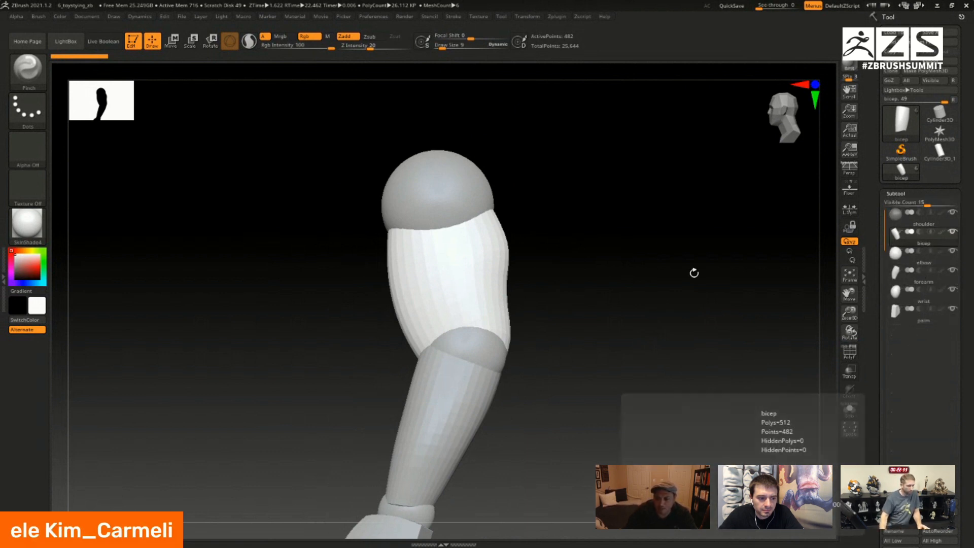
left_click_drag(693, 274, 583, 289)
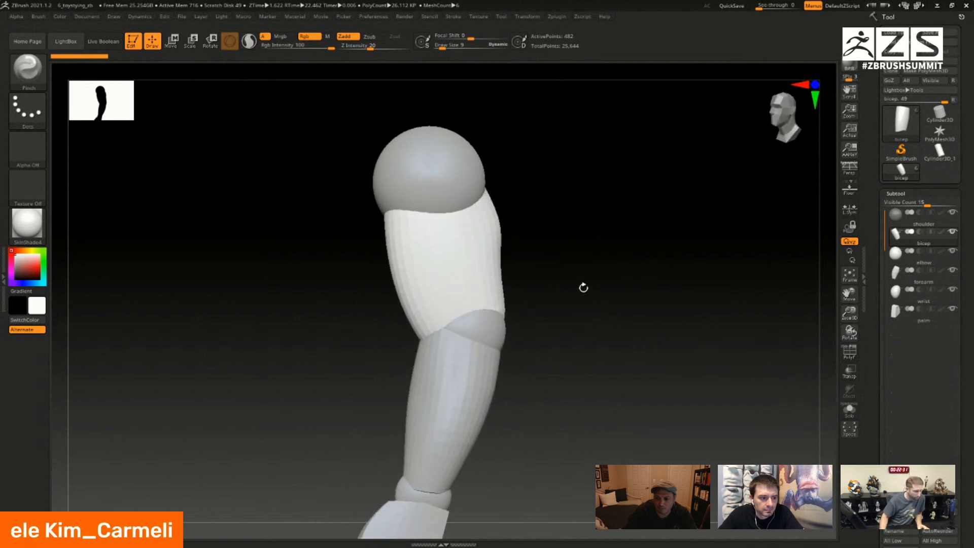
key("b")
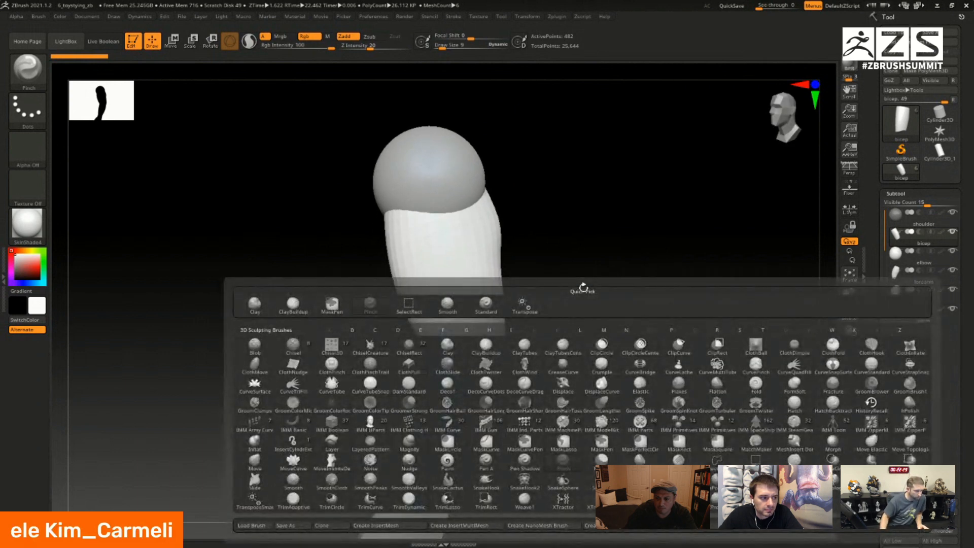
key("m")
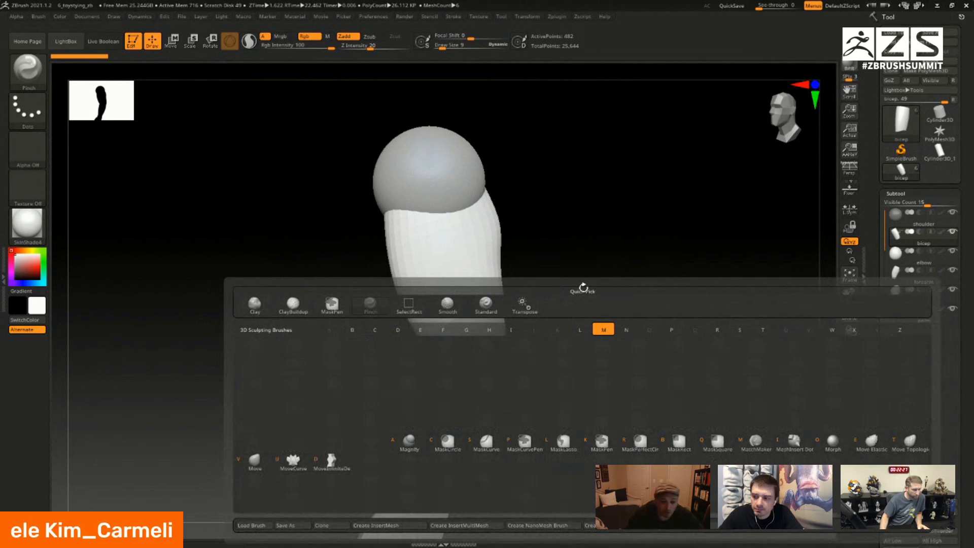
key("Escape")
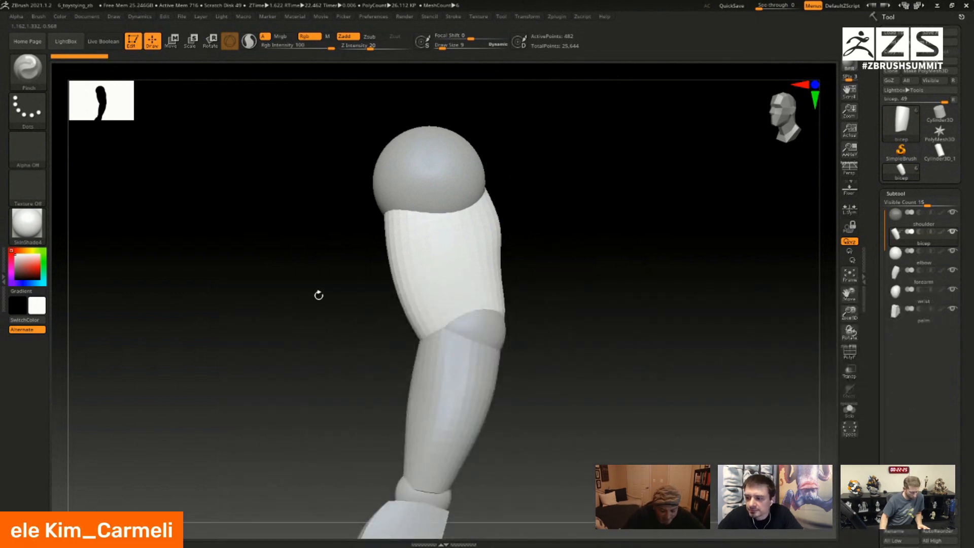
- Choose the MoveInfiniteDepth brush and increase its draw size to about 884 over the bicep
key("b")
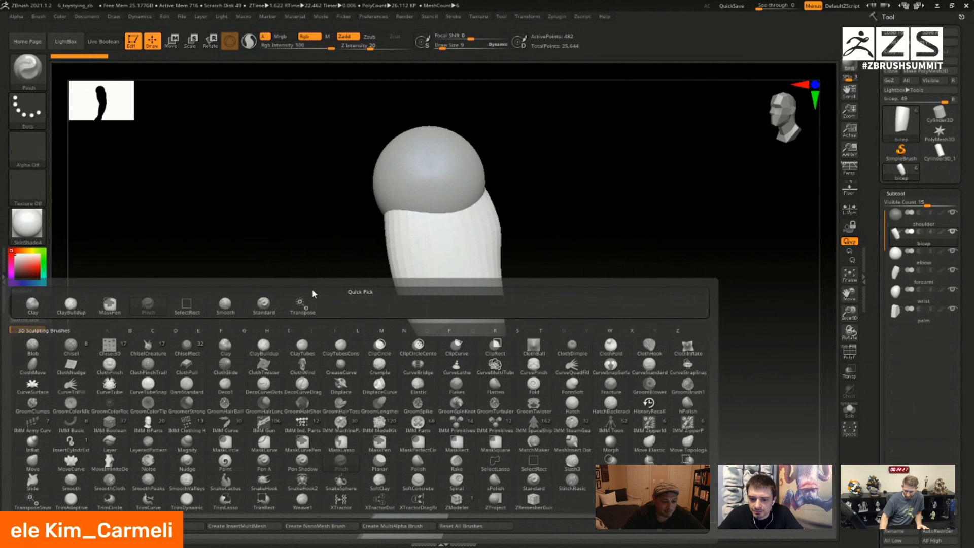
left_click(115, 466)
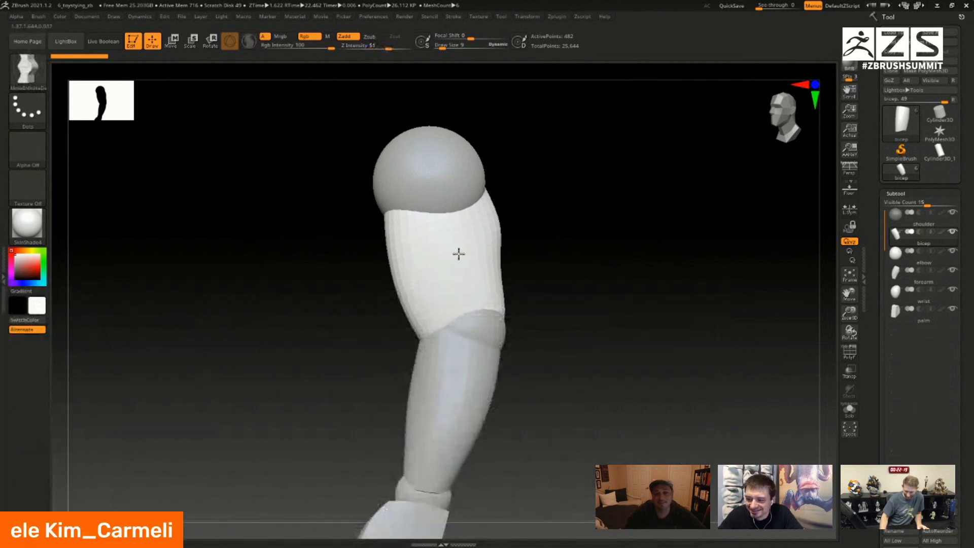
right_click_drag(456, 254, 435, 267)
key("s")
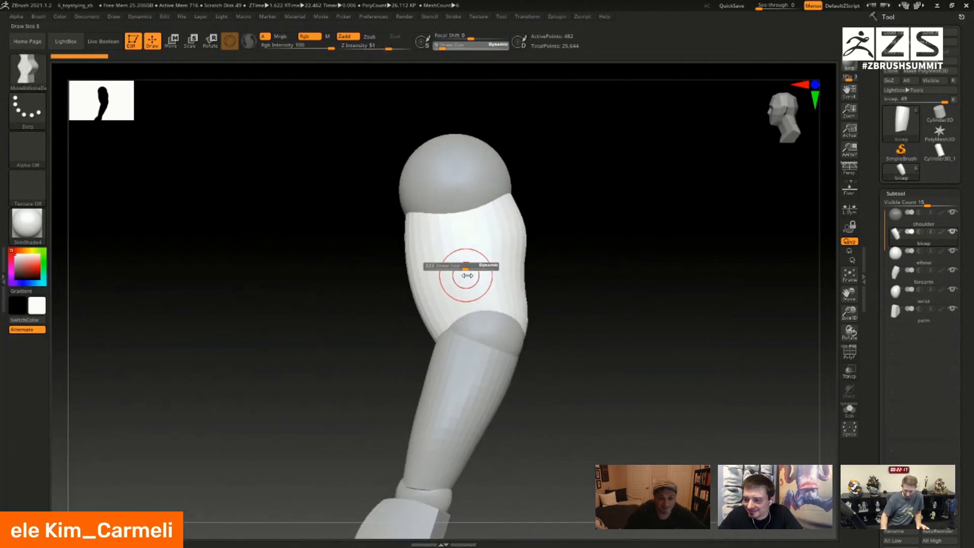
left_click_drag(467, 275, 491, 283)
mouse_move(435, 266)
right_mouse_down("alt")
mouse_move(422, 272)
mouse_move(404, 251)
mouse_move(406, 284)
mouse_move(421, 273)
right_mouse_up("alt")
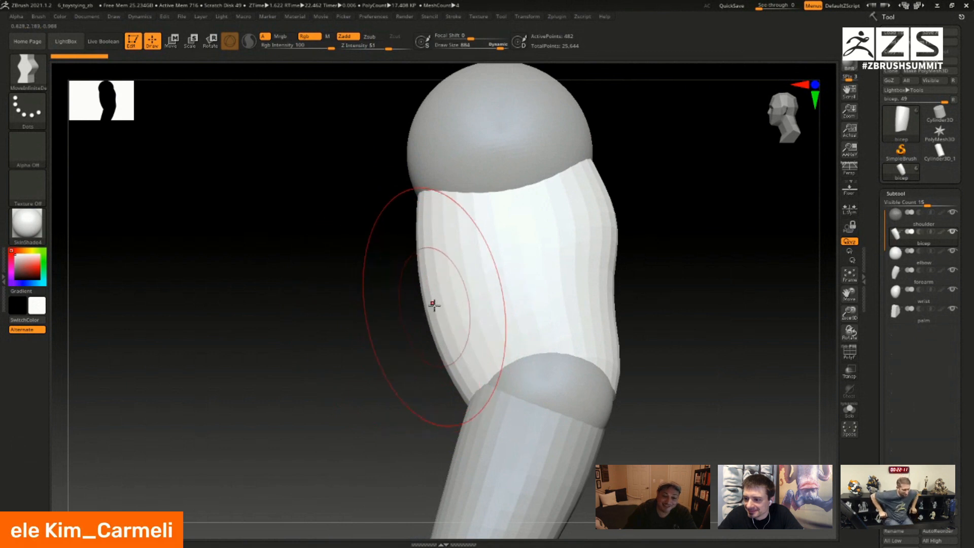
- Select the shoulder sphere and pull its outer and lower edges with MoveInfiniteDepth into a fuller shape overlapping the bicep
key("ctrl")
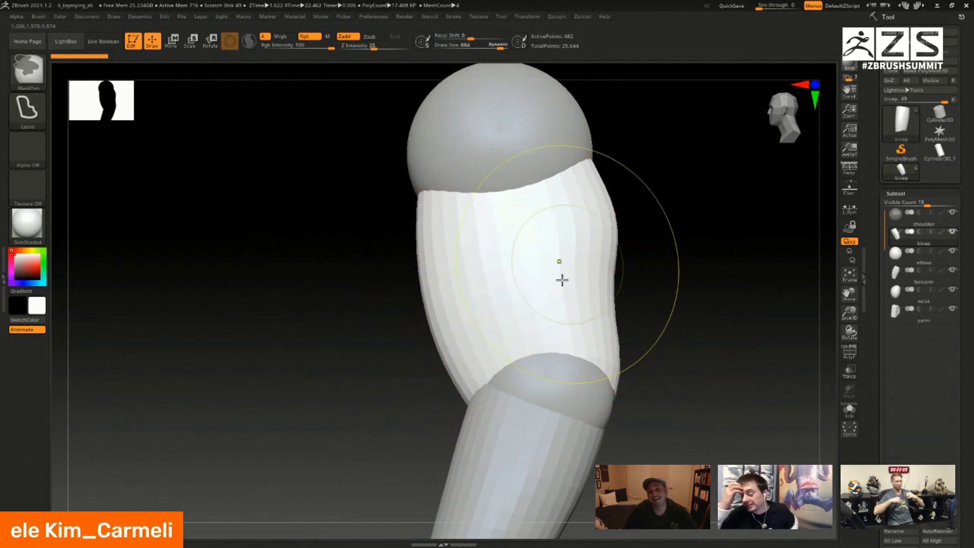
left_click_drag(711, 267, 661, 274, "alt")
mouse_move(568, 239)
left_mouse_down()
mouse_move(577, 243)
mouse_move(483, 266)
mouse_move(517, 262)
mouse_move(502, 259)
left_mouse_up()
right_click_drag(428, 239, 493, 250, "alt")
left_click(459, 221, "alt")
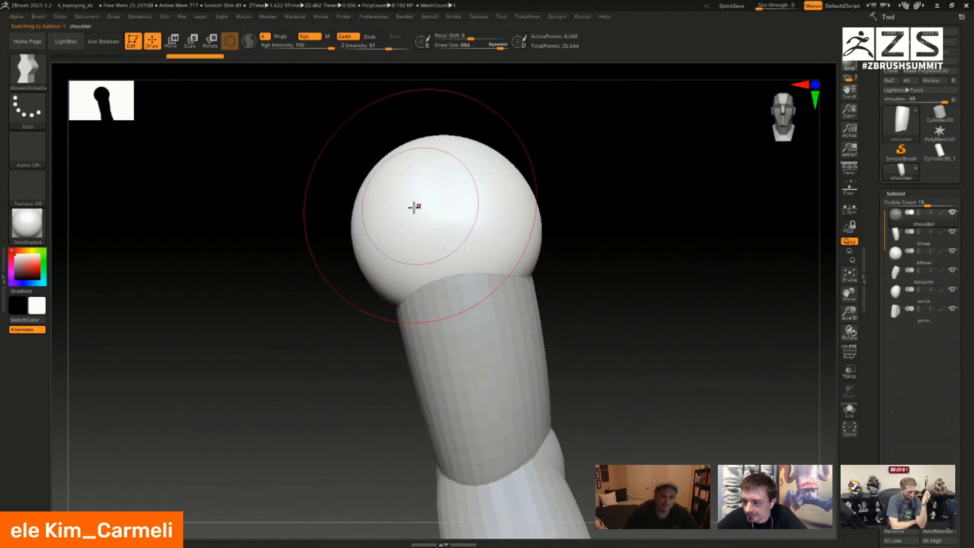
mouse_move(384, 201)
right_mouse_down()
mouse_move(450, 256)
mouse_move(526, 279)
mouse_move(483, 243)
right_mouse_up()
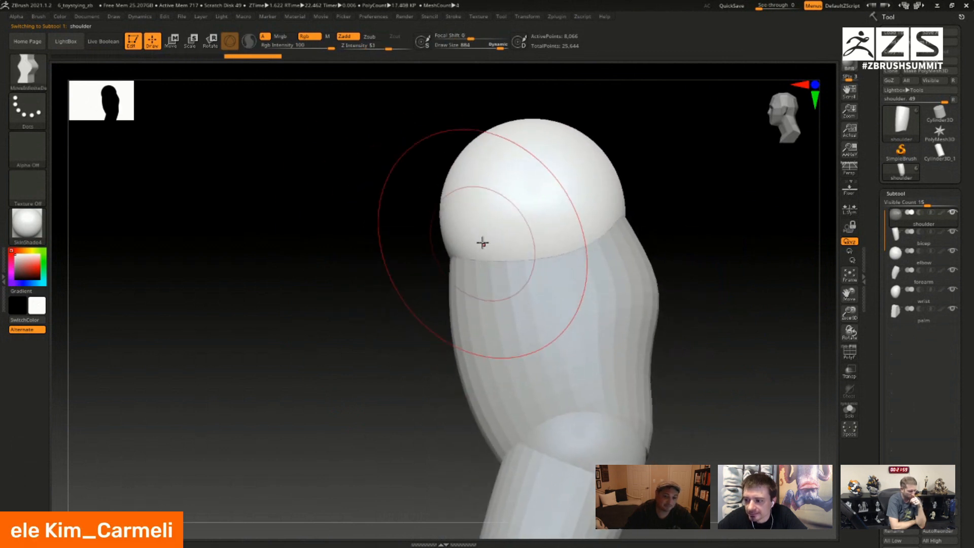
left_click_drag(532, 251, 536, 257)
left_click_drag(454, 191, 444, 192)
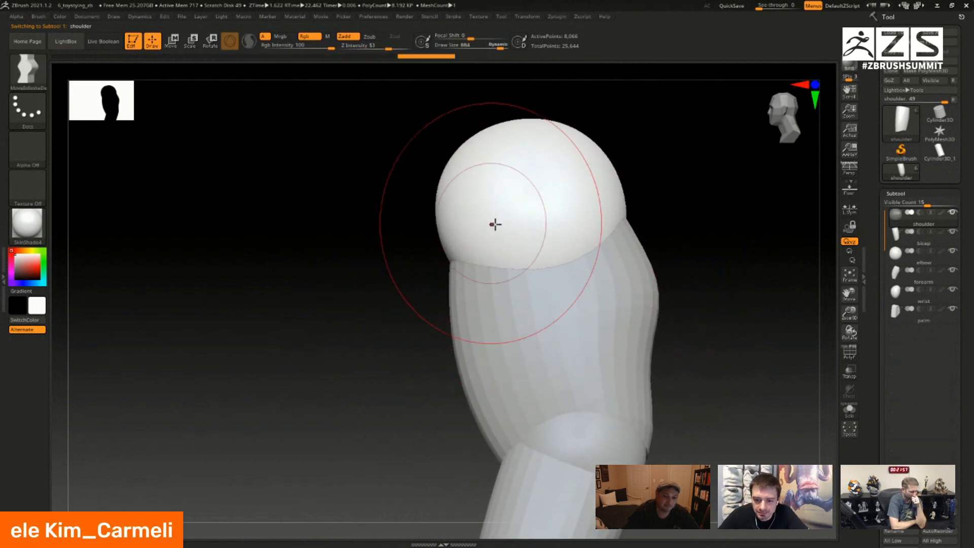
left_click_drag(511, 249, 516, 263)
left_click_drag(333, 246, 376, 255, "shift")
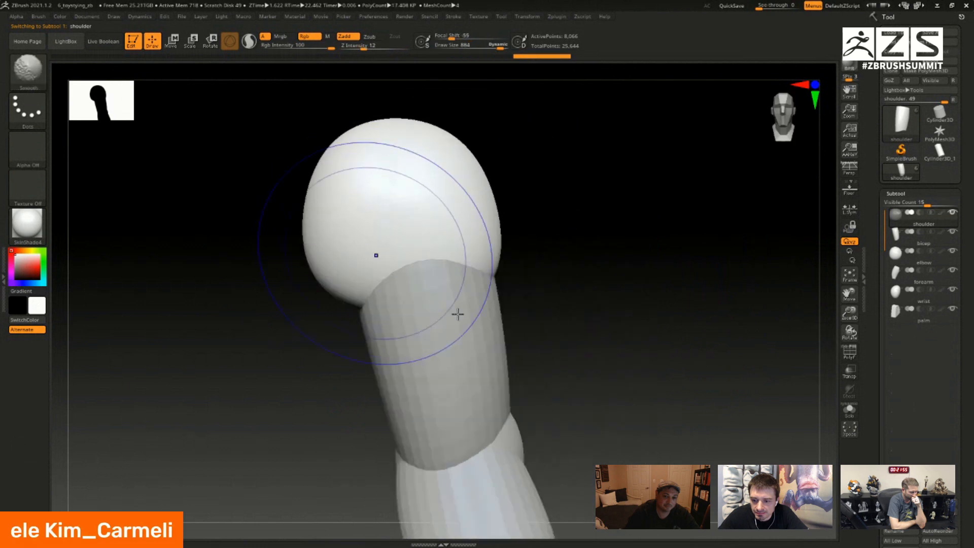
mouse_move(596, 398)
left_mouse_down("alt")
mouse_move(599, 248)
mouse_move(557, 348)
mouse_move(576, 369)
left_mouse_up("alt")
right_click_drag(502, 277, 598, 407, "alt")
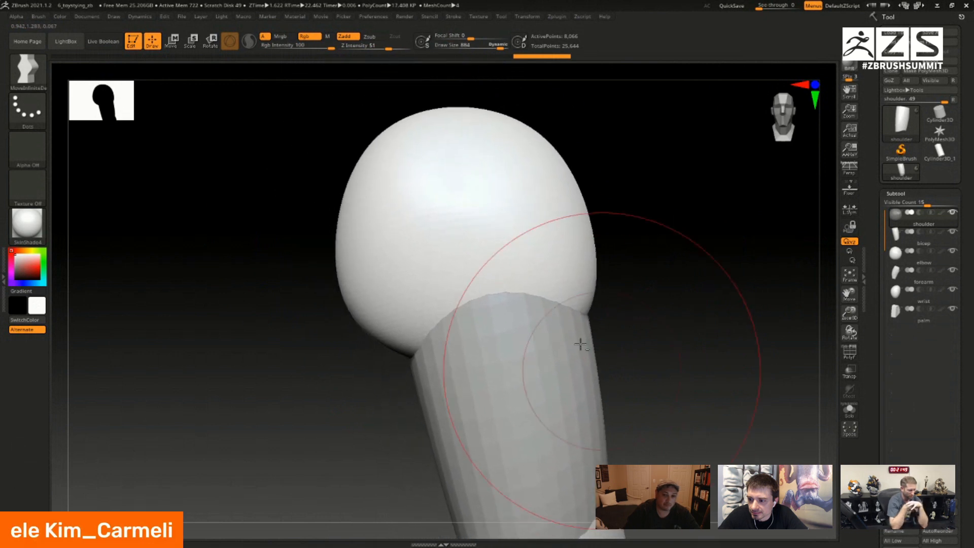
- Select the forearm and shape it with MoveInfiniteDepth, swelling its upper section below the elbow for a curved silhouette
mouse_move(579, 337)
right_mouse_down("ctrl")
mouse_move(563, 278)
mouse_move(571, 166)
mouse_move(522, 257)
mouse_move(526, 215)
mouse_move(498, 231)
mouse_move(538, 217)
mouse_move(596, 292)
mouse_move(569, 298)
mouse_move(528, 279)
mouse_move(526, 304)
right_mouse_up("ctrl")
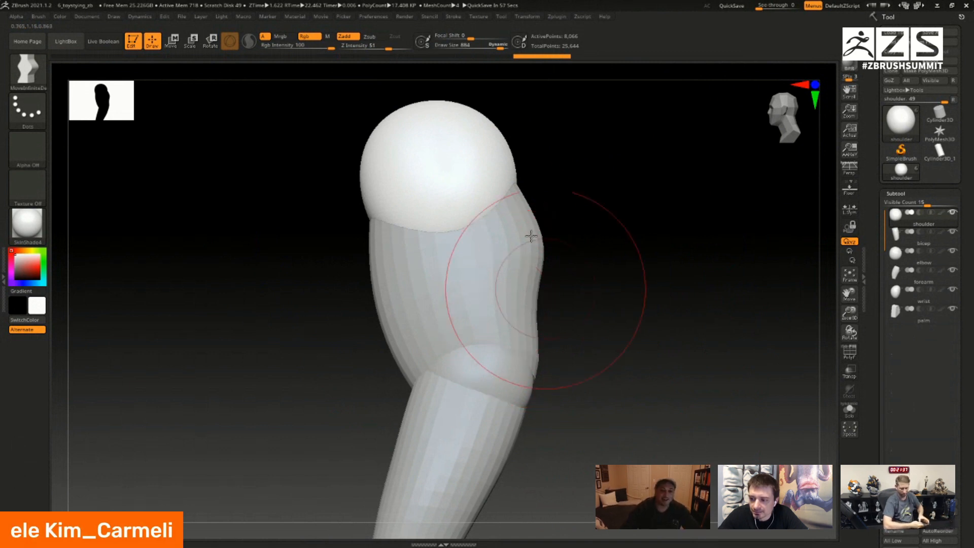
mouse_move(531, 236)
right_mouse_down()
mouse_move(522, 261)
mouse_move(513, 229)
right_mouse_up()
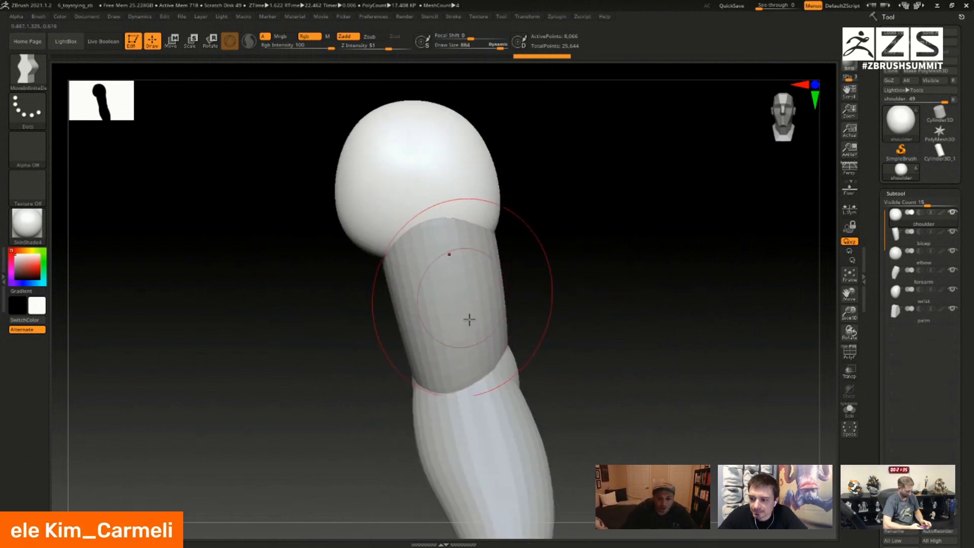
right_click_drag(538, 405, 566, 372)
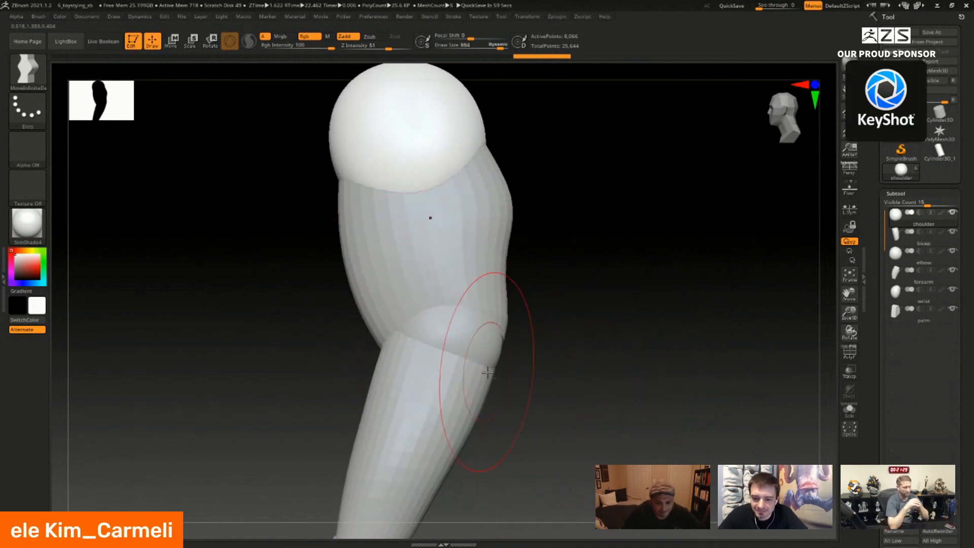
right_click_drag(487, 373, 409, 340, "alt")
left_click(502, 402, "alt")
mouse_move(503, 403)
right_mouse_down("alt")
mouse_move(454, 385)
mouse_move(480, 382)
mouse_move(479, 328)
mouse_move(435, 402)
mouse_move(429, 305)
mouse_move(456, 229)
right_mouse_up("alt")
mouse_move(457, 228)
right_mouse_down("alt")
mouse_move(394, 284)
mouse_move(457, 318)
mouse_move(390, 282)
right_mouse_up("alt")
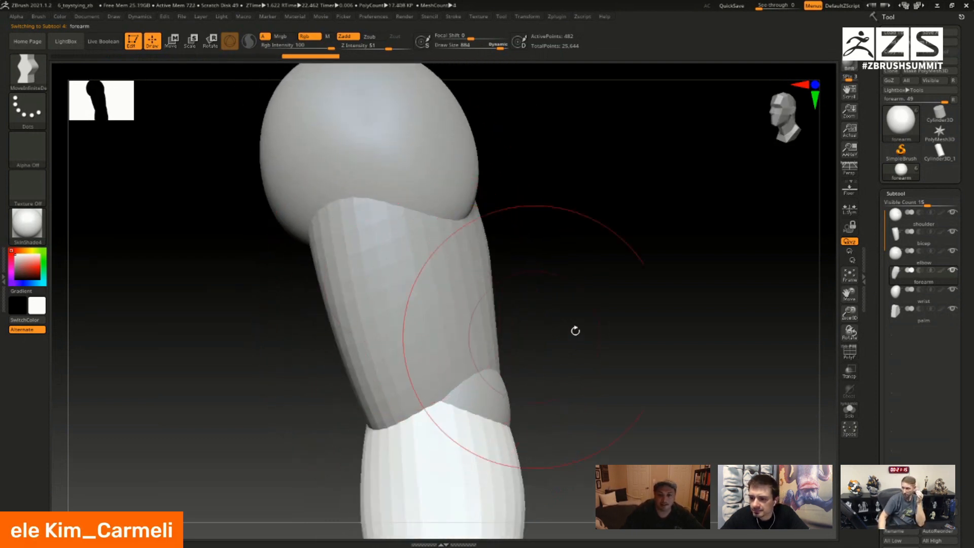
- Select the bicep, reduce the draw size to about 175, and choose the Pinch brush
left_click(414, 275, "alt")
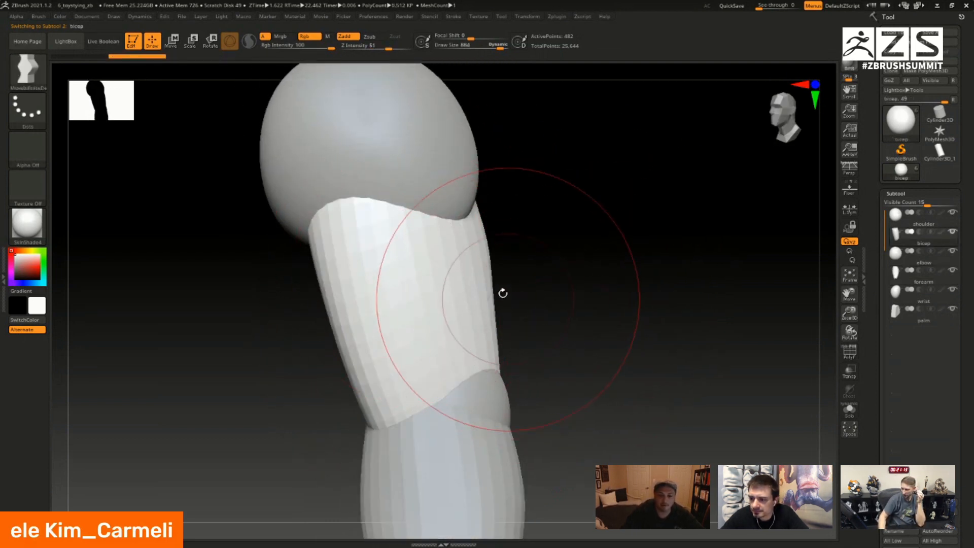
right_click_drag(511, 296, 514, 296)
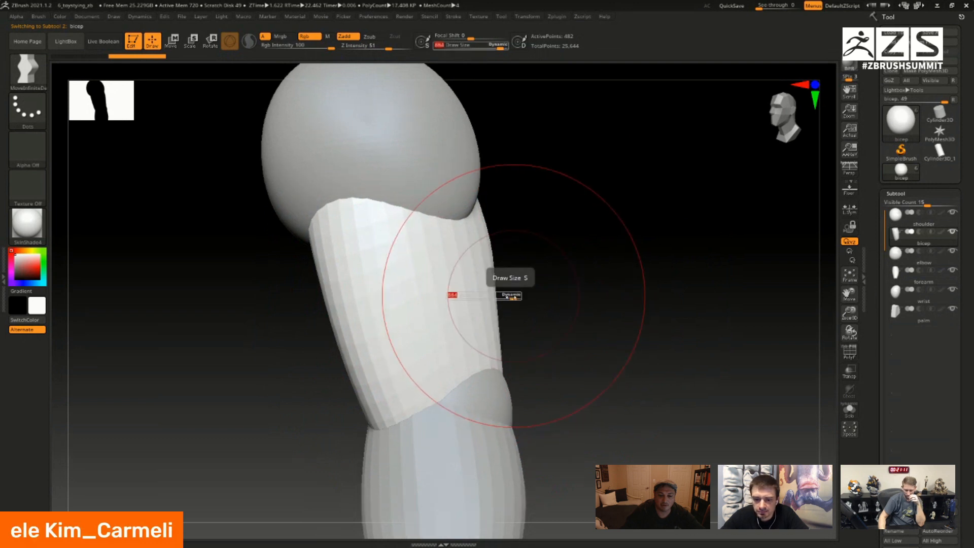
left_click_drag(513, 297, 478, 298)
mouse_move(443, 283)
right_mouse_down("alt")
mouse_move(412, 329)
mouse_move(437, 309)
mouse_move(404, 405)
mouse_move(391, 348)
mouse_move(394, 274)
right_mouse_up("alt")
right_click_drag(404, 208, 437, 291, "alt")
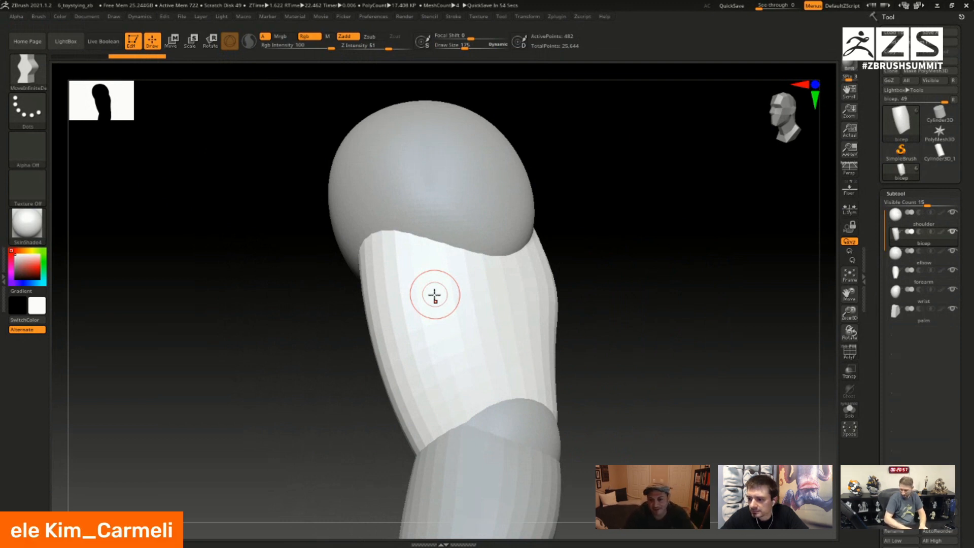
right_click_drag(616, 299, 637, 327)
right_click_drag(406, 271, 379, 267, "alt")
right_click_drag(430, 287, 427, 315, "alt")
key("b")
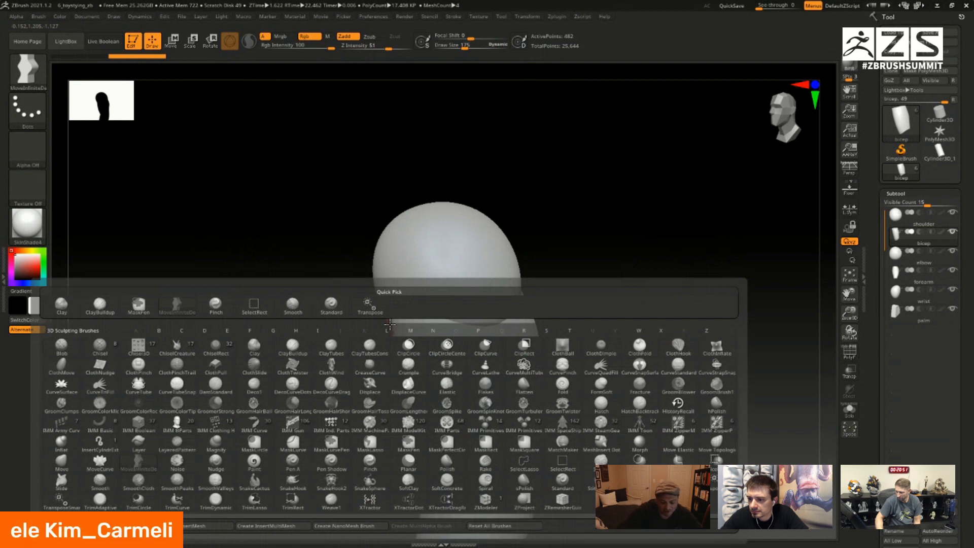
key("p")
key("i")
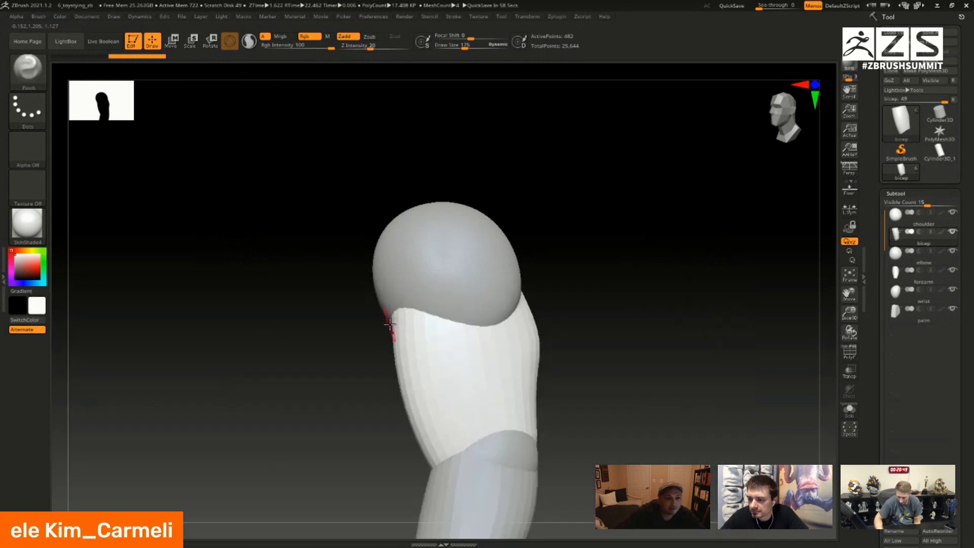
- Pinch the bicep's lengthwise edge from the shoulder toward the elbow, using the PolyFrame wireframe to follow the edge flow
right_click_drag(467, 311, 452, 219, "alt")
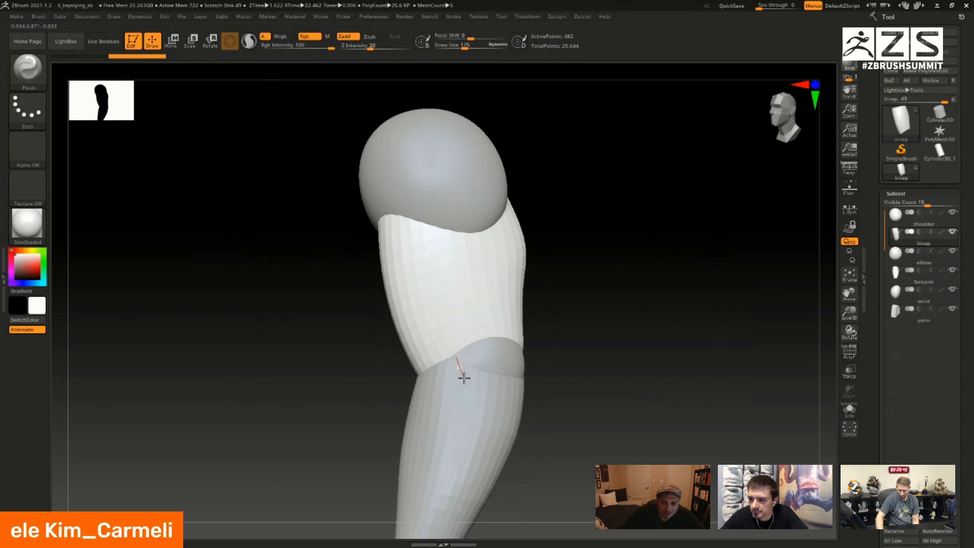
key("shift+f")
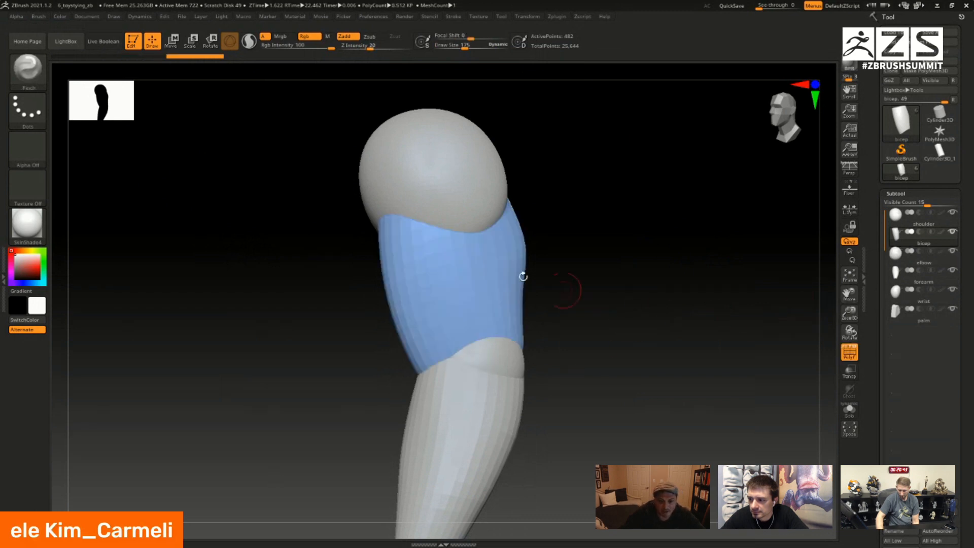
left_click(844, 350)
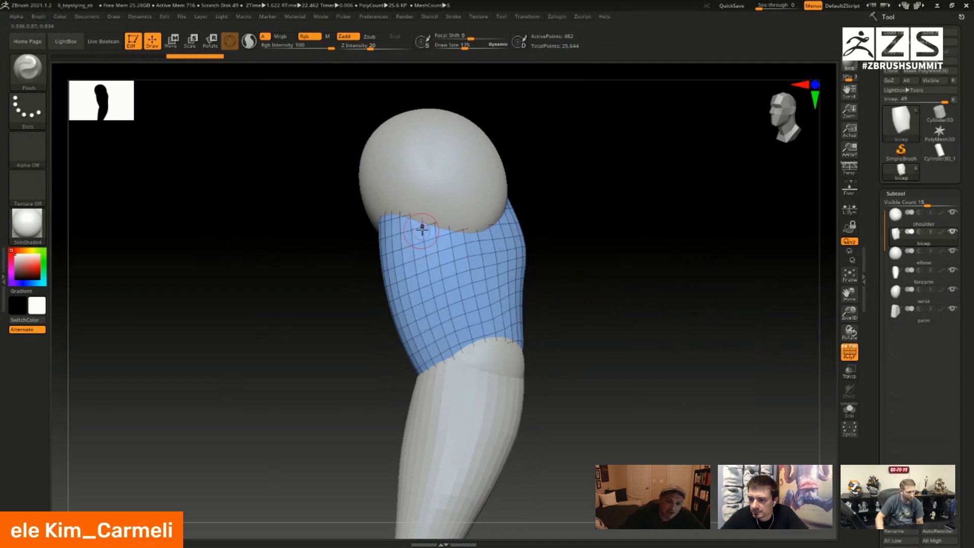
left_click_drag(420, 211, 438, 308)
left_click_drag(453, 351, 472, 416)
key("shift+f")
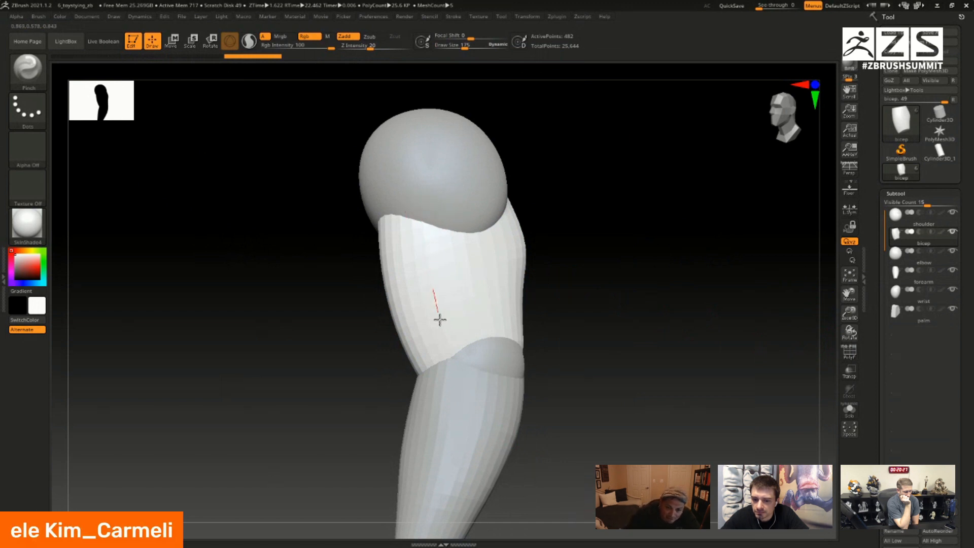
left_click_drag(458, 371, 459, 384)
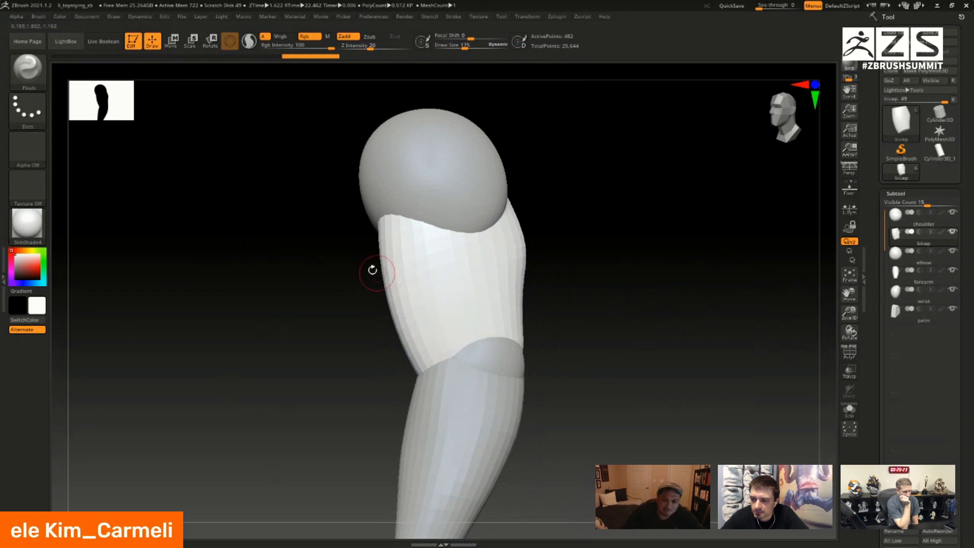
- Examine how the pinched edge lines run along the bicep and around its back, with and without PolyFrame
right_click_drag(449, 314, 448, 283)
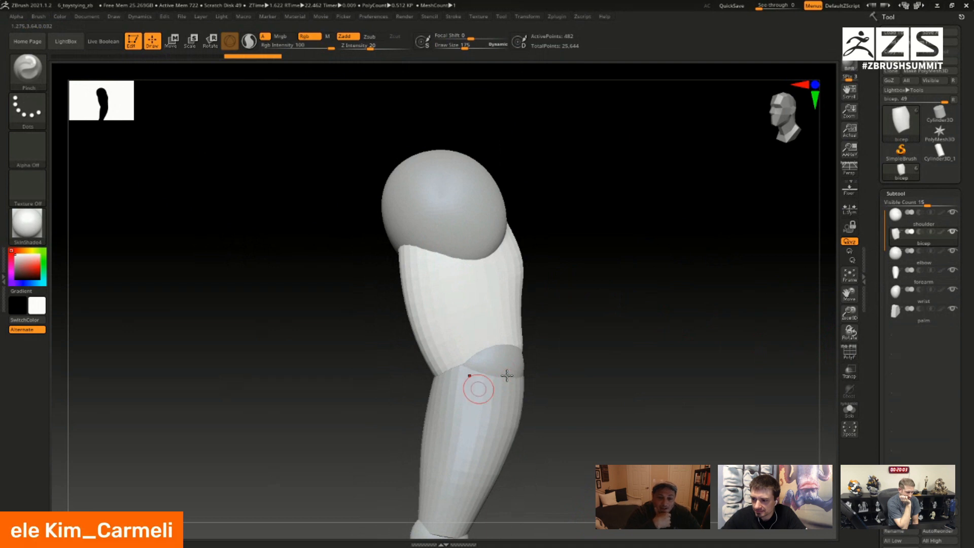
key("shift+f")
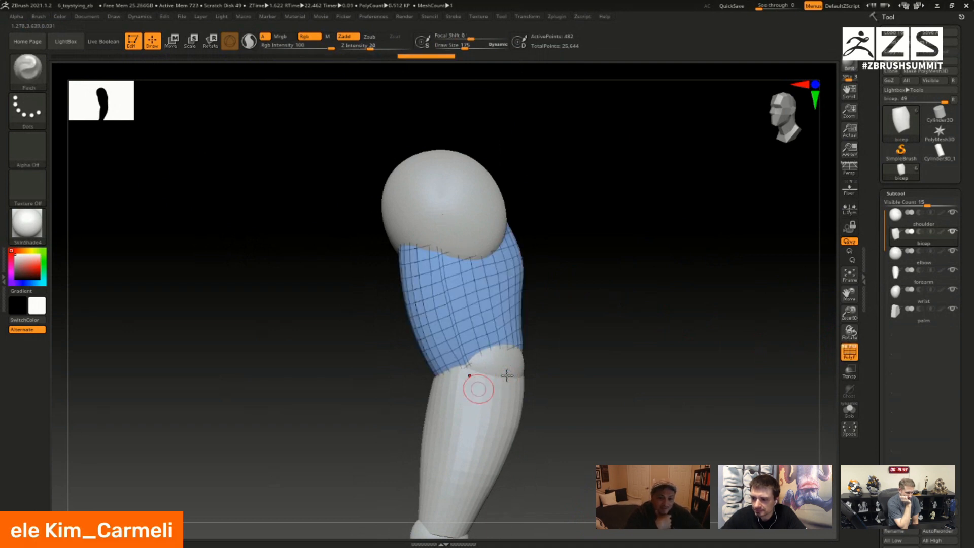
key("shift+f")
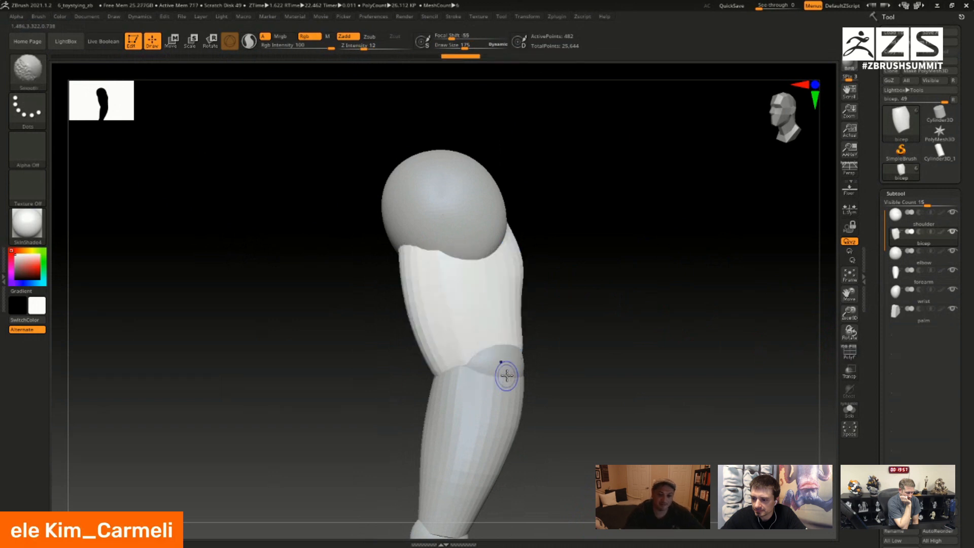
right_click_drag(505, 370, 440, 302)
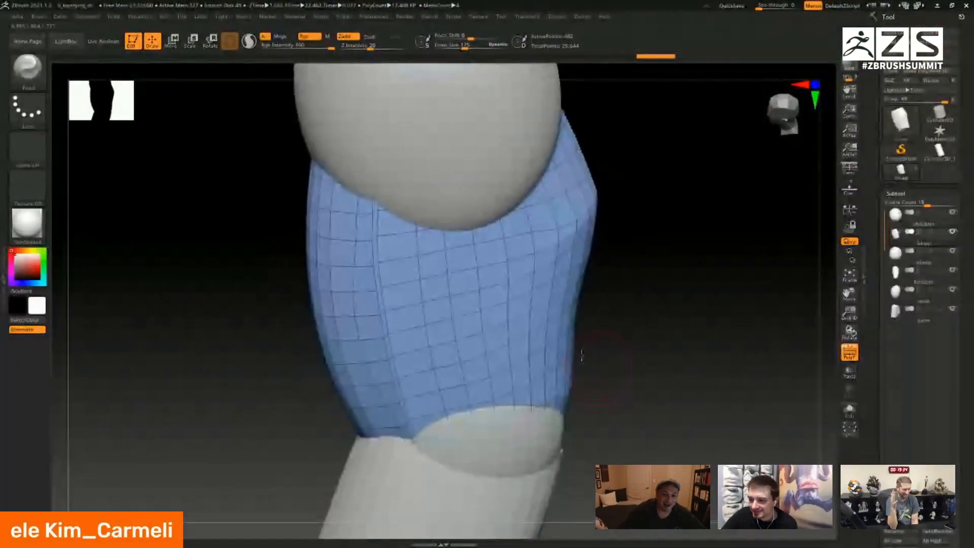
mouse_move(582, 356)
left_mouse_down()
mouse_move(613, 327)
mouse_move(579, 339)
left_mouse_up()
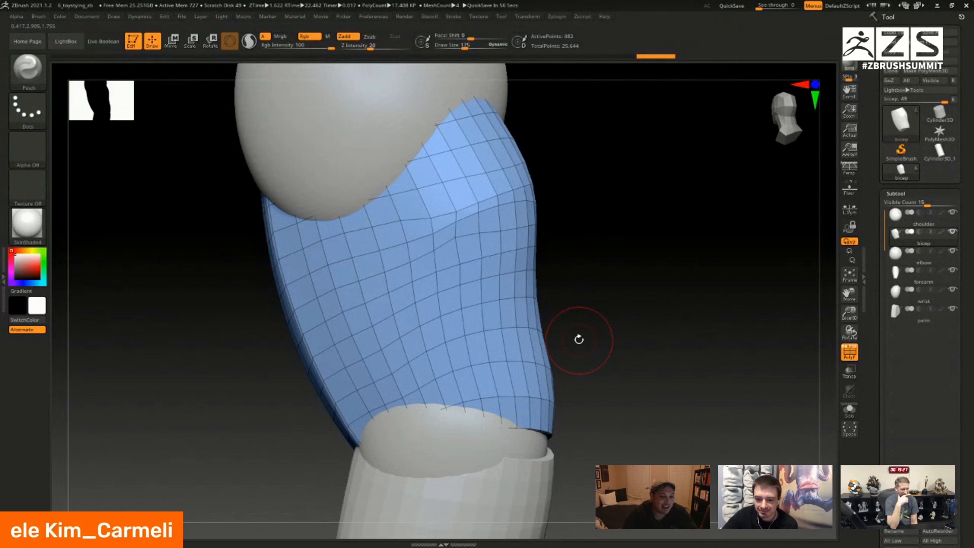
left_click_drag(556, 239, 445, 279)
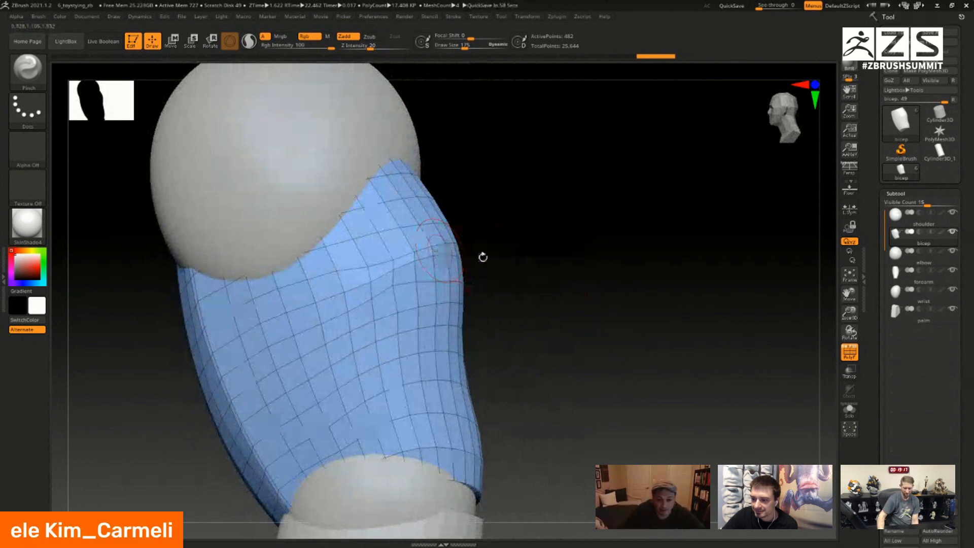
left_click_drag(483, 257, 446, 286)
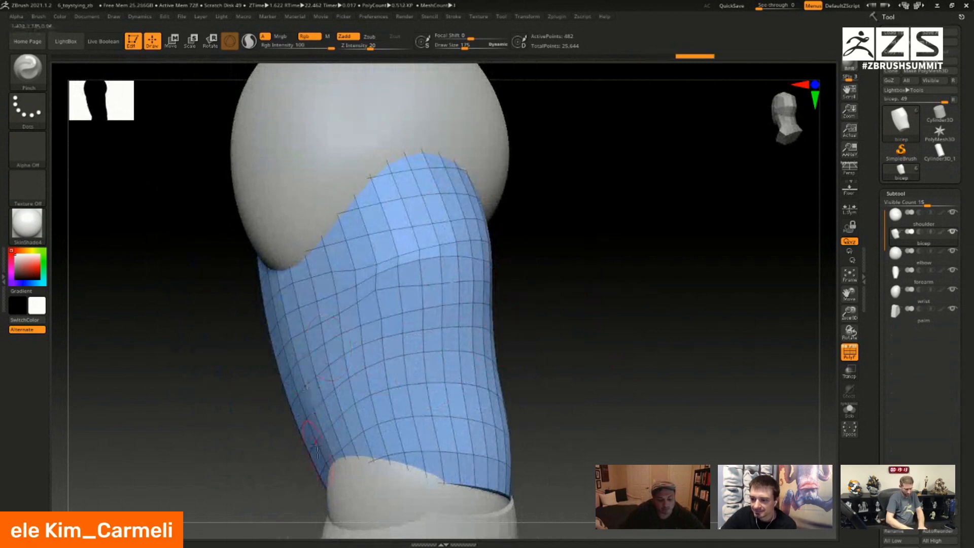
- Pinch the curved plane-change lines across the back of the bicep, replaying the last stroke several times to tighten them
key("1")
key("1")
key("1")
left_click_drag(343, 470, 537, 365)
key("1")
key("1")
key("1")
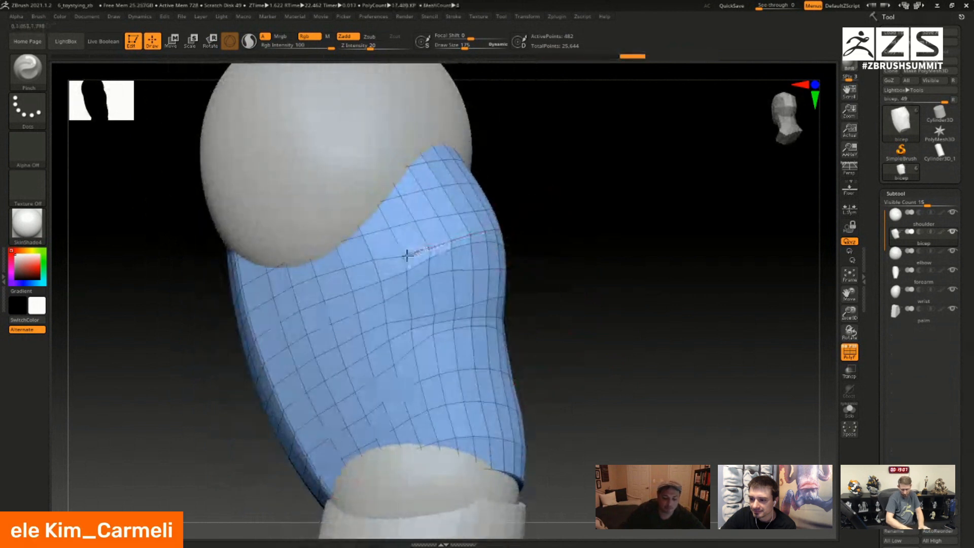
left_click_drag(407, 255, 402, 257)
key("1")
key("1")
left_click_drag(580, 330, 574, 334)
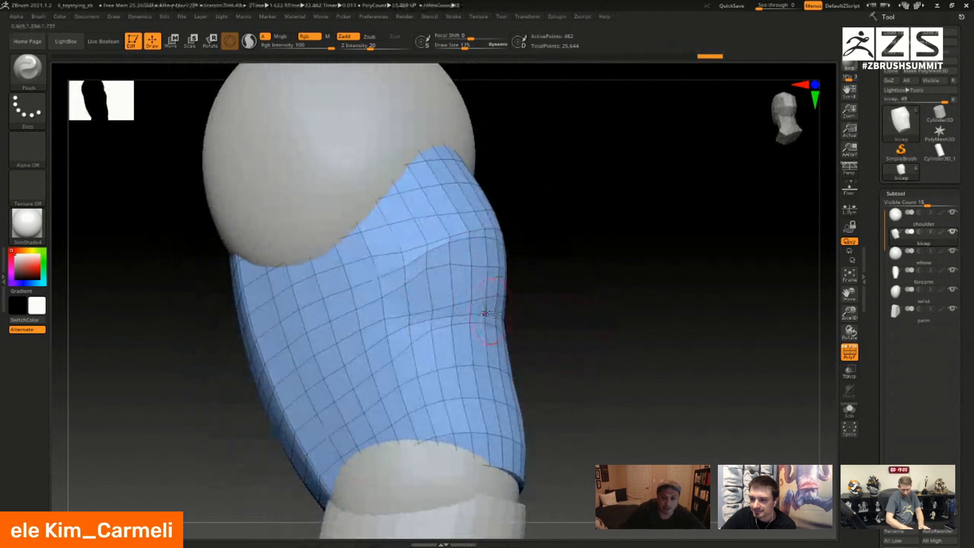
- Tighten the crease across the middle of the bicep with repeated Pinch brush strokes
left_click_drag(485, 313, 493, 316)
left_click_drag(410, 323, 394, 328)
key("1")
key("1")
key("1")
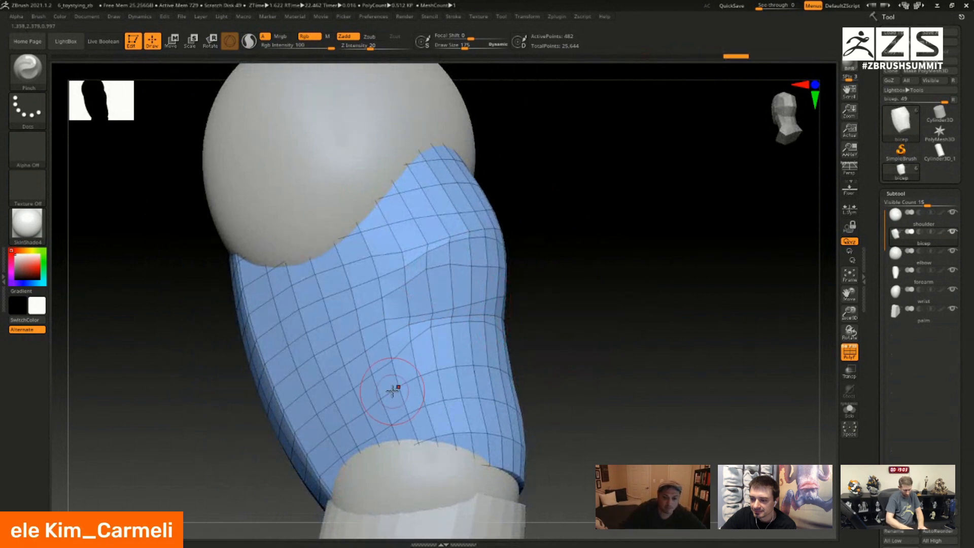
- Hide the polyframe and examine the bicep's form and the whole arm from the front and side
right_click_drag(372, 386, 309, 368)
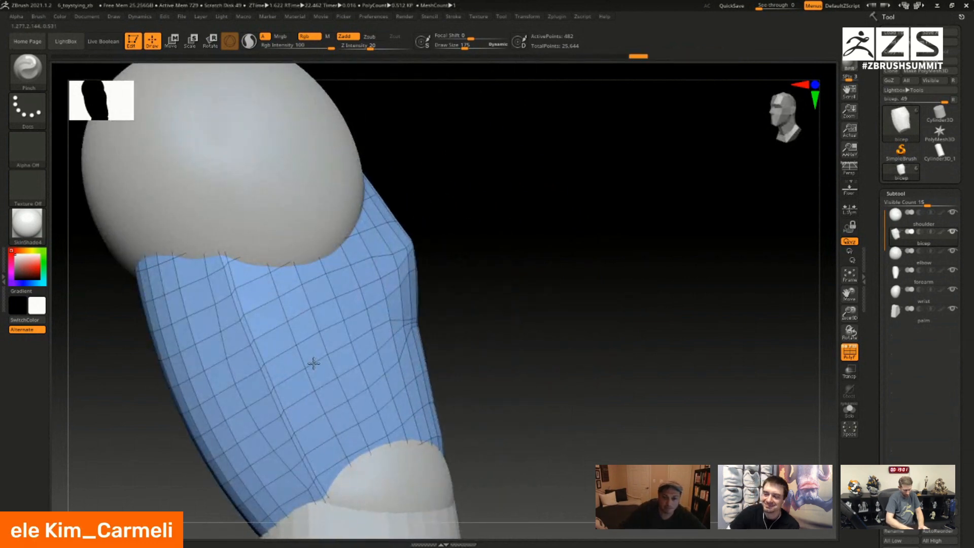
left_click_drag(522, 324, 519, 352)
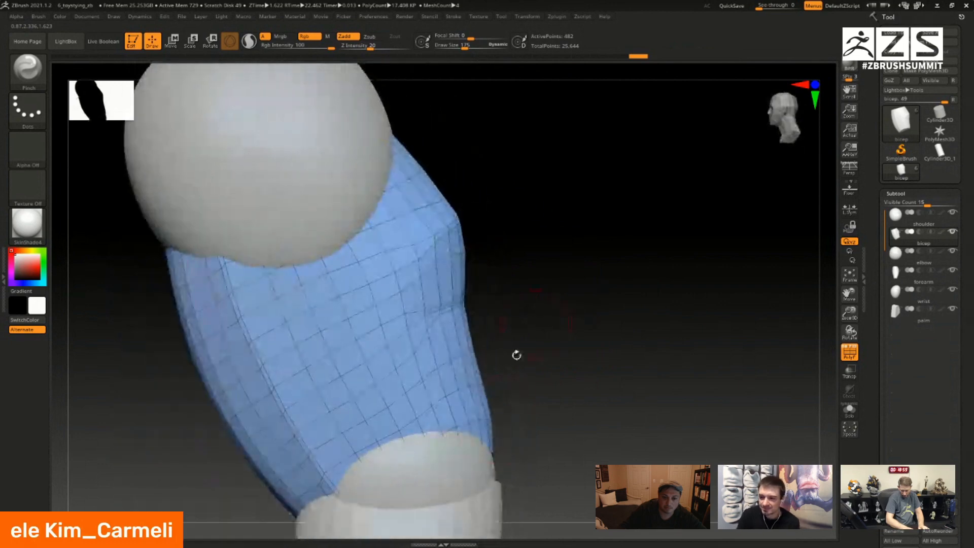
key("shift+f")
left_click_drag(567, 413, 476, 335)
left_click_drag(564, 355, 465, 335, "alt")
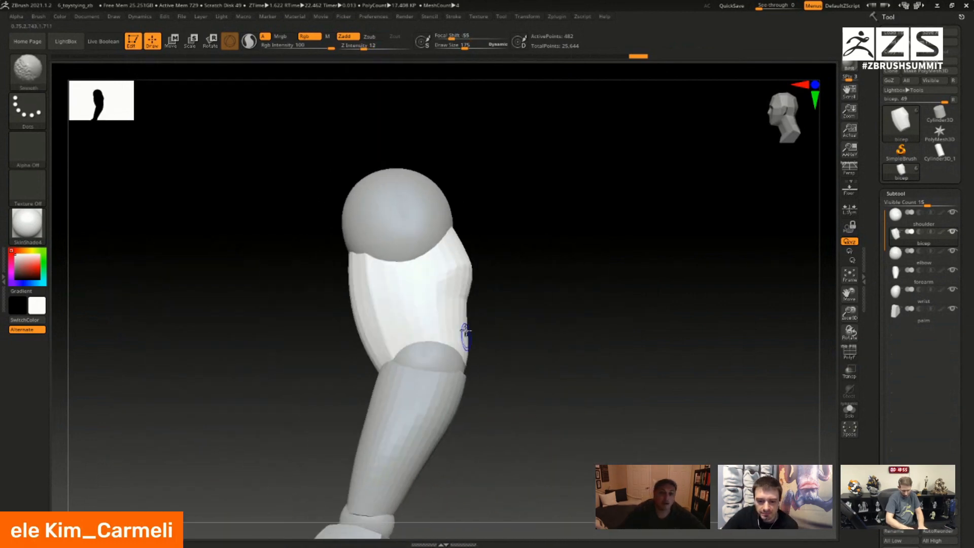
left_click_drag(483, 254, 570, 342, "alt")
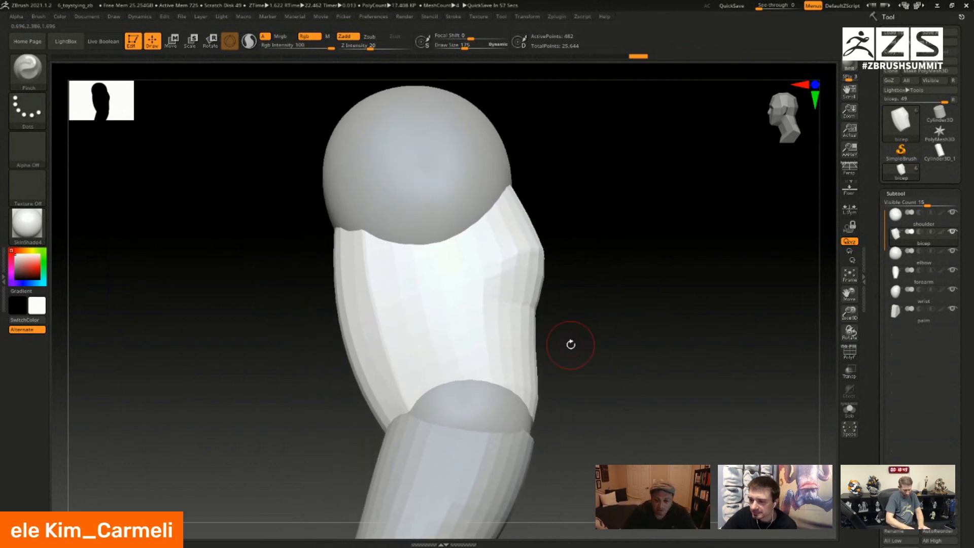
left_click_drag(448, 388, 555, 379)
left_click_drag(585, 431, 609, 355, "alt")
left_click_drag(548, 389, 405, 345, "alt")
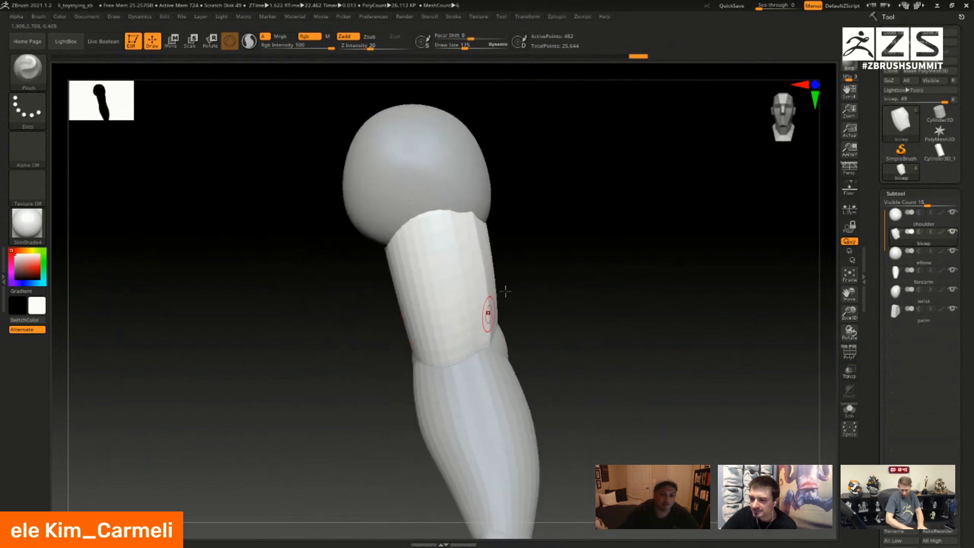
left_click_drag(570, 324, 530, 325)
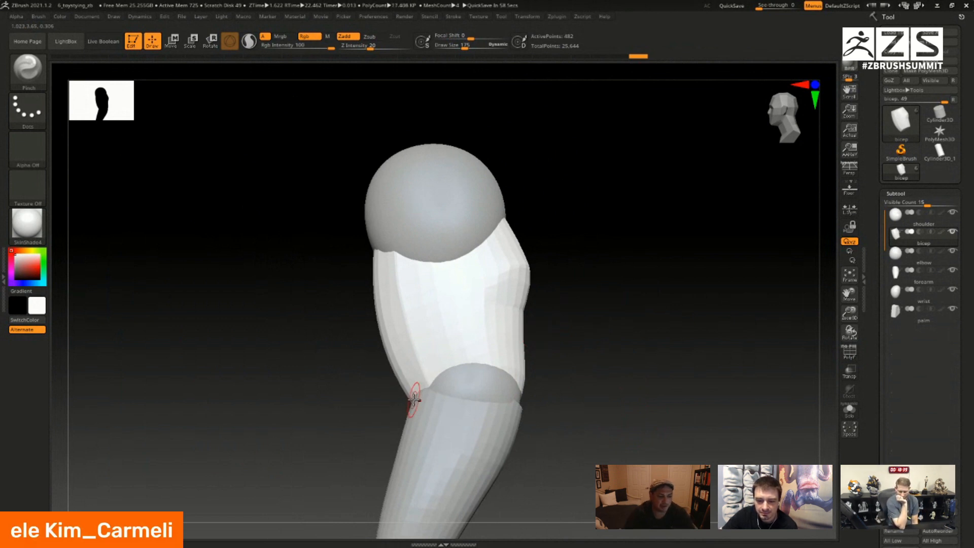
left_click_drag(337, 376, 409, 320)
left_click_drag(526, 302, 504, 220, "alt")
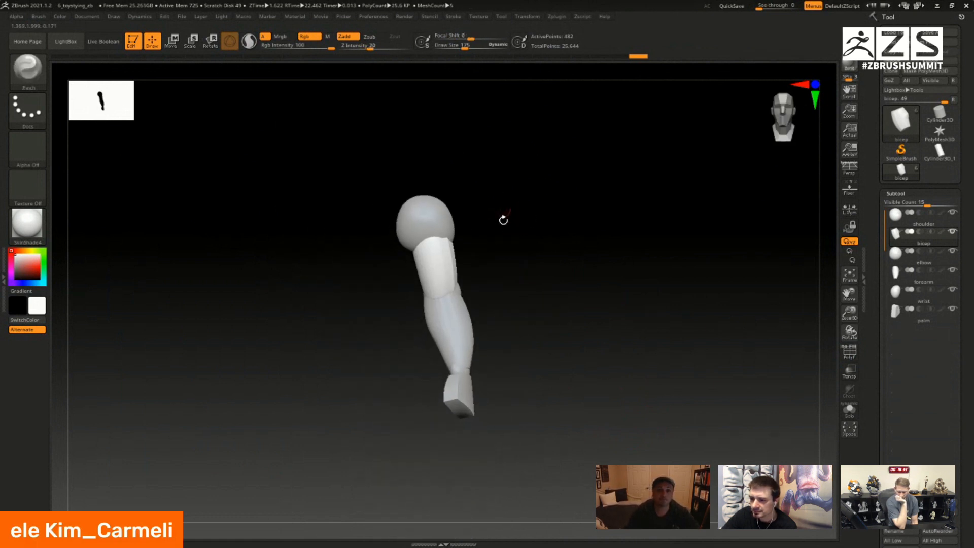
- Open the 7_base_scale project without saving the changes to the current one
left_click(183, 20)
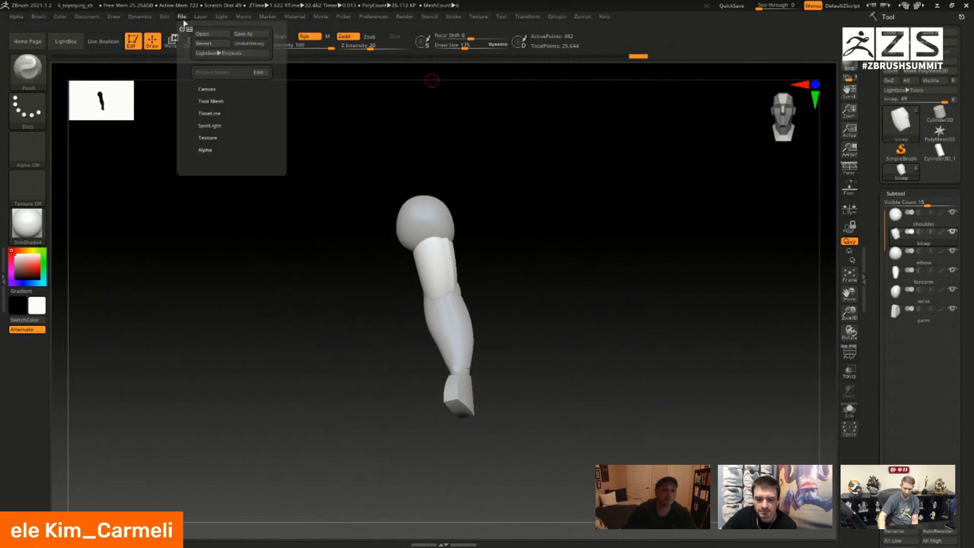
left_click(208, 36)
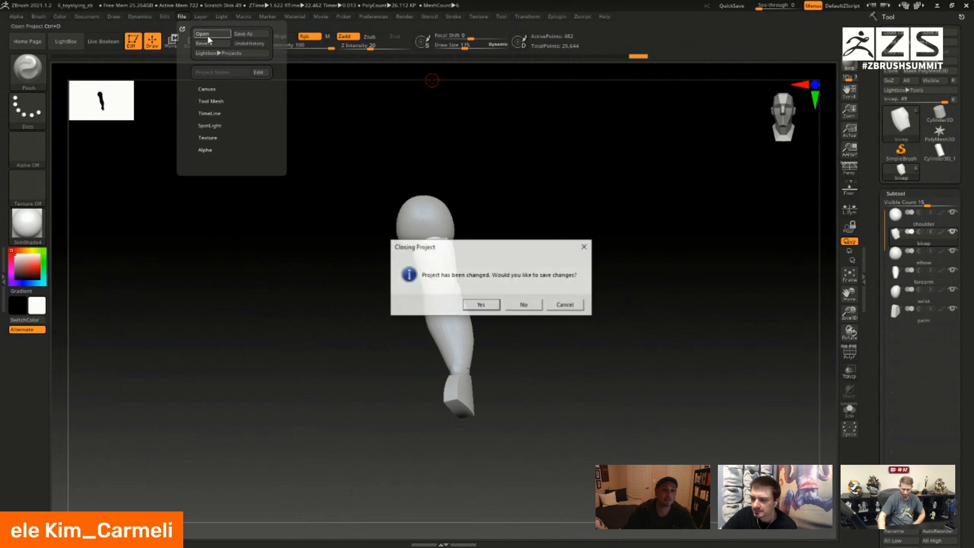
left_click(525, 305)
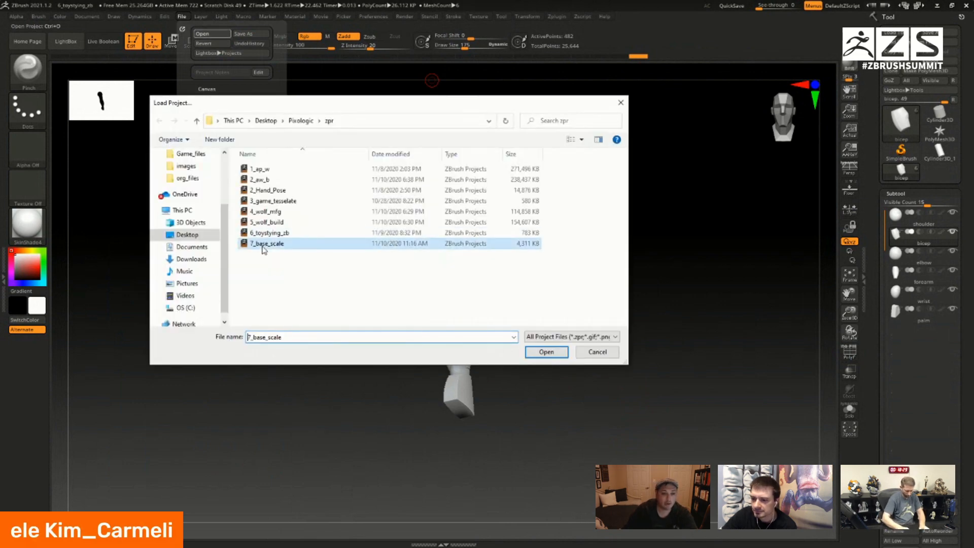
double_click(269, 244)
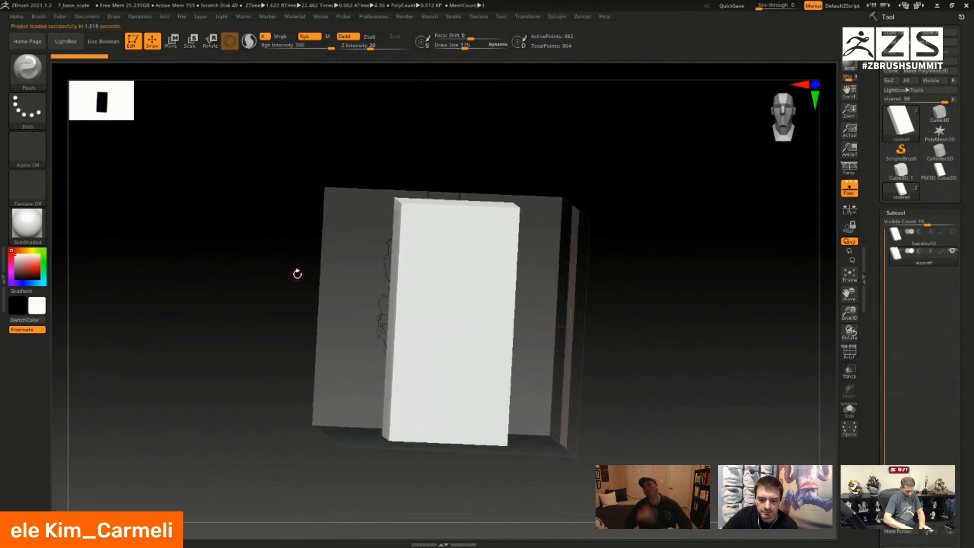
- Examine the size reference block against the creature drawing on the reference grid from several angles
left_click_drag(312, 274, 607, 365)
right_click_drag(468, 276, 415, 298, "alt")
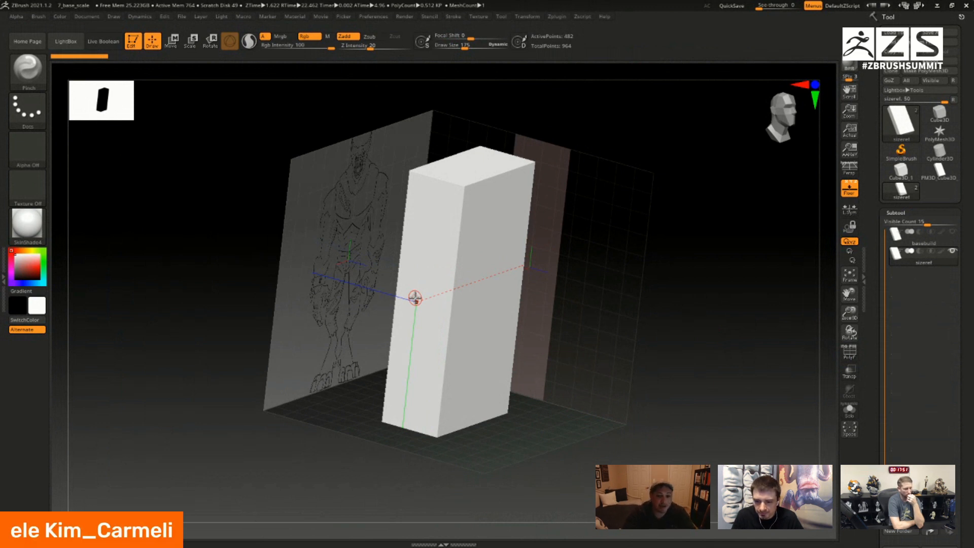
left_click_drag(556, 314, 537, 304, "shift")
left_click_drag(683, 280, 622, 283, "alt")
left_click_drag(642, 154, 564, 139)
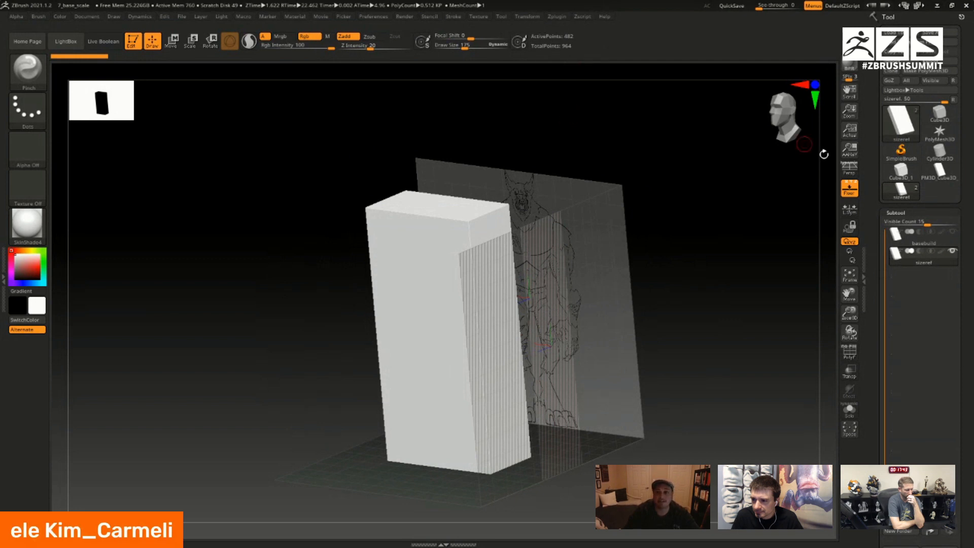
mouse_move(690, 311)
left_mouse_down()
mouse_move(713, 306)
mouse_move(603, 207)
mouse_move(600, 245)
mouse_move(569, 256)
left_mouse_up()
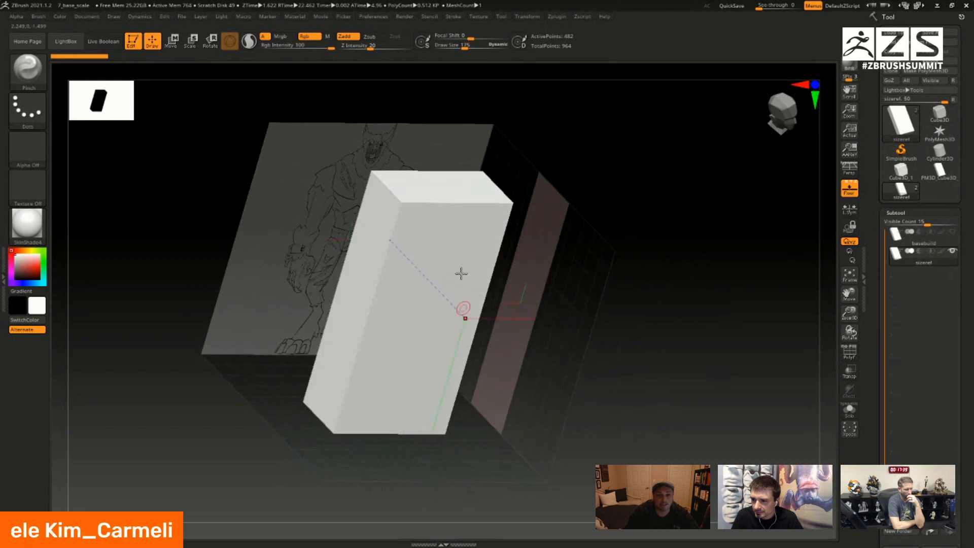
mouse_move(401, 265)
left_mouse_down()
mouse_move(407, 276)
mouse_move(670, 317)
left_mouse_up()
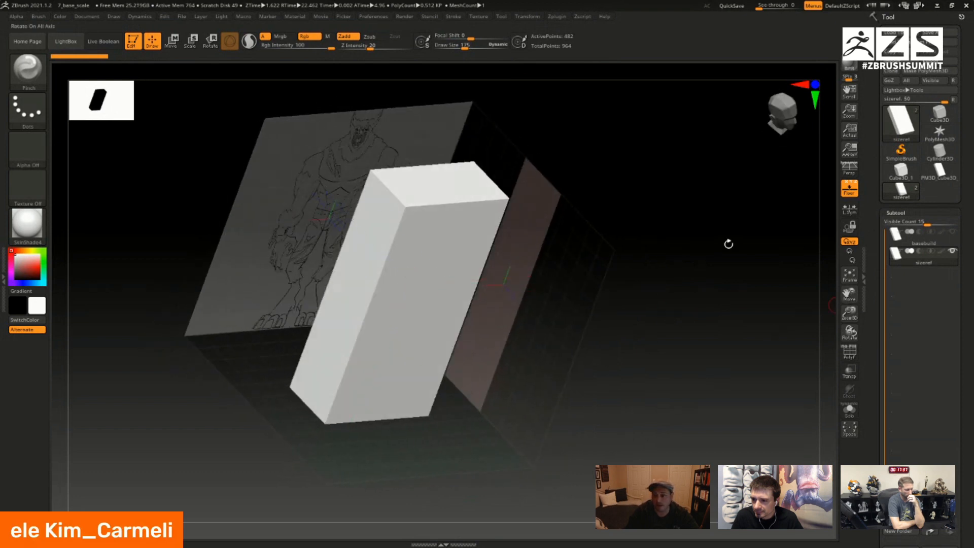
mouse_move(729, 243)
left_mouse_down()
mouse_move(655, 226)
mouse_move(631, 252)
mouse_move(641, 250)
left_mouse_up()
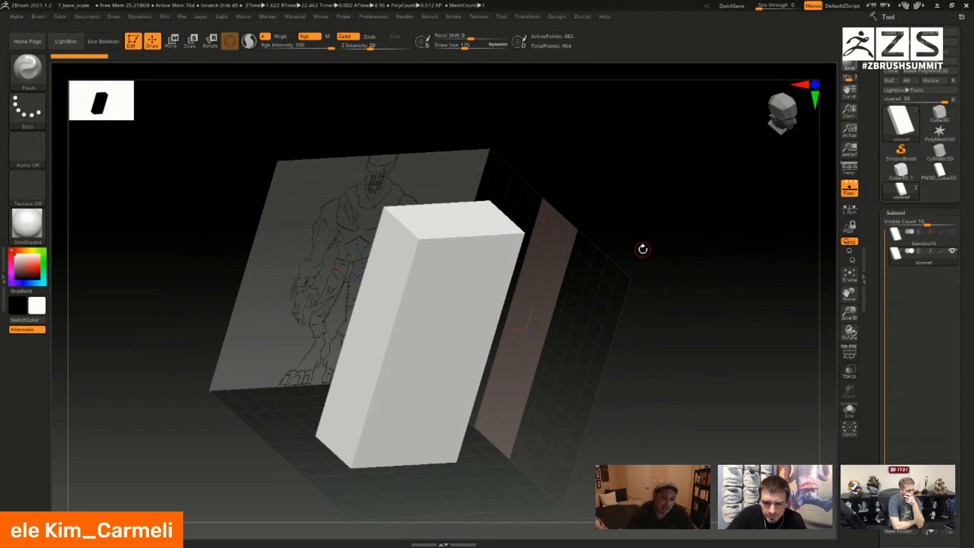
mouse_move(589, 222)
left_mouse_down()
mouse_move(554, 216)
mouse_move(548, 229)
mouse_move(479, 256)
mouse_move(542, 246)
mouse_move(446, 289)
mouse_move(433, 276)
mouse_move(513, 280)
mouse_move(492, 288)
mouse_move(483, 268)
mouse_move(491, 287)
mouse_move(496, 275)
mouse_move(517, 282)
mouse_move(474, 272)
mouse_move(473, 216)
mouse_move(570, 265)
left_mouse_up()
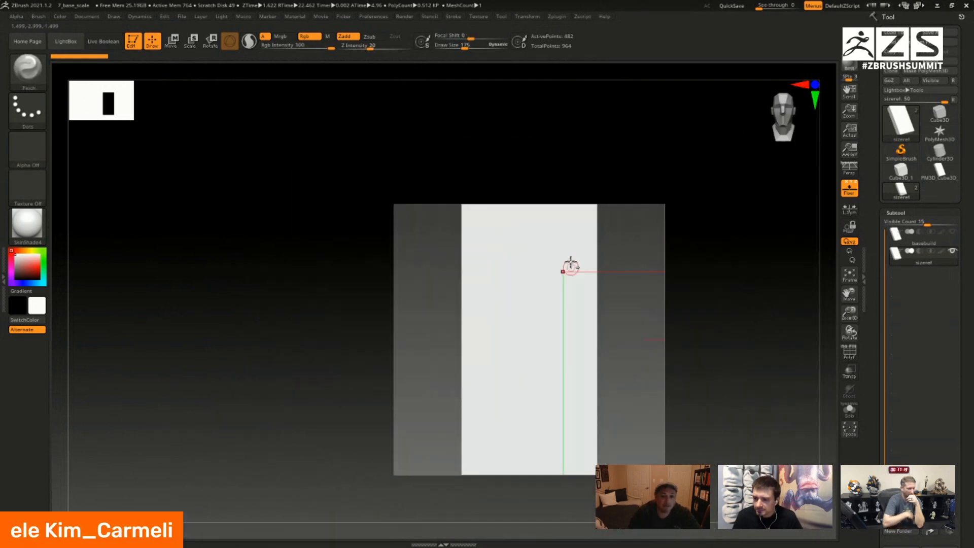
- Expand the Front-Back settings of the floor grid and preview its assigned reference maps
left_click(113, 17)
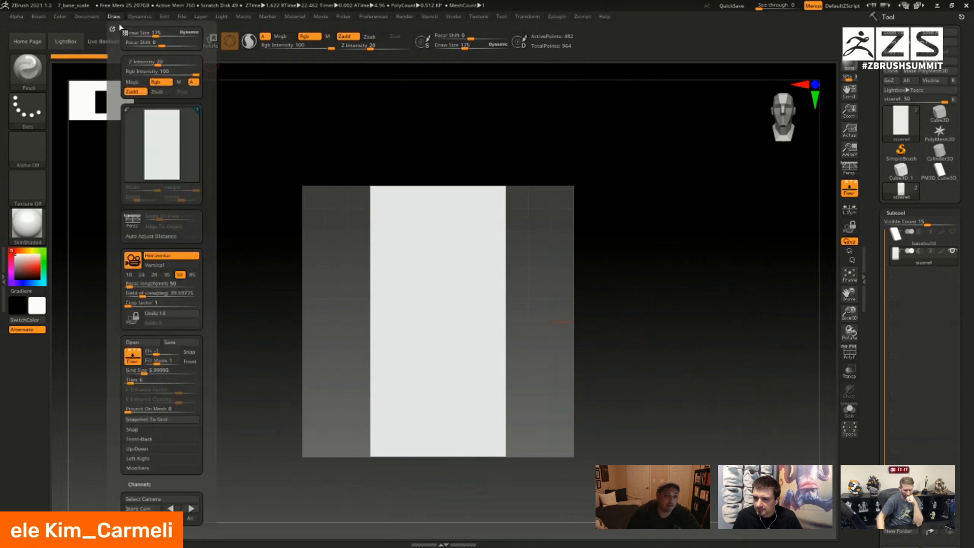
scroll(212, 435, "down", 2)
scroll(212, 435, "up", 2)
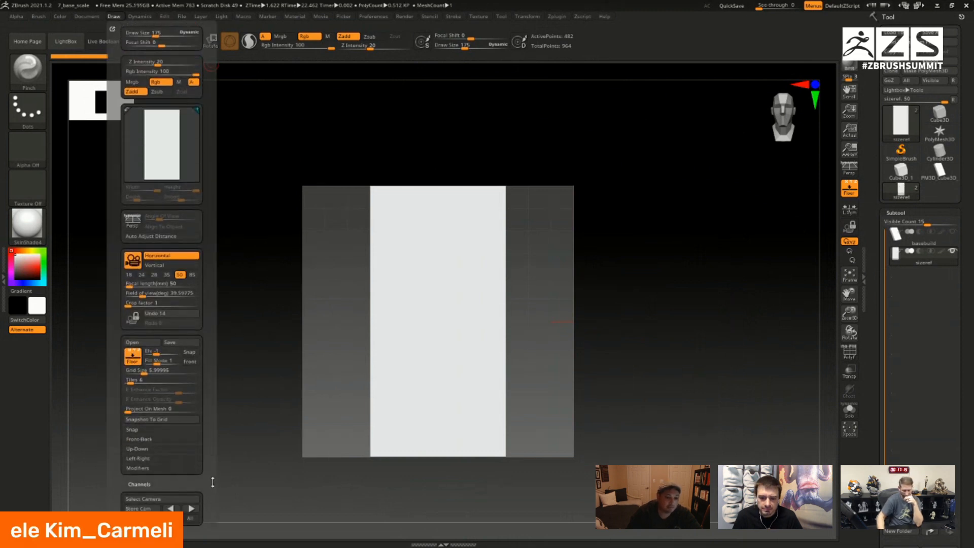
left_click(108, 18)
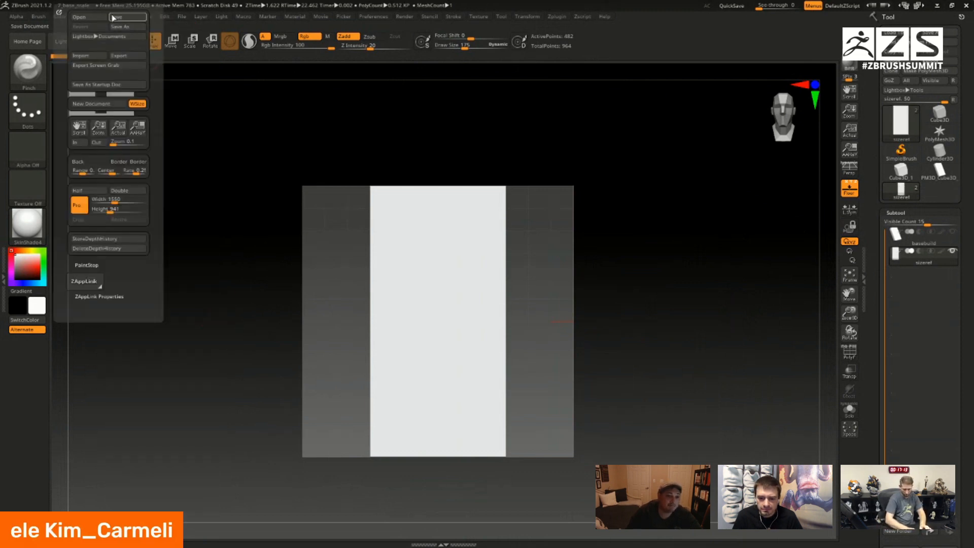
left_click(111, 17)
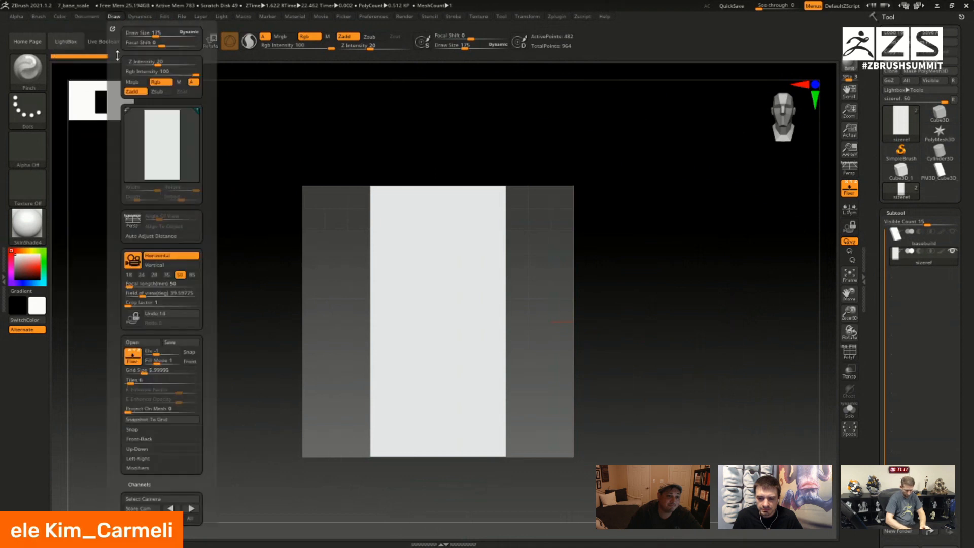
scroll(217, 279, "down", 3)
scroll(218, 278, "up", 3)
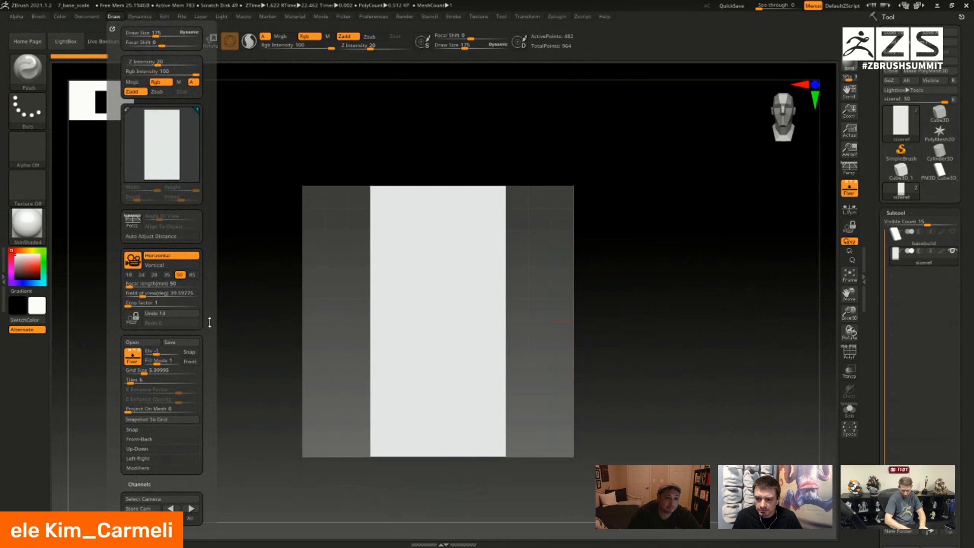
left_click(151, 440)
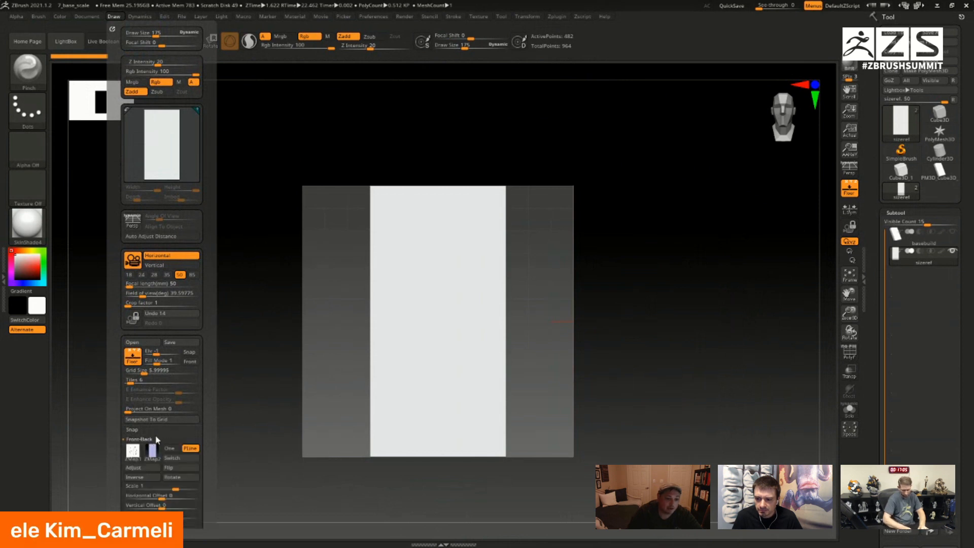
mouse_move(133, 455)
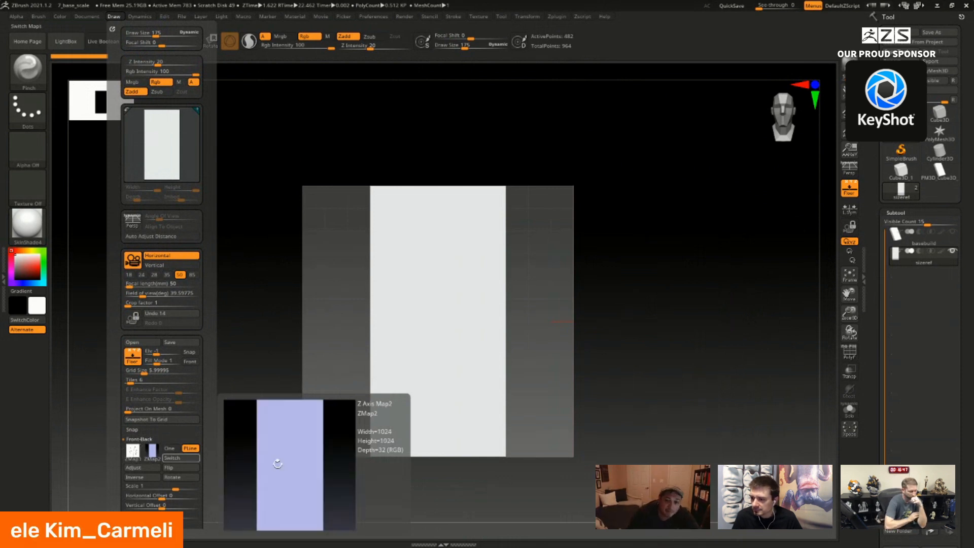
- Make basebuild the active subtool, align the view to its front and show its polyframe
mouse_move(659, 302)
left_mouse_down()
mouse_move(685, 318)
mouse_move(616, 337)
left_mouse_up()
left_click_drag(610, 276, 711, 308, "alt")
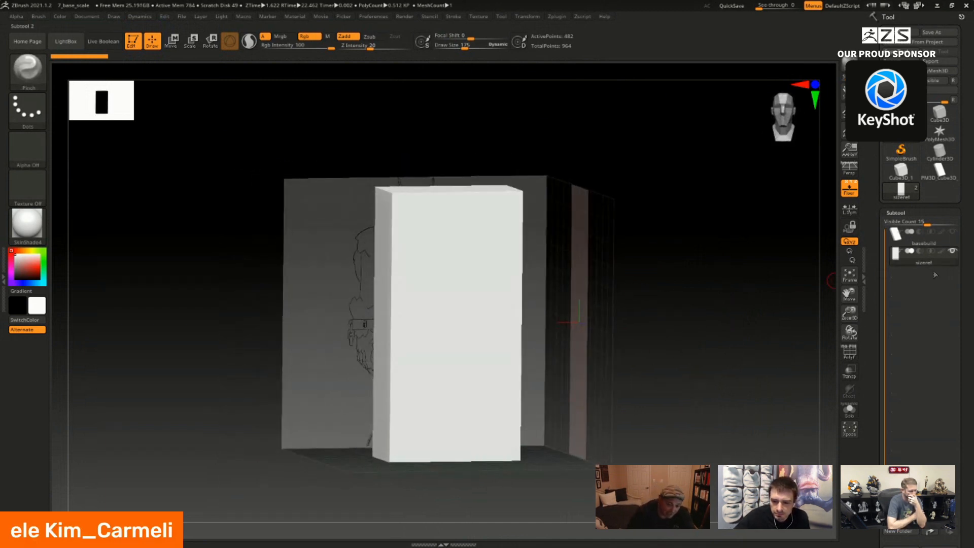
mouse_move(948, 261)
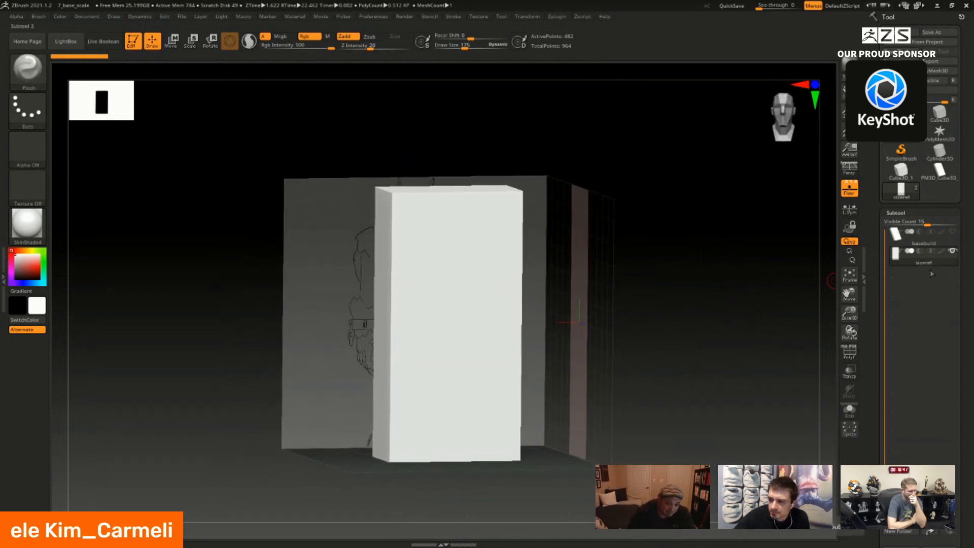
left_click(924, 244)
left_click_drag(679, 255, 664, 323)
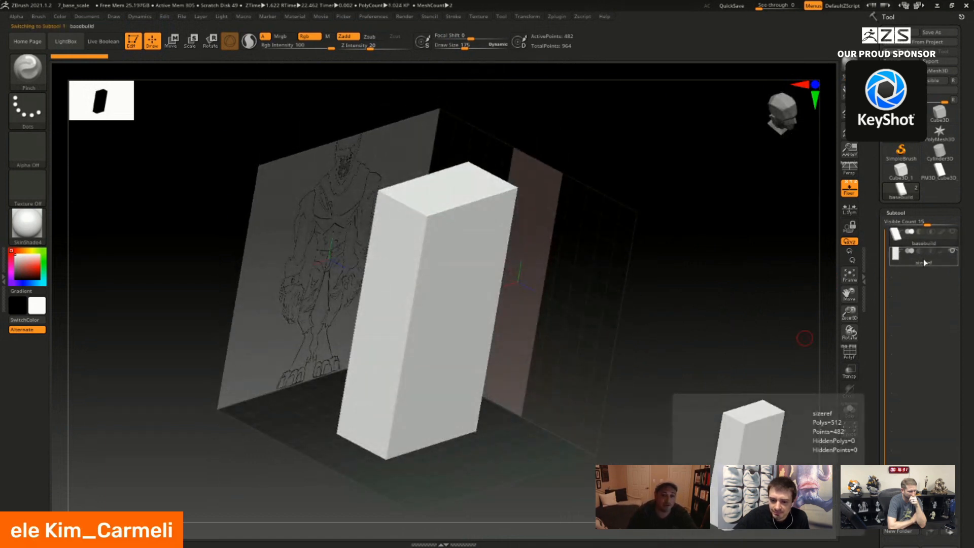
left_click_drag(696, 324, 644, 298, "shift")
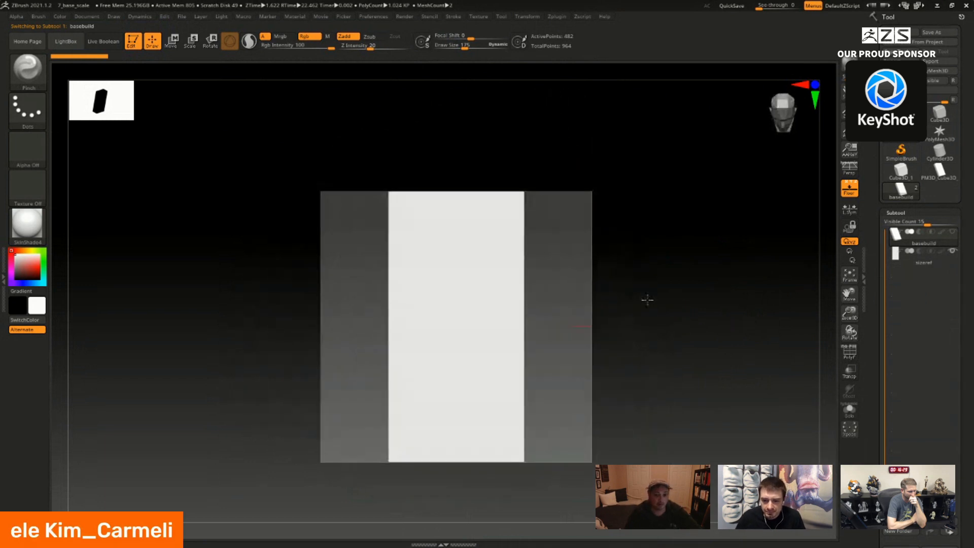
left_click_drag(589, 330, 641, 341, "shift")
key("shift+f")
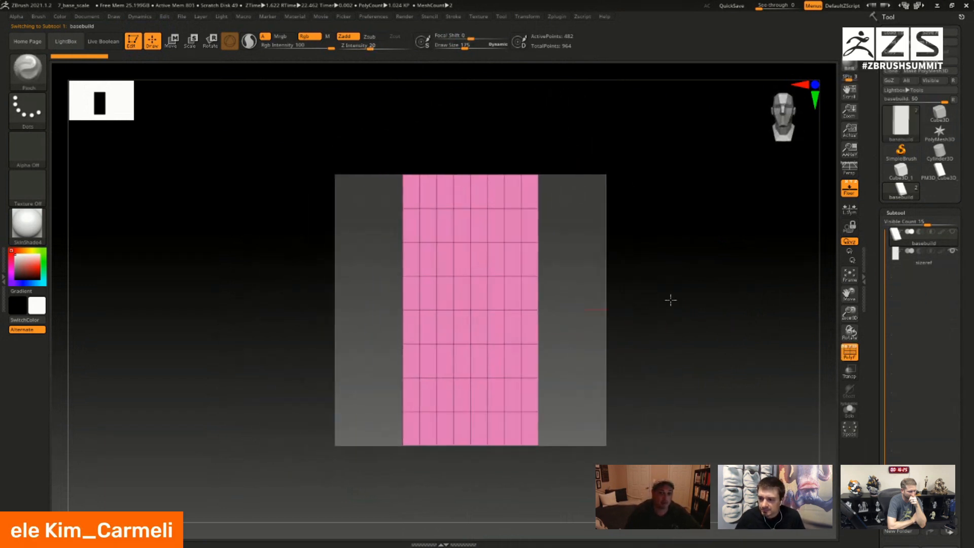
- Append a Sphere3D as a new subtool alongside basebuild and sizeref
left_click_drag(670, 300, 563, 325)
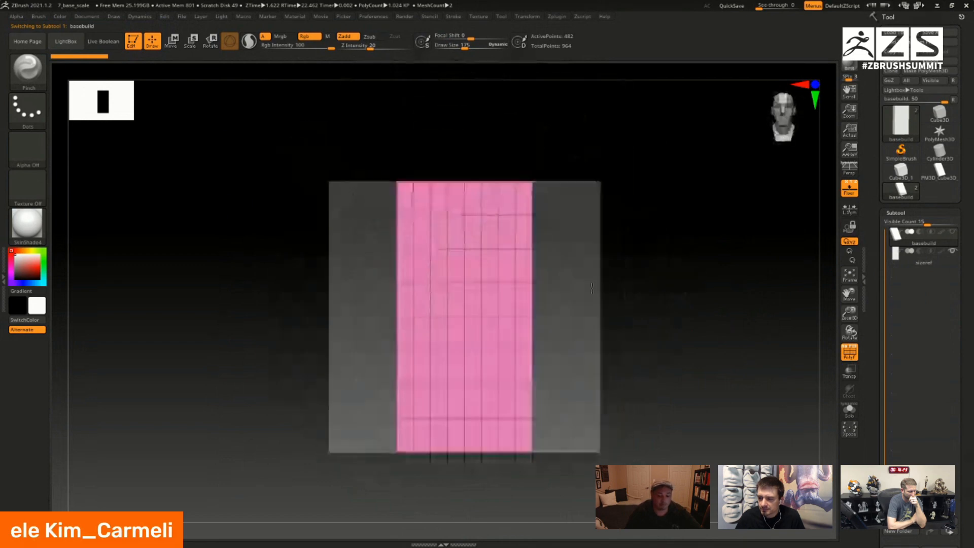
left_click_drag(550, 269, 558, 321, "alt")
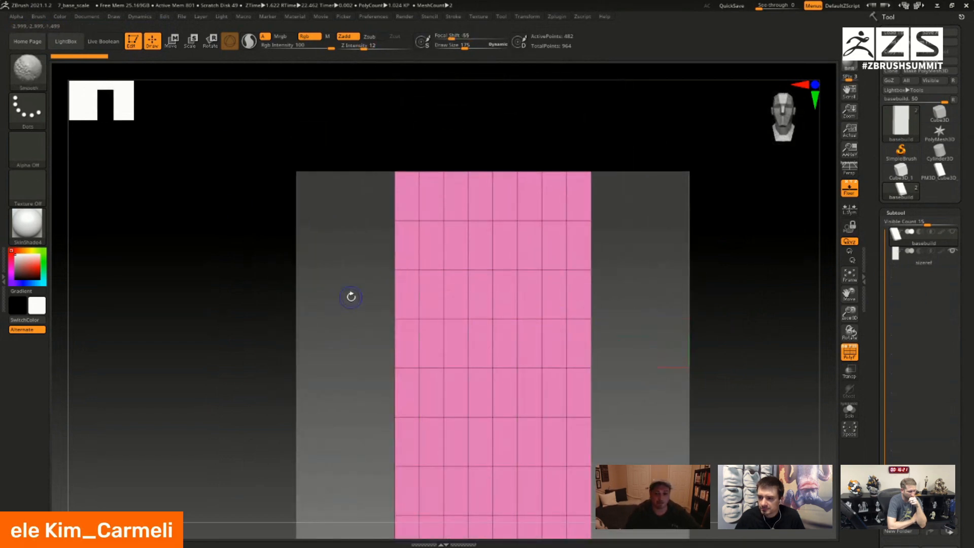
left_click_drag(163, 233, 516, 338)
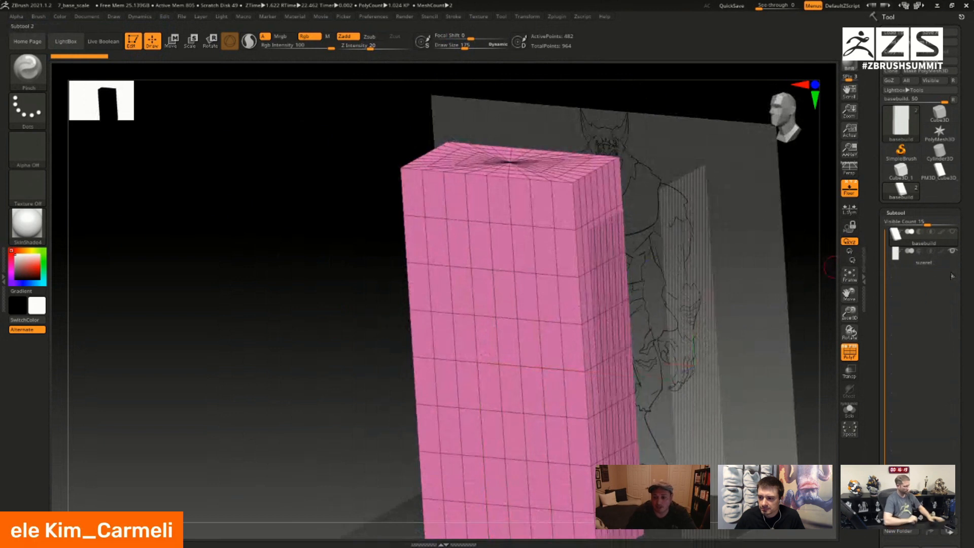
scroll(931, 355, "down", 3)
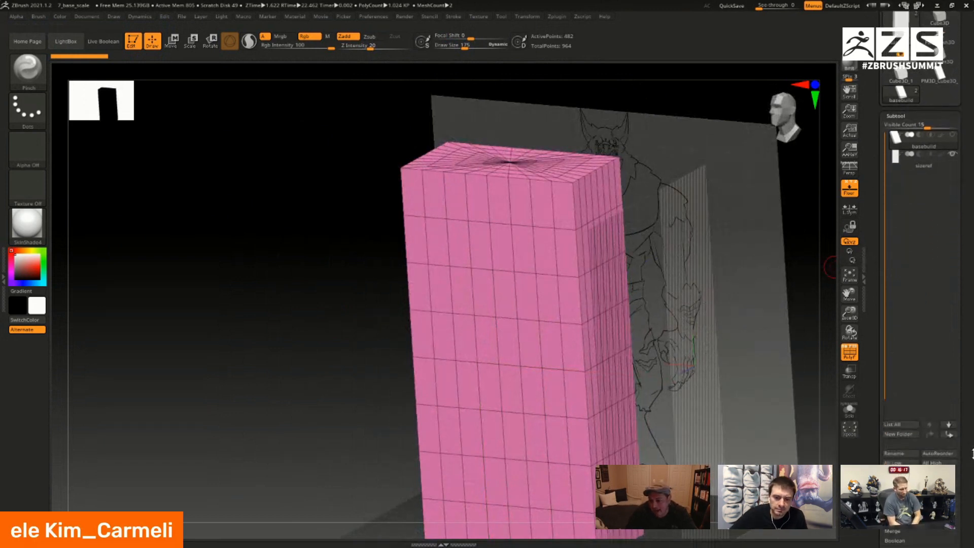
left_click(939, 481)
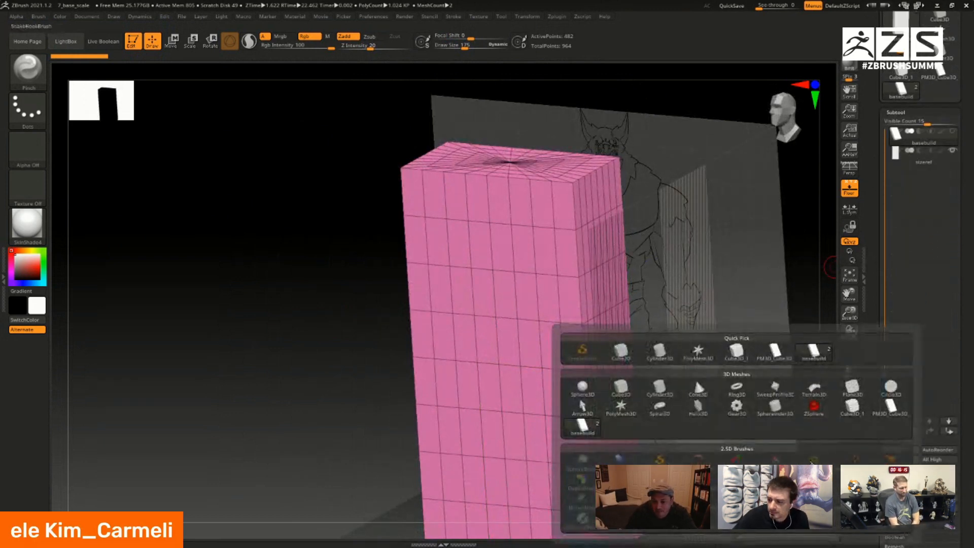
left_click(584, 387)
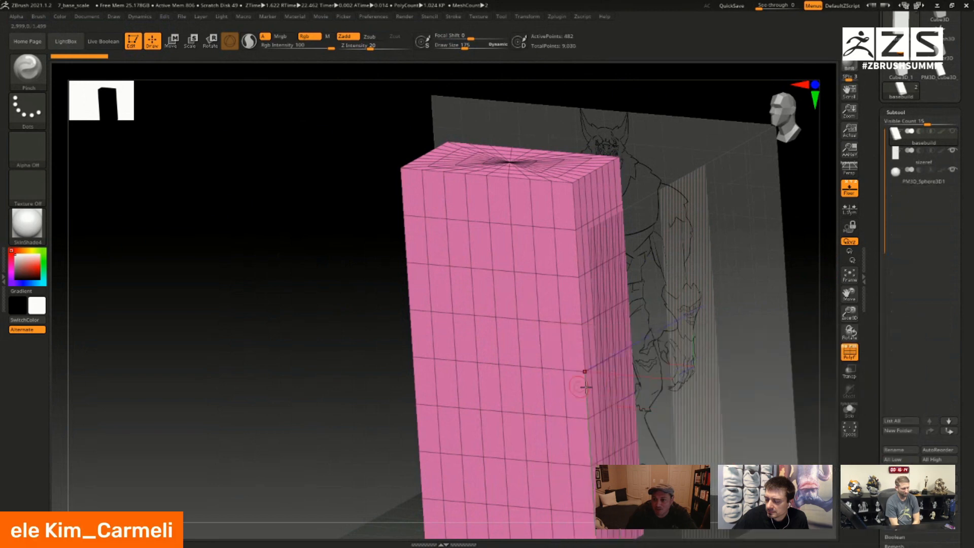
- Make the new sphere the active subtool, hide basebuild and sizeref, and align the view to the front
left_click(912, 183)
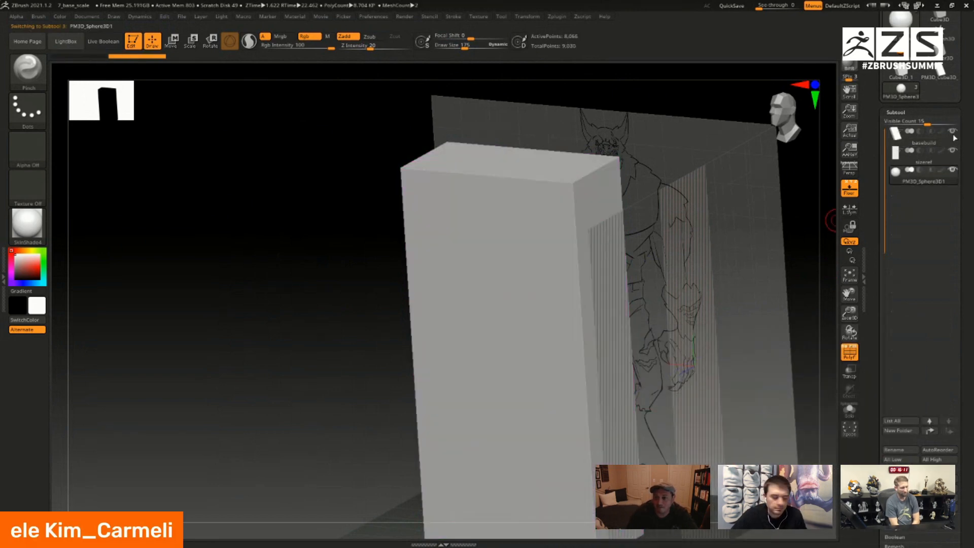
left_click(952, 151)
left_click_drag(771, 280, 728, 291, "shift")
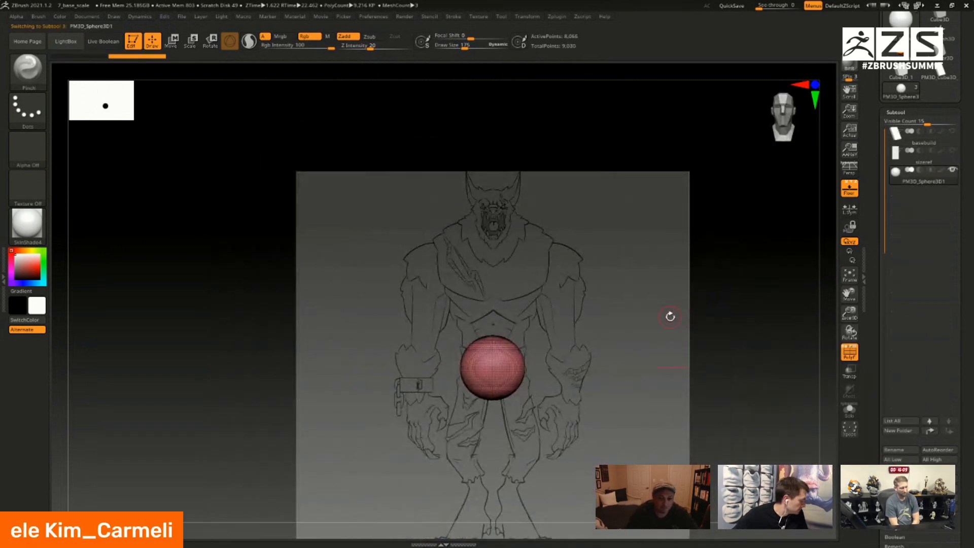
- Stretch the sphere vertically into an egg shape and move it up over the creature drawing's chest
key("e")
left_click_drag(492, 332, 492, 313)
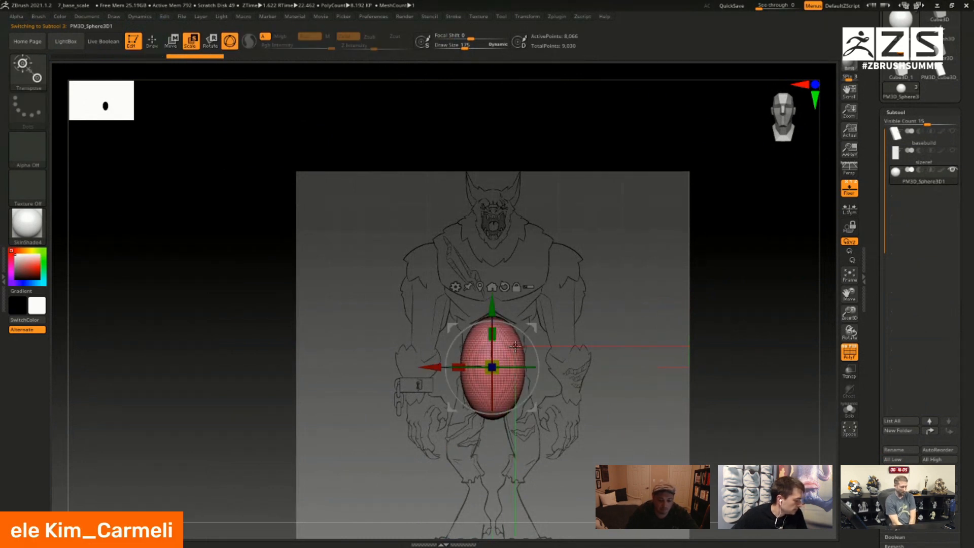
key("q")
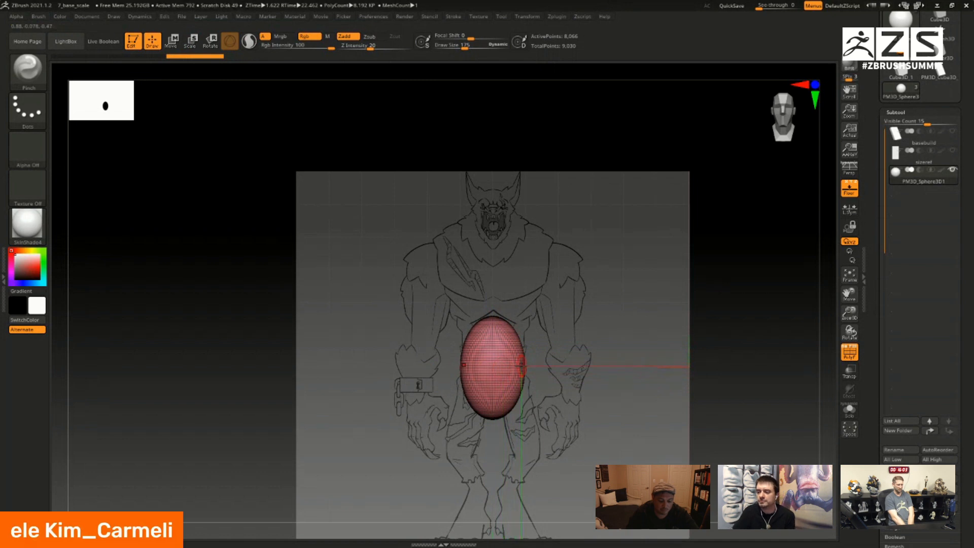
right_click_drag(528, 362, 531, 360, "alt")
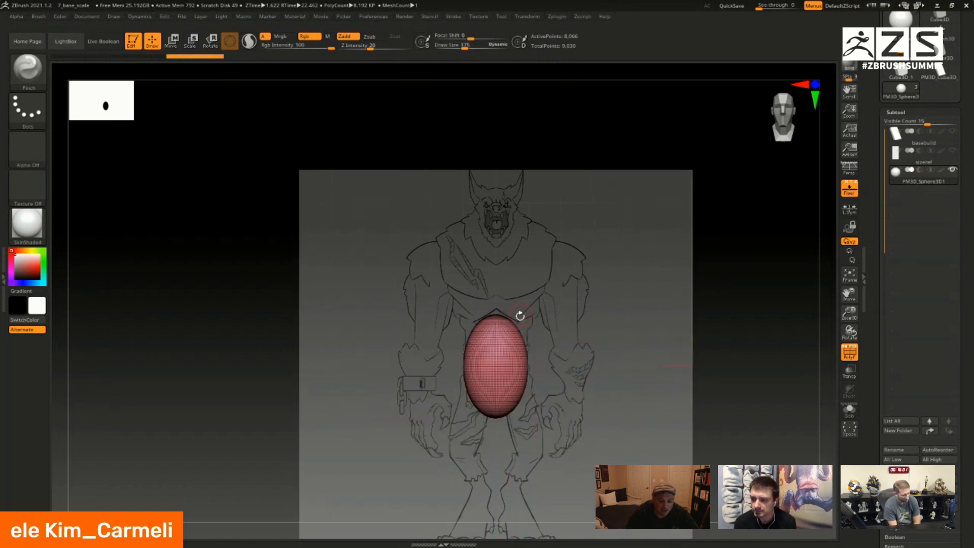
key("w")
left_click_drag(496, 306, 496, 220)
right_click_drag(586, 239, 609, 339, "alt")
right_click_drag(696, 339, 644, 338)
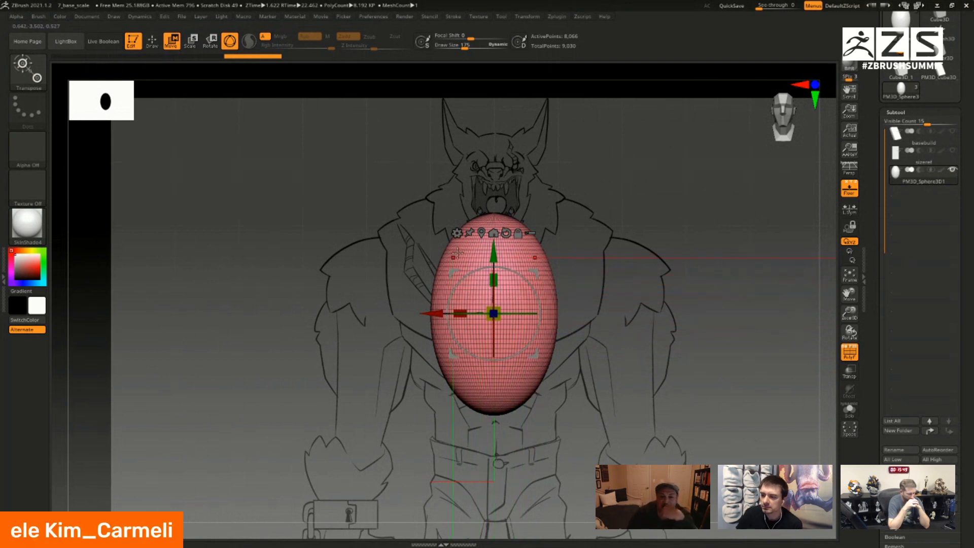
- Apply the Deformer Soft to the egg shape and widen its upper end towards the drawing's shoulders
left_click(456, 233)
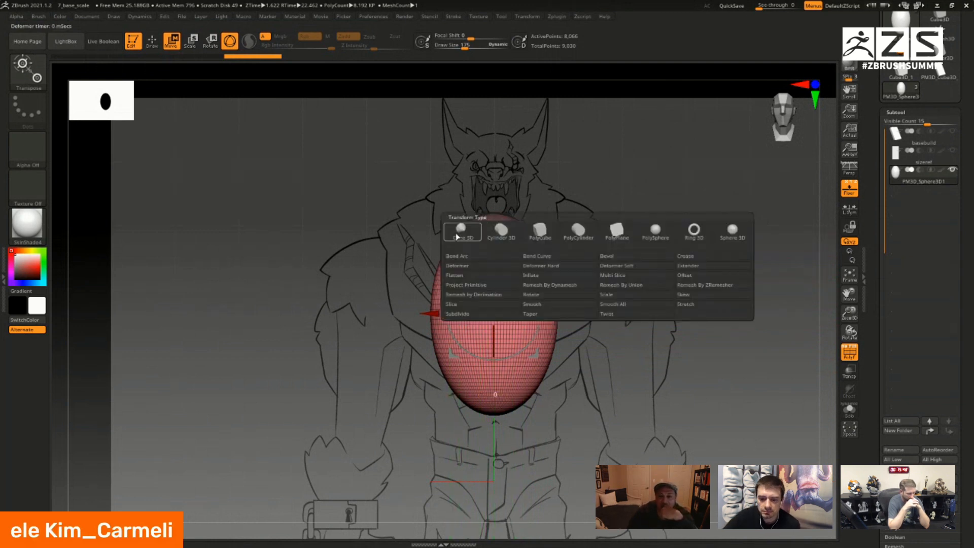
left_click(614, 265)
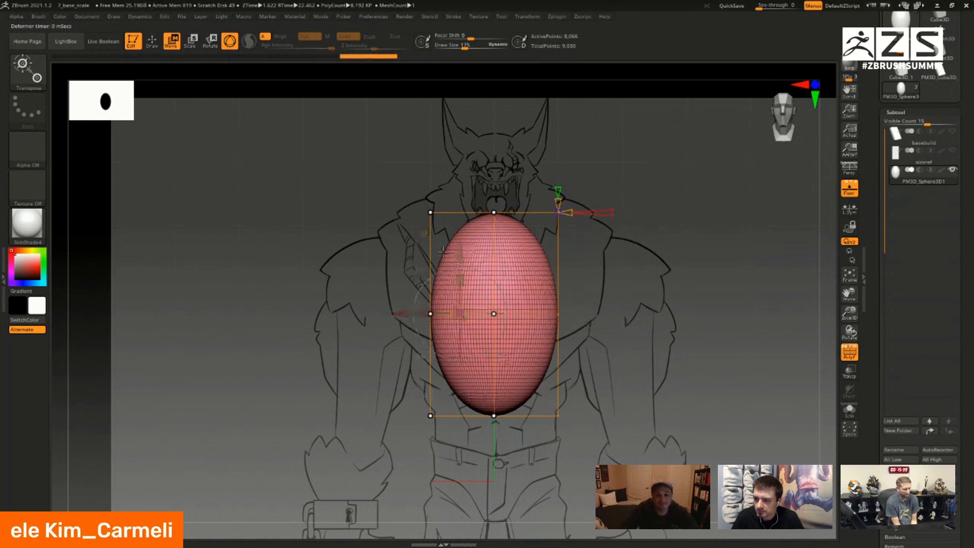
key("ctrl")
mouse_move(327, 244)
left_mouse_down()
mouse_move(604, 487)
mouse_move(671, 393)
mouse_move(672, 350)
left_mouse_up()
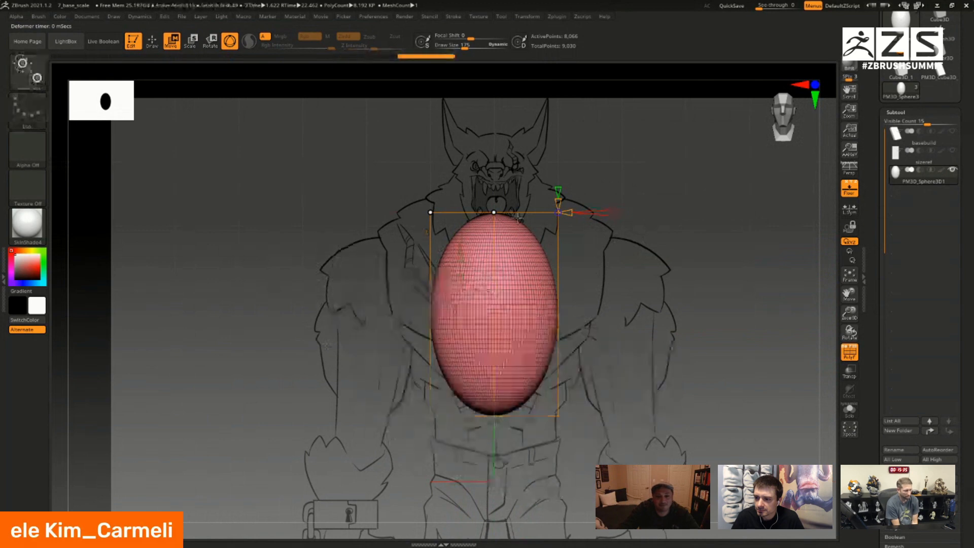
left_click_drag(430, 213, 296, 226)
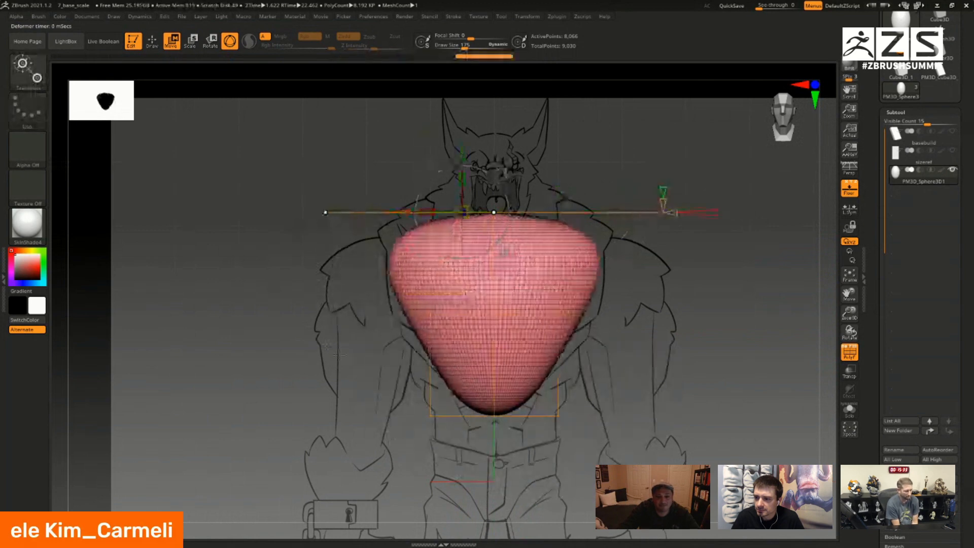
left_click_drag(307, 343, 351, 350)
key("ctrl+z")
key("ctrl+shift+z")
key("ctrl+z")
key("ctrl+z")
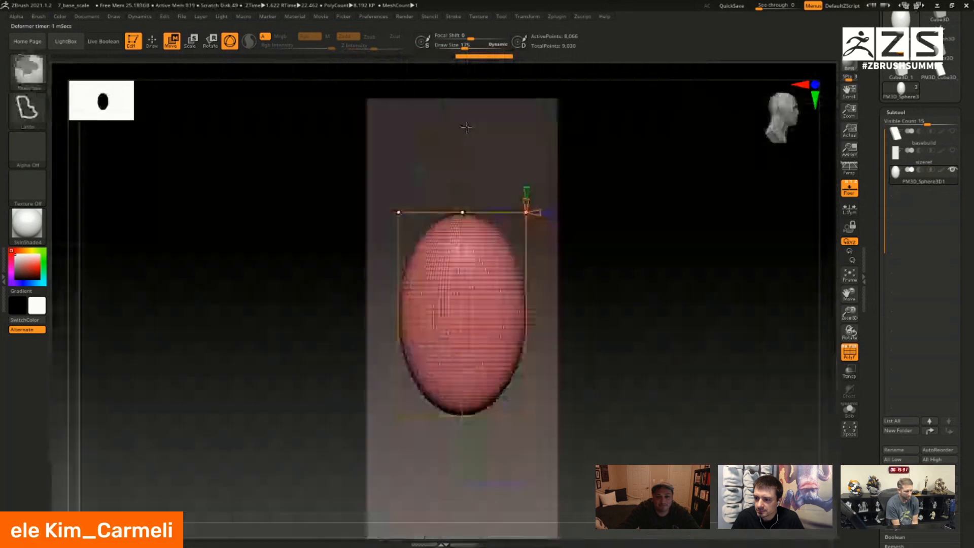
- Adjust the torso's upper end with the deformer from the side, and accept the deformation
left_click_drag(487, 381, 426, 356, "ctrl")
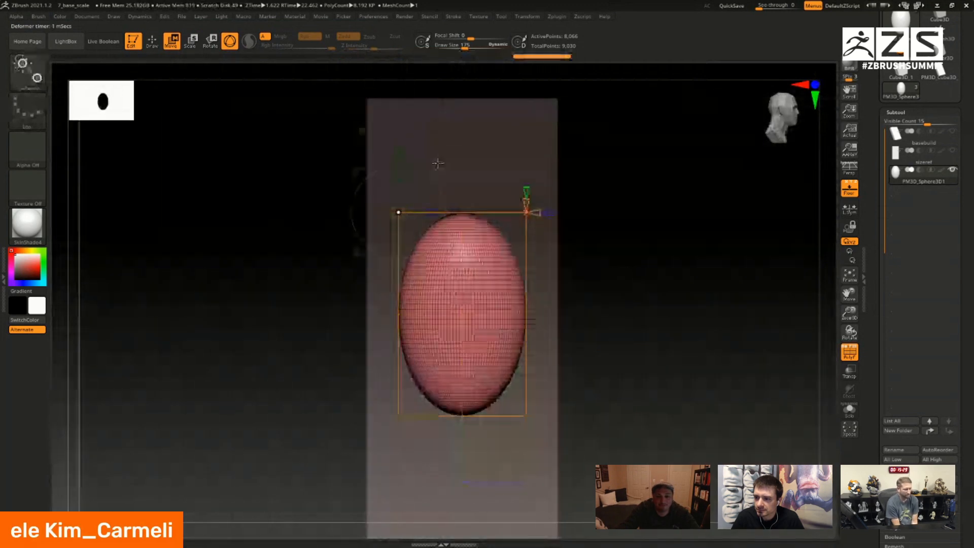
mouse_move(398, 212)
left_mouse_down()
mouse_move(364, 210)
mouse_move(330, 183)
mouse_move(302, 189)
mouse_move(310, 184)
left_mouse_up()
left_click(360, 131)
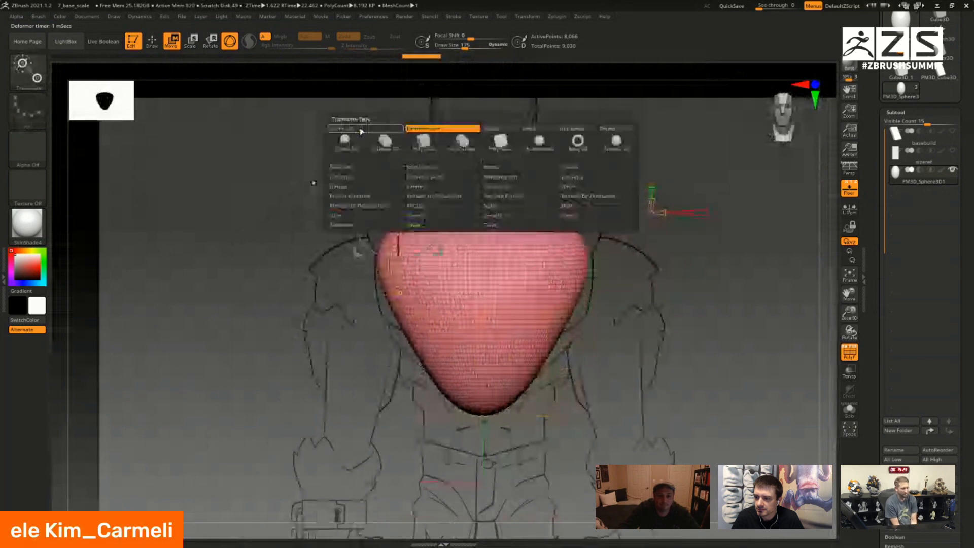
left_click(384, 142)
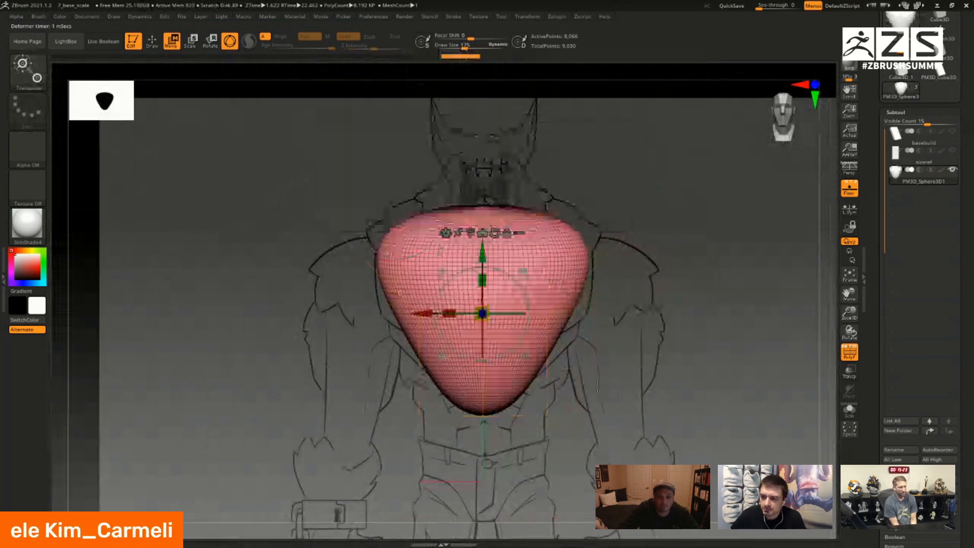
- Choose the MoveInfiniteDepth brush and enlarge its draw size to 941 for reshaping the whole torso
mouse_move(607, 362)
left_mouse_down("alt")
mouse_move(568, 290)
mouse_move(549, 290)
left_mouse_up("alt")
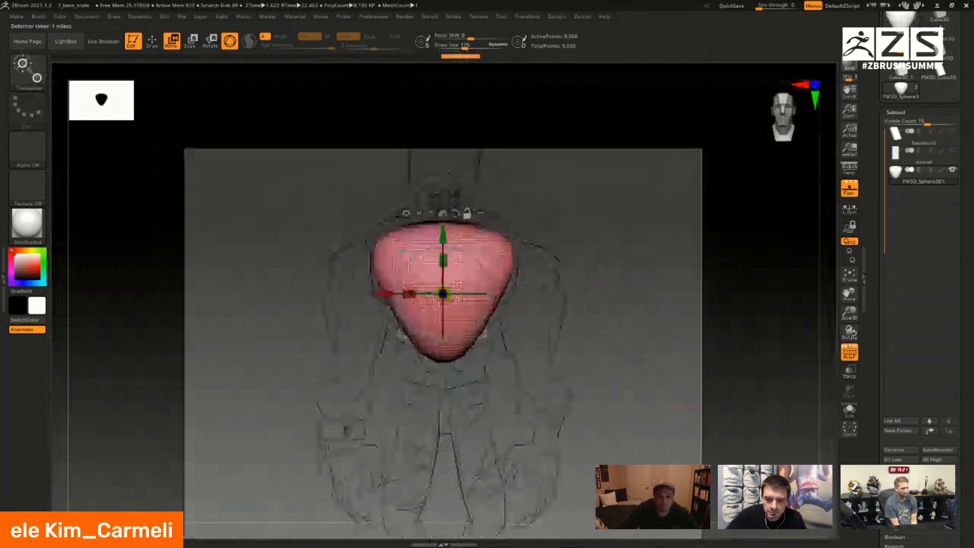
key("q")
key("b")
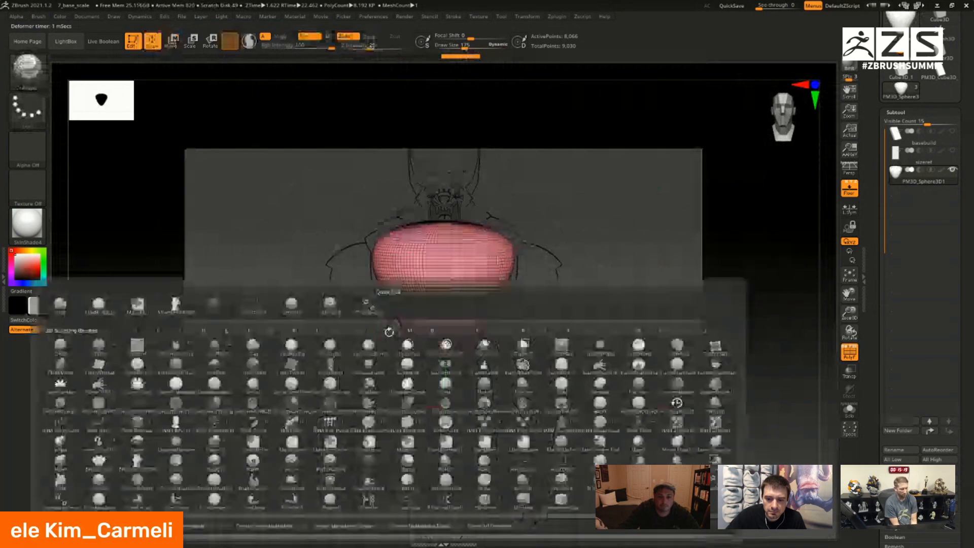
key("m")
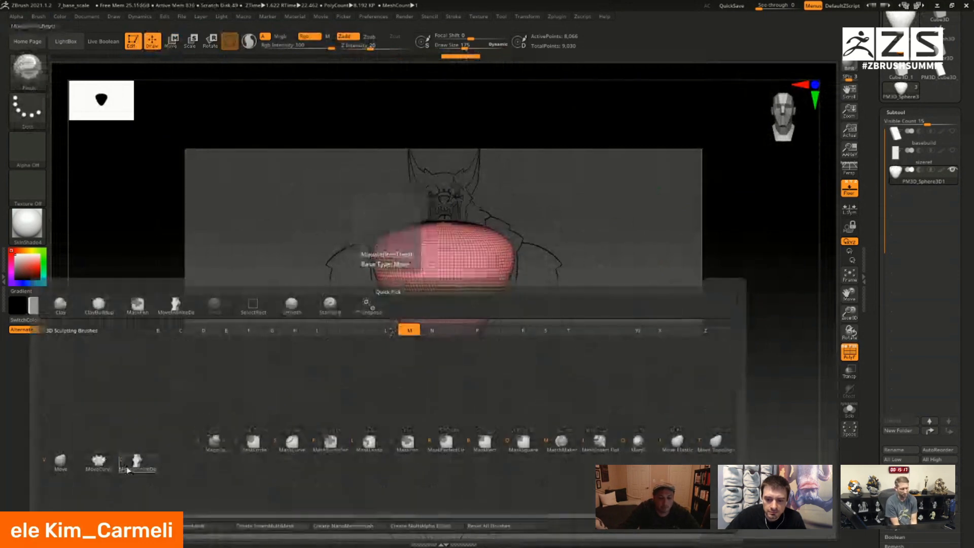
left_click(128, 470)
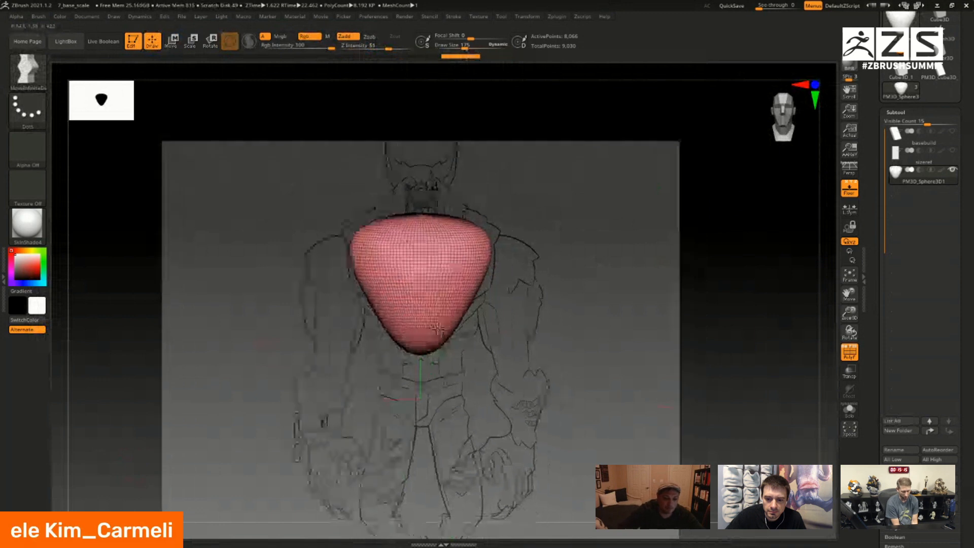
right_click_drag(438, 329, 436, 329, "ctrl")
key("s")
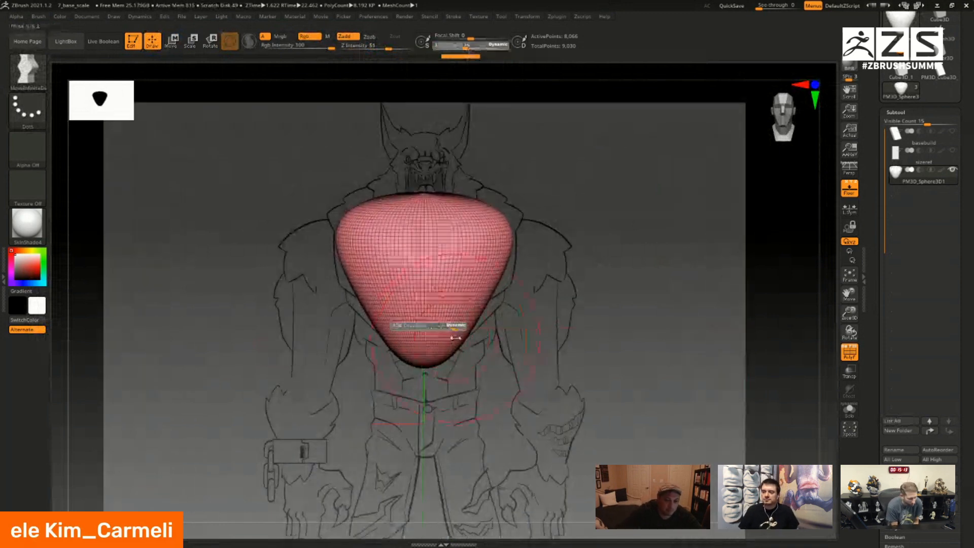
left_click_drag(455, 338, 526, 292)
key("ctrl+z")
- Widen the torso's waist and shoulders, raise its top towards the neck and pull its lower end down to the crotch
left_click_drag(461, 350, 495, 332)
left_click_drag(460, 198, 449, 182)
left_click_drag(472, 222, 500, 219)
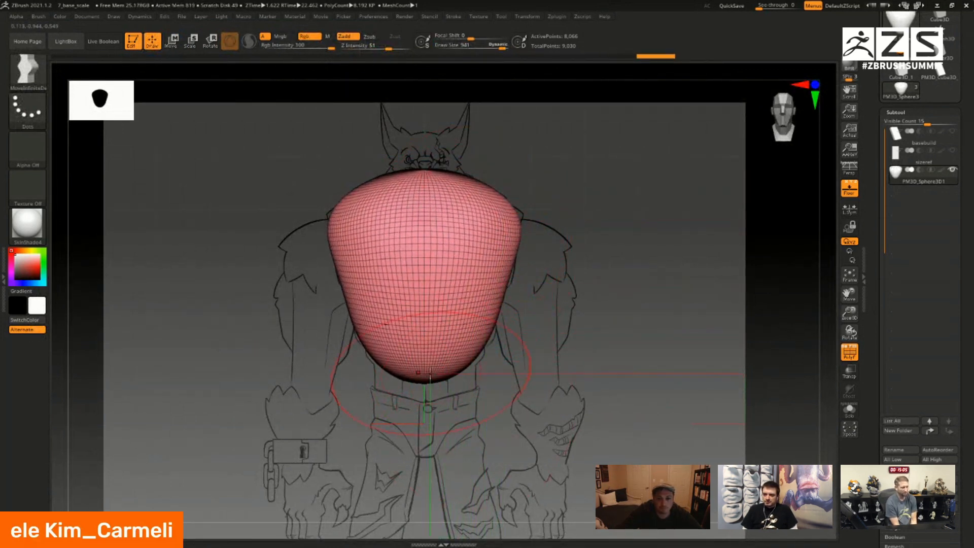
left_click_drag(437, 397, 436, 447)
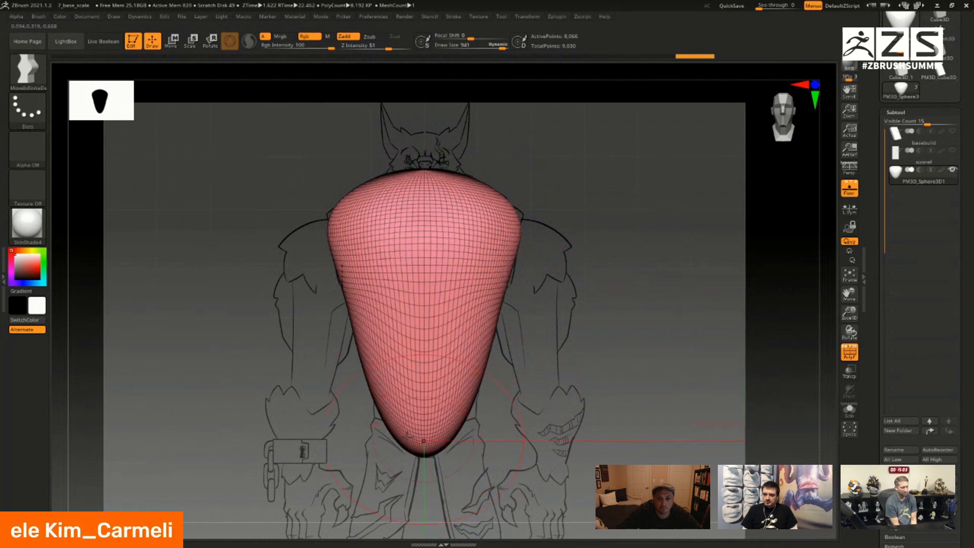
- Mask the lower half of the torso from the side view
mouse_move(435, 447)
right_mouse_down("shift")
mouse_move(422, 432)
mouse_move(476, 409)
mouse_move(512, 412)
mouse_move(462, 353)
mouse_move(435, 359)
mouse_move(350, 441)
right_mouse_up("shift")
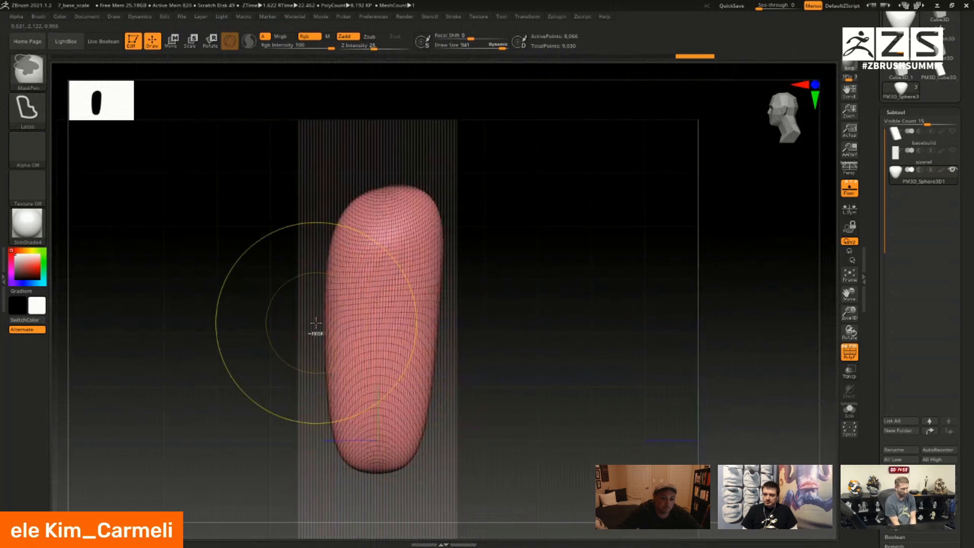
left_click_drag(317, 323, 477, 304, "ctrl")
left_click(587, 326, "ctrl")
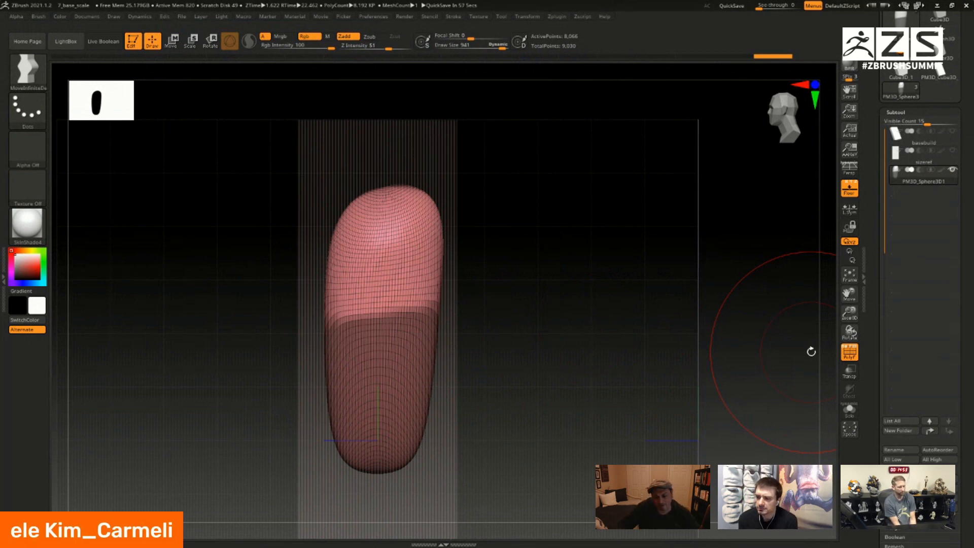
- Examine the torso against the reference grid and expand the Image Plane settings to view the image loading options
mouse_move(535, 272)
left_mouse_down()
mouse_move(585, 287)
mouse_move(574, 374)
mouse_move(592, 370)
mouse_move(555, 291)
mouse_move(528, 321)
left_mouse_up()
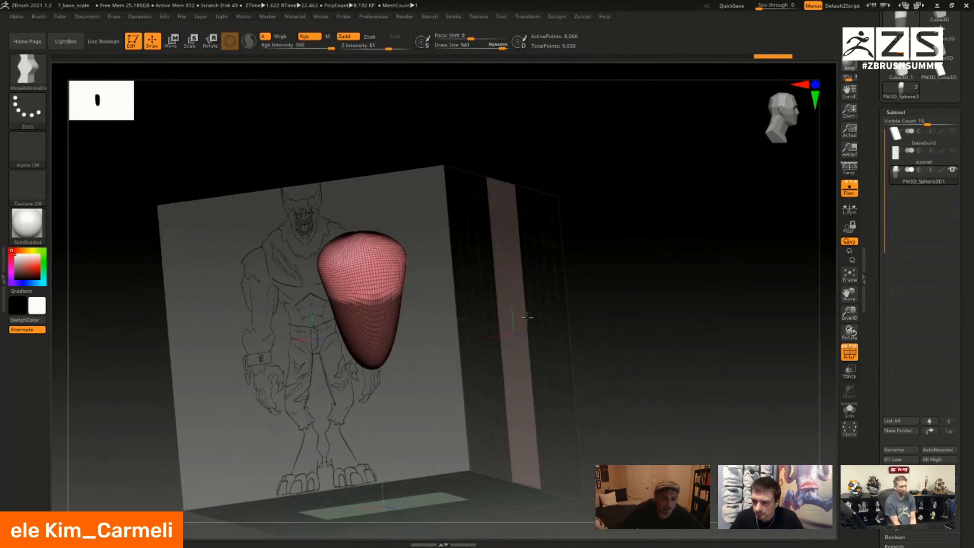
mouse_move(432, 311)
left_mouse_down("alt")
mouse_move(471, 318)
mouse_move(482, 371)
mouse_move(581, 385)
mouse_move(541, 336)
left_mouse_up("alt")
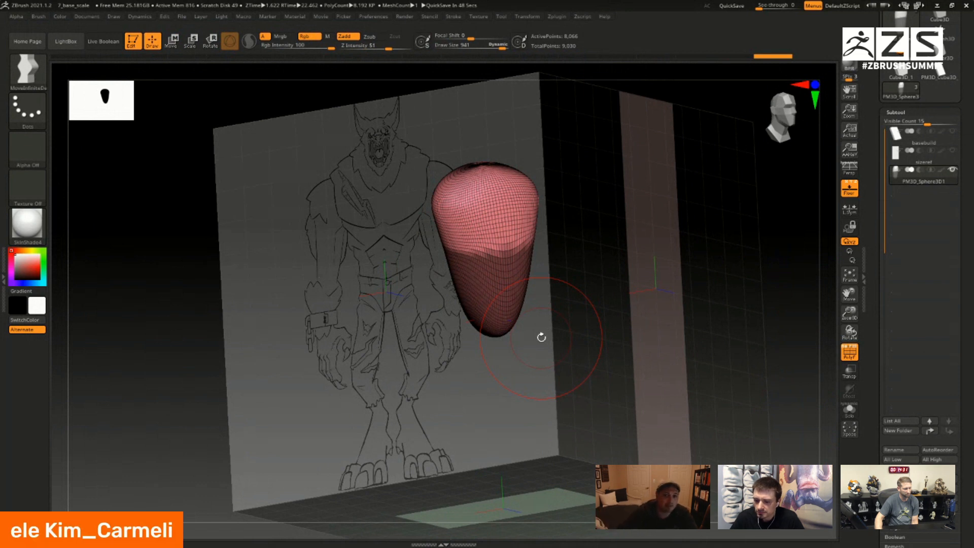
left_click(478, 17)
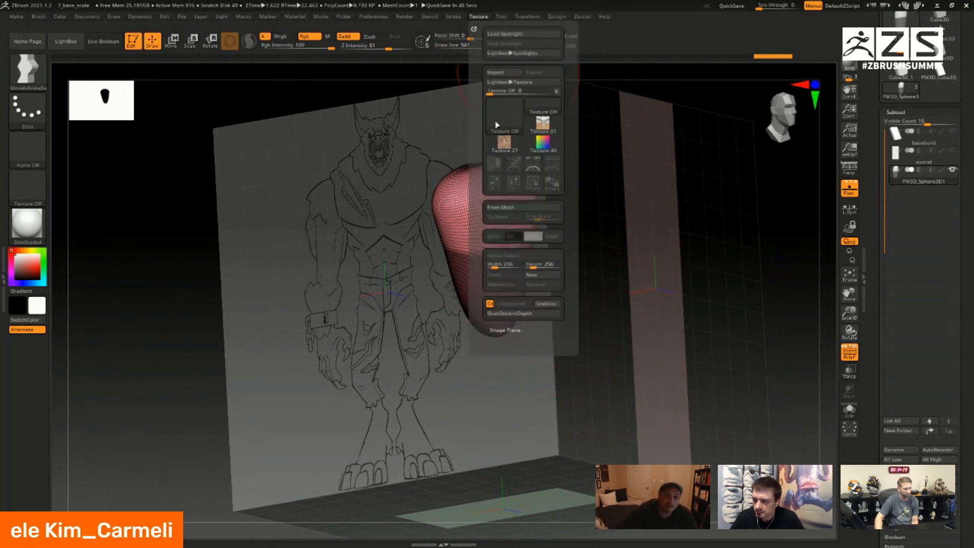
left_click(505, 329)
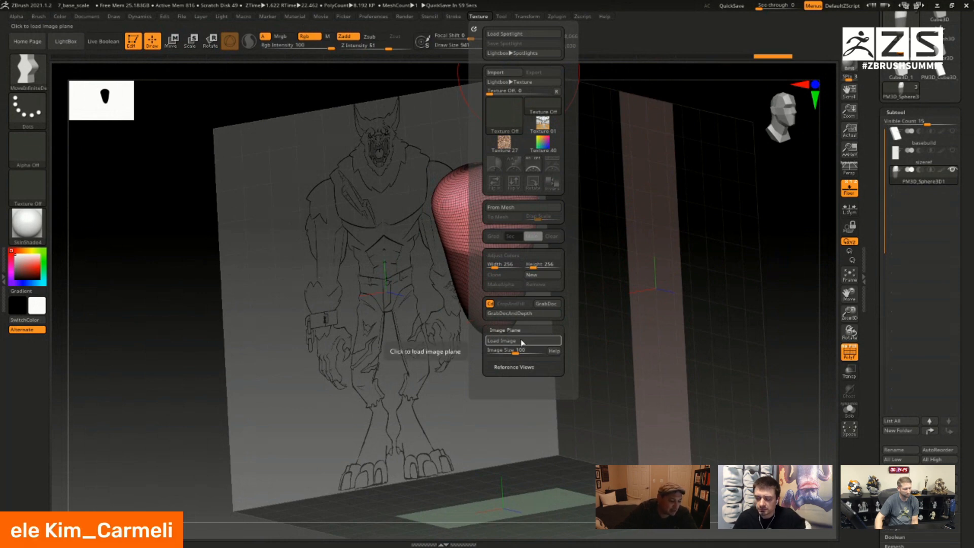
left_click_drag(406, 411, 440, 391)
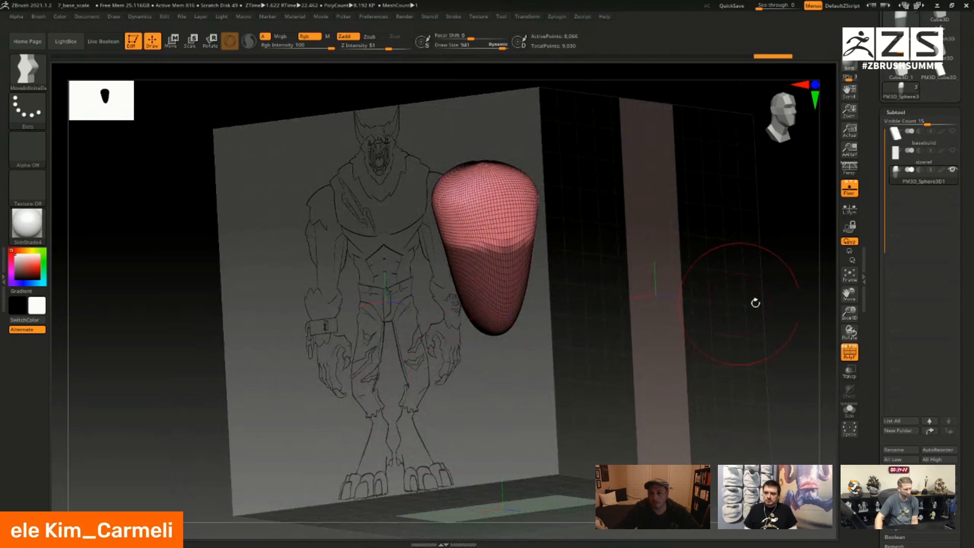
- Hide the torso's polyframe, clear its mask and view it from the side
left_click(848, 351)
left_click_drag(561, 339, 545, 366)
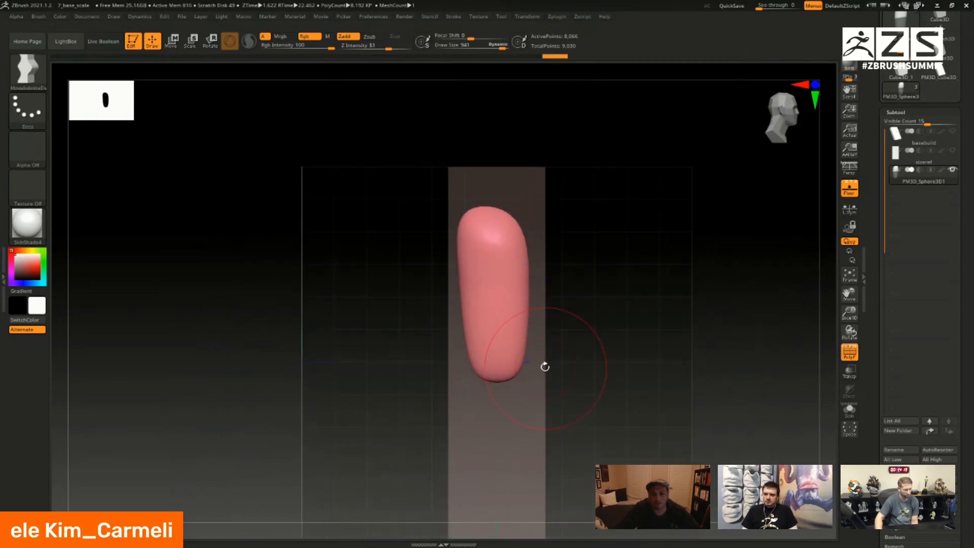
- Mask the lower half of the torso in side view and pull the unmasked chest forward
mouse_move(427, 255)
left_mouse_down("ctrl")
mouse_move(495, 189)
mouse_move(399, 202)
left_mouse_up("ctrl")
left_click(611, 363, "ctrl")
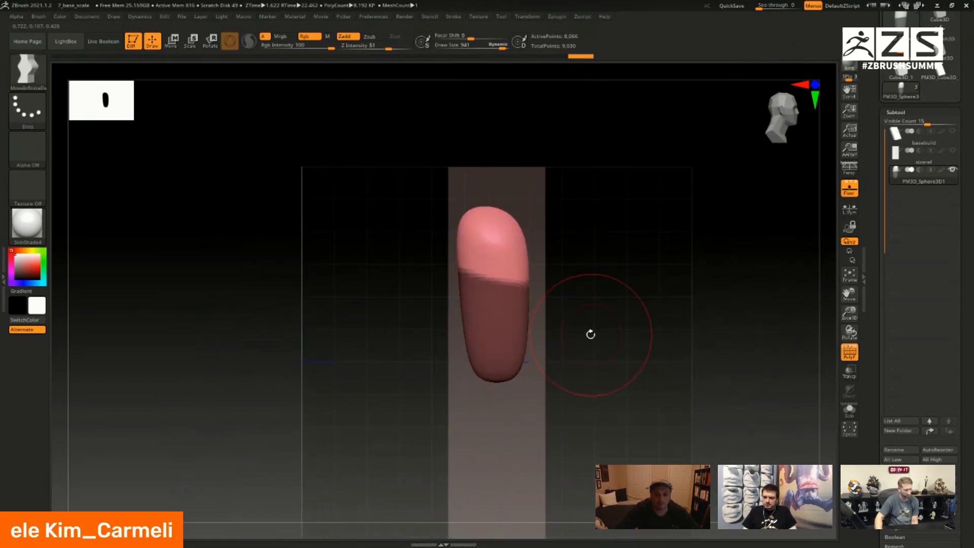
left_click_drag(523, 276, 541, 271)
left_click_drag(499, 242, 508, 232)
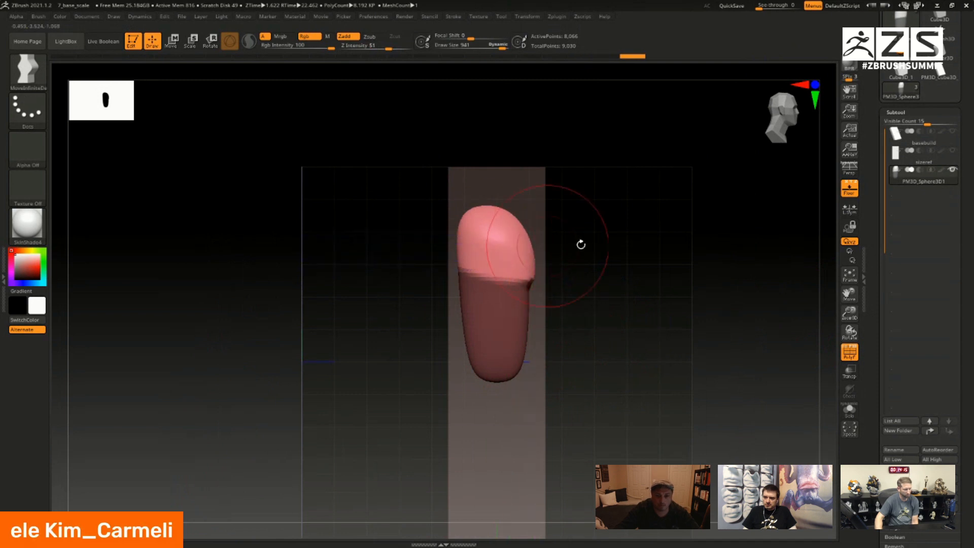
- Push the shoulders slightly outward and down to follow the front drawing, and clear the torso's mask
left_click_drag(581, 245, 544, 250, "shift")
right_click_drag(552, 250, 503, 395, "alt")
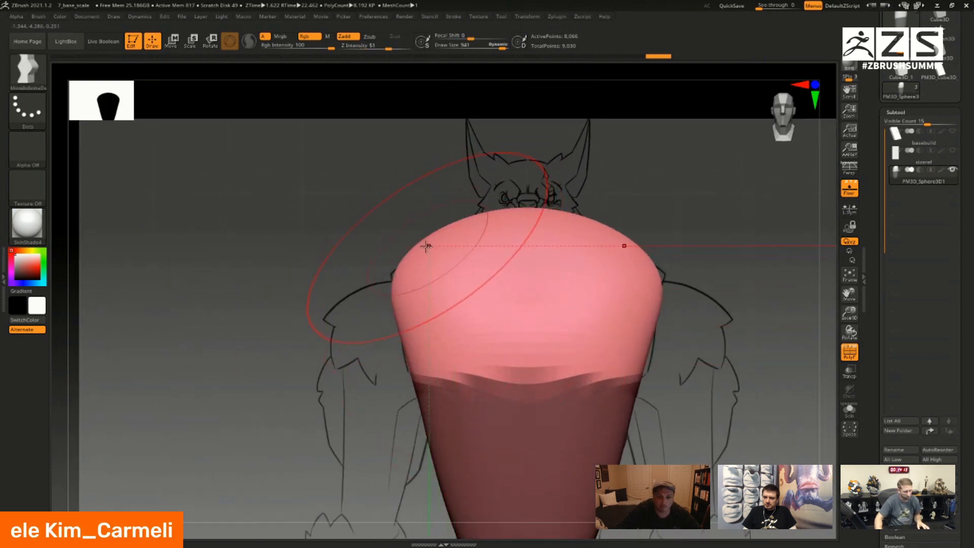
mouse_move(426, 246)
left_mouse_down()
mouse_move(429, 269)
mouse_move(417, 268)
left_mouse_up()
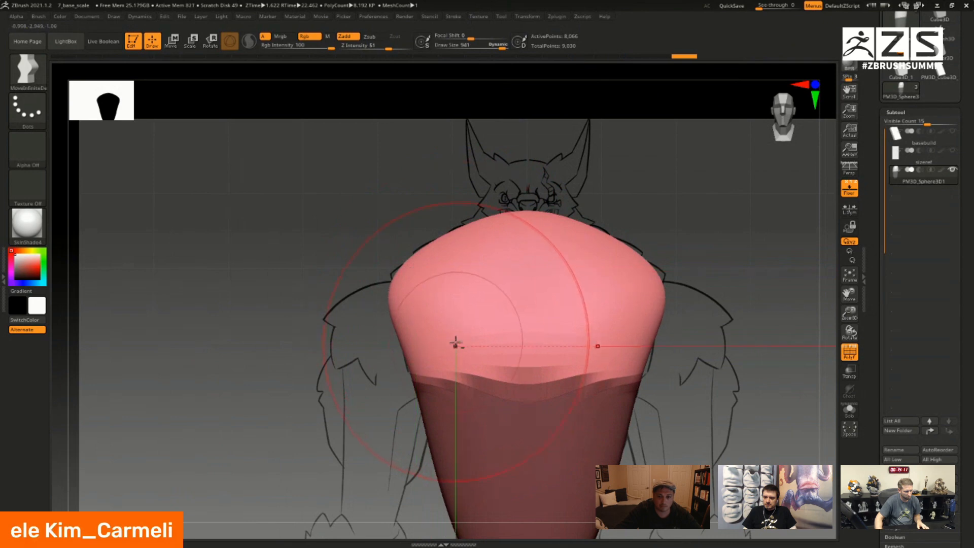
right_click_drag(472, 424, 447, 284, "alt")
left_click_drag(313, 373, 325, 340, "ctrl")
- Slim the sides of the torso's lower half and pull the lower edge of the ribcage down
right_click_drag(408, 459, 430, 286, "alt")
right_click_drag(354, 281, 413, 356, "alt")
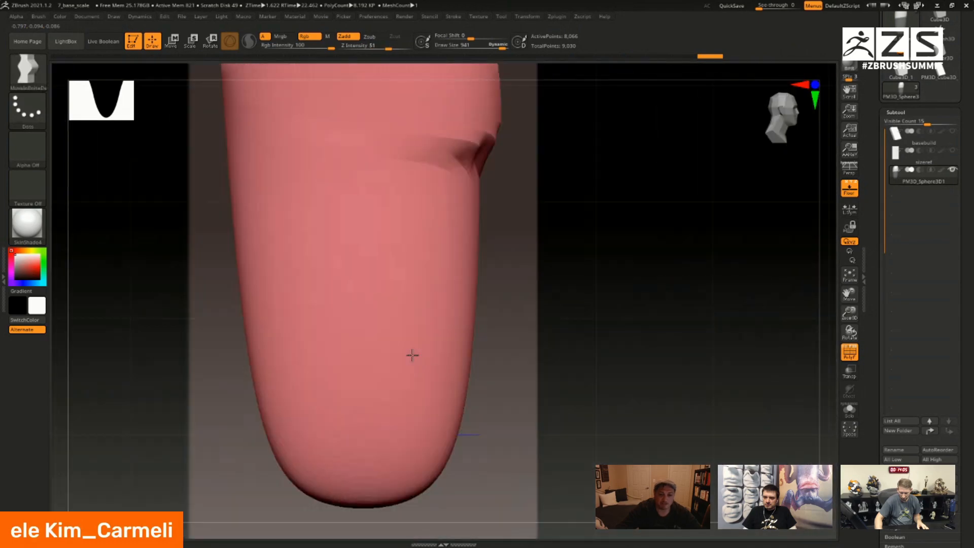
right_click_drag(466, 431, 426, 352, "alt")
mouse_move(426, 354)
right_mouse_down()
mouse_move(479, 370)
mouse_move(470, 303)
mouse_move(515, 364)
mouse_move(448, 361)
mouse_move(453, 379)
mouse_move(374, 348)
mouse_move(415, 376)
right_mouse_up()
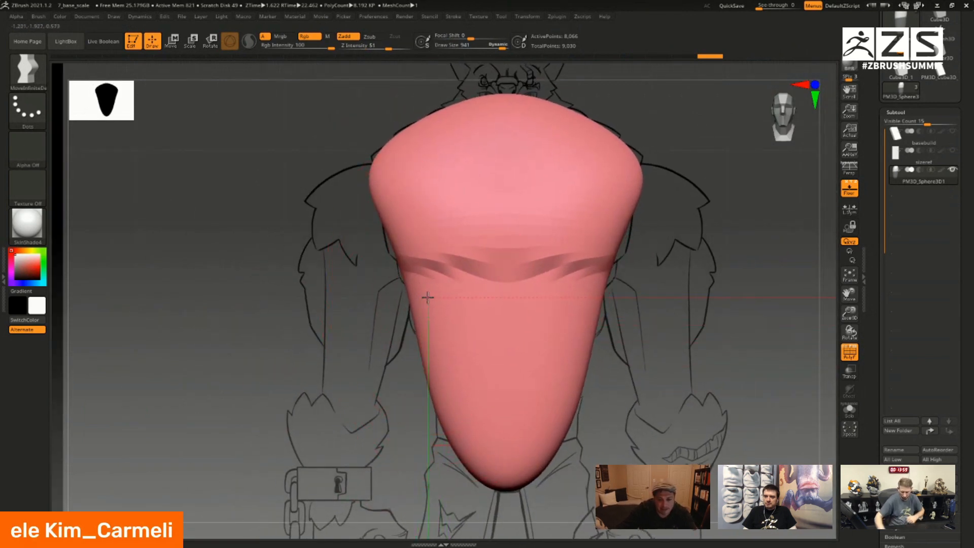
left_click_drag(428, 298, 431, 298)
left_click_drag(448, 383, 459, 394)
left_click_drag(417, 284, 419, 312)
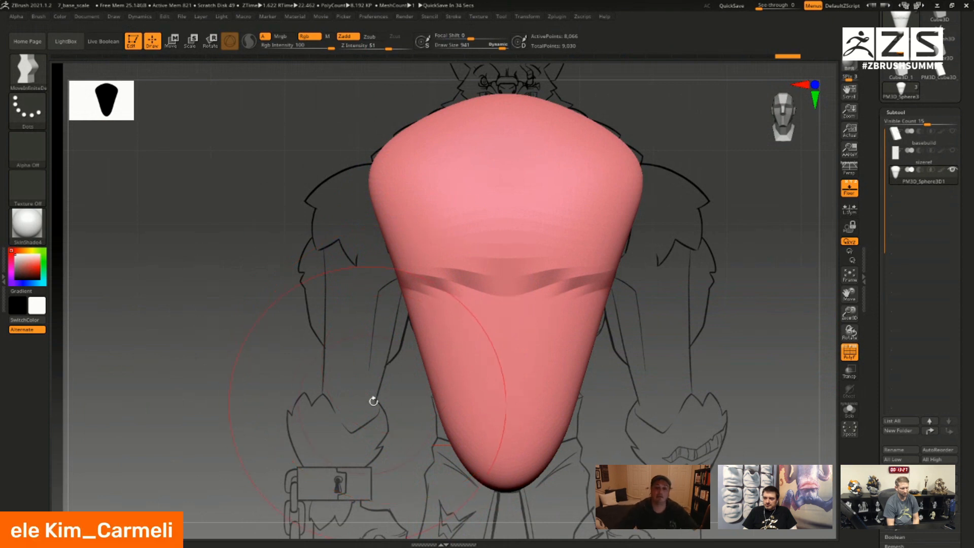
- Mask a band across the torso's middle, fill out the pelvis below it and clear the mask
right_click_drag(479, 425, 471, 346, "alt")
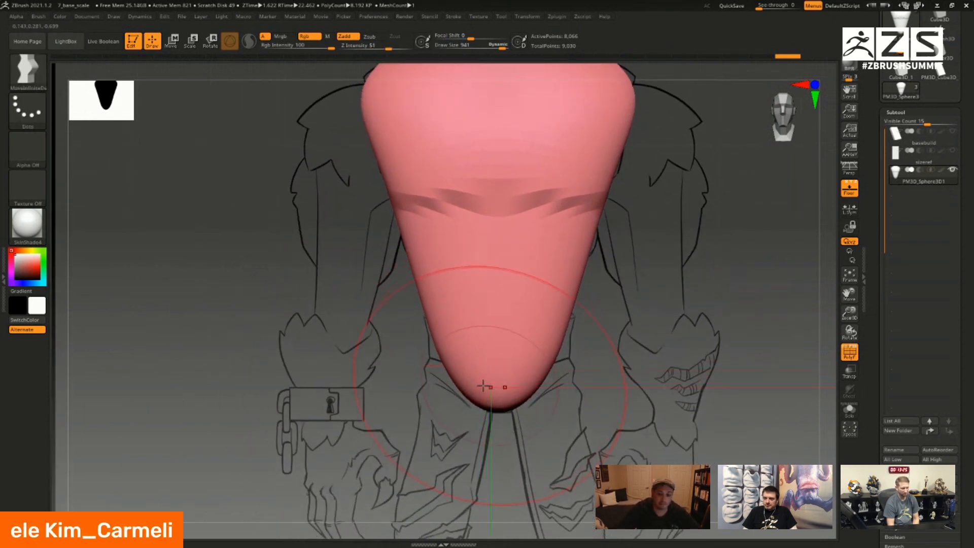
mouse_move(411, 294)
left_mouse_down("ctrl")
mouse_move(395, 107)
mouse_move(679, 256)
left_mouse_up("ctrl")
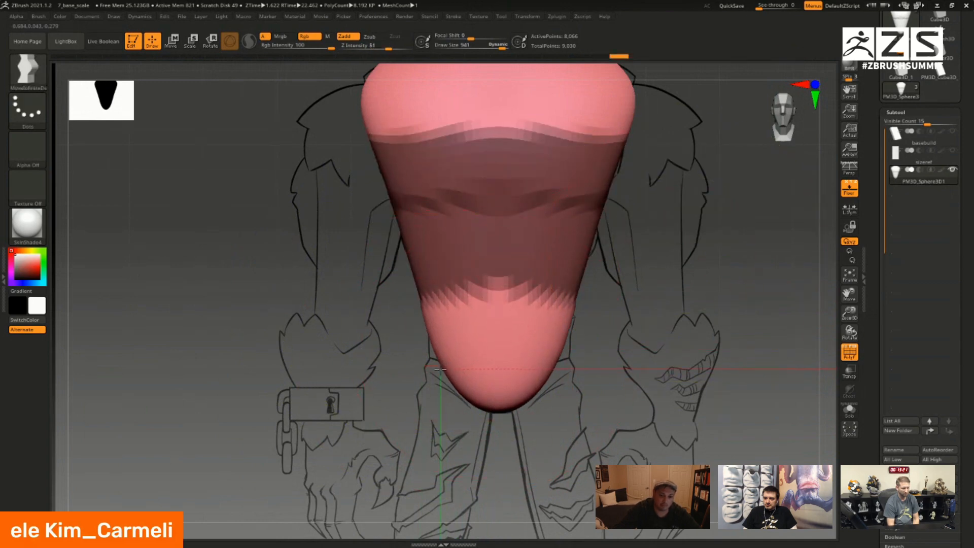
right_click_drag(429, 370, 388, 391, "alt")
left_click_drag(284, 284, 307, 304, "ctrl")
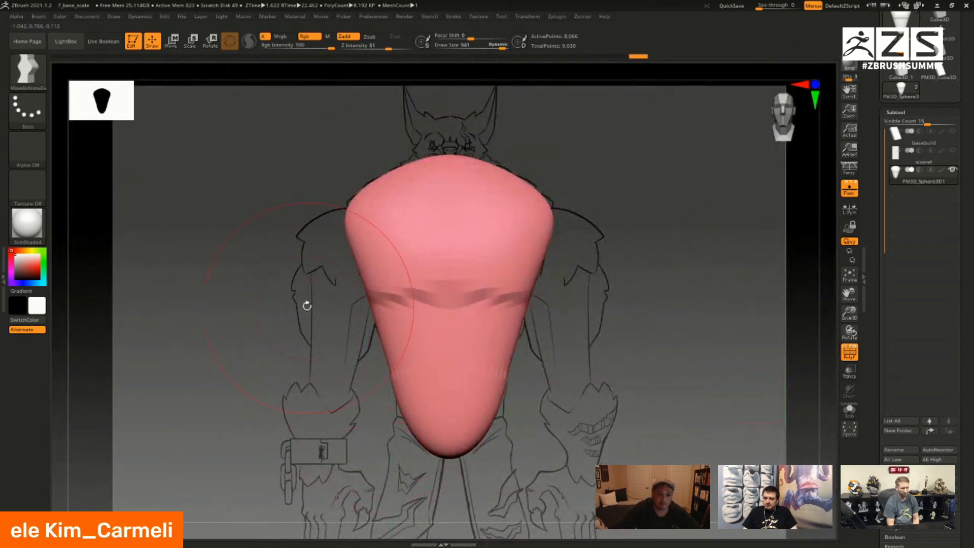
- Bulge the upper back outward in side view, raise the torso's top and shift its lower end backward
right_click_drag(306, 305, 330, 319, "shift")
right_click_drag(551, 274, 593, 287, "alt")
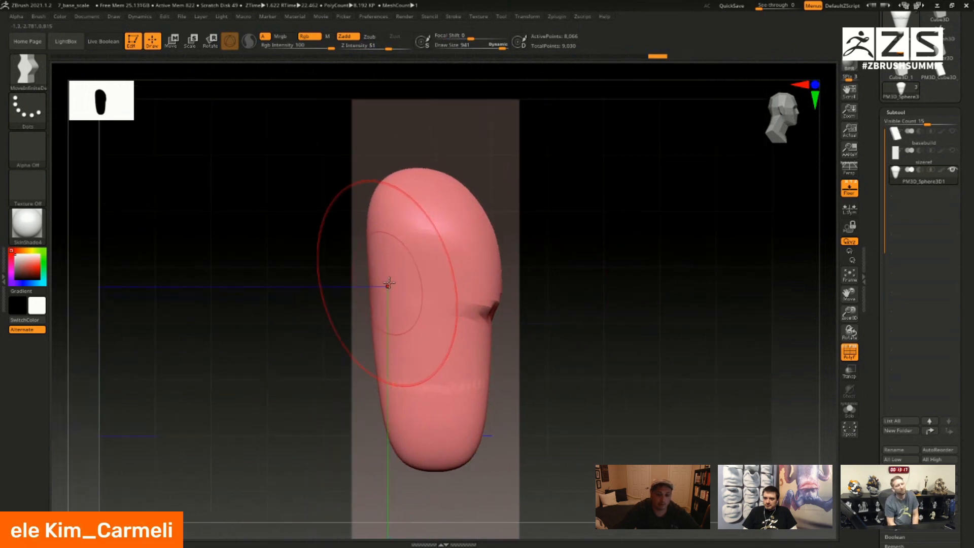
left_click_drag(379, 282, 361, 285)
right_click_drag(391, 178, 375, 195)
left_click_drag(376, 195, 396, 182)
mouse_move(368, 250)
left_mouse_down()
mouse_move(342, 285)
mouse_move(352, 282)
left_mouse_up()
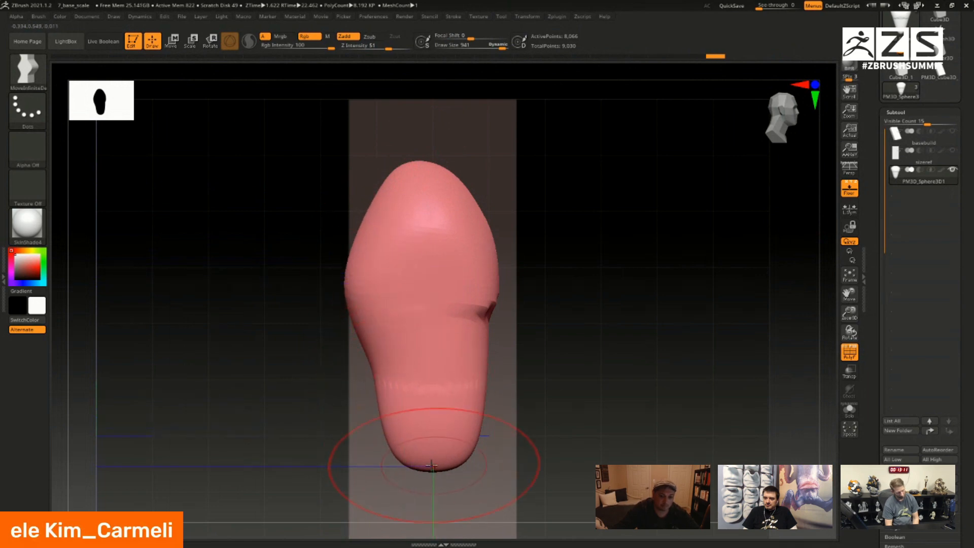
left_click_drag(433, 464, 411, 469)
- Insert a sphere as a new subtool beneath the torso subtool
mouse_move(528, 461)
right_mouse_down()
mouse_move(507, 431)
mouse_move(496, 355)
right_mouse_up()
key("ctrl")
mouse_move(578, 397)
left_mouse_down("alt")
mouse_move(577, 461)
mouse_move(590, 411)
left_mouse_up("alt")
left_click_drag(969, 245, 970, 234)
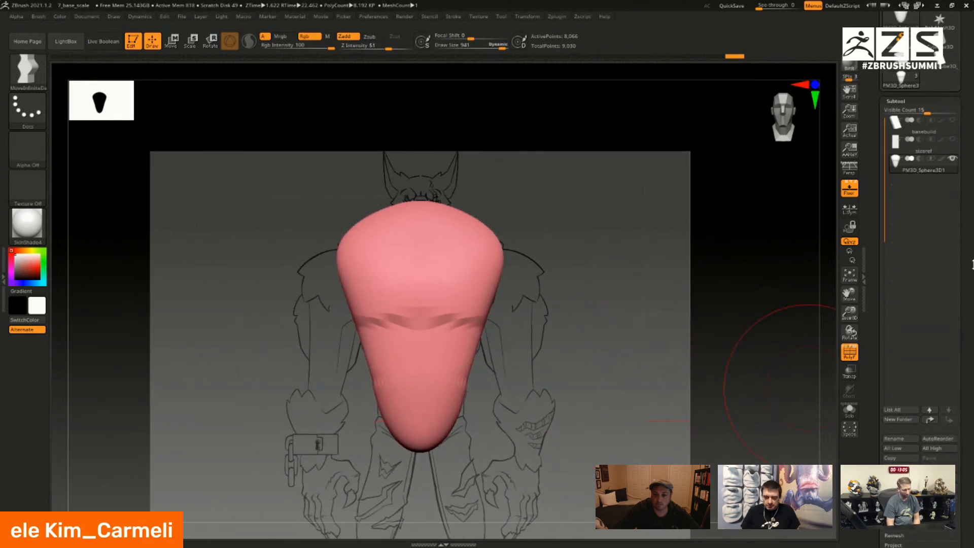
left_click(938, 469)
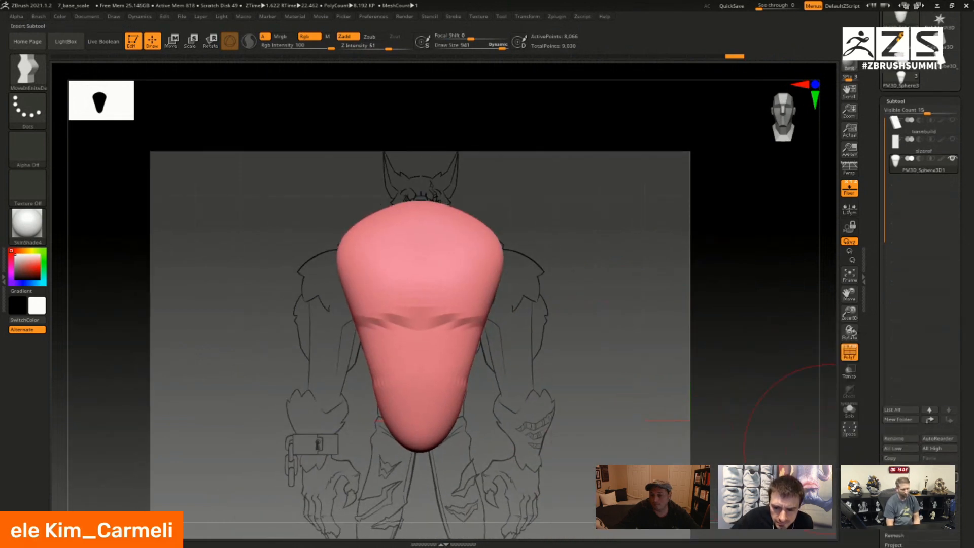
left_click(939, 469)
left_click(583, 389)
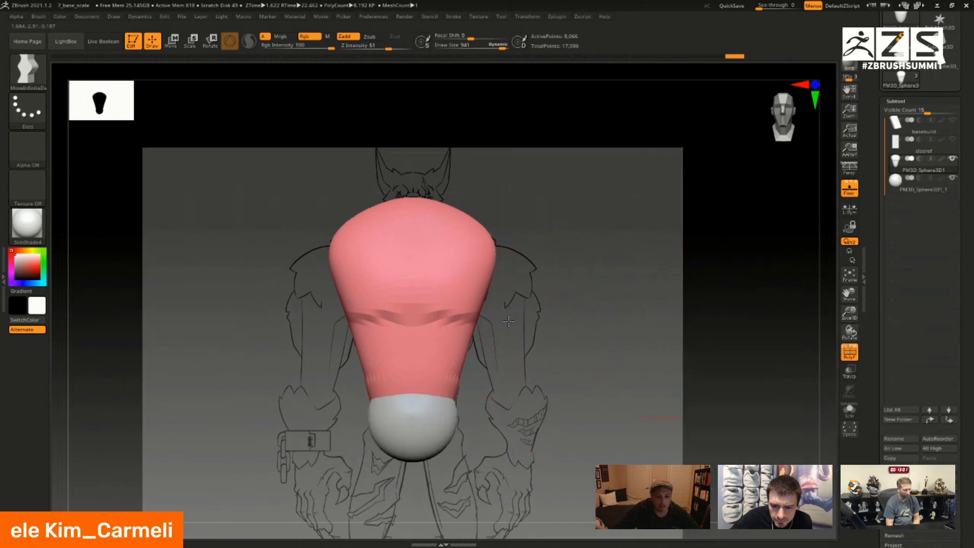
- Select the new sphere, move it to the top of the torso and scale it down to head size
key("w")
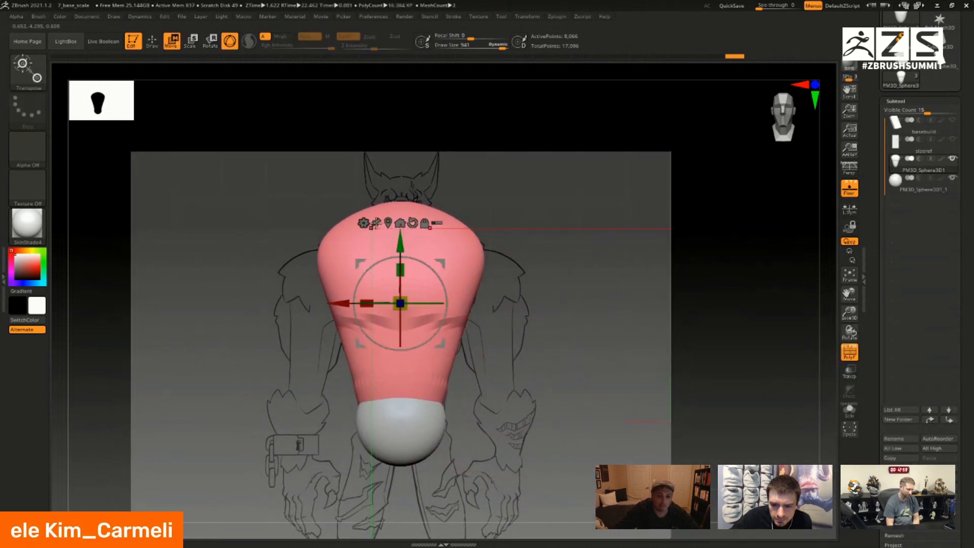
left_click(388, 225)
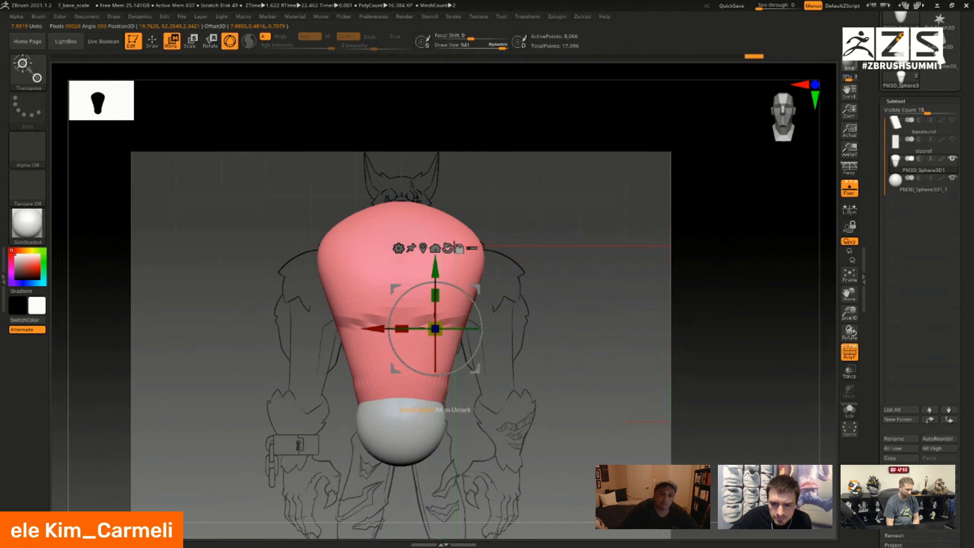
key("Down")
left_click_drag(574, 211, 500, 251)
left_click_drag(500, 252, 534, 301, "alt")
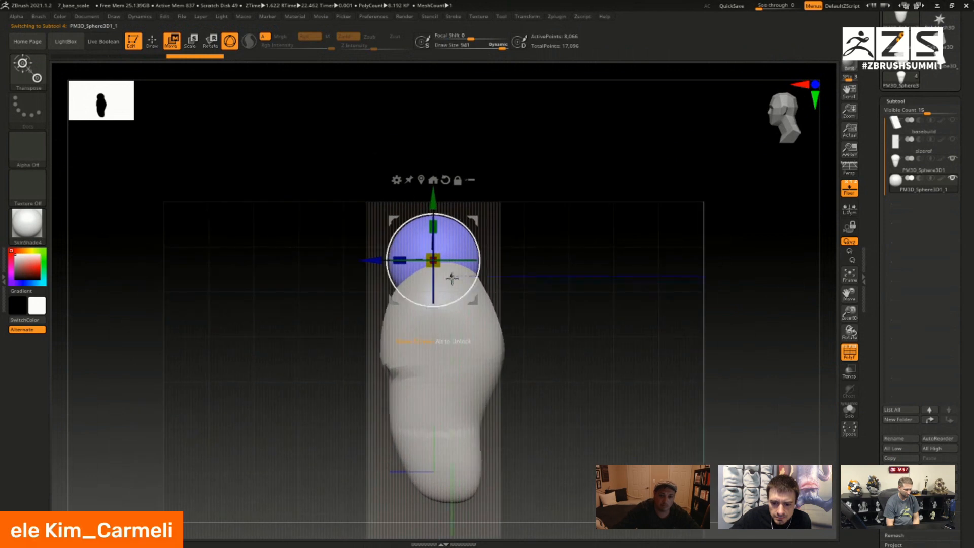
left_click_drag(436, 261, 430, 261)
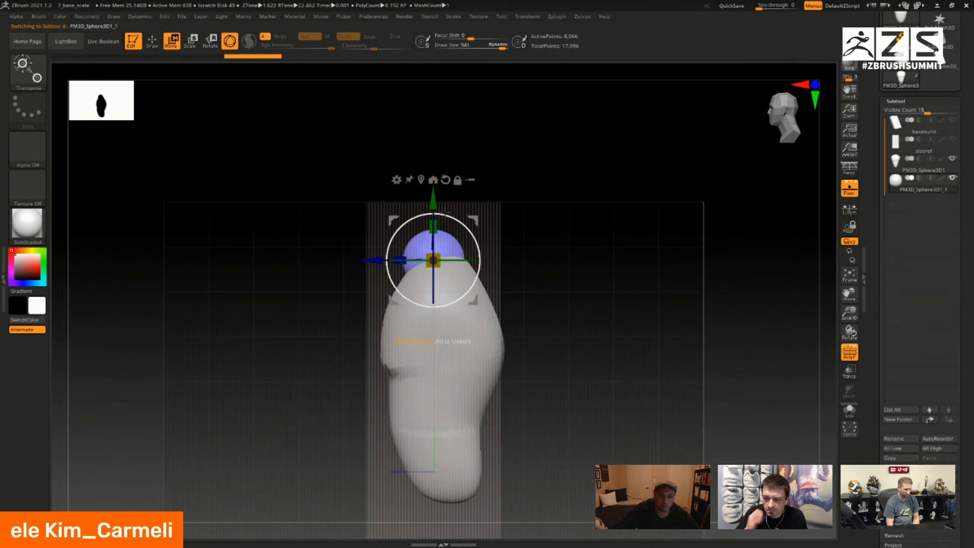
left_click_drag(433, 200, 433, 184)
- Move the head sphere forward of the torso in side view and stretch it vertically into an oval
left_click_drag(414, 259, 456, 258, "shift")
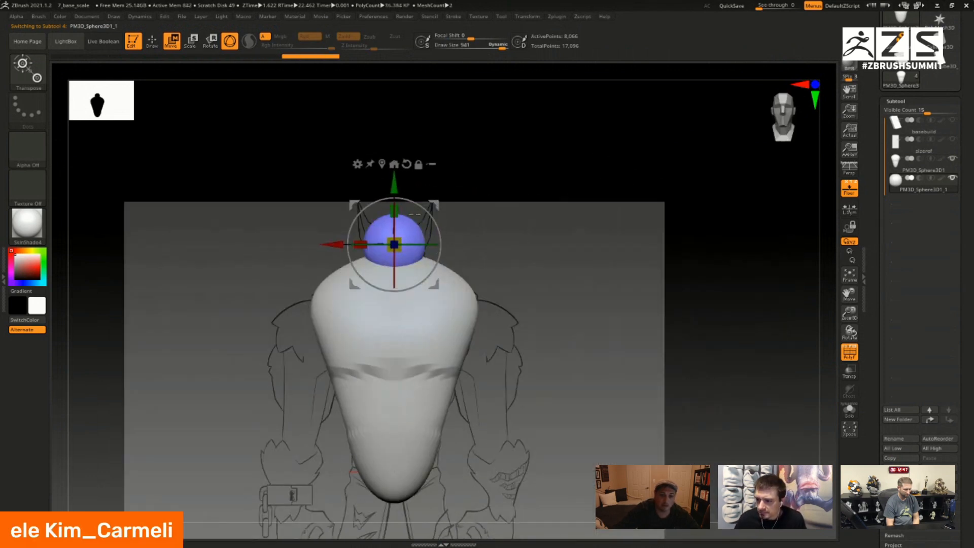
left_click_drag(393, 185, 393, 191)
left_click_drag(495, 258, 446, 259)
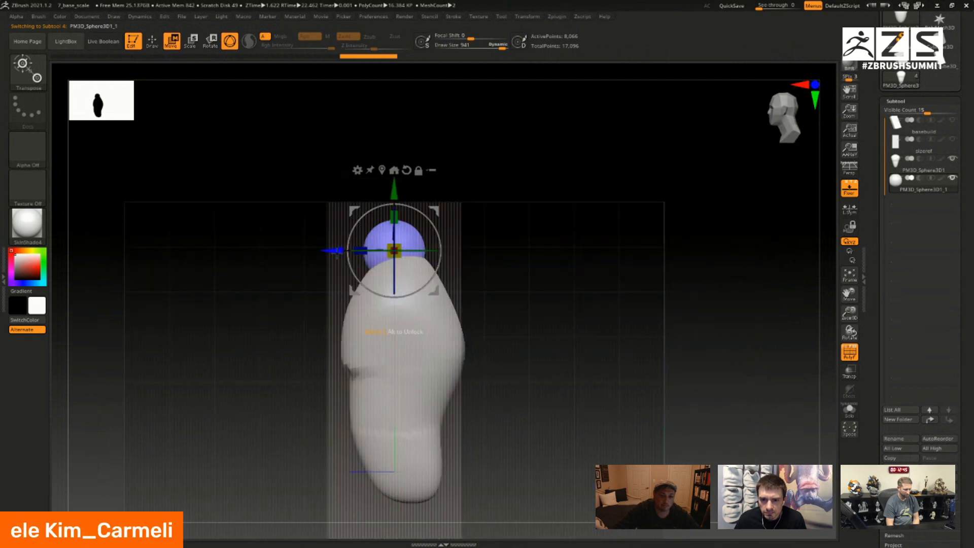
left_click_drag(333, 251, 285, 251)
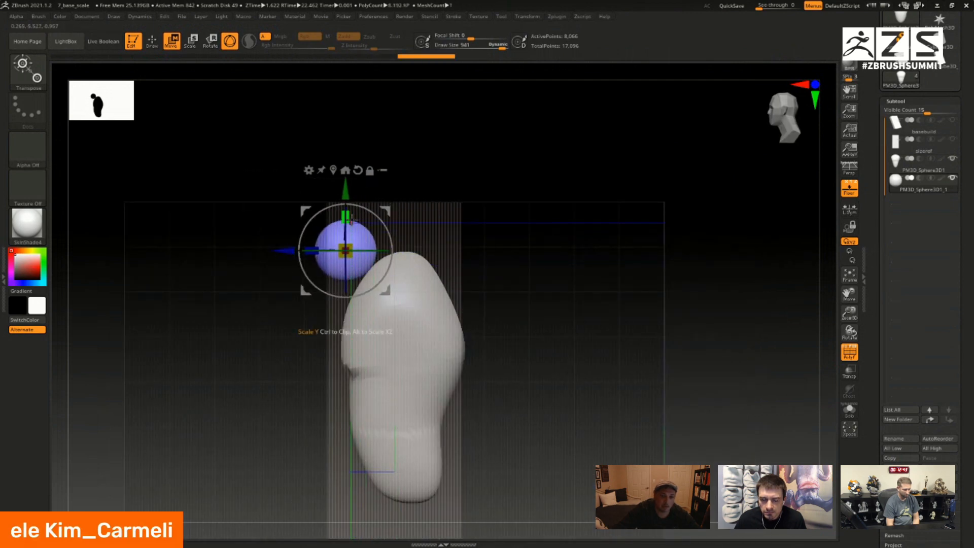
left_click_drag(457, 269, 502, 270)
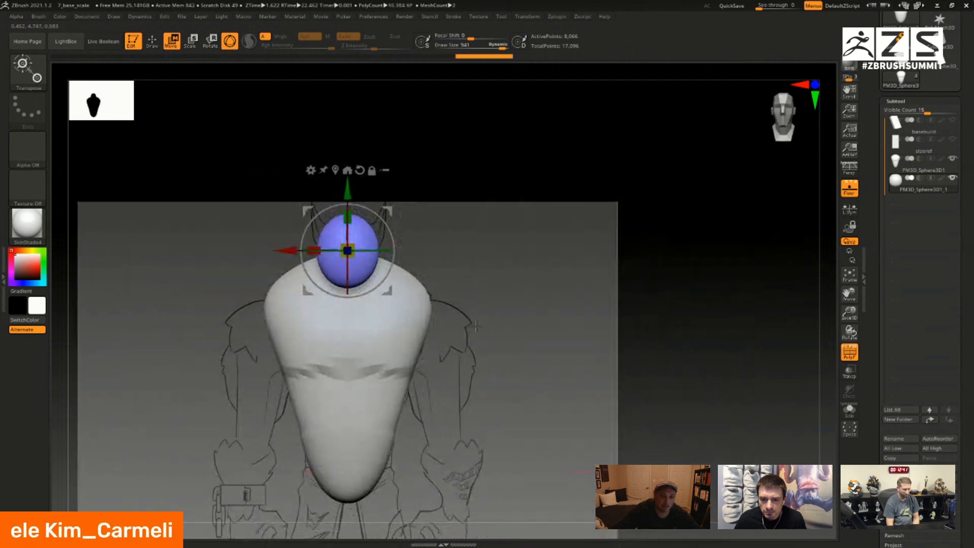
left_click_drag(432, 487, 479, 392, "alt")
- Examine the head and torso proportions against the reference drawing with the interface hidden
key("Tab")
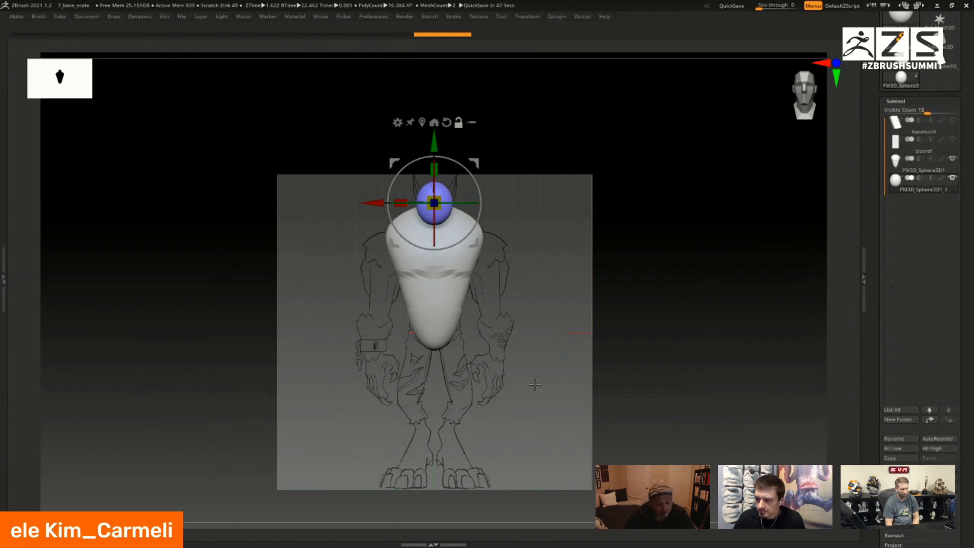
key("q")
left_click_drag(497, 232, 461, 226)
right_click_drag(457, 214, 489, 298, "ctrl")
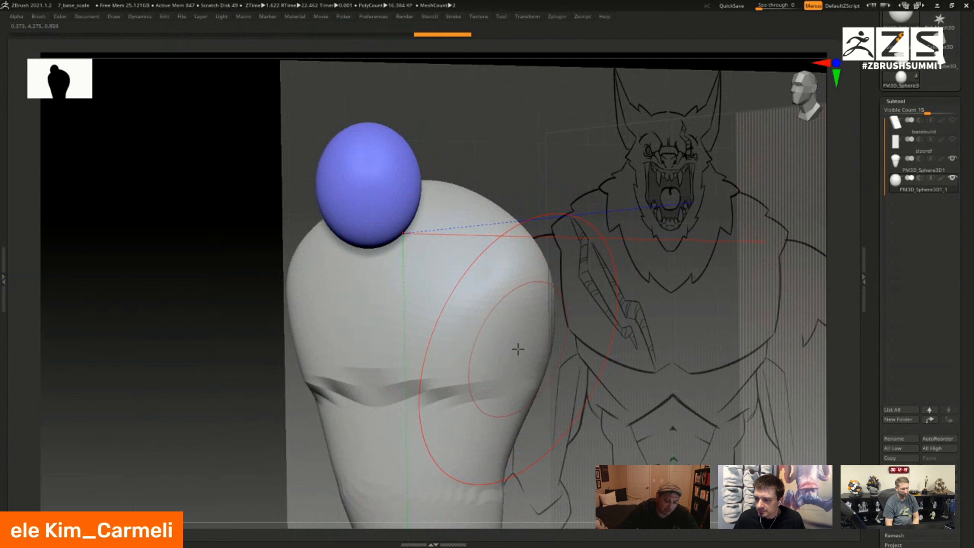
right_click_drag(522, 367, 619, 345)
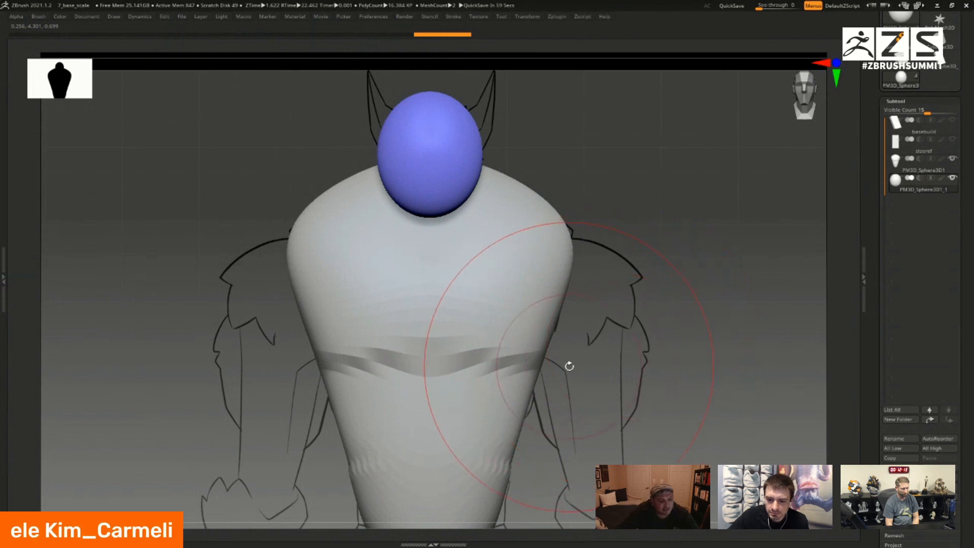
right_click_drag(574, 208, 586, 260, "alt")
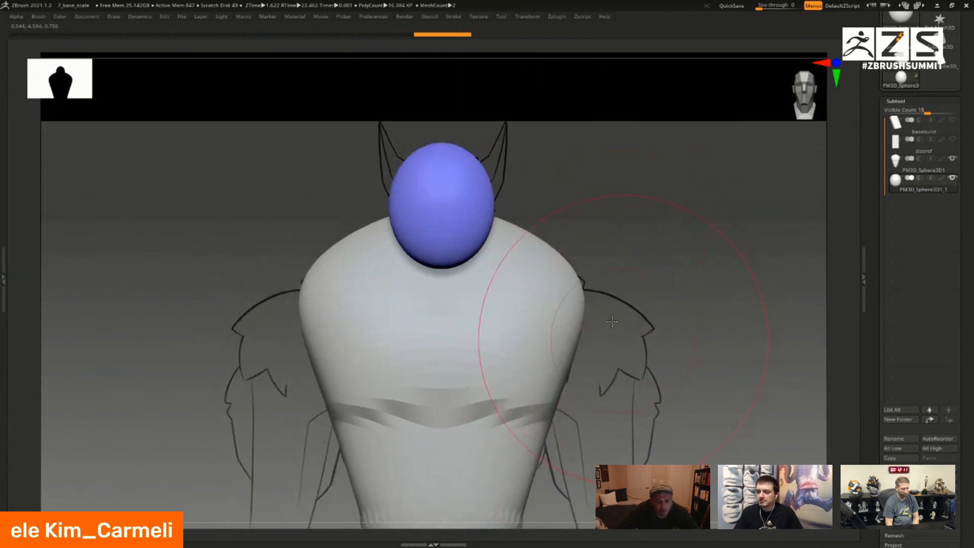
right_click_drag(624, 339, 598, 308, "ctrl")
right_click_drag(491, 274, 498, 306, "ctrl")
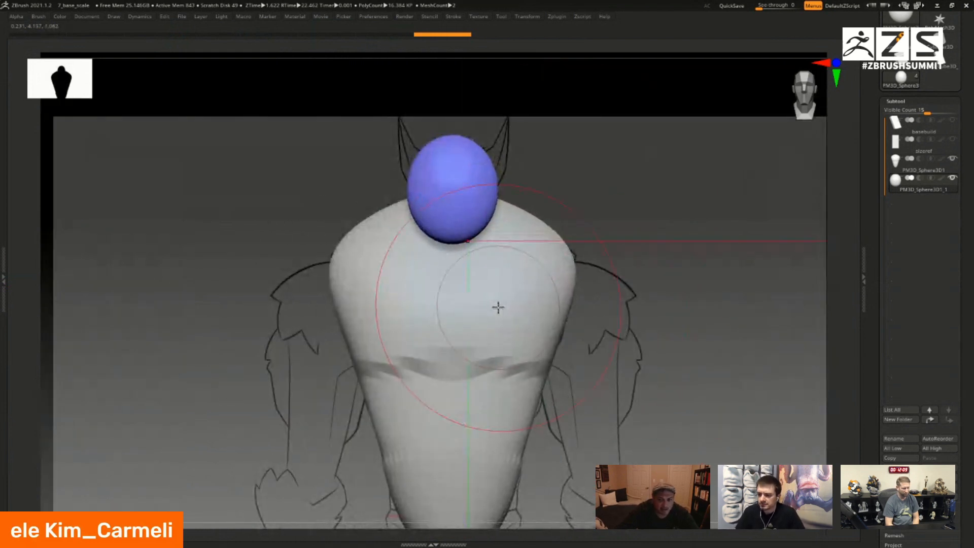
right_click_drag(567, 329, 573, 307, "alt")
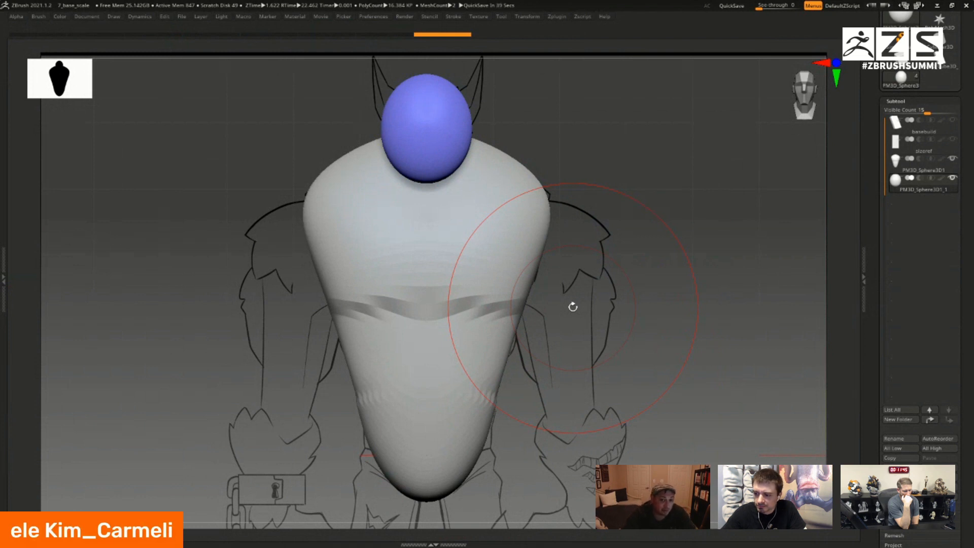
key("Tab")
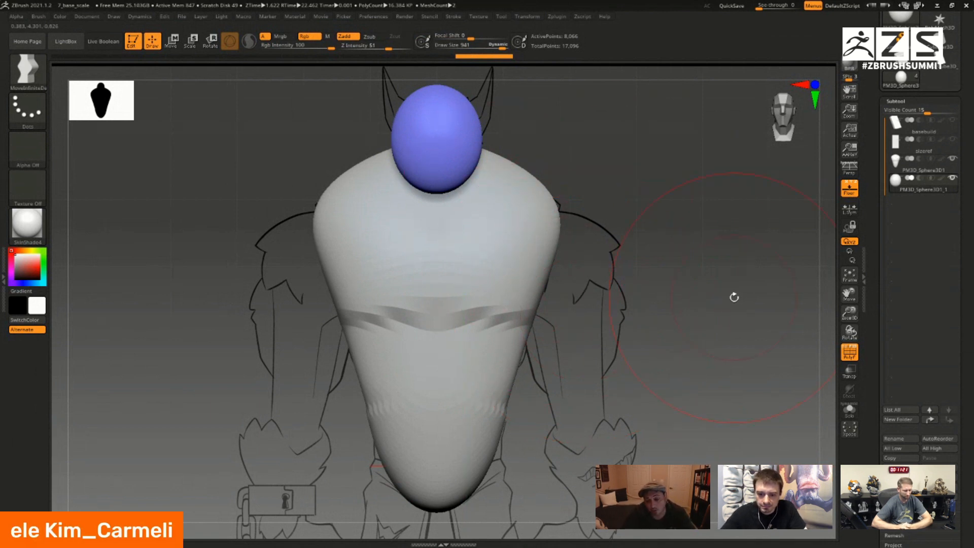
- Mask the upper half of the head and move its unmasked lower half down to lengthen it
mouse_move(602, 365)
left_mouse_down()
mouse_move(567, 364)
mouse_move(548, 345)
mouse_move(516, 277)
mouse_move(482, 331)
left_mouse_up()
key("w")
left_click_drag(555, 172, 574, 247, "alt")
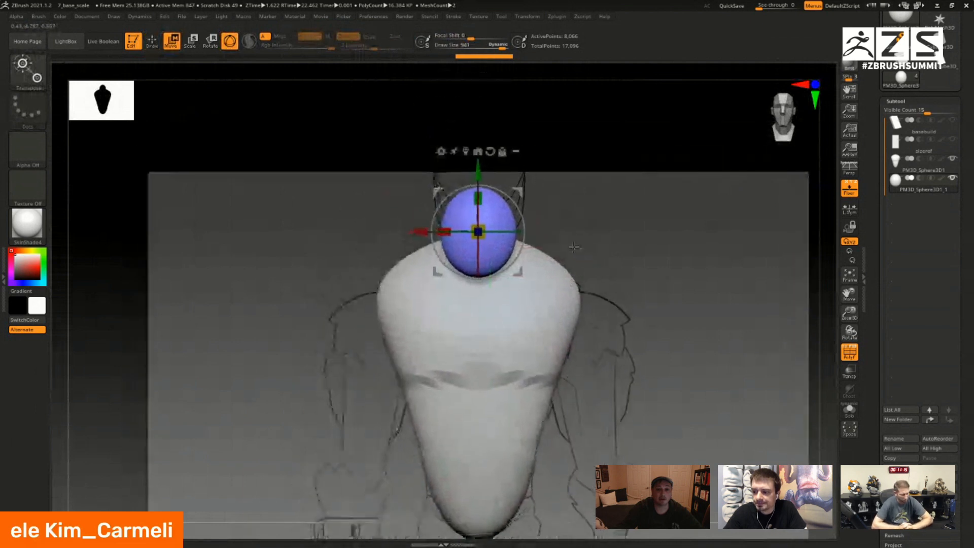
key("Tab")
key("q")
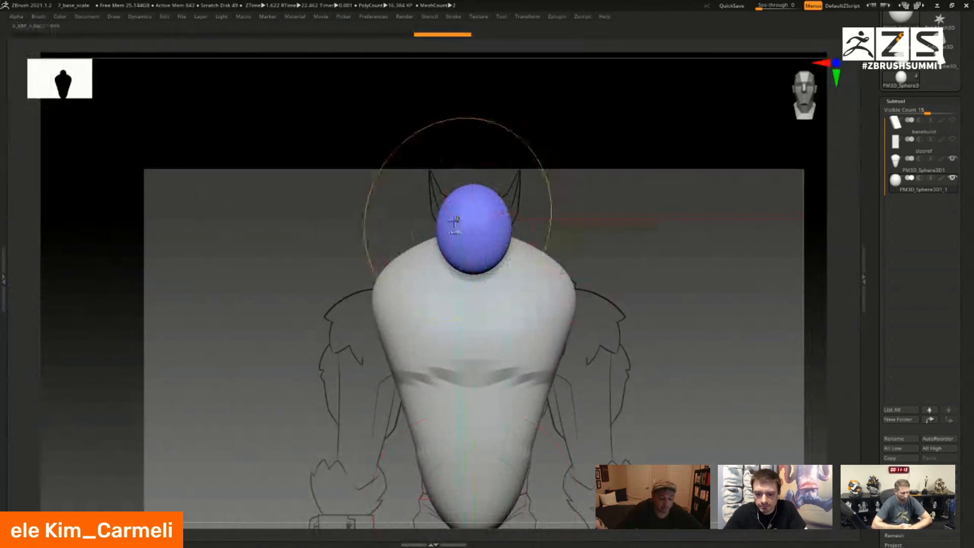
left_click_drag(411, 168, 596, 223, "ctrl")
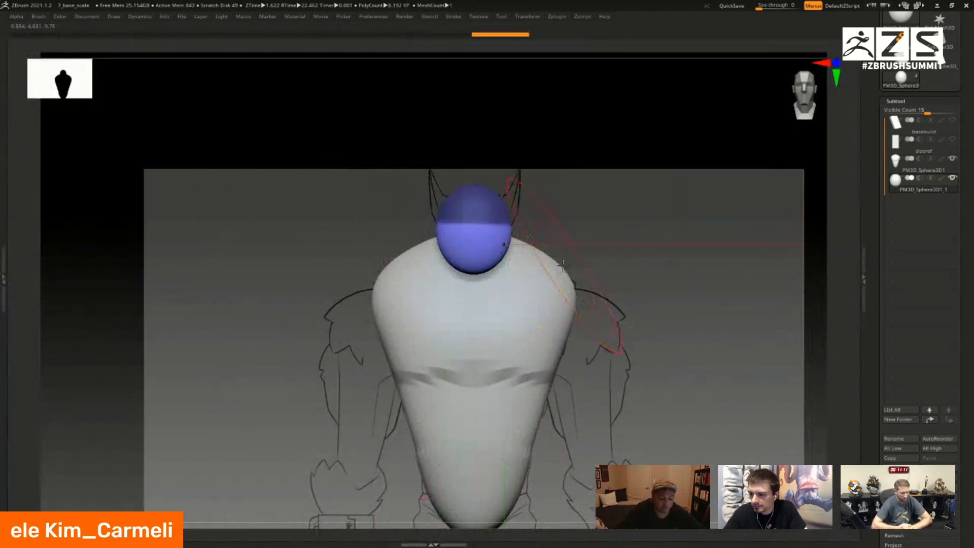
key("w")
left_click_drag(473, 173, 473, 183)
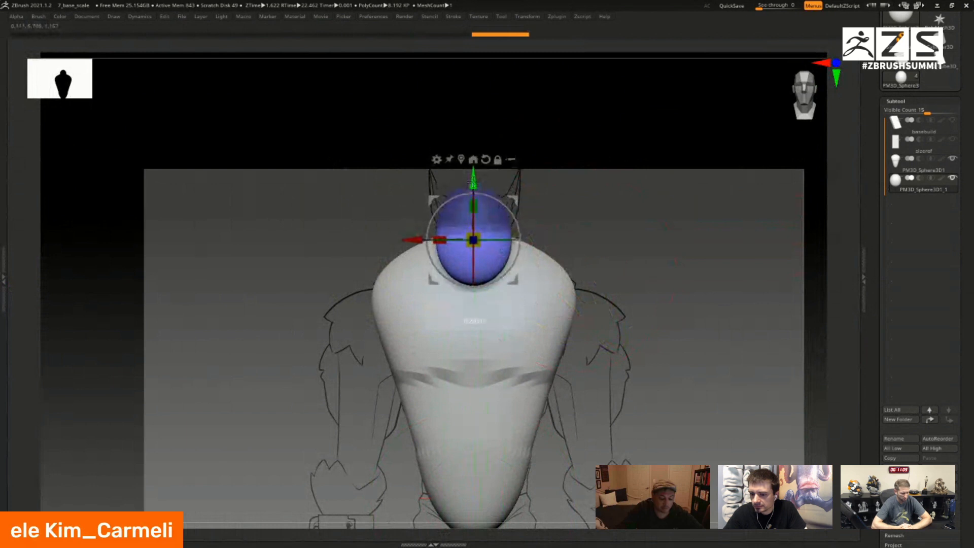
- Clear the head's mask and mask its back half from the side view
left_click_drag(375, 254, 269, 259)
left_click_drag(300, 284, 314, 369, "alt")
mouse_move(245, 314)
left_mouse_down("ctrl")
mouse_move(266, 325)
mouse_move(324, 286)
left_mouse_up("ctrl")
left_click_drag(502, 120, 537, 491, "ctrl")
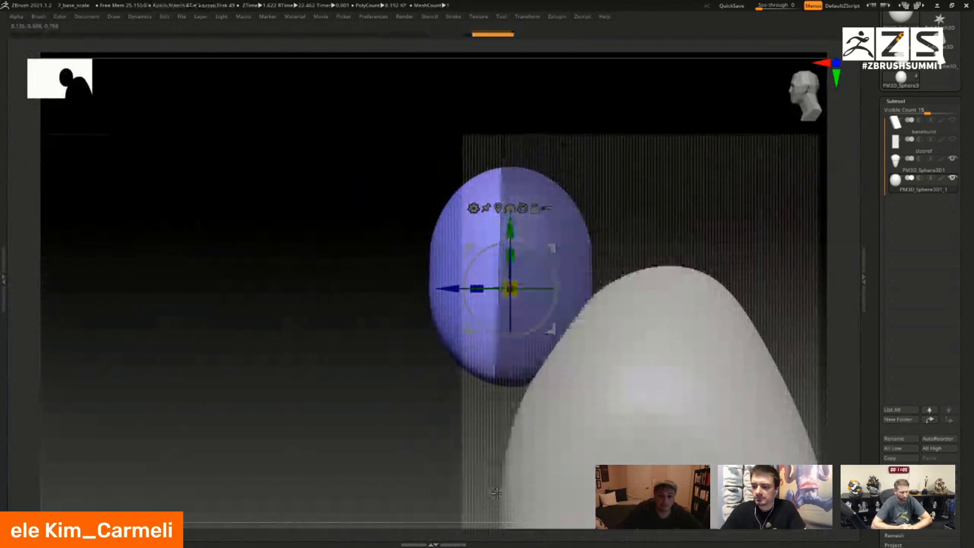
- Move the unmasked front half of the head forward to deepen the head, and check its shape from the front
left_click_drag(444, 289, 388, 291)
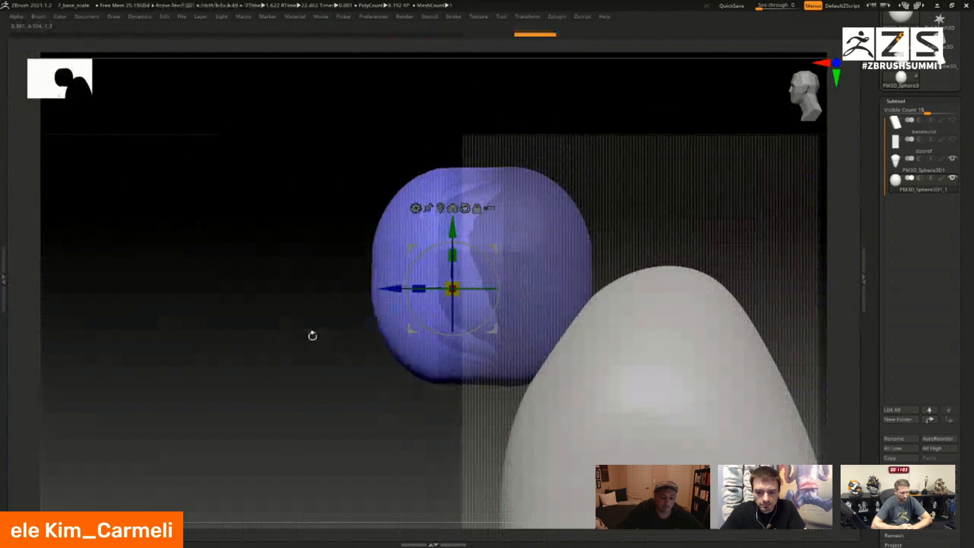
left_click_drag(311, 335, 685, 361)
key("super")
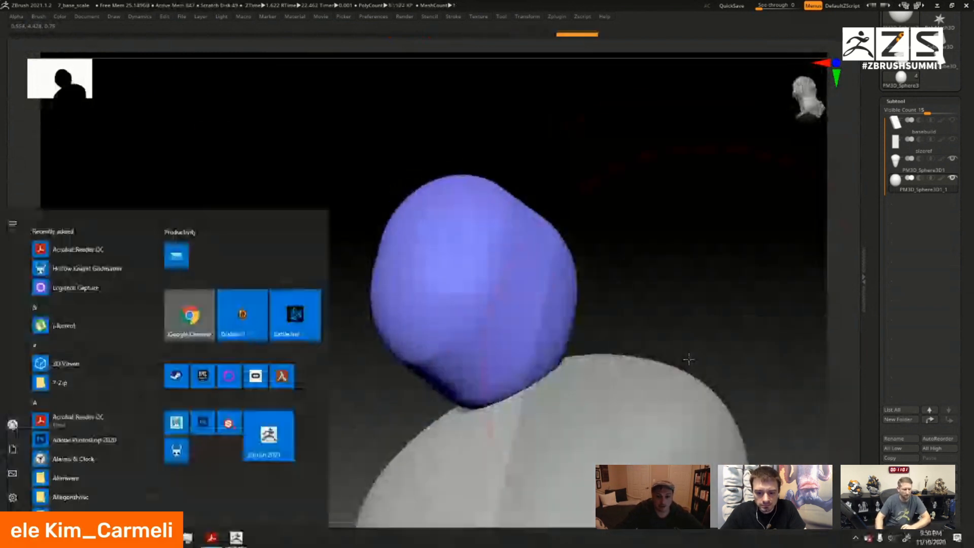
left_click(640, 262)
left_click_drag(640, 263, 658, 307, "shift")
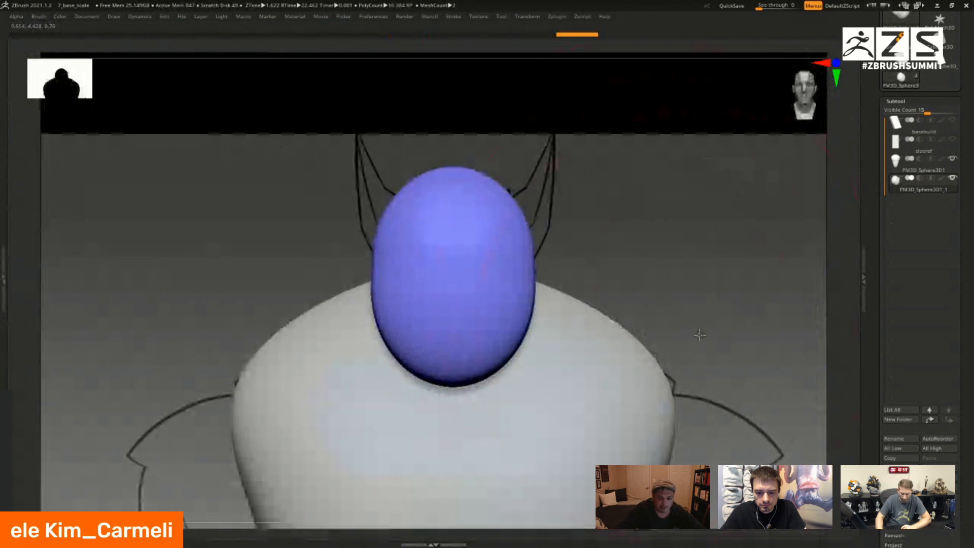
- Append a cylinder subtool for the leg, select it and activate the transform gizmo
left_click_drag(701, 333, 628, 306, "alt")
left_click_drag(500, 218, 526, 225, "alt")
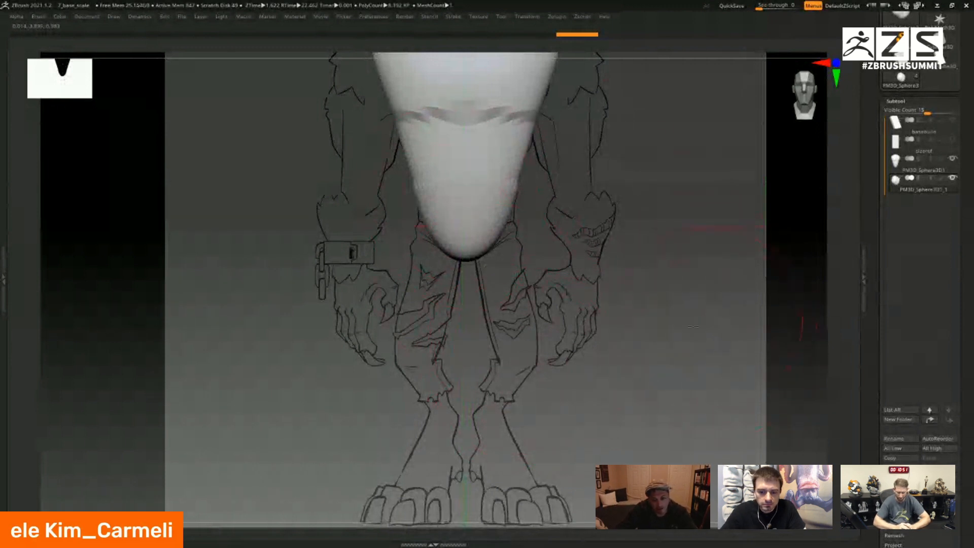
left_click_drag(693, 327, 665, 454, "alt")
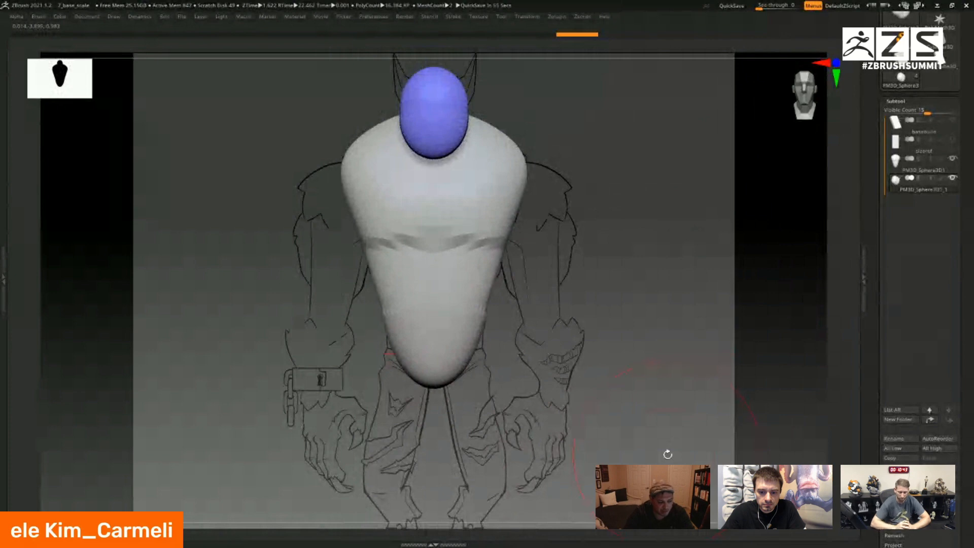
mouse_move(589, 308)
left_mouse_down()
mouse_move(431, 170)
mouse_move(566, 302)
left_mouse_up()
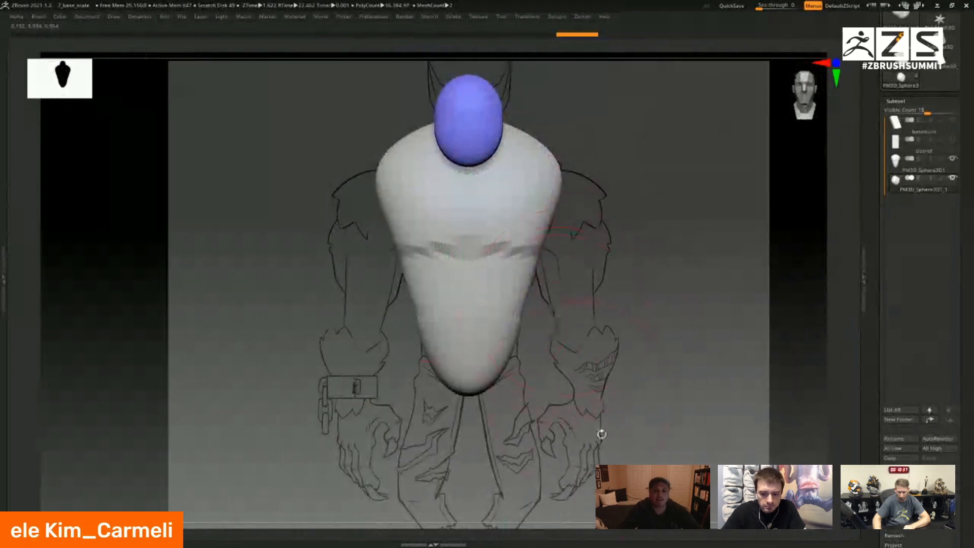
left_click(939, 469)
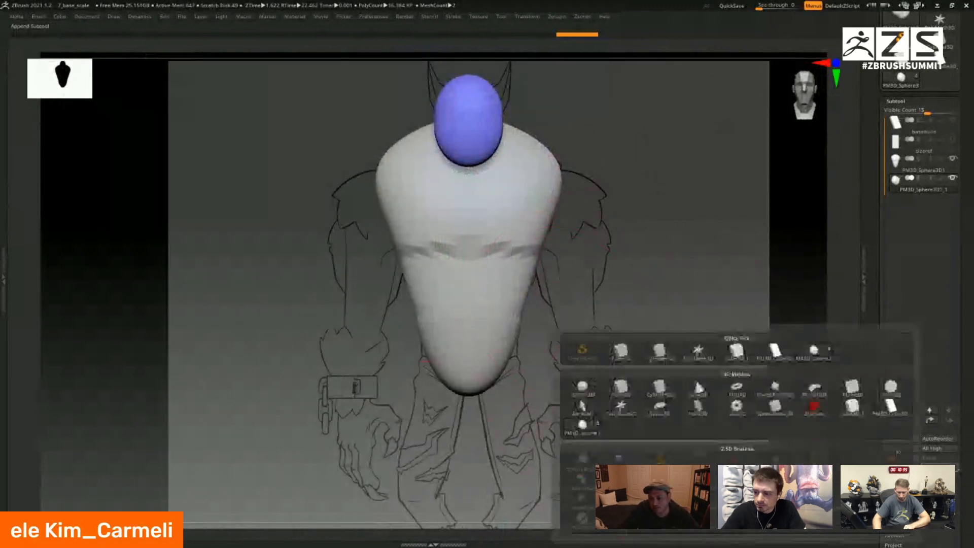
left_click(940, 470)
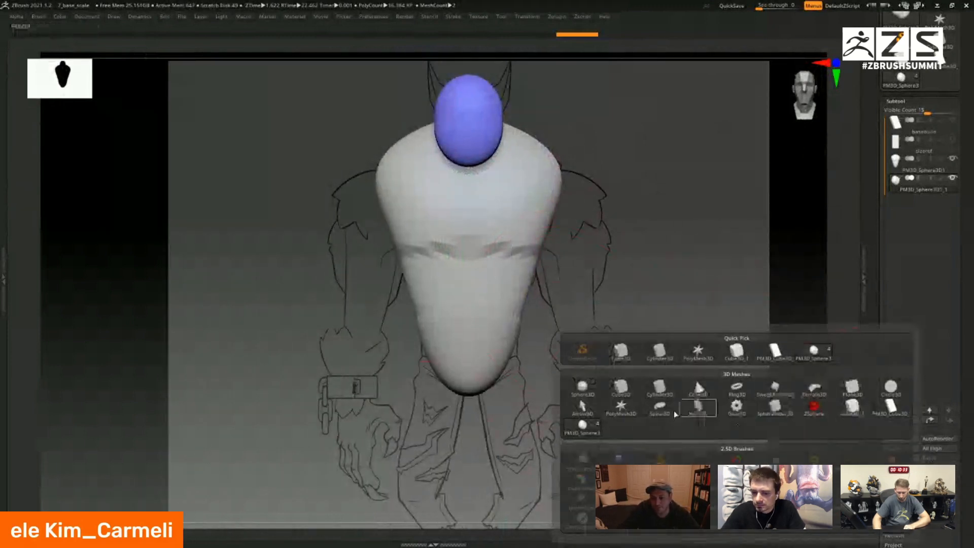
left_click(659, 386)
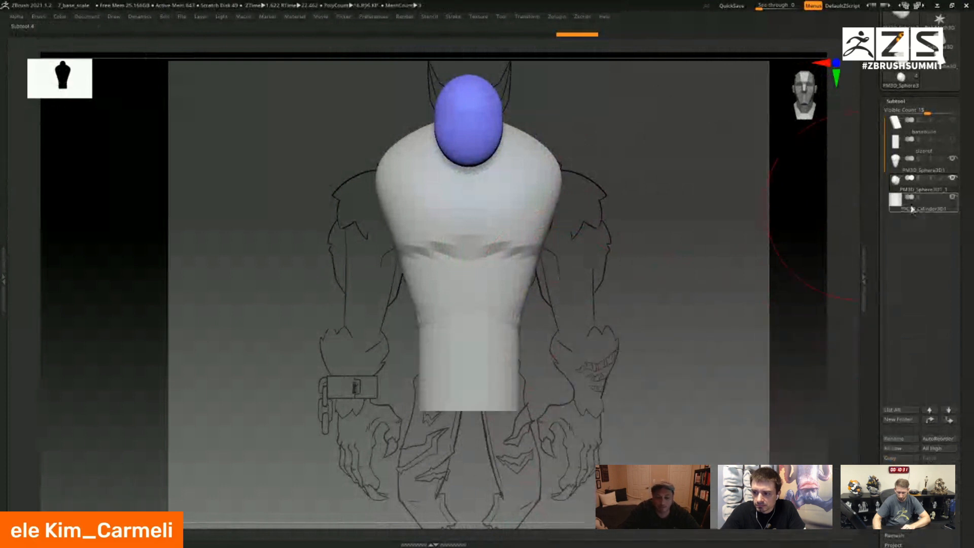
left_click(912, 209)
key("w")
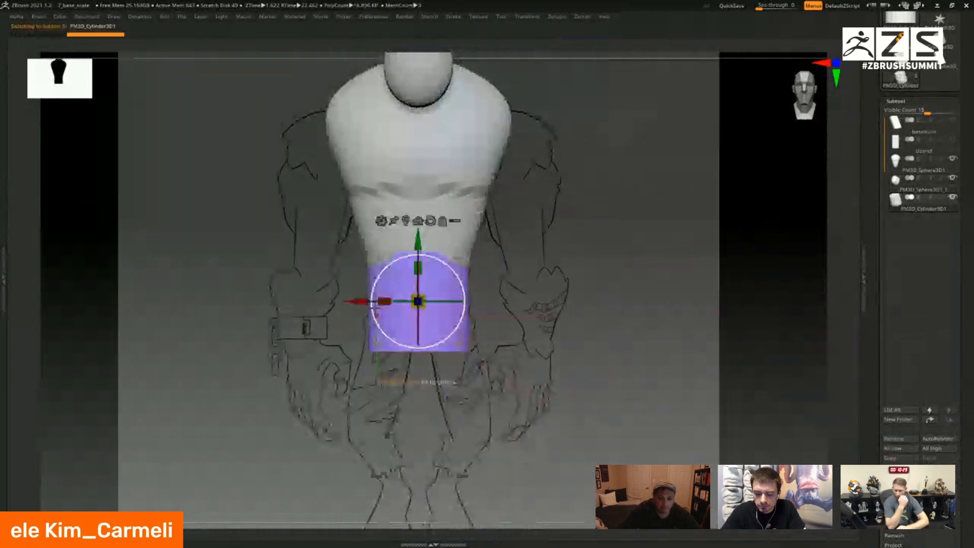
- Offset the cylinder sideways, stretch it vertically, shrink it overall and lower it over the thigh in the front reference
left_click_drag(356, 302, 395, 301)
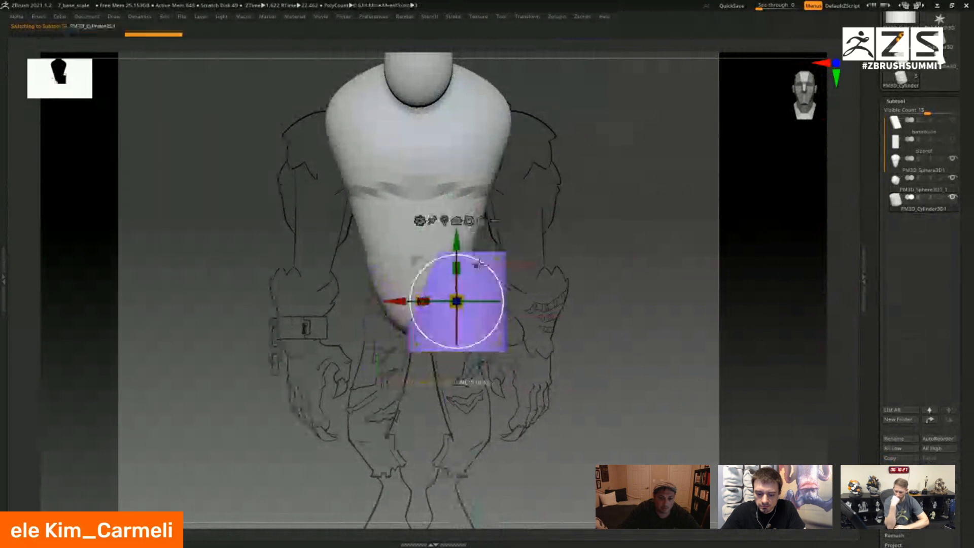
left_click_drag(456, 268, 456, 232)
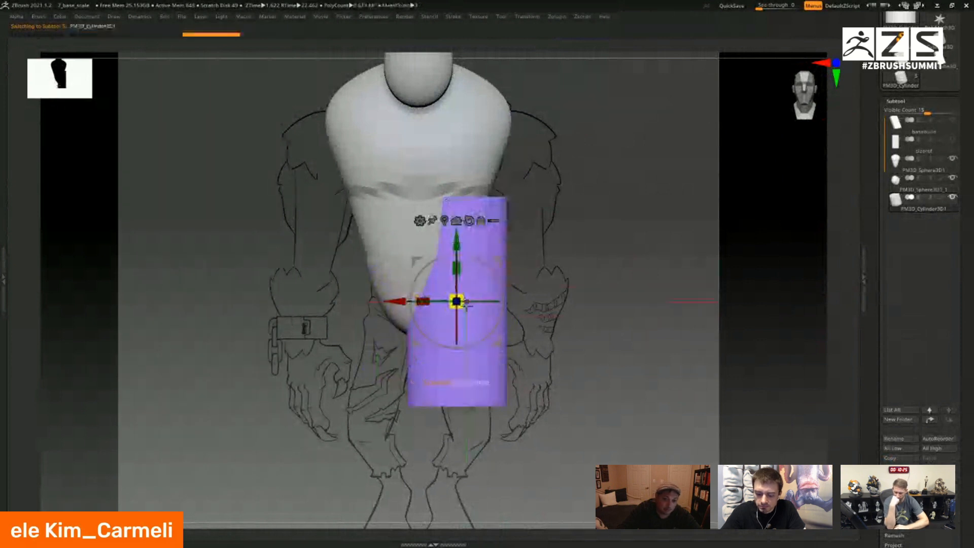
left_click_drag(462, 302, 430, 295)
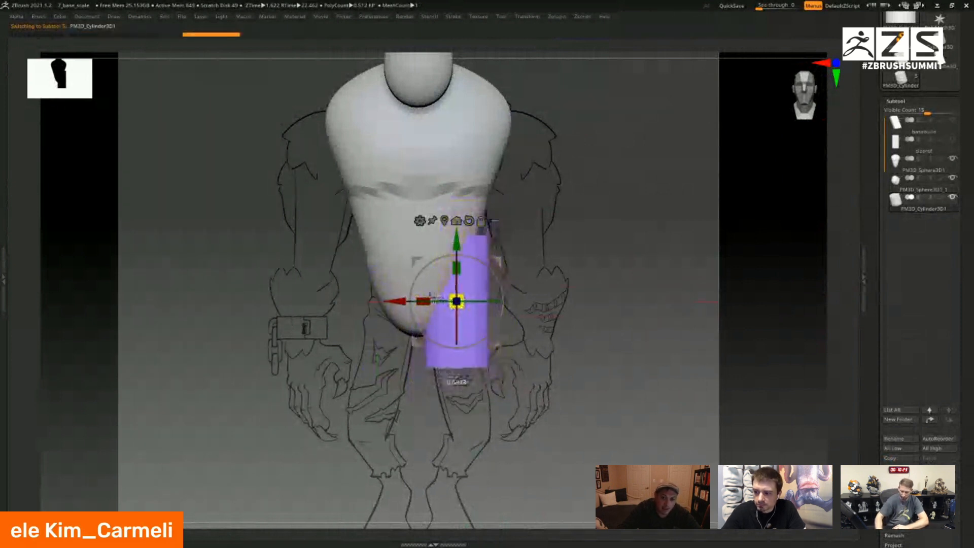
left_click_drag(498, 343, 501, 420)
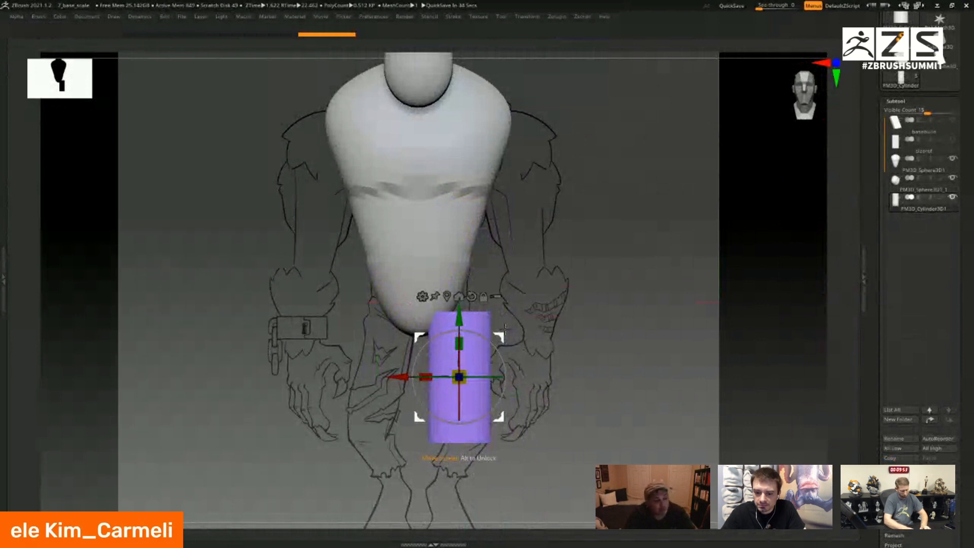
- Tilt the thigh cylinder outward in front view, then slightly reduce it and lengthen it along its own axis
mouse_move(551, 315)
left_mouse_down()
mouse_move(567, 314)
mouse_move(534, 246)
mouse_move(471, 351)
left_mouse_up()
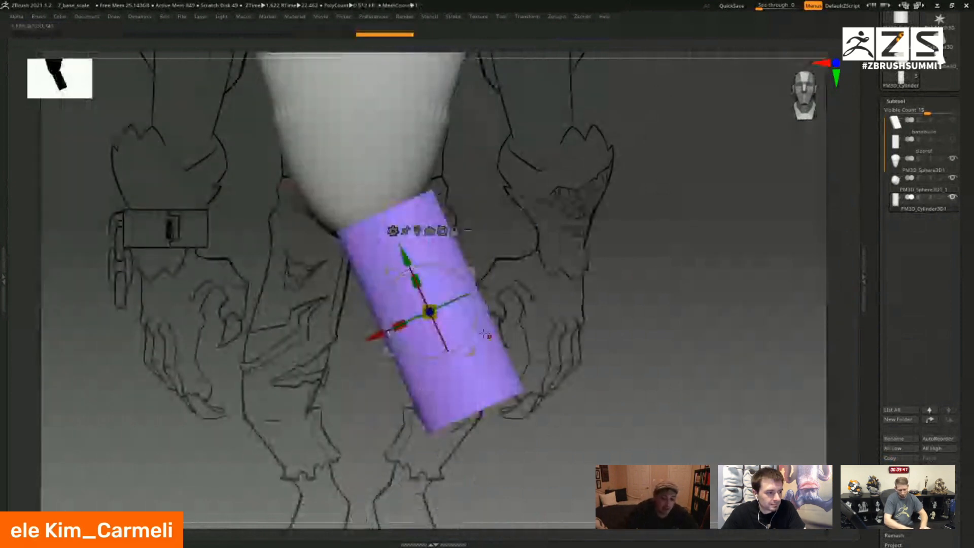
left_click_drag(432, 312, 429, 312)
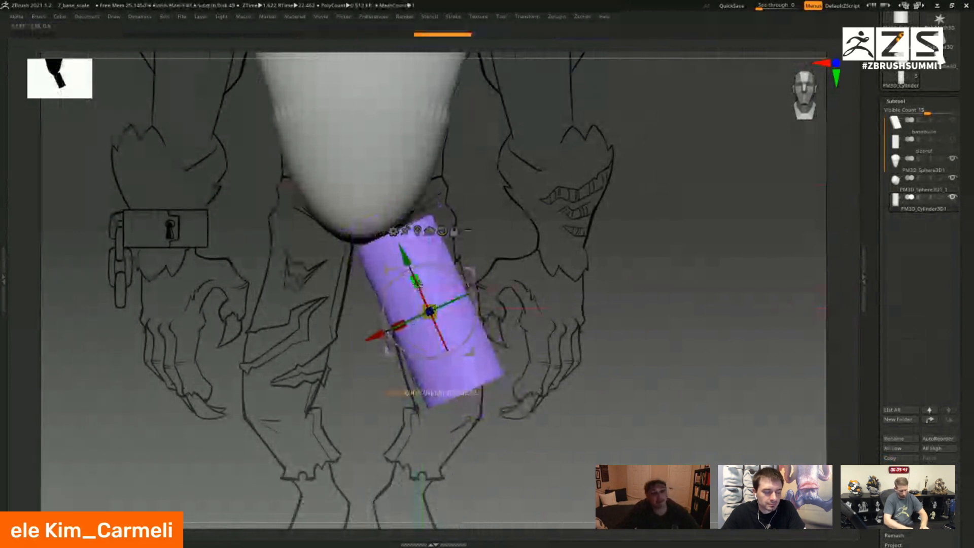
left_click_drag(417, 282, 411, 268)
- Tilt the thigh cylinder forward in side view, reposition it under the torso and refine its angle from the front
left_click_drag(614, 363, 481, 314)
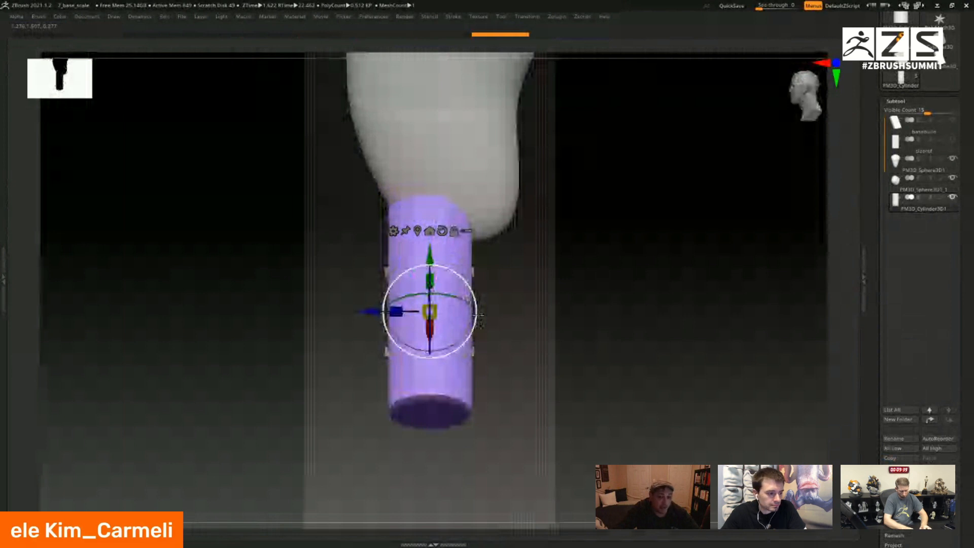
left_click_drag(479, 308, 477, 334)
left_click_drag(370, 294, 340, 284)
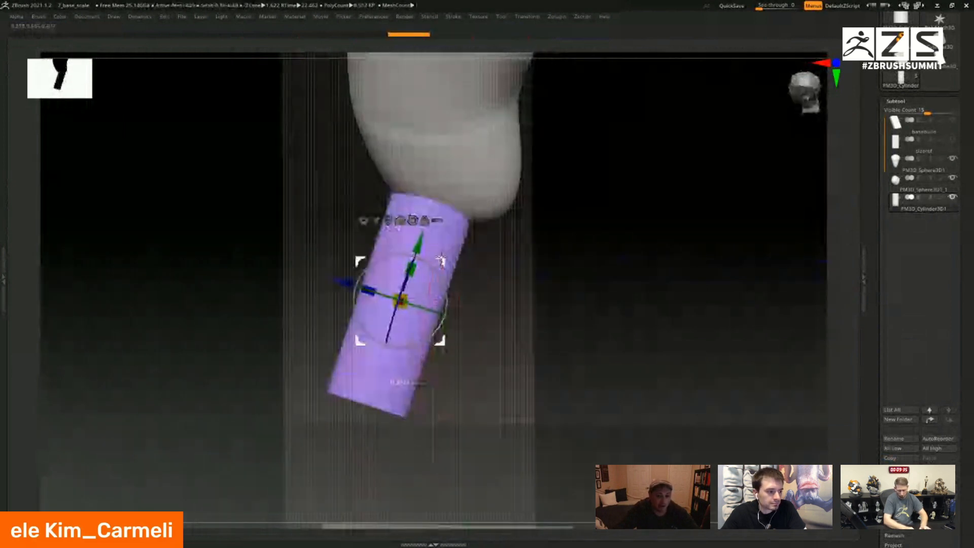
mouse_move(568, 337)
left_mouse_down()
mouse_move(512, 315)
mouse_move(548, 375)
mouse_move(605, 398)
left_mouse_up()
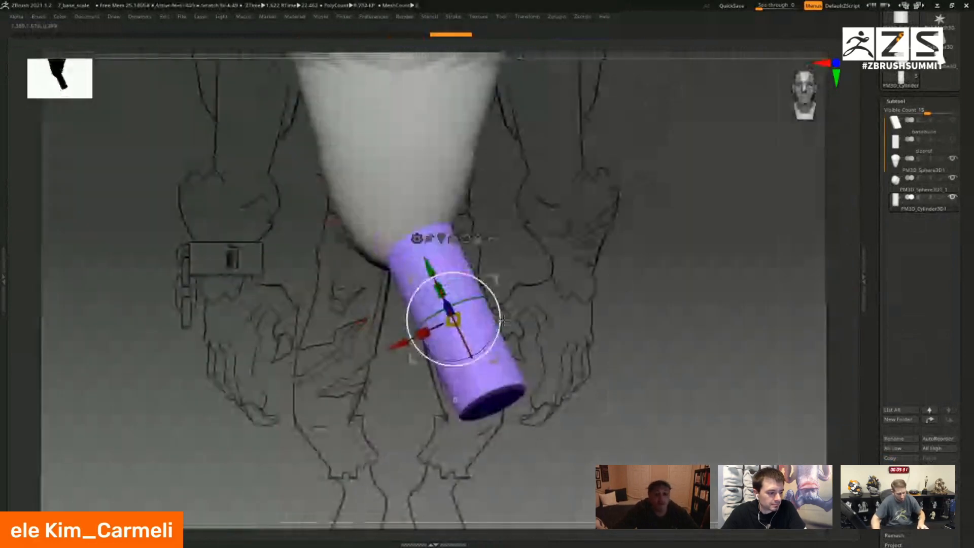
left_click_drag(502, 319, 486, 285)
left_click_drag(496, 359, 538, 354)
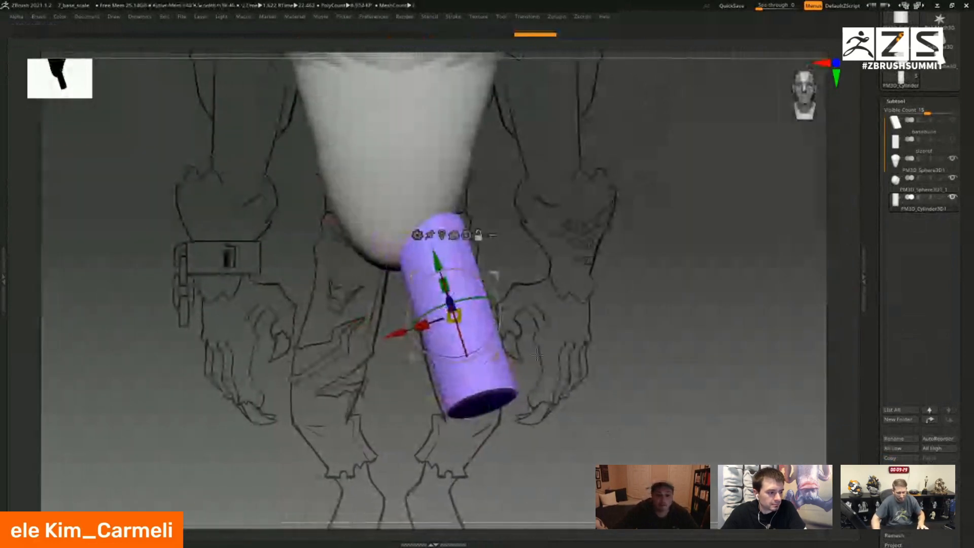
- Apply the lattice deformer to the thigh cylinder and view its control points from the front
key("q")
key("w")
mouse_move(549, 256)
left_mouse_down()
mouse_move(535, 266)
mouse_move(428, 222)
left_mouse_up()
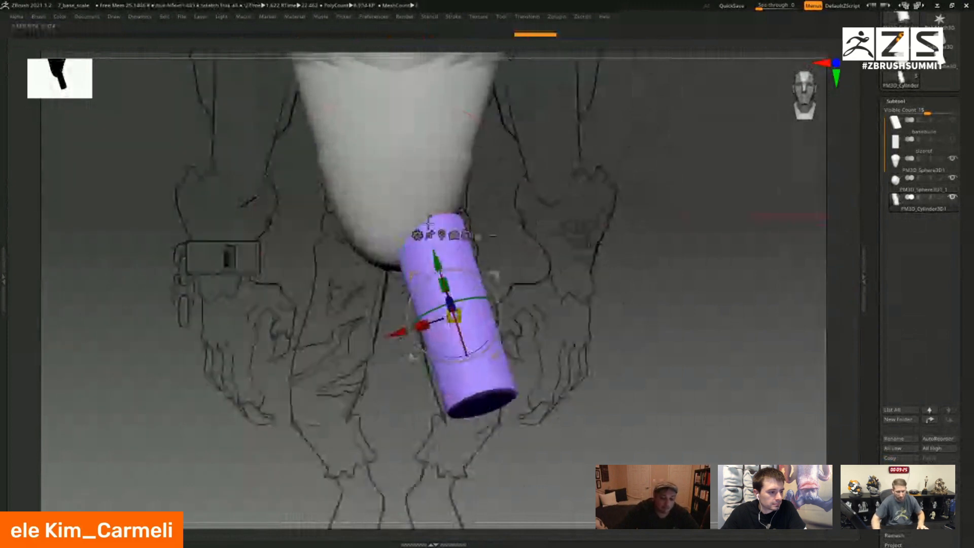
left_click(417, 234)
left_click(573, 274)
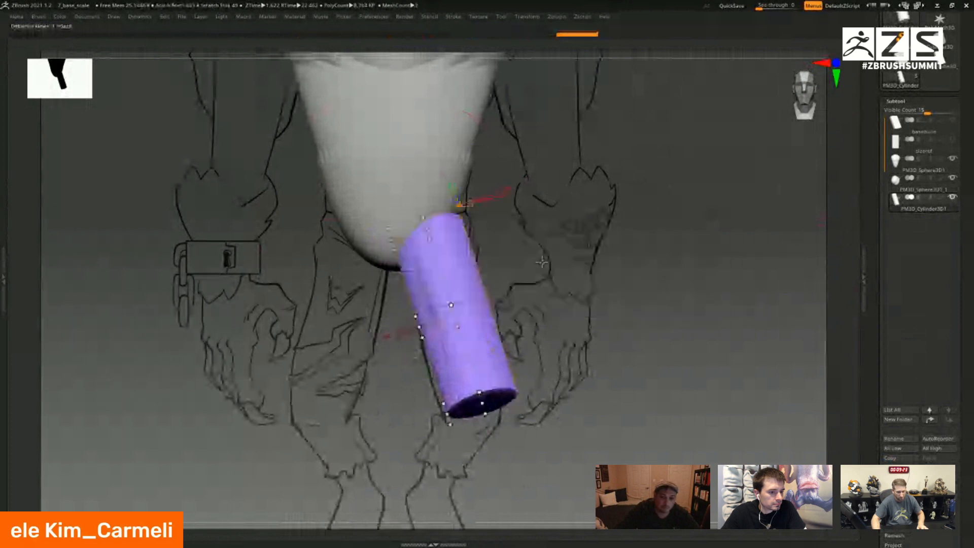
left_click_drag(541, 262, 537, 271)
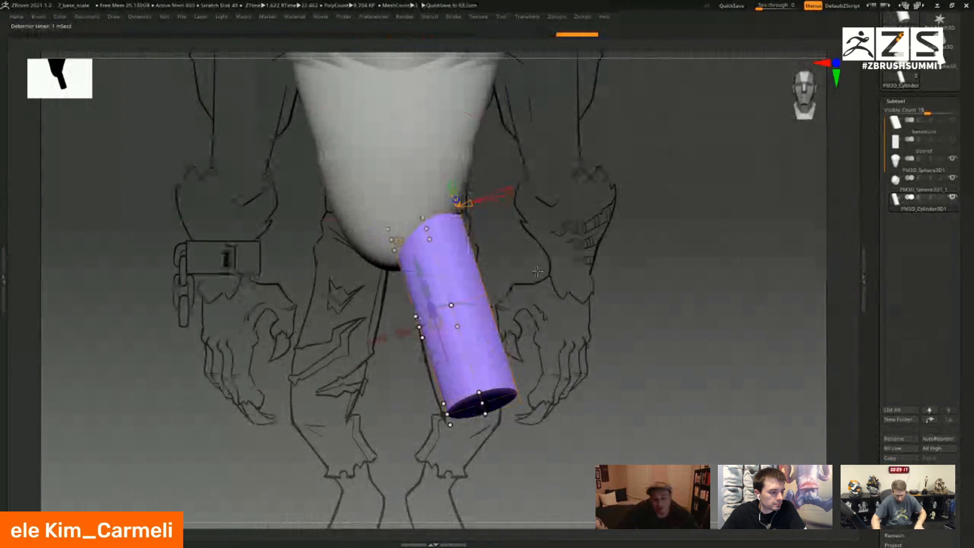
mouse_move(538, 271)
left_mouse_down()
mouse_move(455, 326)
mouse_move(498, 244)
mouse_move(496, 295)
mouse_move(525, 285)
mouse_move(507, 381)
mouse_move(572, 325)
mouse_move(505, 194)
mouse_move(534, 404)
left_mouse_up()
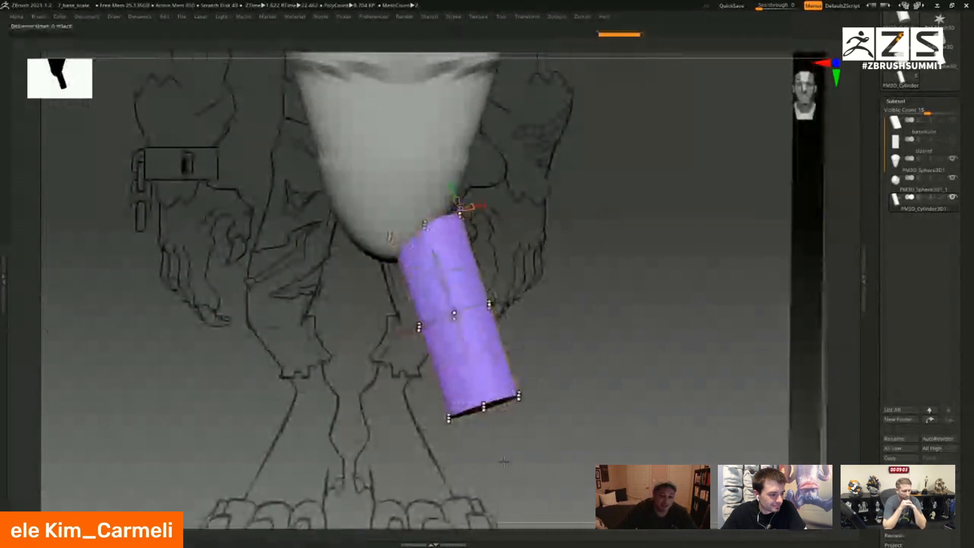
- Narrow the thigh cylinder's lower end with its lattice control points, and return to the transform gizmo
mouse_move(504, 460)
left_mouse_down("ctrl")
mouse_move(370, 410)
mouse_move(558, 294)
left_mouse_up("ctrl")
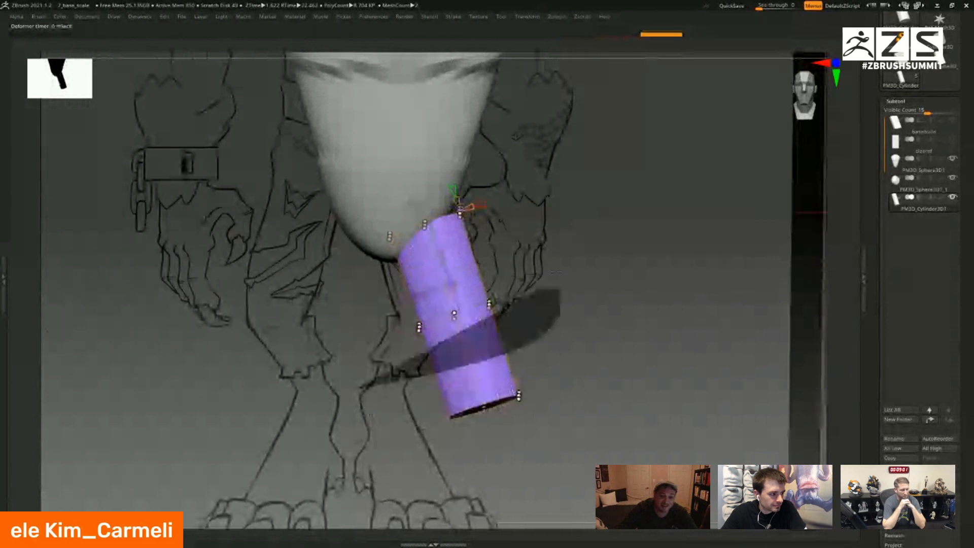
left_click(518, 395)
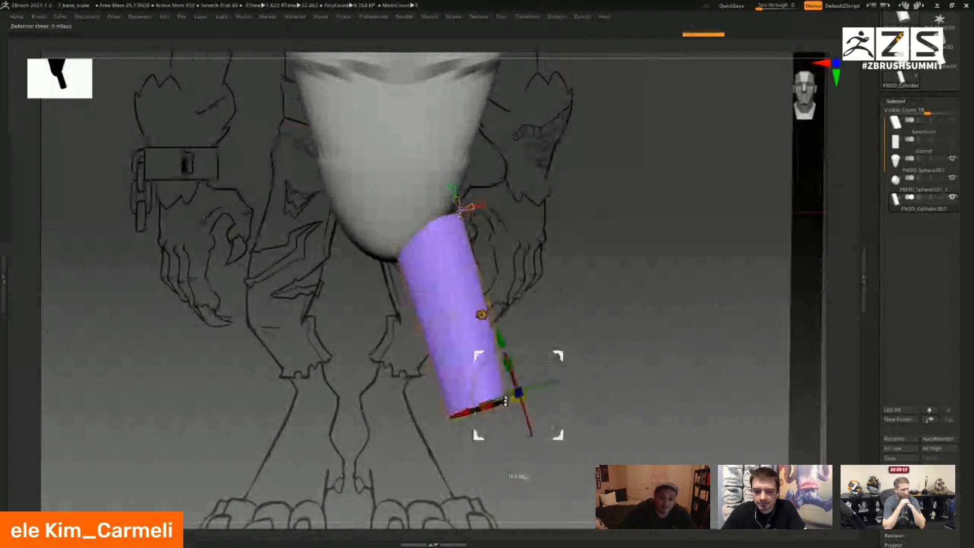
mouse_move(573, 424)
left_mouse_down()
mouse_move(507, 393)
mouse_move(596, 403)
mouse_move(528, 365)
left_mouse_up()
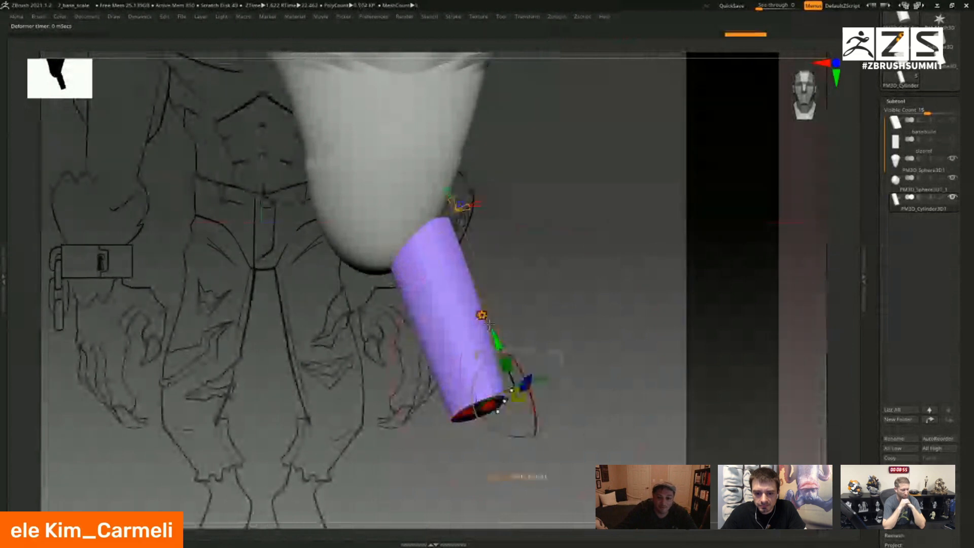
left_click(481, 315)
left_click(615, 318)
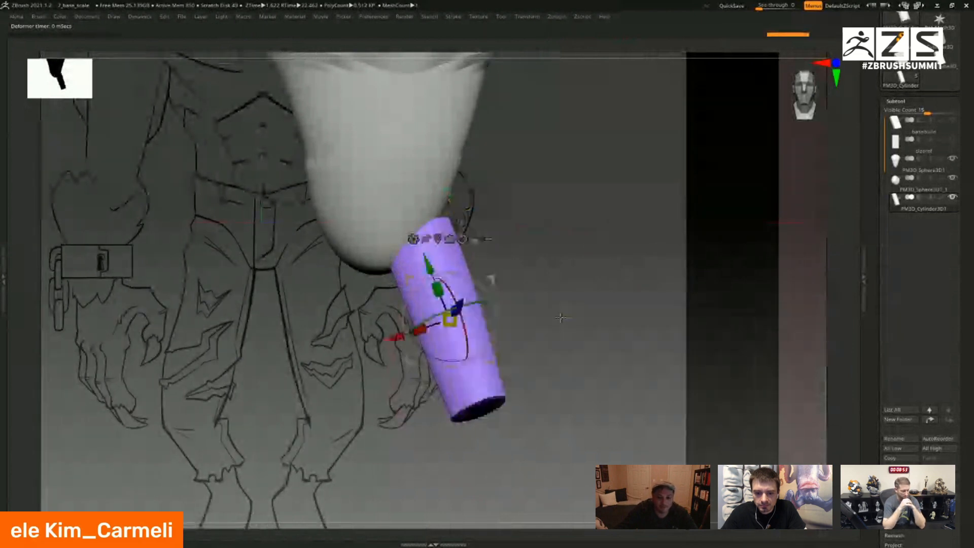
- Try the lattice deformer on the thigh cylinder with the gizmo rotated out of line with it, and switch back to Gizmo 3D
mouse_move(561, 317)
left_mouse_down()
mouse_move(540, 309)
mouse_move(482, 354)
left_mouse_up()
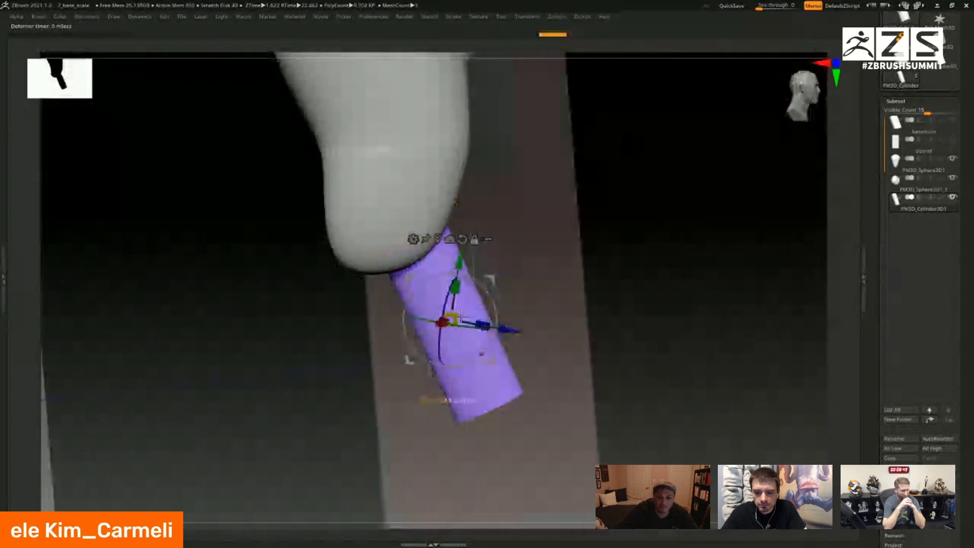
left_click_drag(492, 304, 492, 323, "alt")
left_click(413, 239)
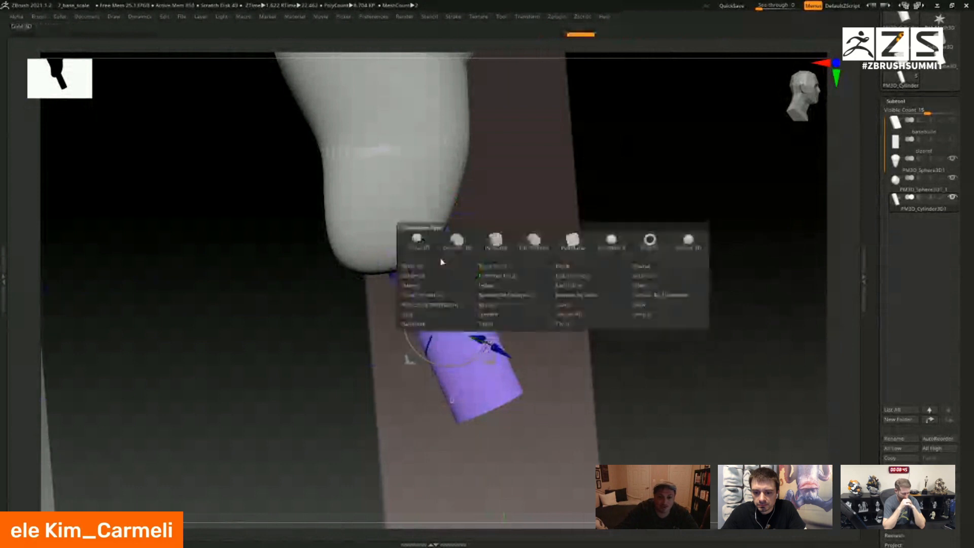
left_click(571, 275)
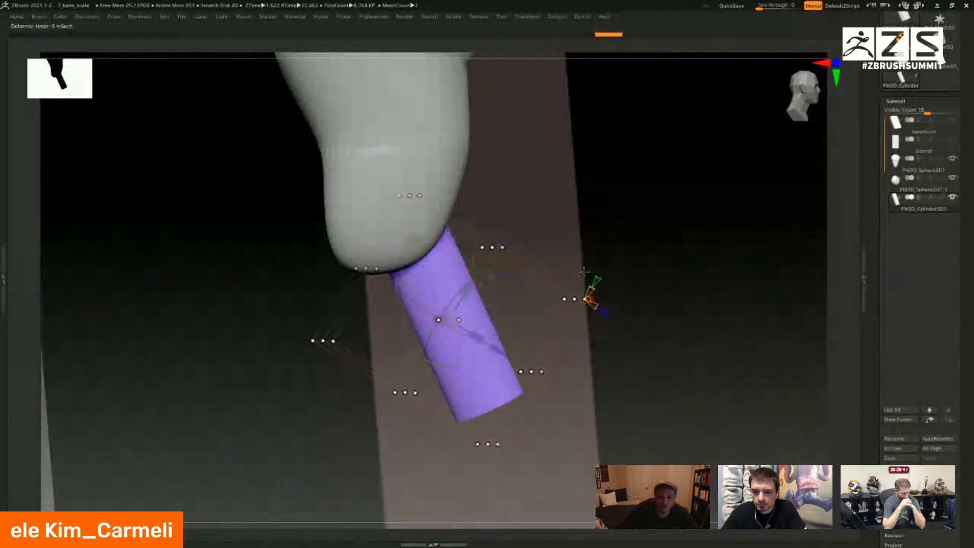
left_click(439, 320)
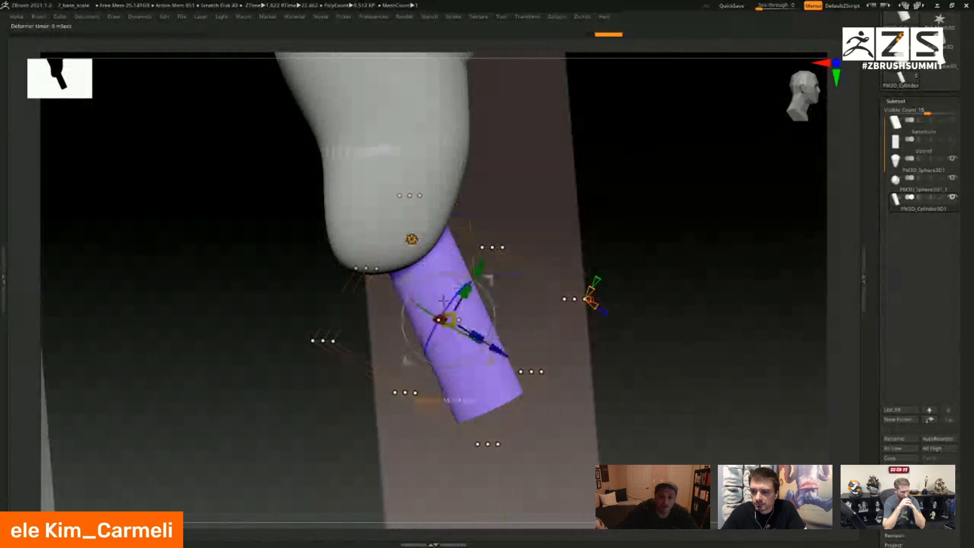
mouse_move(657, 239)
left_mouse_down()
mouse_move(604, 255)
mouse_move(456, 250)
mouse_move(557, 290)
mouse_move(542, 347)
left_mouse_up()
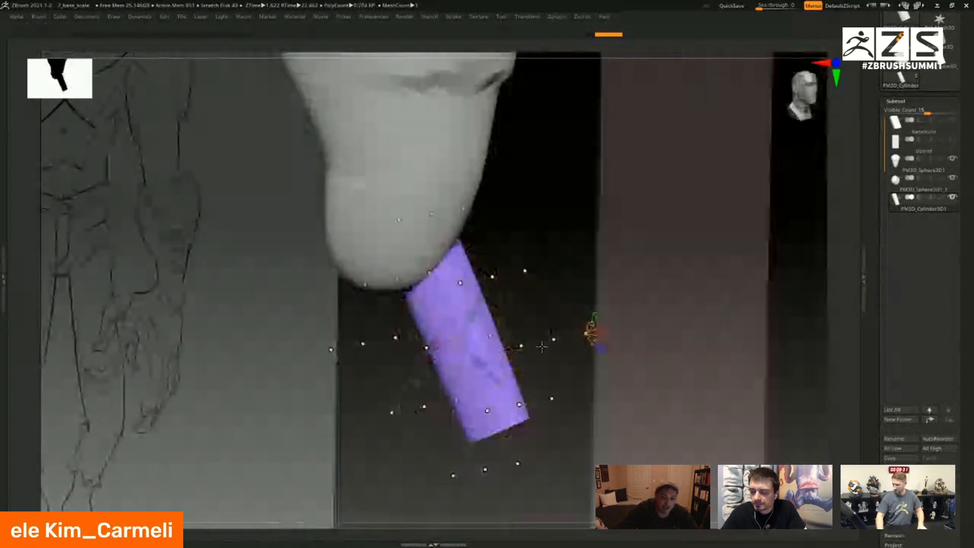
left_click(542, 347)
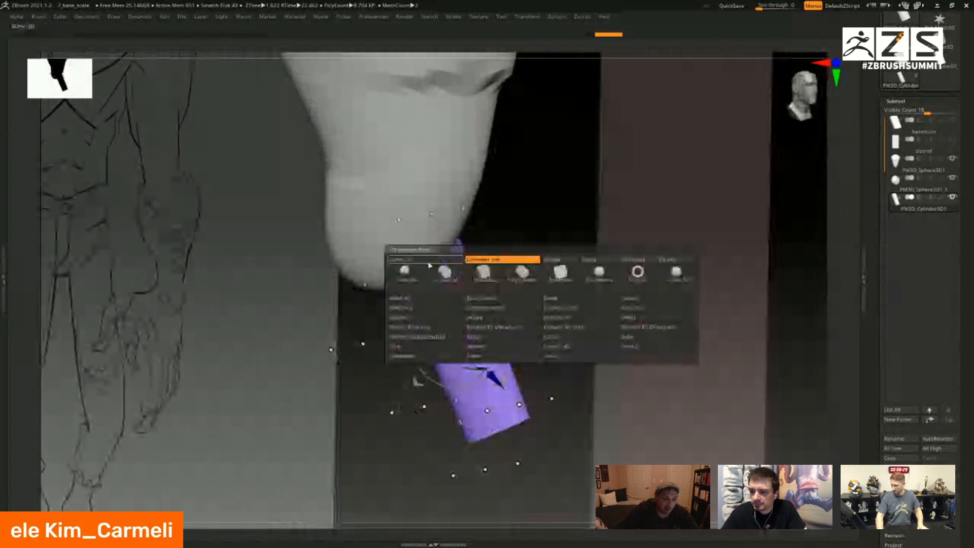
left_click(421, 261)
left_click_drag(544, 361, 523, 358)
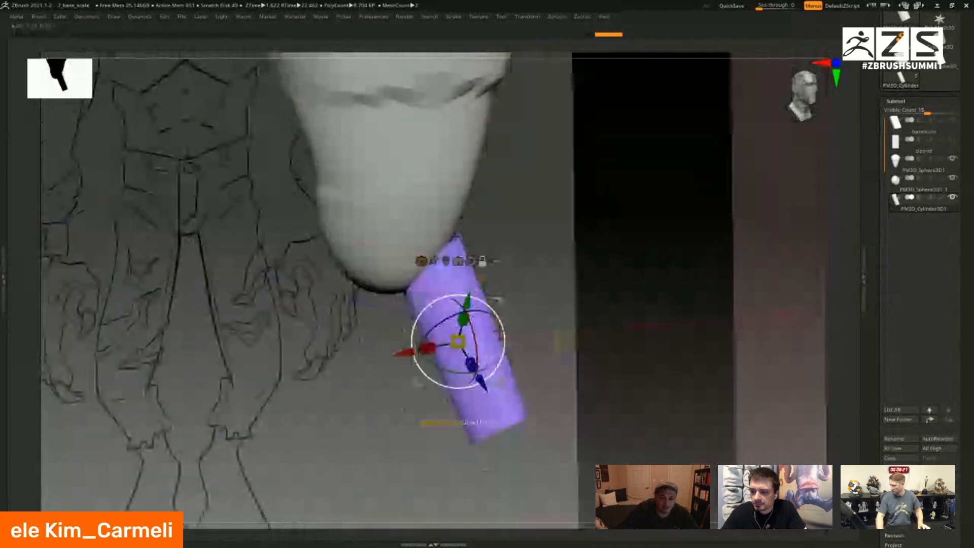
- Try the lattice deformer on the thigh cylinder again, examine its control points from the front, and return to Gizmo 3D
mouse_move(425, 309)
left_mouse_down("alt")
mouse_move(447, 322)
mouse_move(471, 311)
left_mouse_up("alt")
left_click_drag(541, 355, 573, 357)
left_click_drag(488, 389, 451, 299, "alt")
key("ctrl+z")
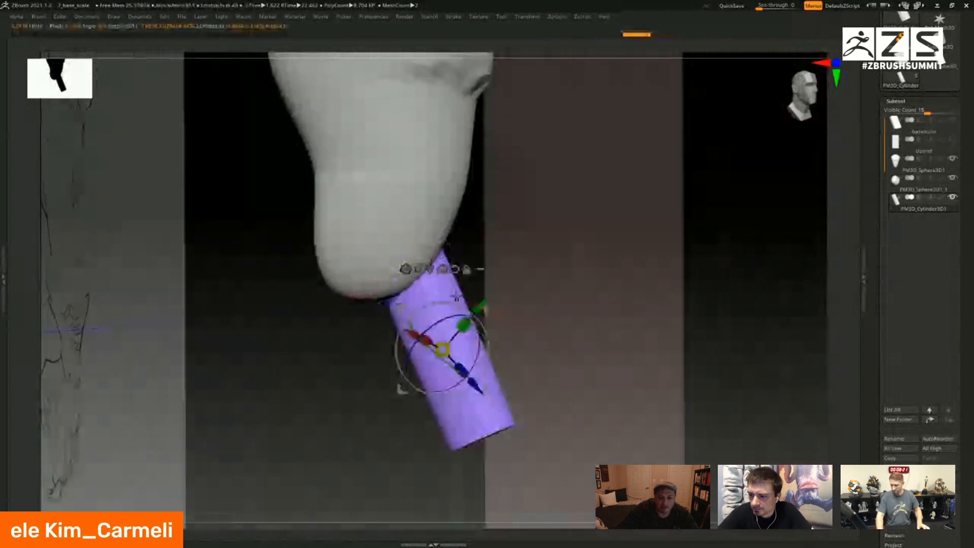
left_click(407, 268)
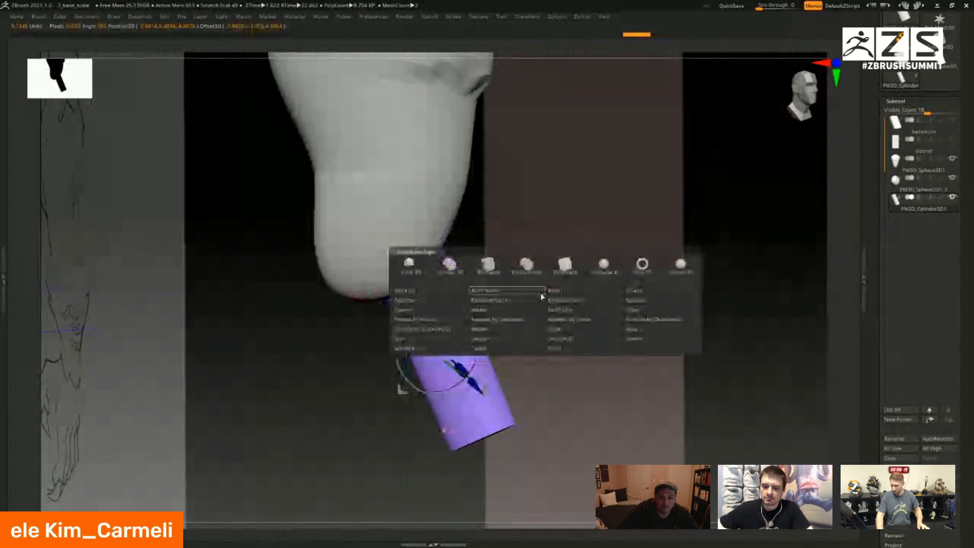
left_click(524, 303)
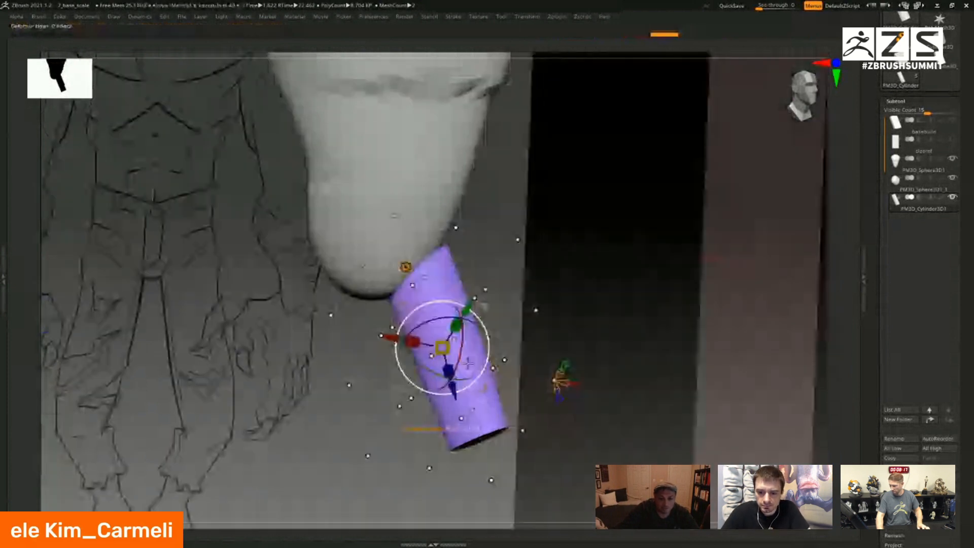
mouse_move(468, 363)
left_mouse_down()
mouse_move(569, 349)
mouse_move(537, 327)
left_mouse_up()
left_click_drag(469, 298, 445, 265, "alt")
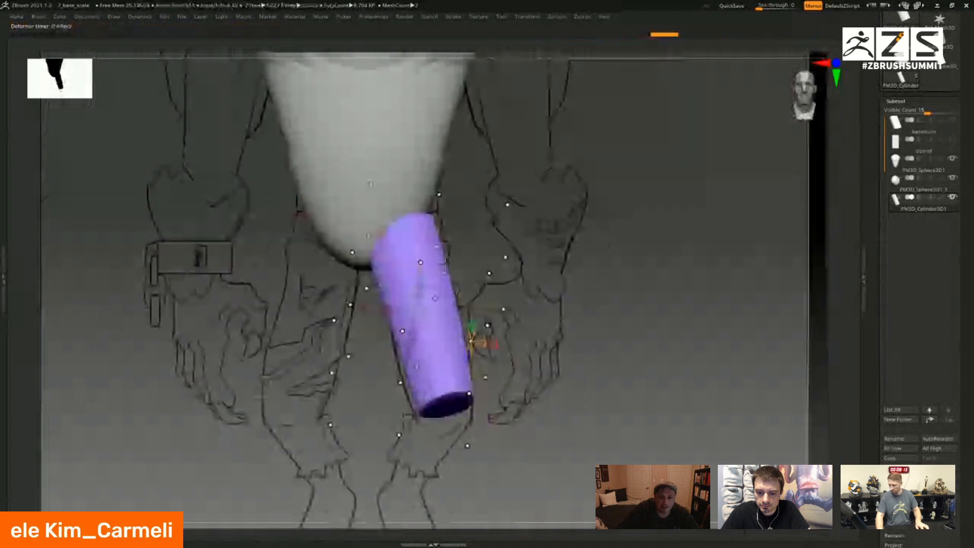
left_click(446, 262)
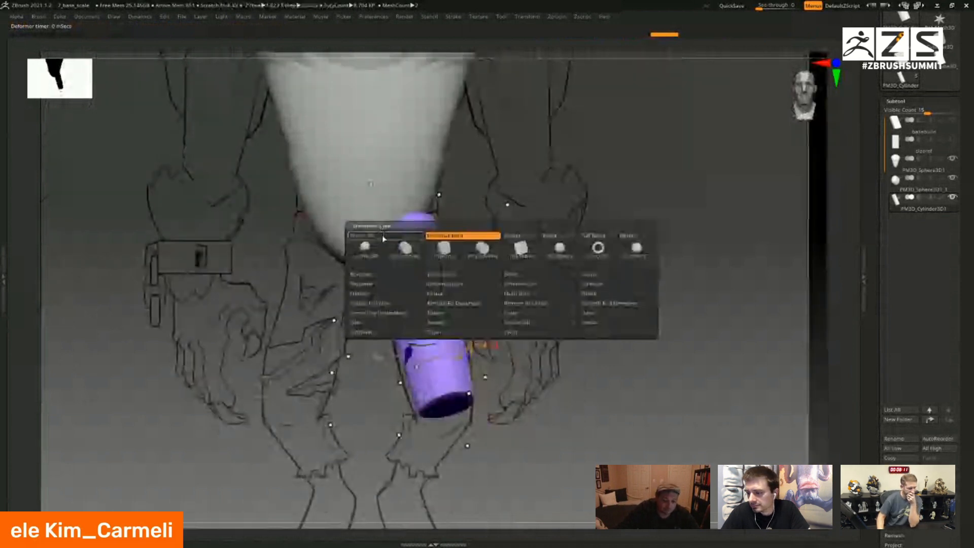
left_click(384, 237)
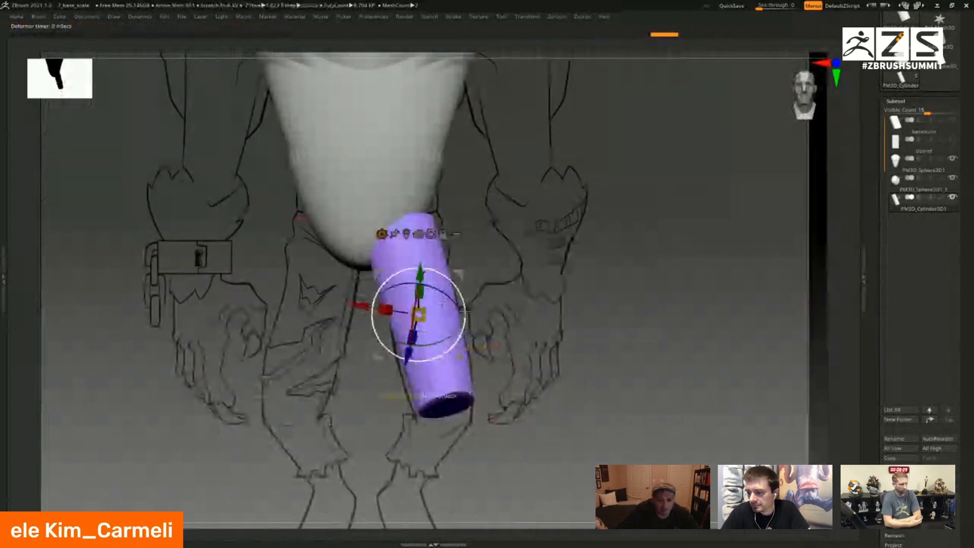
- Mask the rear half of the thigh cylinder with a lasso in side view, bulge its front outward, and clear the mask
key("q")
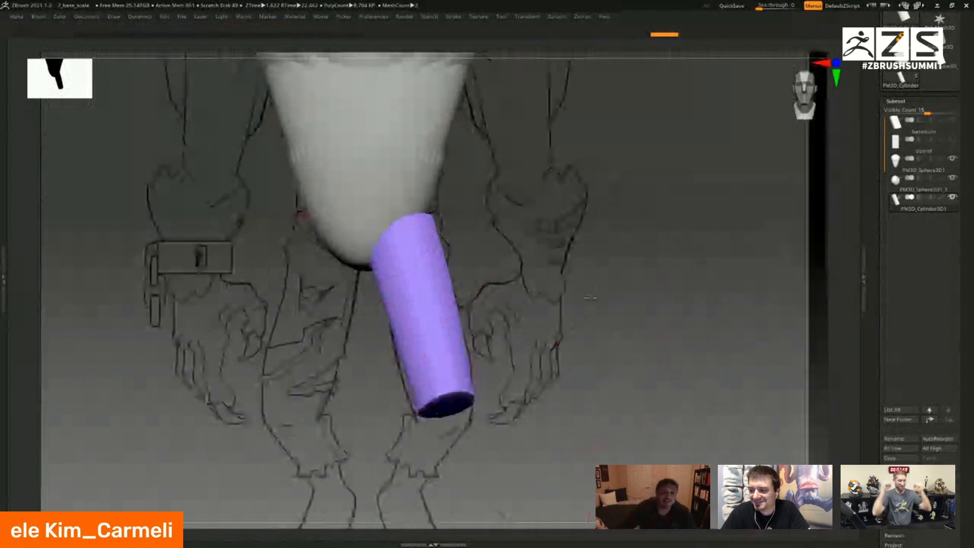
left_click_drag(590, 298, 538, 360, "alt")
mouse_move(590, 299)
left_mouse_down()
mouse_move(547, 300)
mouse_move(548, 279)
mouse_move(499, 280)
mouse_move(526, 279)
mouse_move(456, 348)
mouse_move(494, 290)
left_mouse_up()
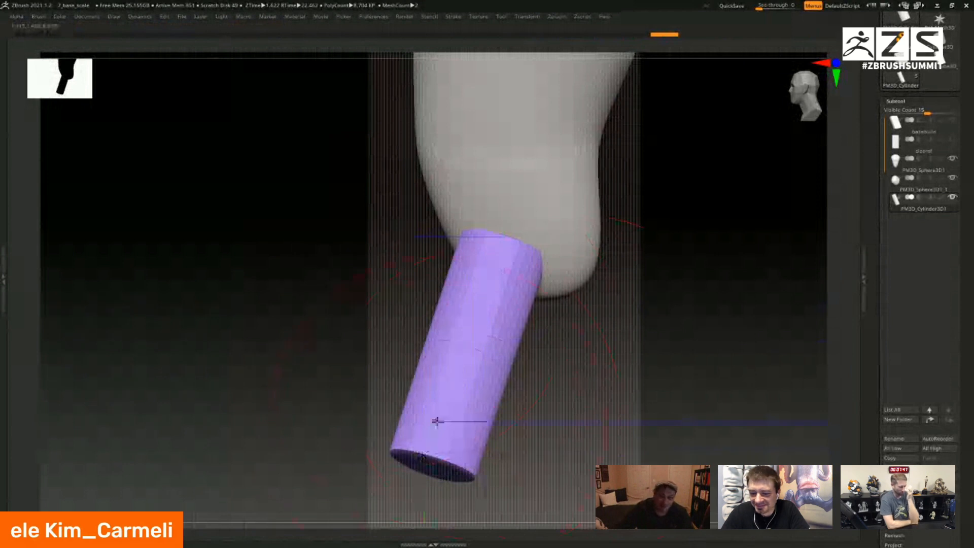
key("Tab")
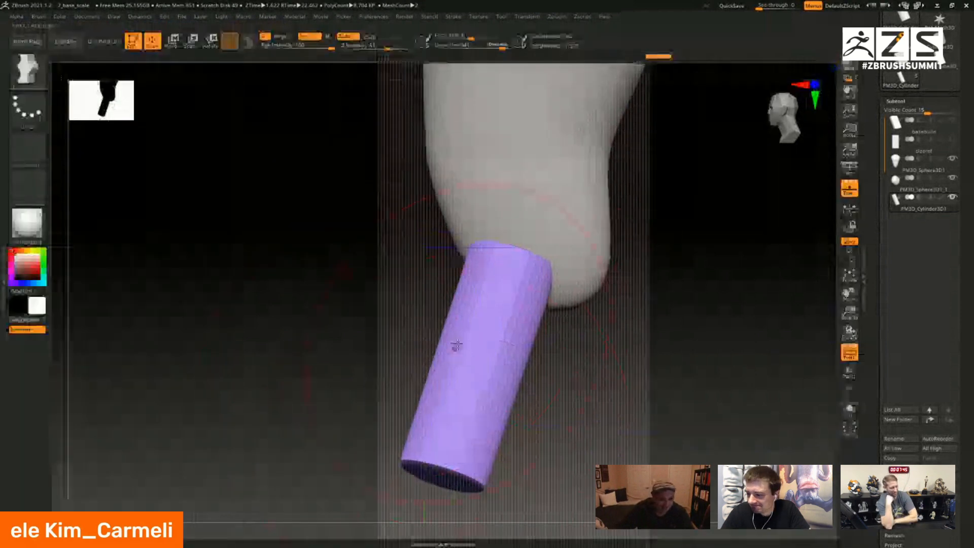
mouse_move(496, 361)
right_mouse_down()
mouse_move(492, 406)
mouse_move(524, 442)
mouse_move(503, 486)
mouse_move(478, 434)
right_mouse_up()
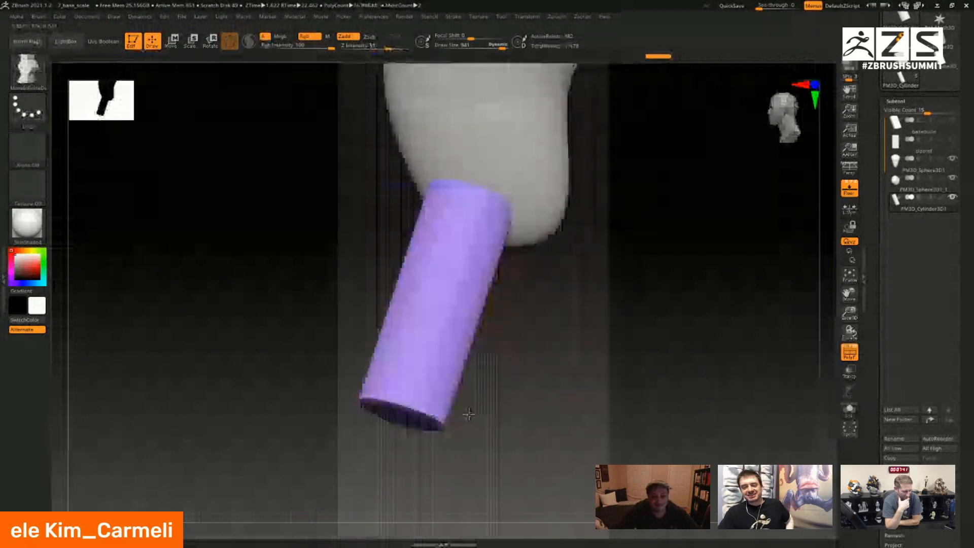
mouse_move(353, 455)
left_mouse_down("ctrl")
mouse_move(580, 146)
mouse_move(480, 111)
mouse_move(477, 123)
mouse_move(498, 139)
mouse_move(487, 136)
left_mouse_up("ctrl")
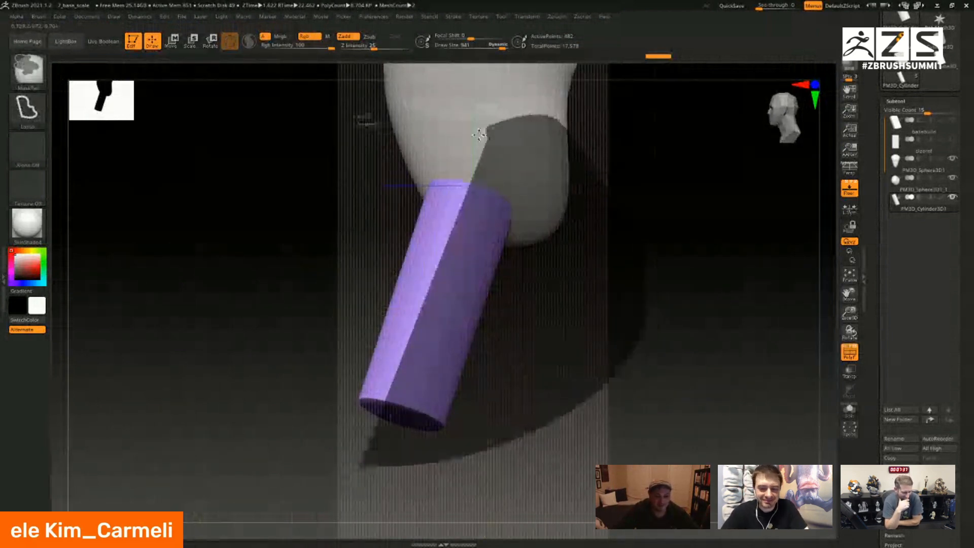
mouse_move(419, 258)
left_mouse_down()
mouse_move(404, 248)
mouse_move(391, 268)
left_mouse_up()
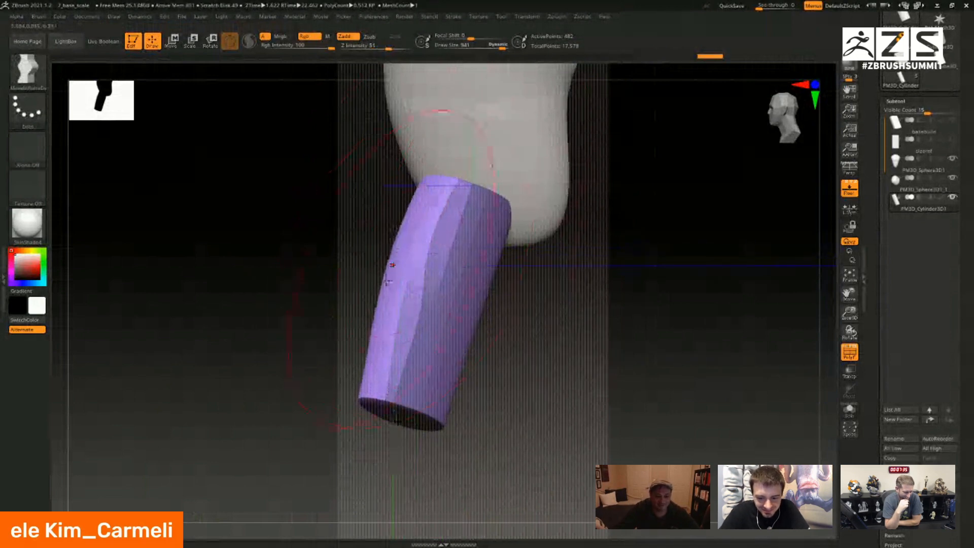
mouse_move(223, 283)
left_mouse_down("ctrl")
mouse_move(242, 343)
mouse_move(279, 383)
left_mouse_up("ctrl")
- Examine the reshaped thigh against the torso and the lower legs in the front reference sketch
mouse_move(255, 421)
left_mouse_down("alt")
mouse_move(279, 389)
mouse_move(345, 391)
left_mouse_up("alt")
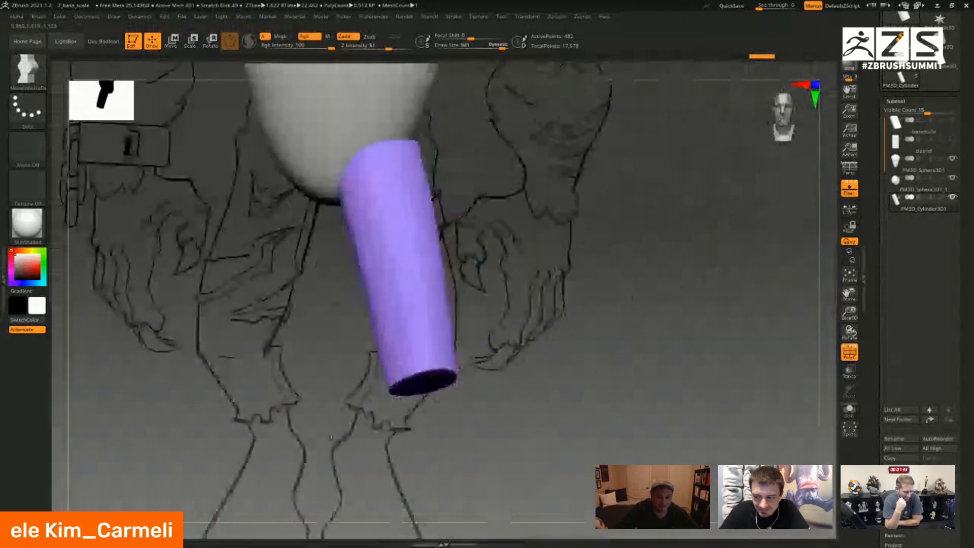
mouse_move(284, 385)
left_mouse_down("alt")
mouse_move(354, 392)
mouse_move(366, 456)
left_mouse_up("alt")
mouse_move(492, 376)
left_mouse_down("alt")
mouse_move(428, 237)
mouse_move(429, 281)
left_mouse_up("alt")
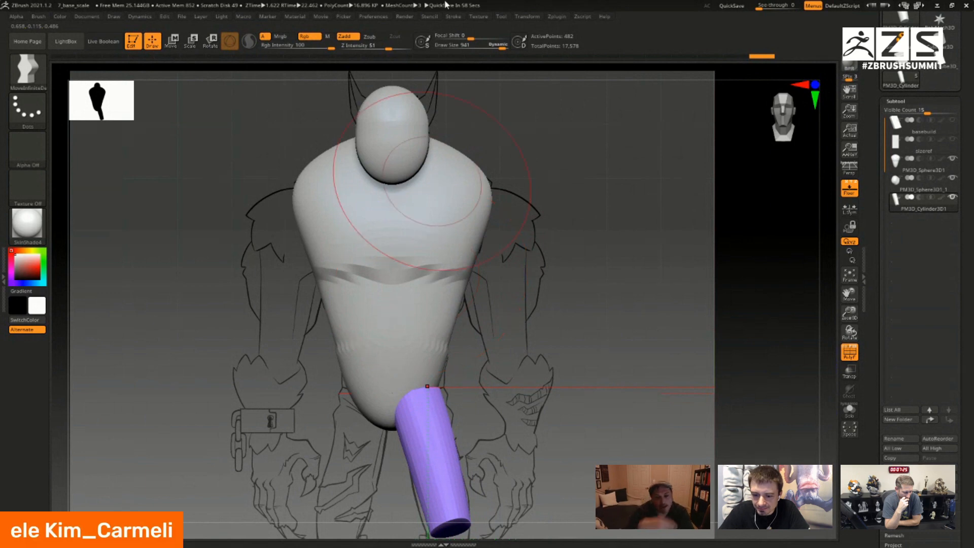
left_click_drag(525, 417, 514, 352, "alt")
left_click_drag(477, 431, 516, 268, "alt")
mouse_move(516, 268)
right_mouse_down()
mouse_move(480, 276)
mouse_move(487, 282)
mouse_move(416, 266)
mouse_move(406, 316)
mouse_move(502, 294)
mouse_move(493, 294)
right_mouse_up()
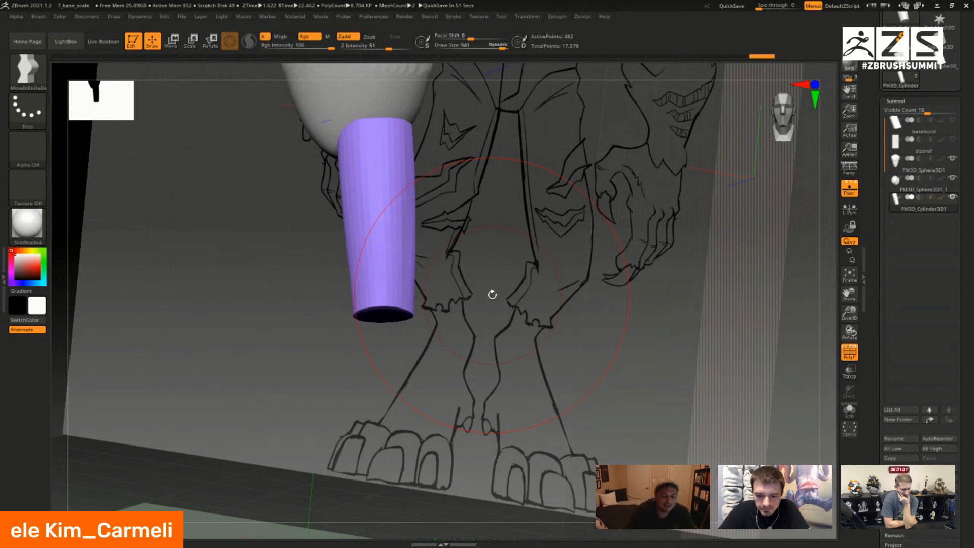
left_click_drag(469, 325, 494, 344, "shift")
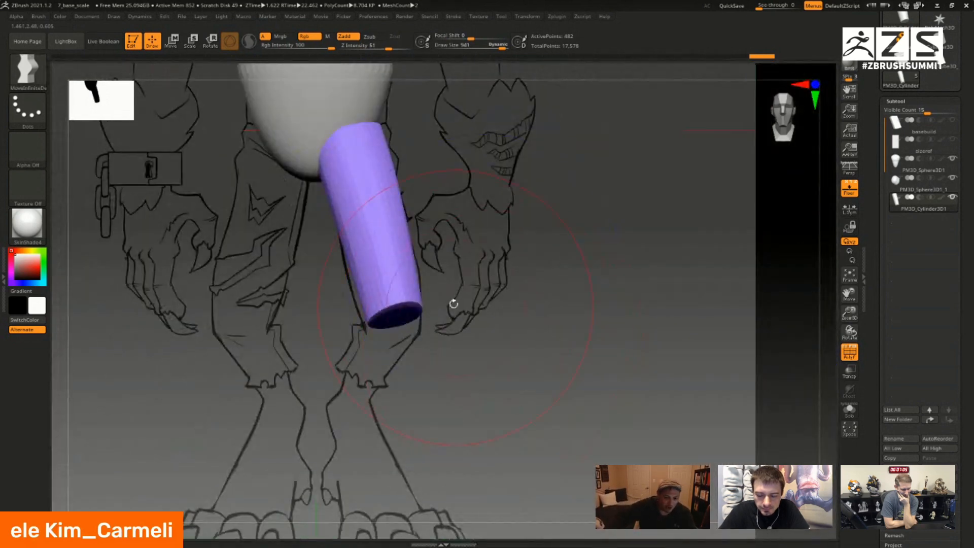
left_click_drag(453, 303, 488, 232, "alt")
left_click_drag(520, 281, 553, 287, "alt")
- Append a Cylinder3D for the lower leg and make it the active subtool
left_click(936, 467)
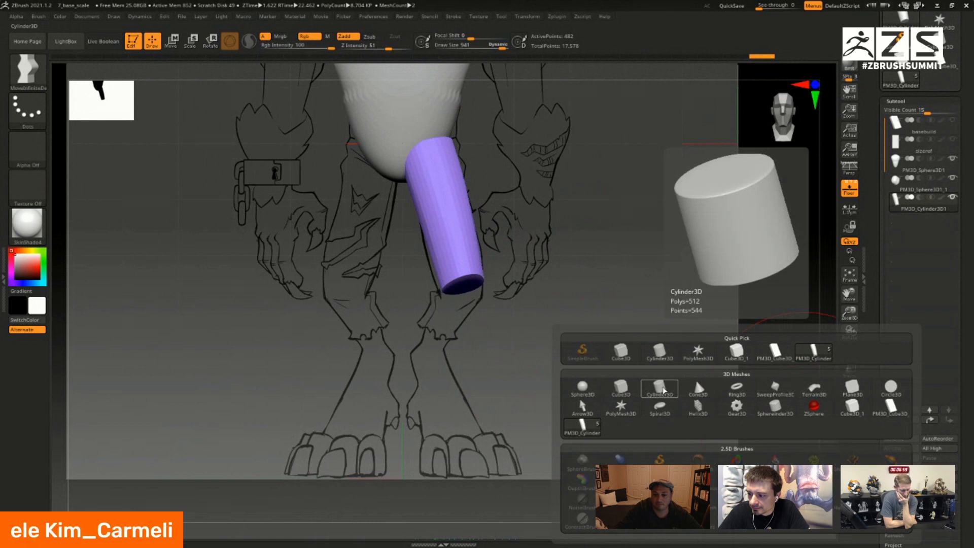
left_click(660, 389)
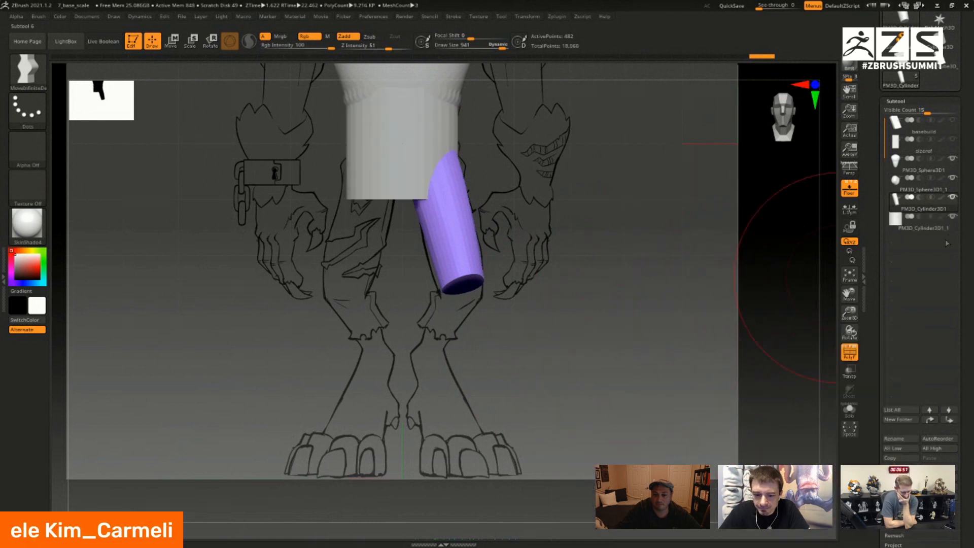
key("w")
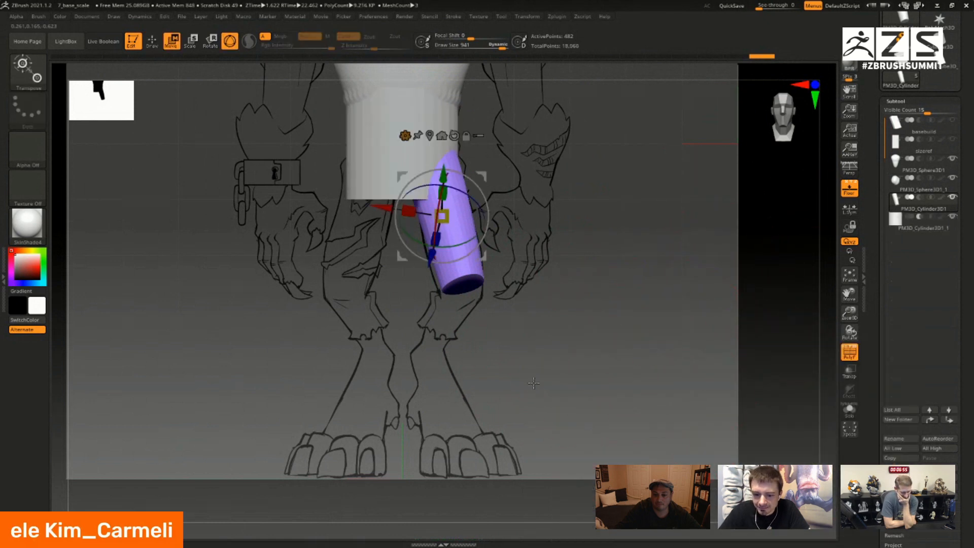
key("minus")
mouse_move(503, 343)
left_mouse_down("alt")
mouse_move(501, 305)
mouse_move(495, 334)
left_mouse_up("alt")
left_click_drag(478, 283, 493, 313)
key("ctrl+z")
key("Down")
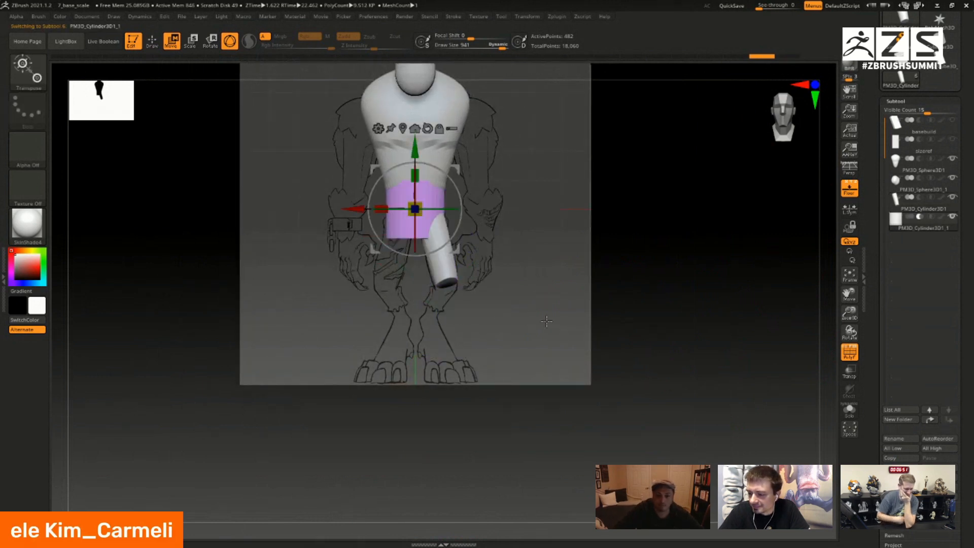
- Move the new cylinder down beneath the thigh, and stretch and scale it into a slim lower leg
left_click_drag(455, 247, 481, 351)
right_click_drag(485, 319, 492, 397, "alt")
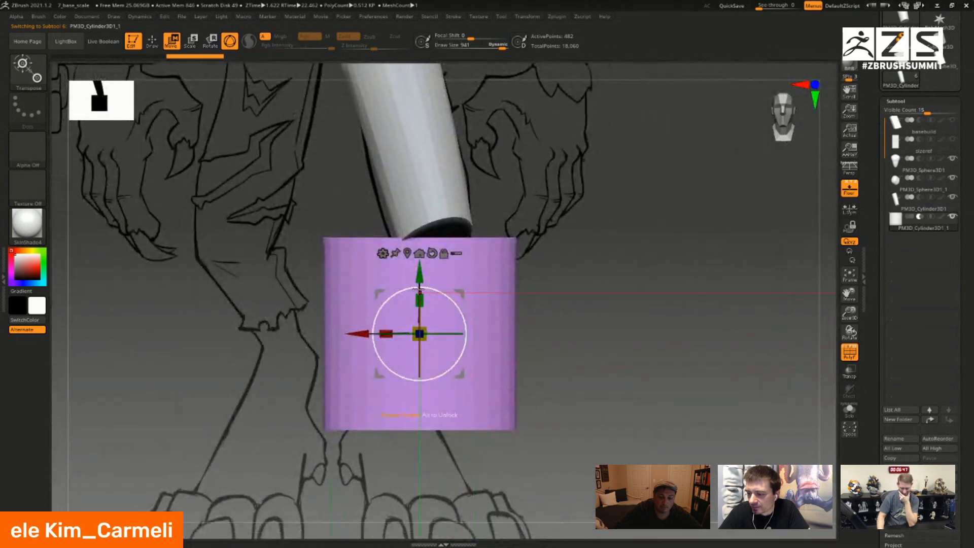
left_click_drag(421, 301, 413, 278)
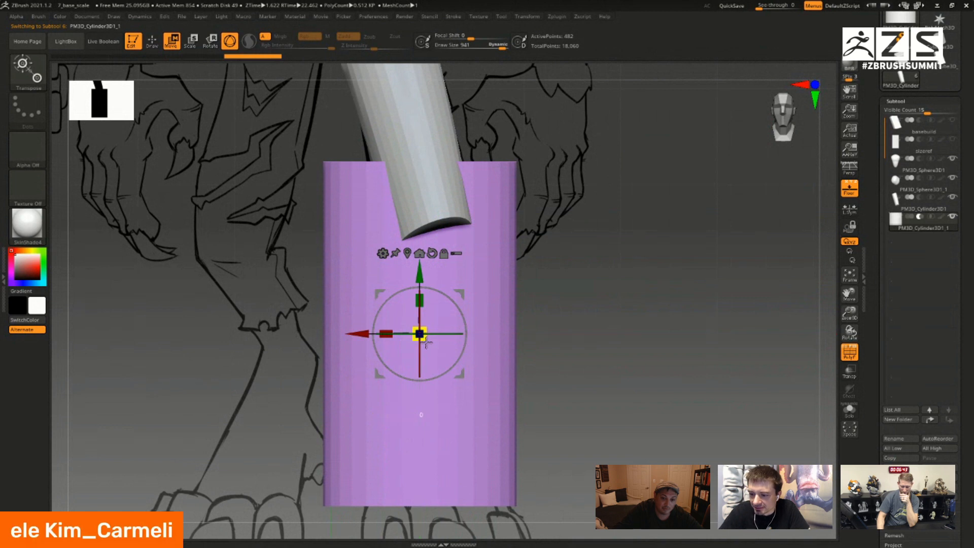
left_click_drag(420, 333, 356, 314)
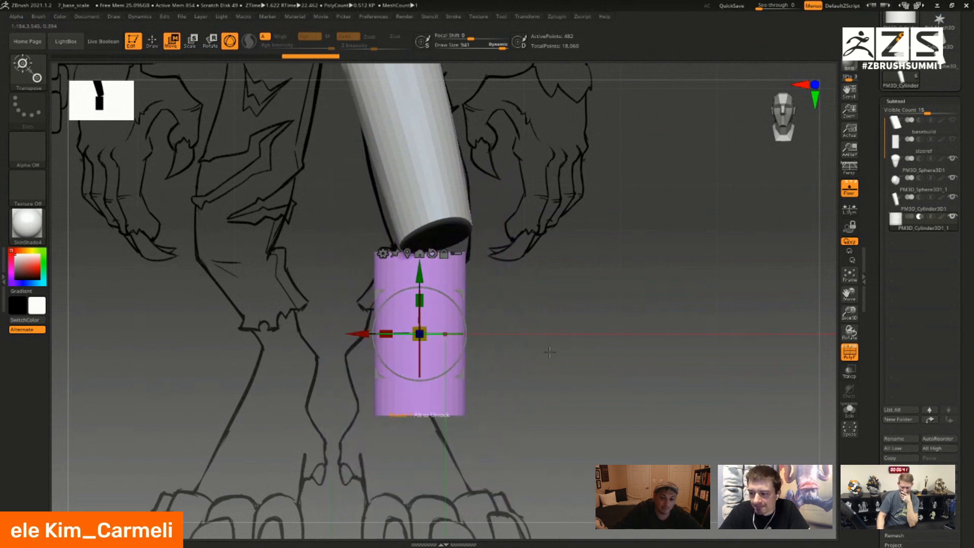
- Slant the lower-leg cylinder backward in side view and inward from the front, and line its top up under the thigh
right_click_drag(598, 348, 512, 350)
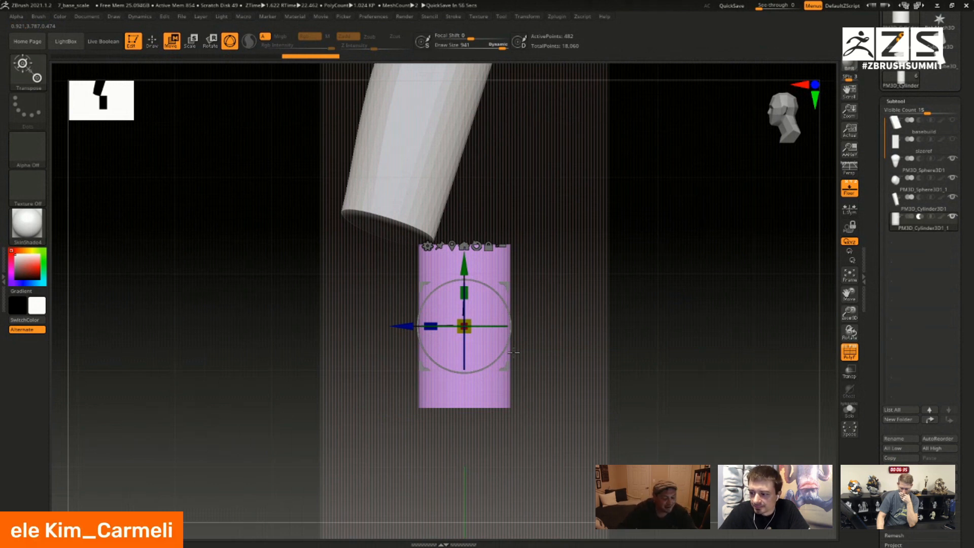
left_click_drag(475, 334, 427, 335)
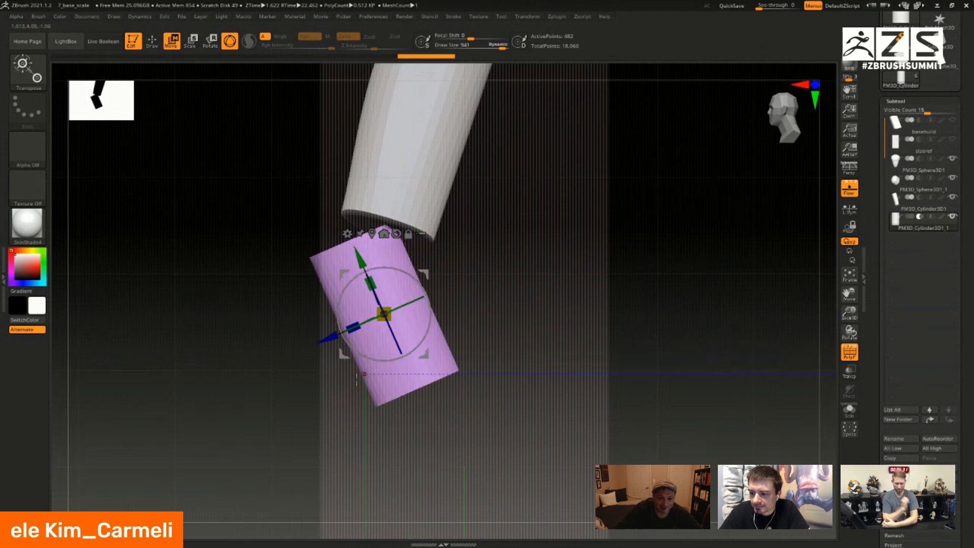
right_click_drag(350, 368, 541, 428)
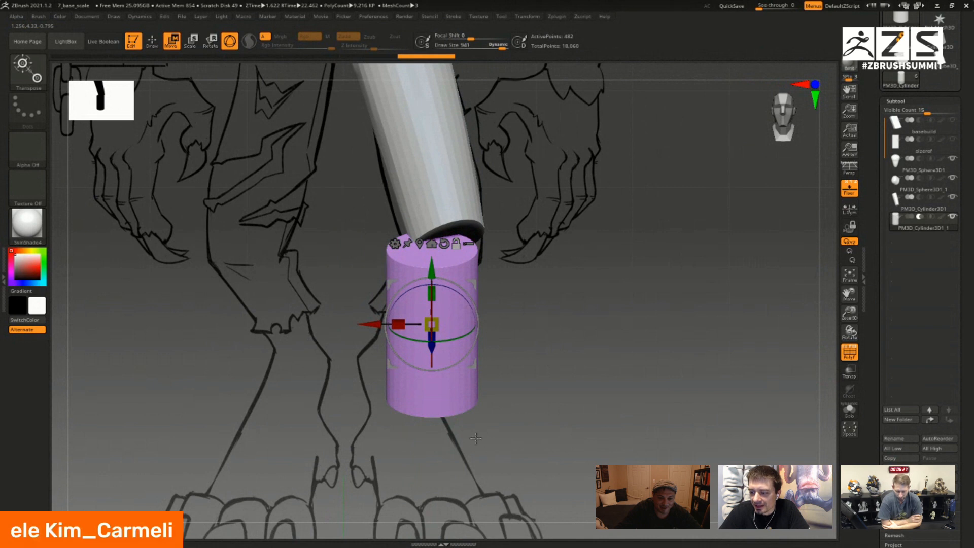
left_click_drag(408, 286, 462, 351)
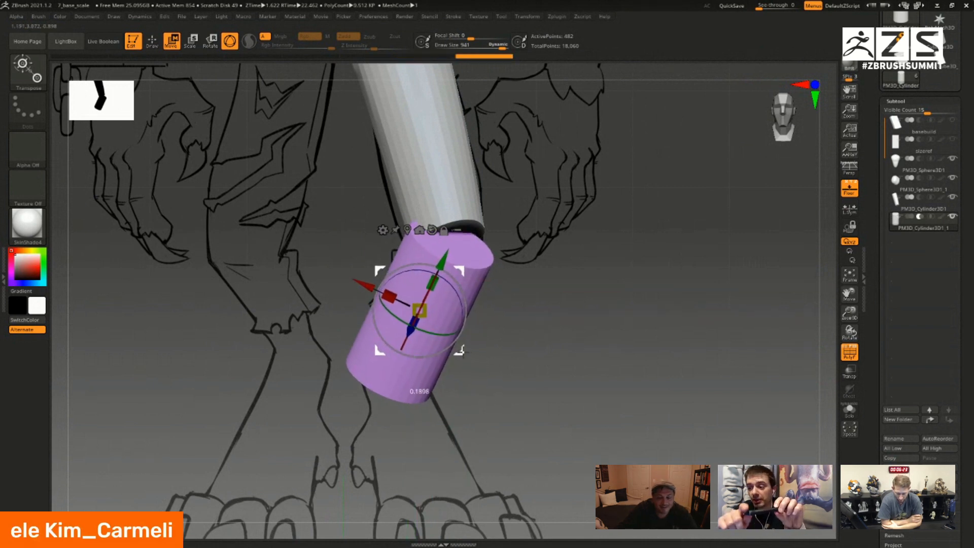
left_click_drag(589, 355, 572, 337)
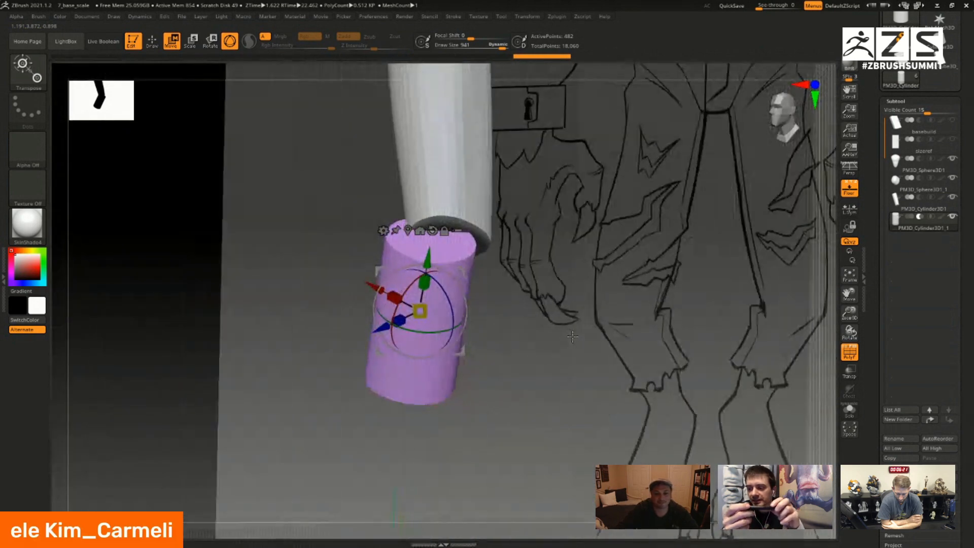
left_click_drag(461, 350, 482, 349)
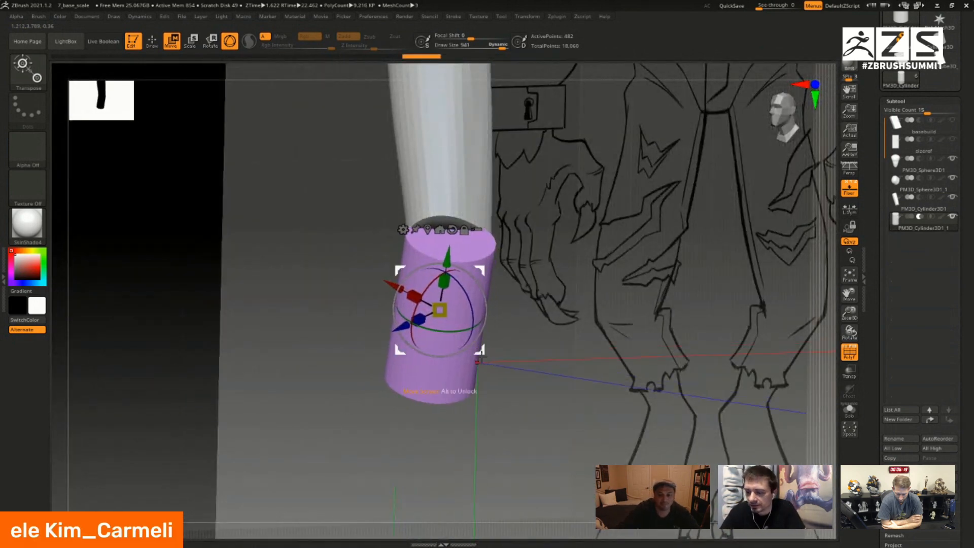
mouse_move(481, 349)
right_mouse_down()
mouse_move(478, 335)
mouse_move(492, 367)
right_mouse_up()
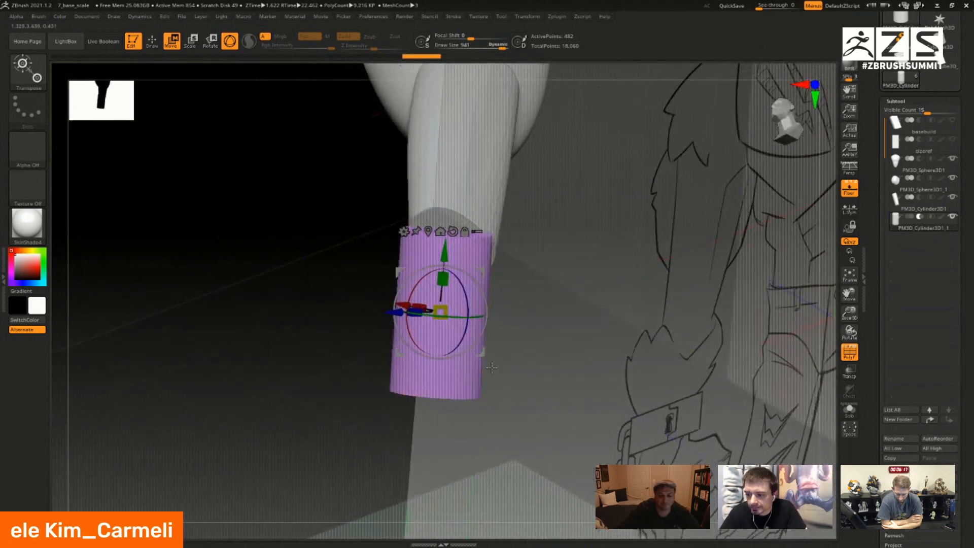
- Hide the floor grids carrying the reference sketches and choose the ClipRect brush
key("shift+p")
key("q")
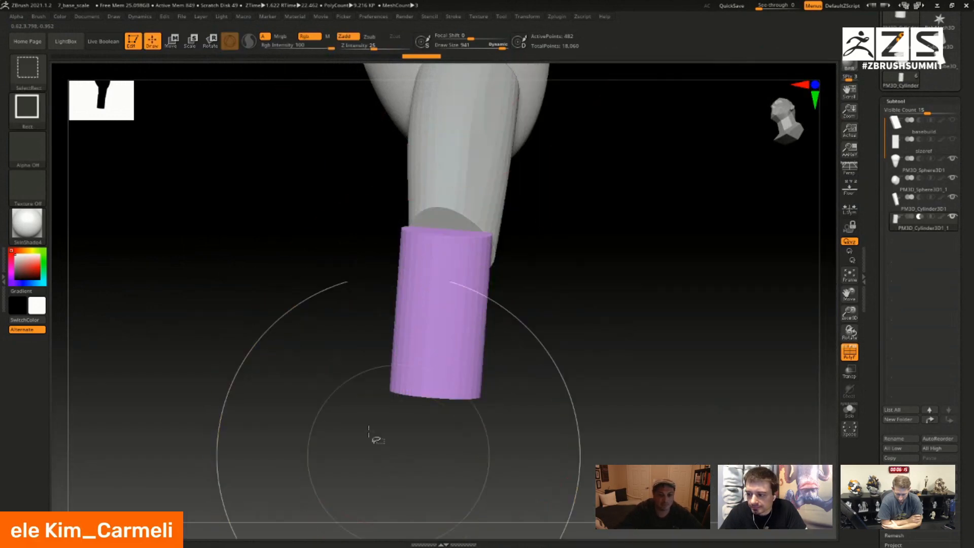
left_click(28, 68)
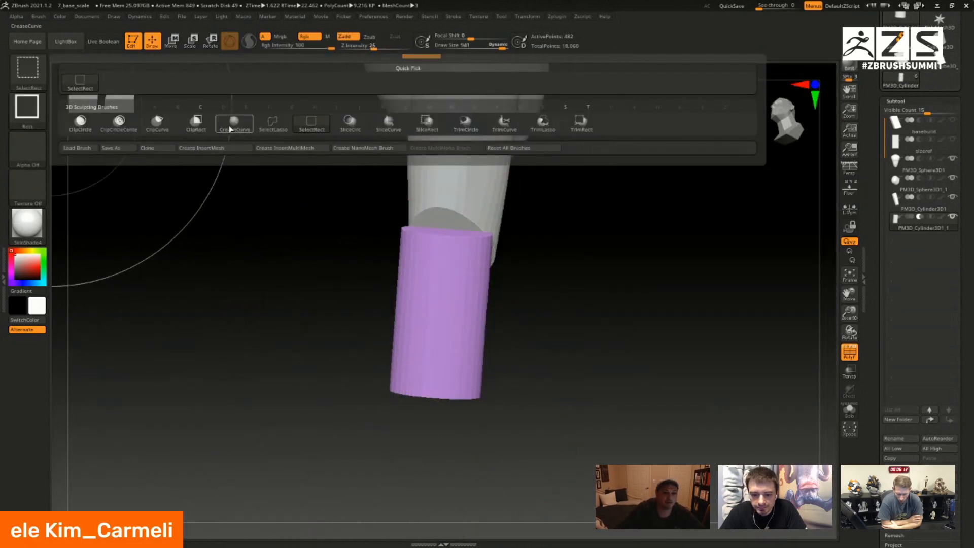
left_click(196, 122)
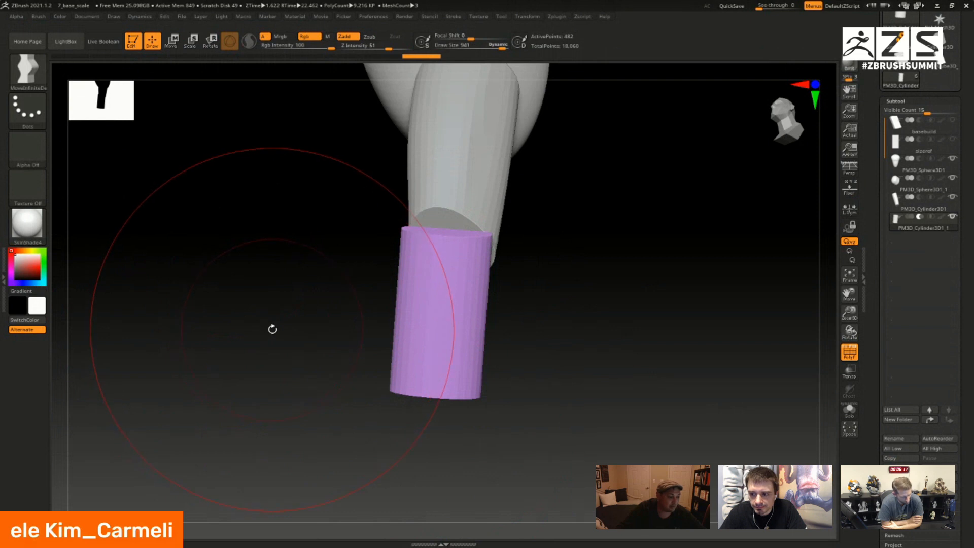
- Place the transform gizmo at the top of the lower-leg cylinder, just beneath the thigh
left_click_drag(272, 311, 276, 322)
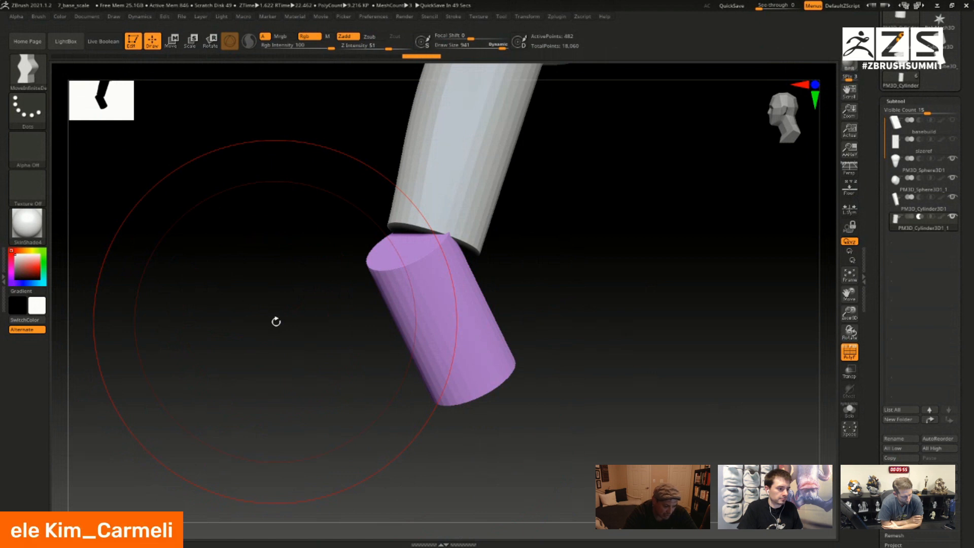
left_click_drag(276, 321, 506, 302)
key("w")
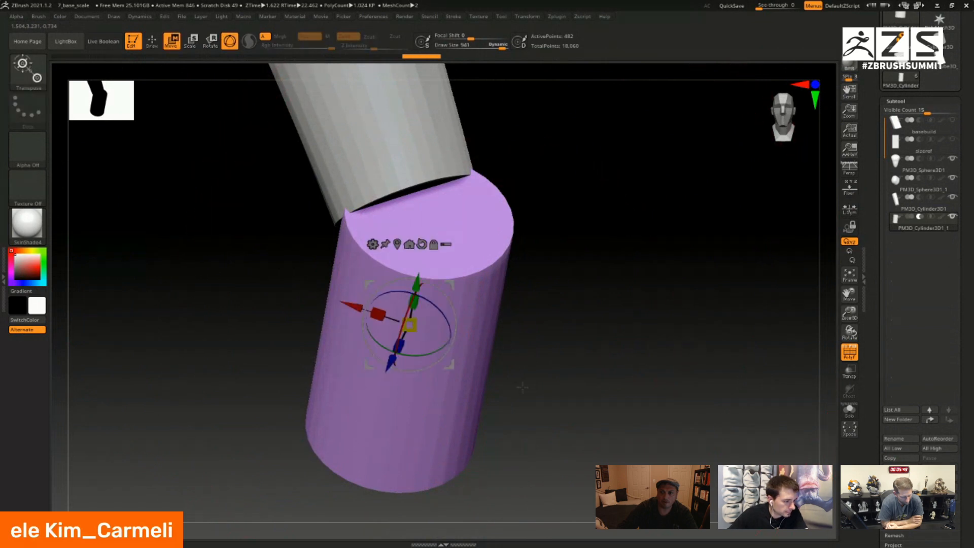
left_click_drag(522, 341, 472, 257)
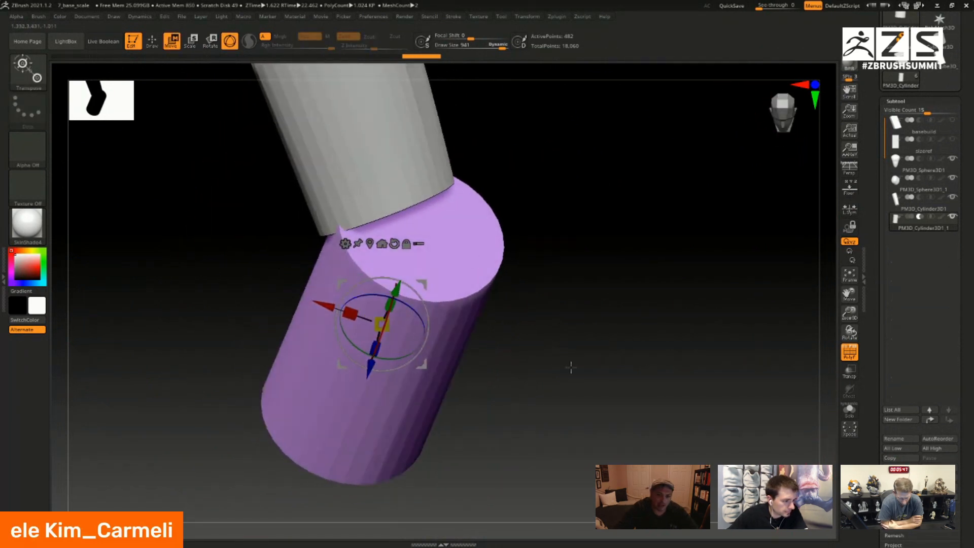
left_click(438, 226)
left_click_drag(537, 330, 529, 276)
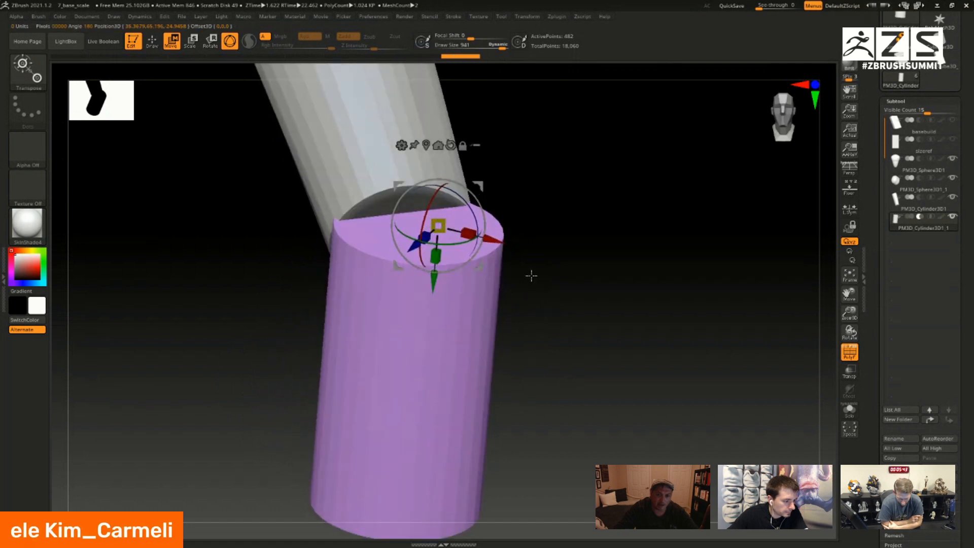
right_click_drag(419, 351, 400, 351)
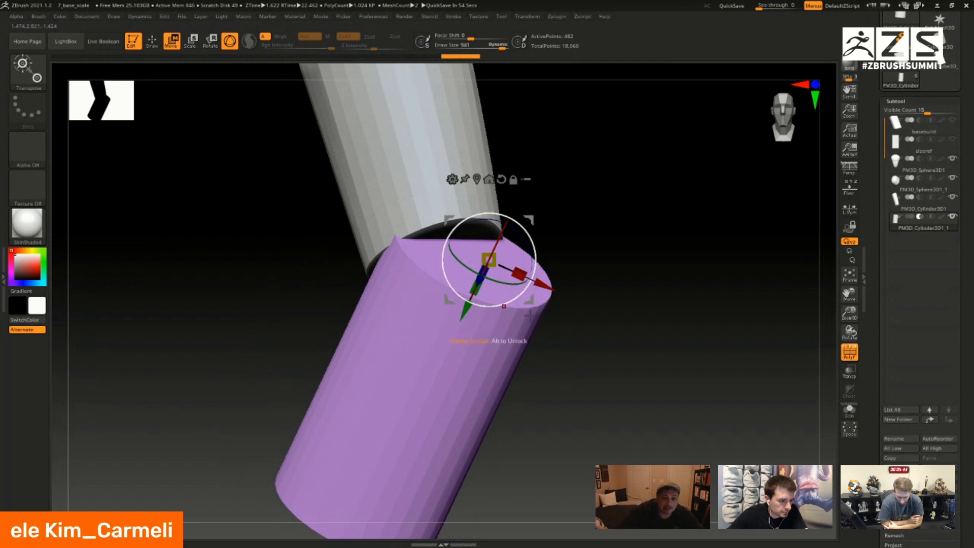
- Rotate the lower-leg cylinder slightly on the Y axis about the gizmo at its top end
right_click_drag(602, 291, 603, 328)
right_click(603, 330)
left_click(602, 330)
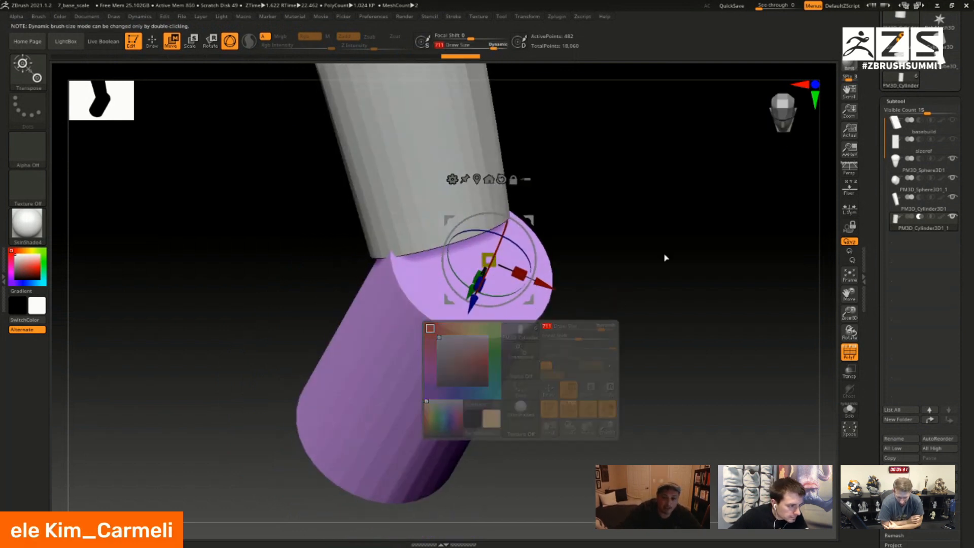
right_click_drag(615, 296, 604, 266)
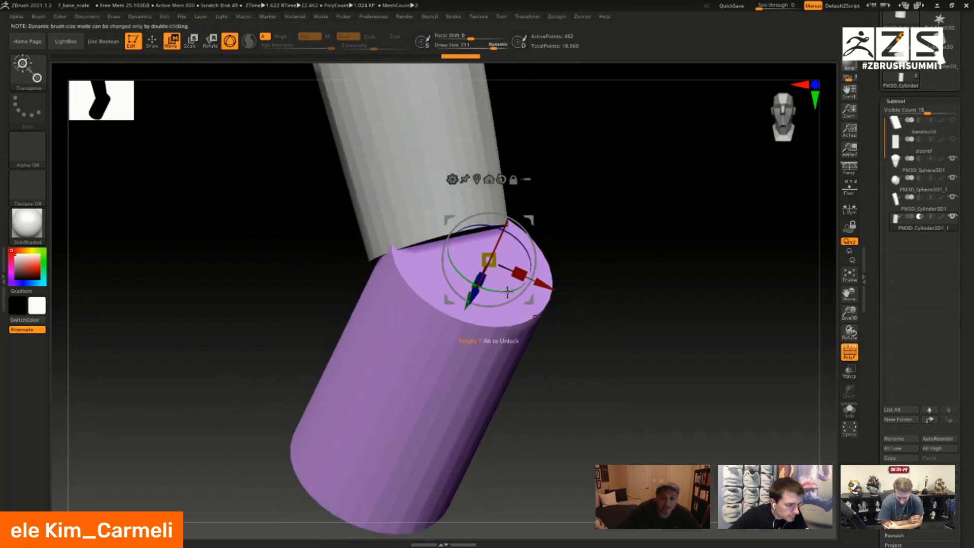
mouse_move(507, 292)
left_mouse_down()
mouse_move(560, 283)
mouse_move(509, 292)
left_mouse_up()
right_click_drag(472, 189, 428, 226, "alt")
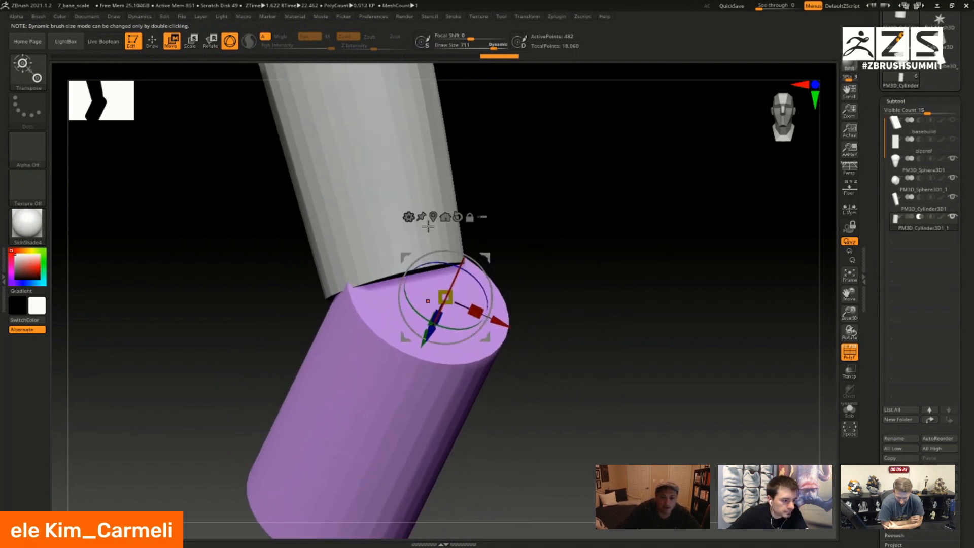
- Centre the gizmo on the lower-leg cylinder and move the cylinder about 11.4 units along the gizmo's Z axis
left_click(434, 216)
right_click_drag(451, 354, 462, 318, "alt")
left_click_drag(409, 402, 363, 383)
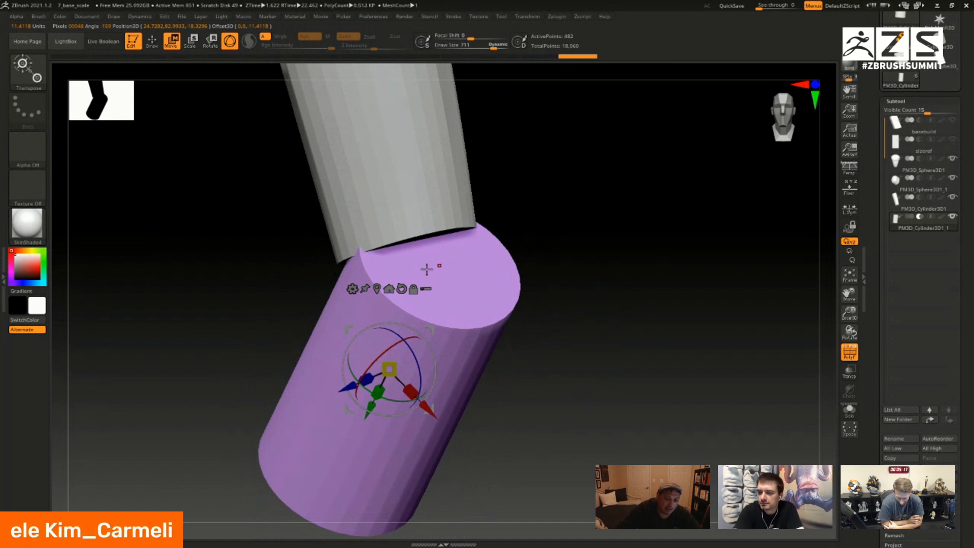
right_click_drag(472, 322, 452, 323)
right_click_drag(476, 417, 460, 181, "alt")
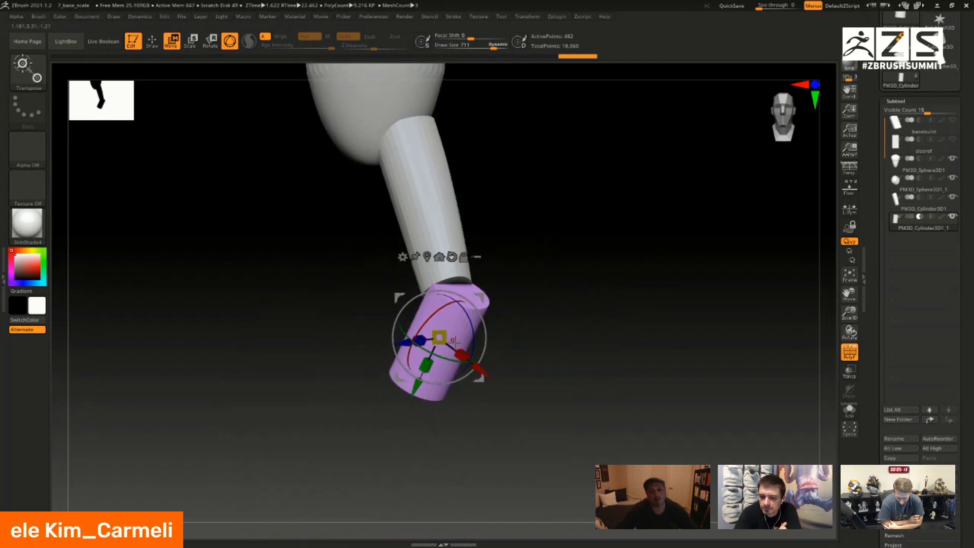
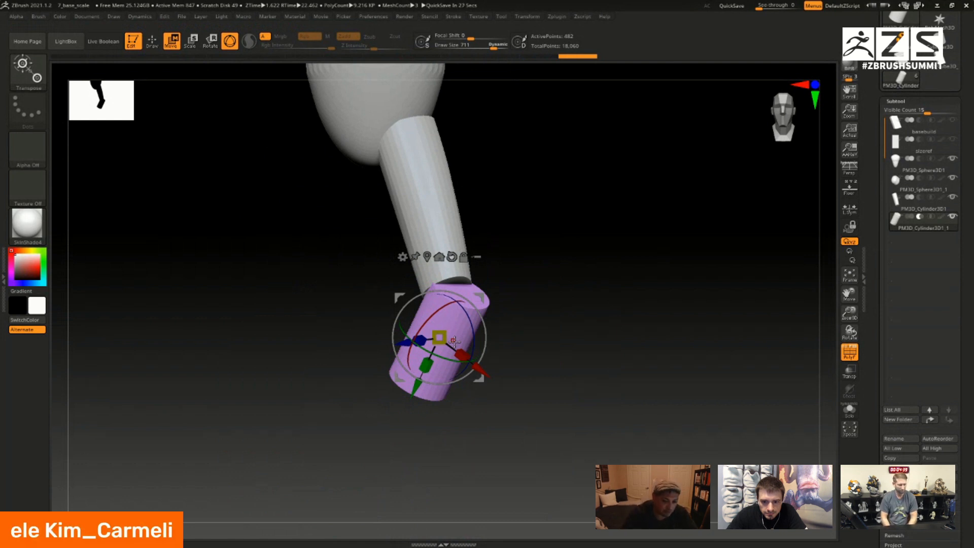
- Choose the ClipCurve brush and clip one long side of the lower-leg cylinder with angled and curved cuts
left_click_drag(637, 233, 614, 239)
key("q")
mouse_move(559, 395)
left_mouse_down()
mouse_move(559, 368)
mouse_move(520, 380)
mouse_move(550, 321)
mouse_move(513, 287)
mouse_move(530, 305)
mouse_move(534, 291)
mouse_move(505, 317)
left_mouse_up()
key("ctrl+shift")
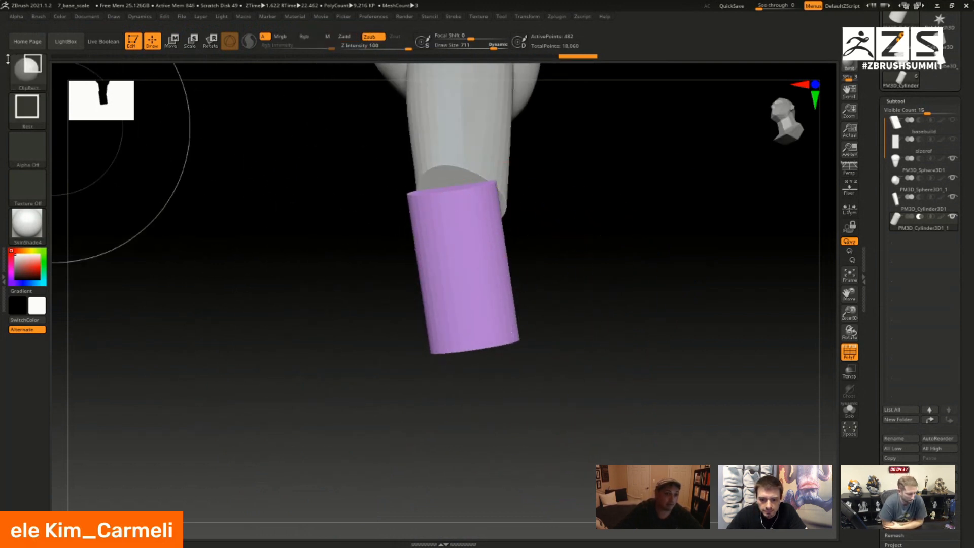
left_click(24, 71)
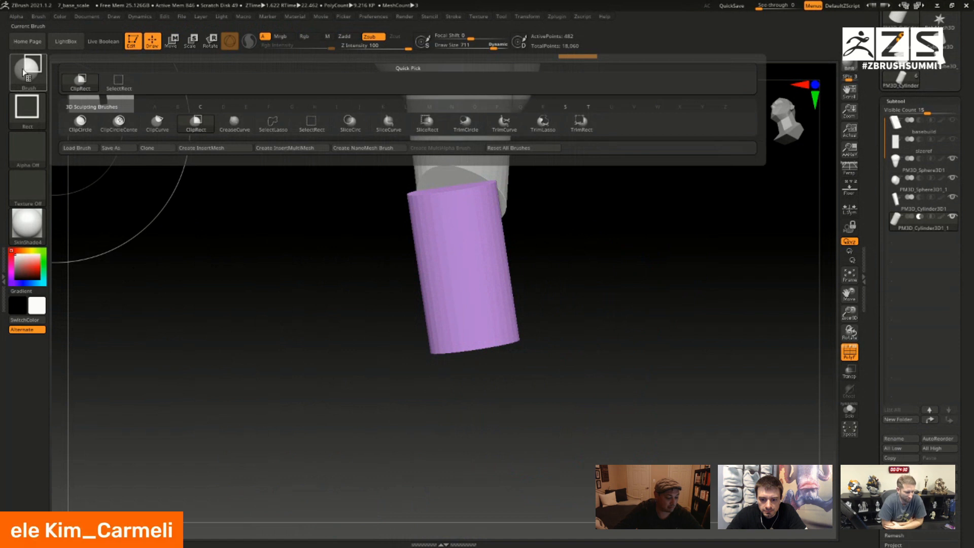
left_click(168, 125)
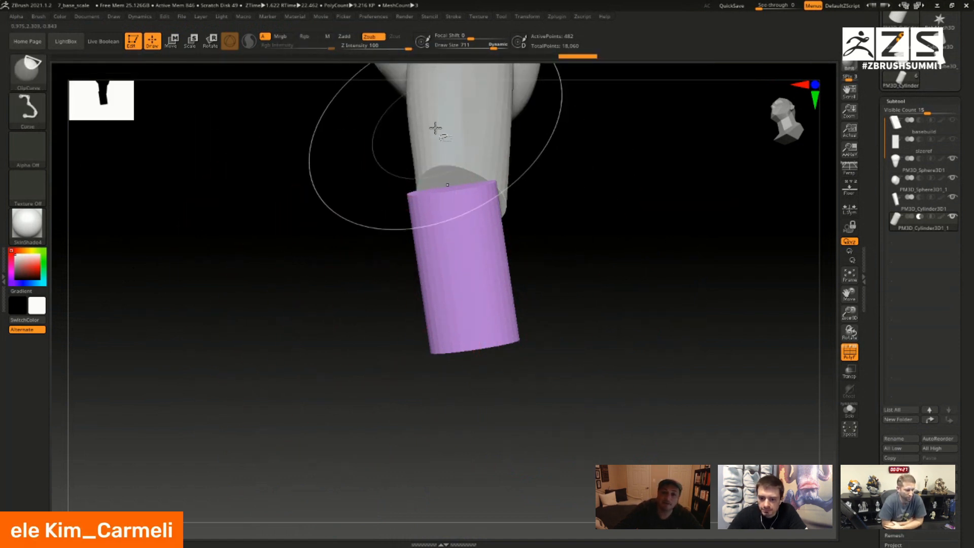
left_click_drag(435, 129, 579, 339, "ctrl+shift")
mouse_move(491, 181)
left_mouse_down("ctrl+shift")
mouse_move(523, 402)
mouse_move(512, 284)
mouse_move(497, 415)
left_mouse_up("ctrl+shift")
- Clip another side of the lower-leg cylinder with the ClipCurve brush to make its form more angular
mouse_move(489, 379)
left_mouse_down()
mouse_move(541, 357)
mouse_move(482, 372)
mouse_move(491, 361)
mouse_move(452, 333)
mouse_move(471, 304)
mouse_move(435, 285)
mouse_move(428, 300)
mouse_move(444, 354)
mouse_move(392, 318)
mouse_move(384, 333)
left_mouse_up()
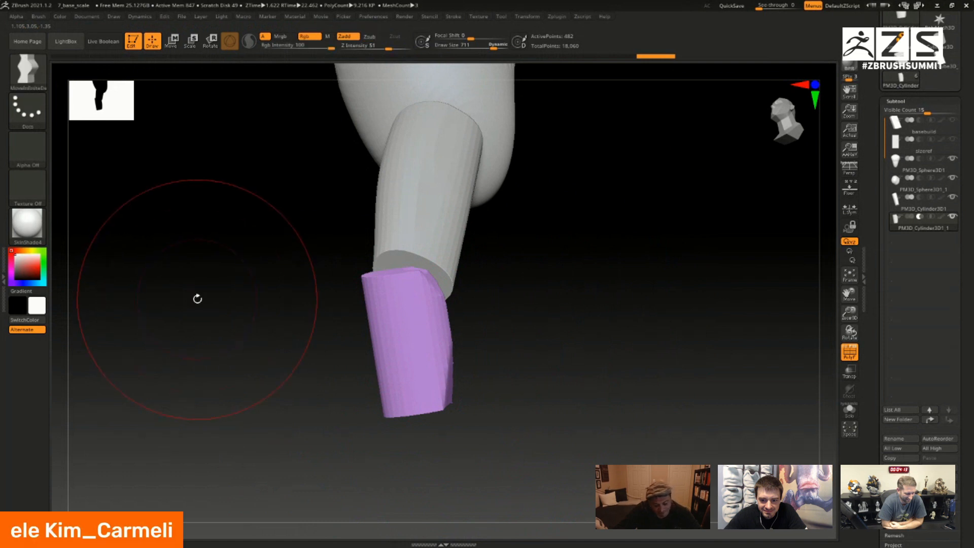
key("shift+f")
key("shift+f")
left_click_drag(337, 464, 374, 401)
mouse_move(436, 490)
left_mouse_down("ctrl+shift")
mouse_move(400, 216)
mouse_move(354, 225)
left_mouse_up("ctrl+shift")
mouse_move(348, 331)
left_mouse_down()
mouse_move(437, 333)
mouse_move(387, 339)
mouse_move(389, 289)
mouse_move(458, 395)
mouse_move(434, 225)
left_mouse_up()
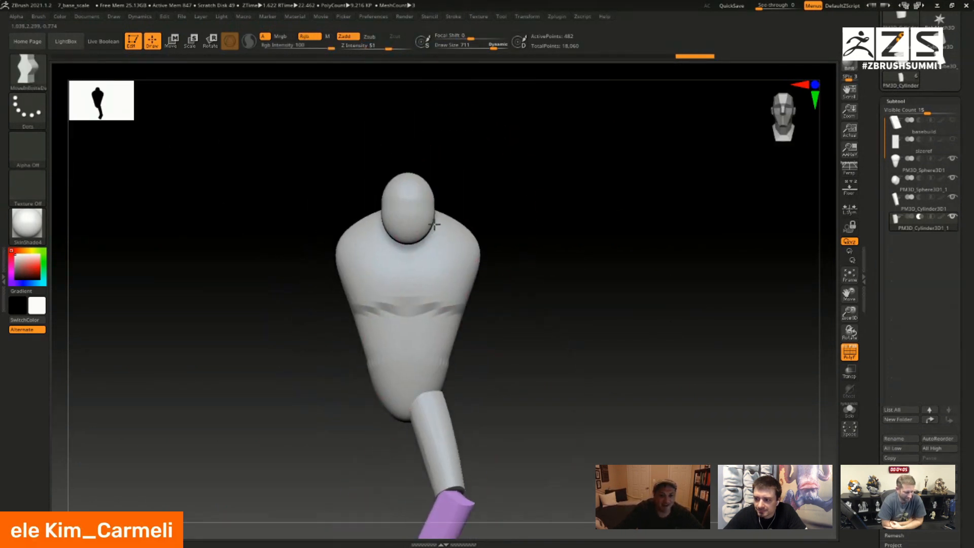
- Make the torso the active subtool and clip its upper back into flatter planes in side view
right_click_drag(434, 225, 358, 335)
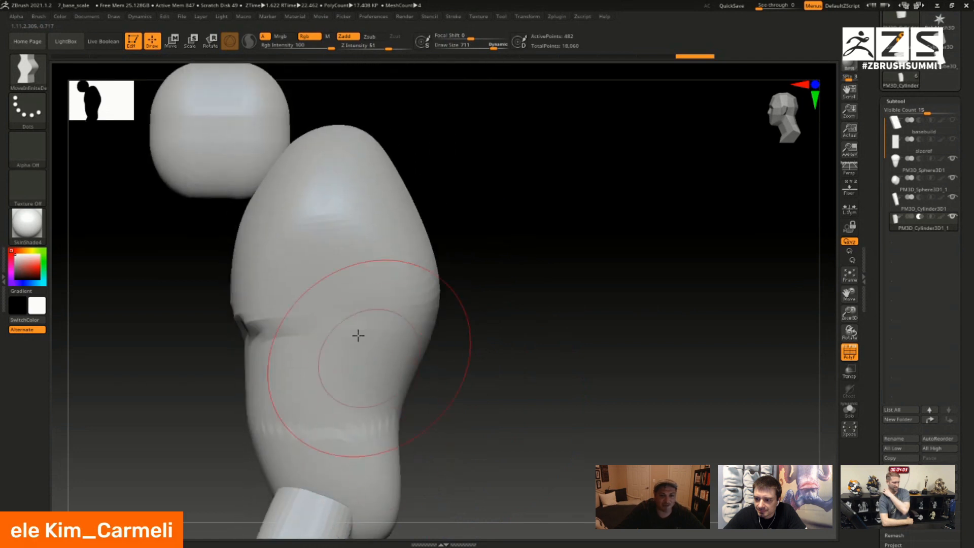
left_click(358, 335, "alt")
mouse_move(301, 105)
left_mouse_down("ctrl+shift")
mouse_move(387, 151)
mouse_move(452, 218)
mouse_move(461, 212)
left_mouse_up("ctrl+shift")
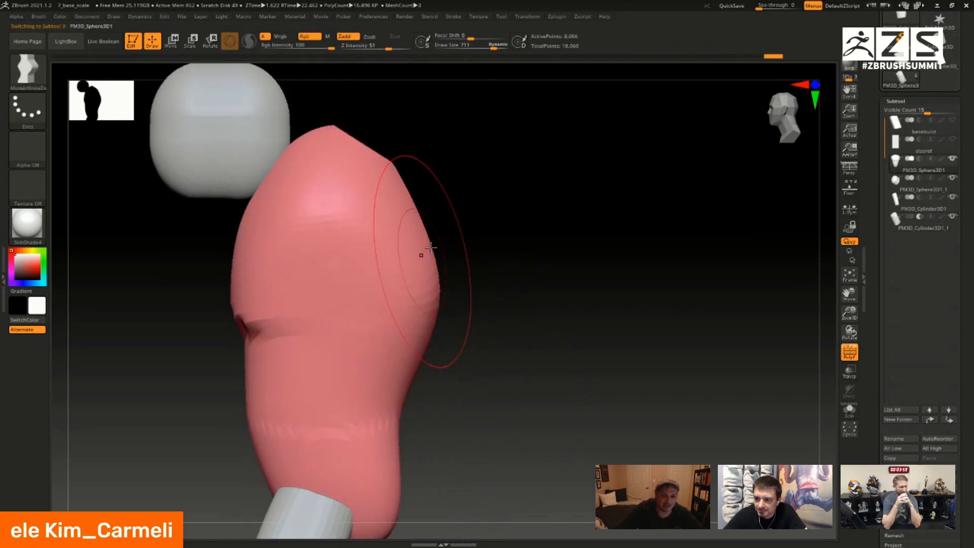
mouse_move(358, 137)
left_mouse_down("ctrl+shift")
mouse_move(415, 193)
mouse_move(441, 335)
left_mouse_up("ctrl+shift")
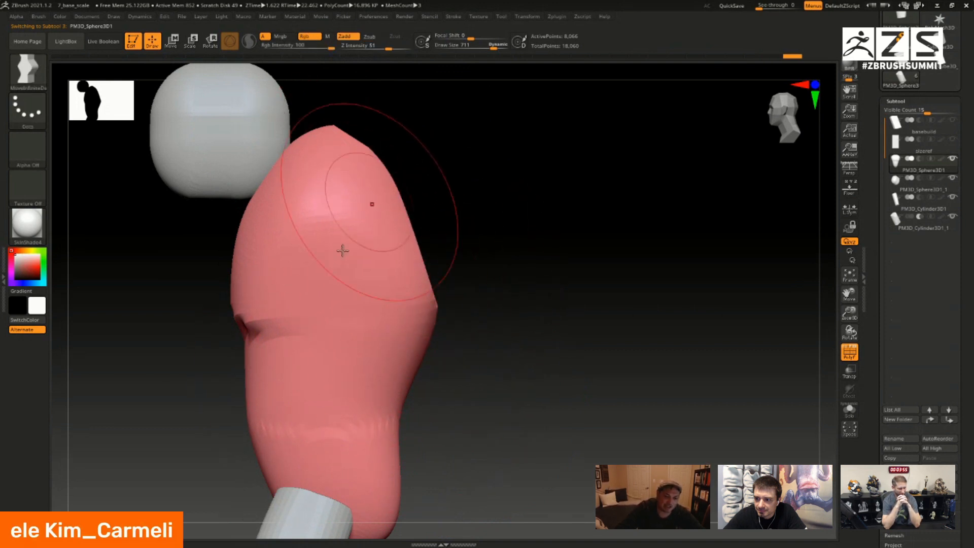
- Mask the middle of the torso, try clipping the upper back against the mask, and clear the mask
mouse_move(466, 240)
left_mouse_down("ctrl+shift")
mouse_move(152, 457)
mouse_move(260, 351)
left_mouse_up("ctrl+shift")
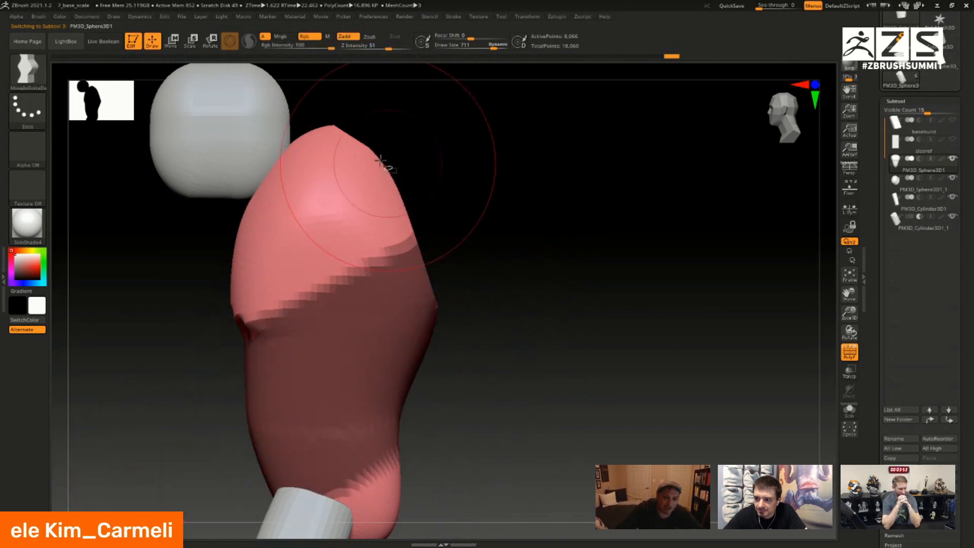
mouse_move(376, 138)
left_mouse_down("ctrl+shift")
mouse_move(428, 250)
mouse_move(442, 424)
left_mouse_up("ctrl+shift")
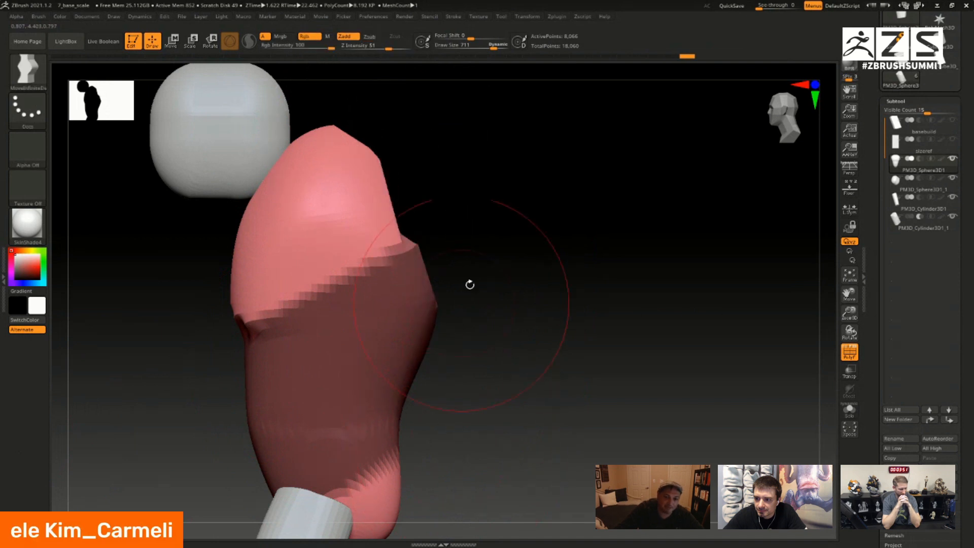
mouse_move(470, 285)
left_mouse_down()
mouse_move(425, 298)
mouse_move(476, 259)
mouse_move(487, 269)
left_mouse_up()
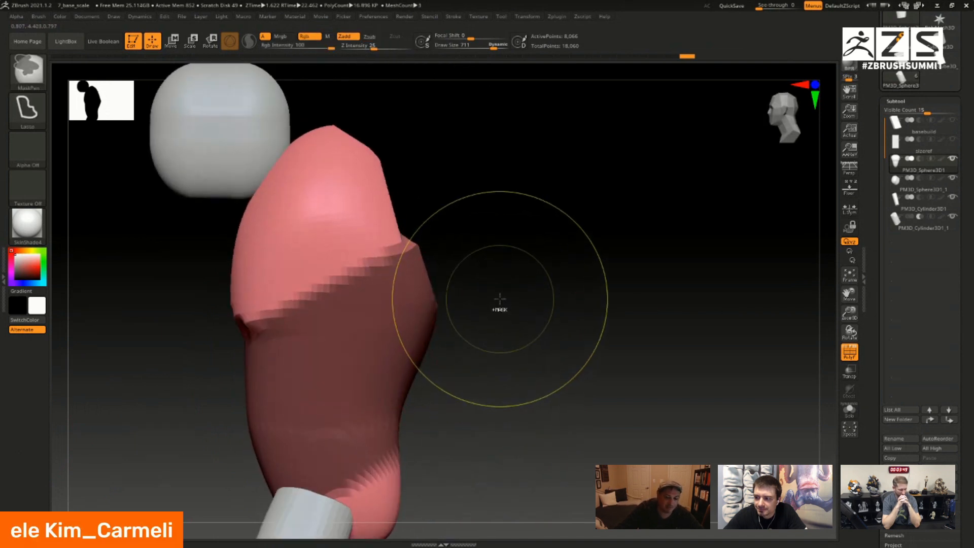
left_click_drag(550, 232, 575, 272, "ctrl")
- Clip an angled notch into the front of the torso just below the chest with the ClipCurve brush
mouse_move(511, 465)
left_mouse_down()
mouse_move(476, 427)
mouse_move(518, 429)
mouse_move(556, 400)
mouse_move(534, 381)
mouse_move(522, 317)
mouse_move(552, 319)
mouse_move(571, 271)
left_mouse_up()
key("super")
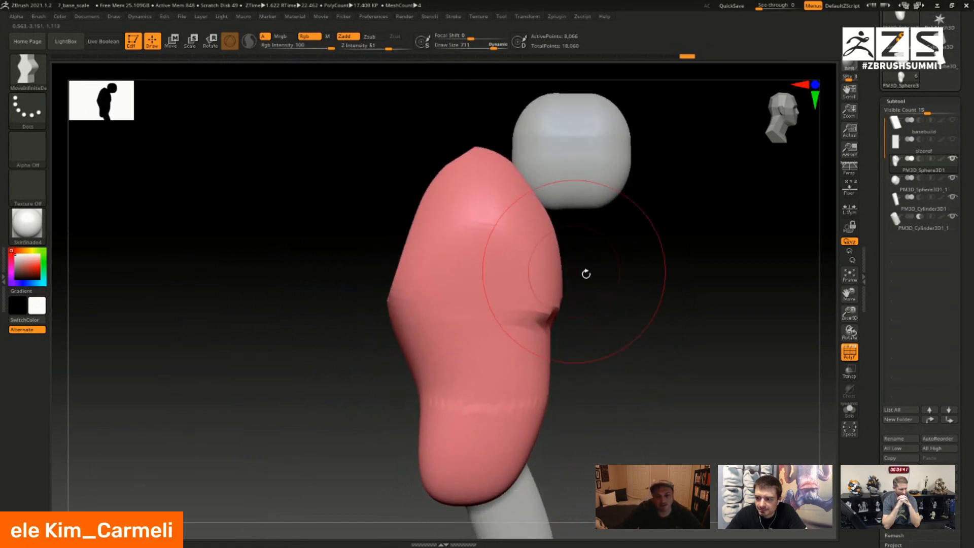
left_click_drag(620, 240, 542, 319, "ctrl+shift")
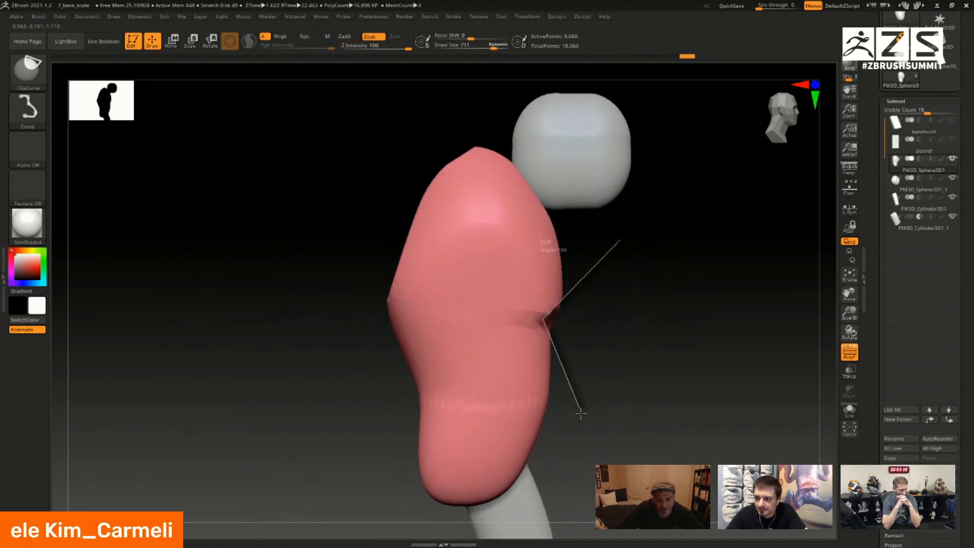
mouse_move(581, 413)
left_mouse_down("ctrl+shift")
mouse_move(580, 436)
mouse_move(611, 348)
mouse_move(498, 365)
mouse_move(563, 396)
mouse_move(558, 447)
left_mouse_up("ctrl+shift")
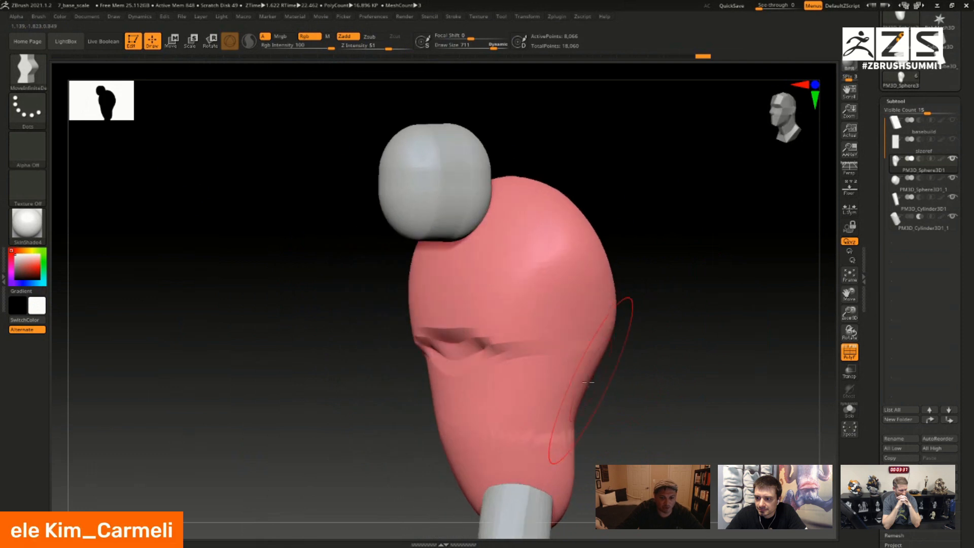
left_click(469, 386, "shift")
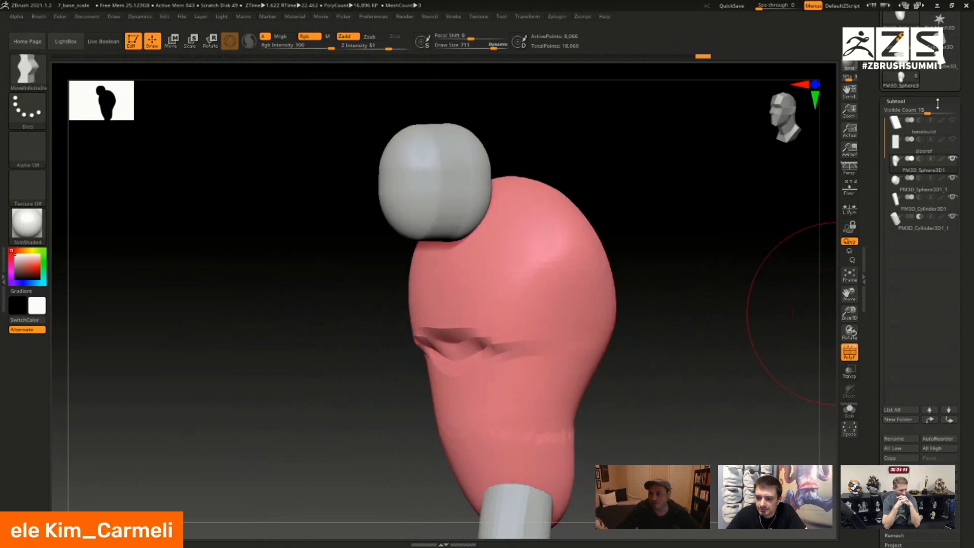
- Open the torso's Geometry settings and clip the outer edges of both shoulders in front view
left_click(926, 100)
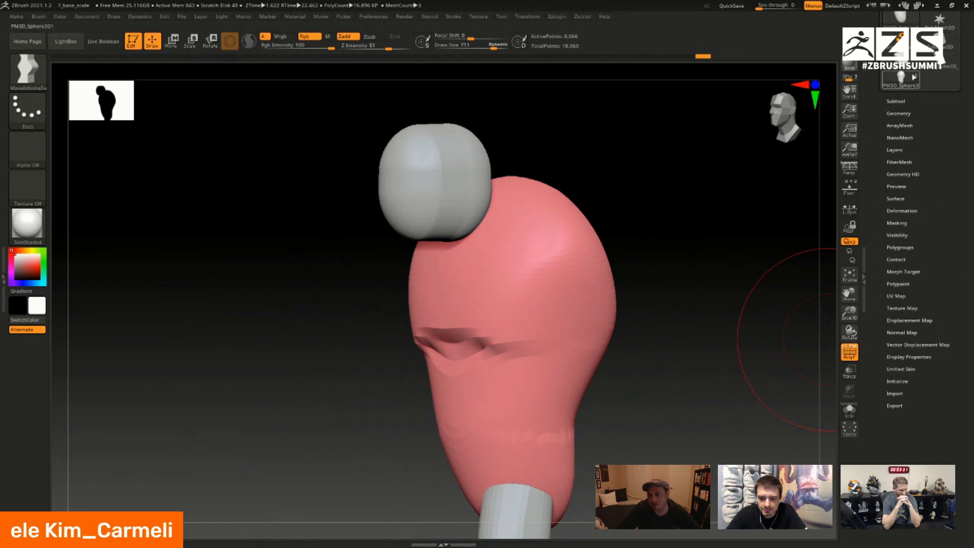
left_click(899, 111)
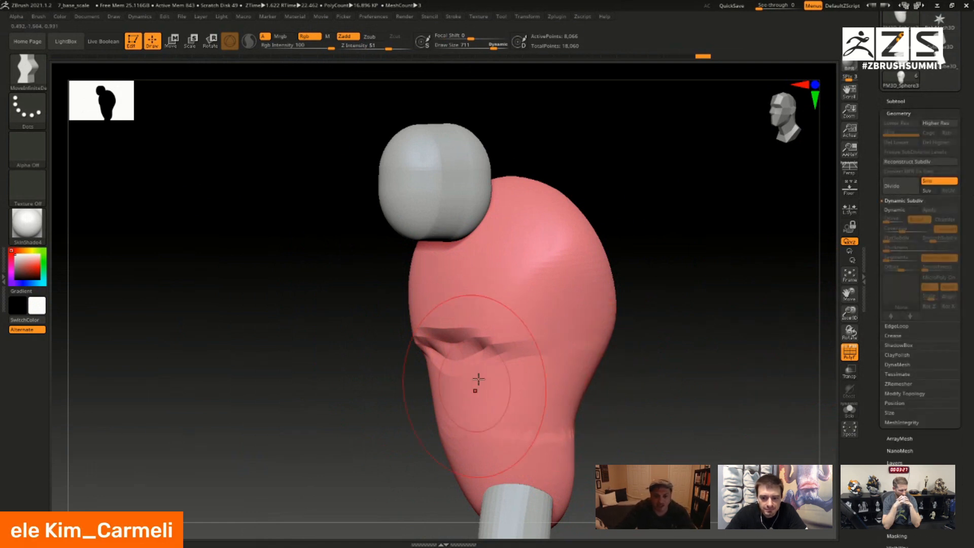
right_click_drag(482, 405, 558, 410)
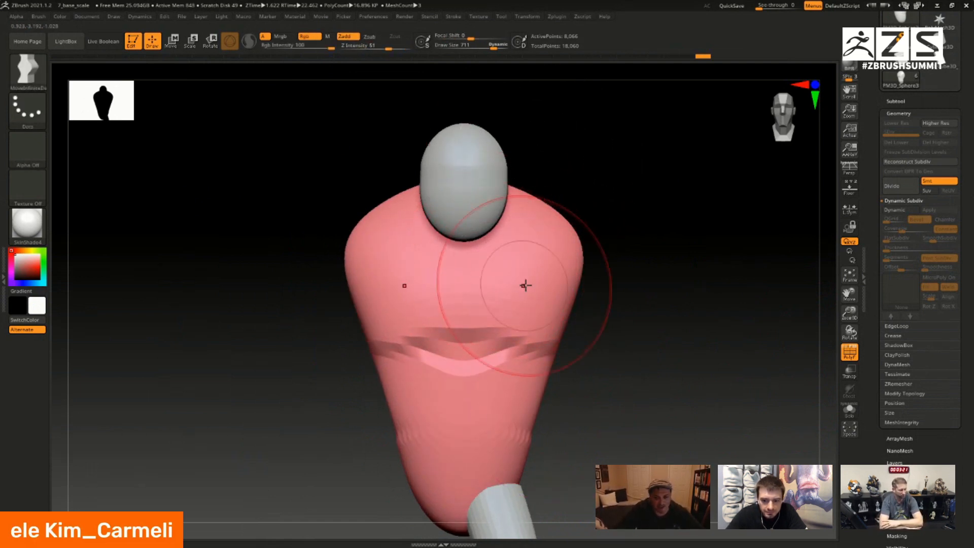
left_click_drag(564, 182, 598, 343, "ctrl+shift")
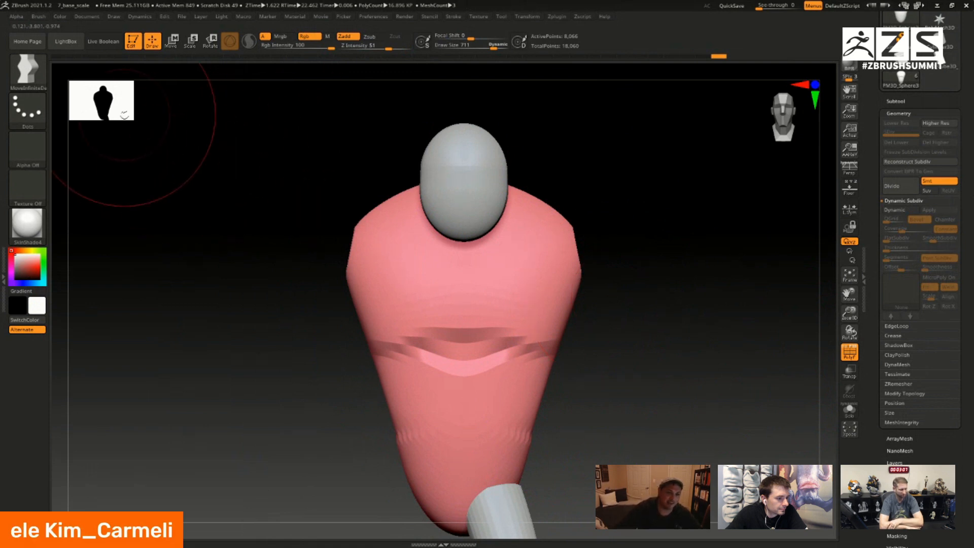
- Resize the silhouette thumbnail to 321 and check the body's outline from the back, side and front
left_click_drag(131, 120, 378, 391)
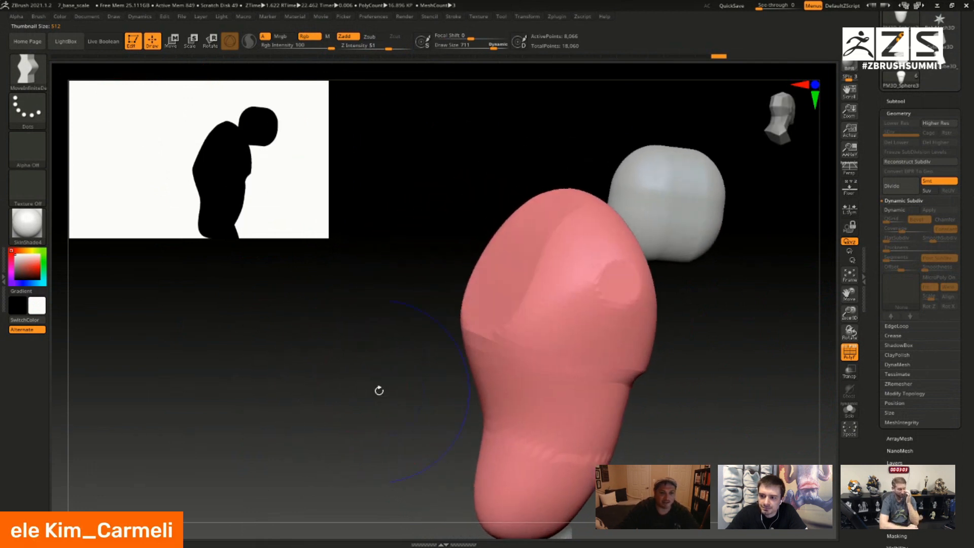
mouse_move(386, 320)
left_mouse_down("alt")
mouse_move(295, 285)
mouse_move(277, 237)
left_mouse_up("alt")
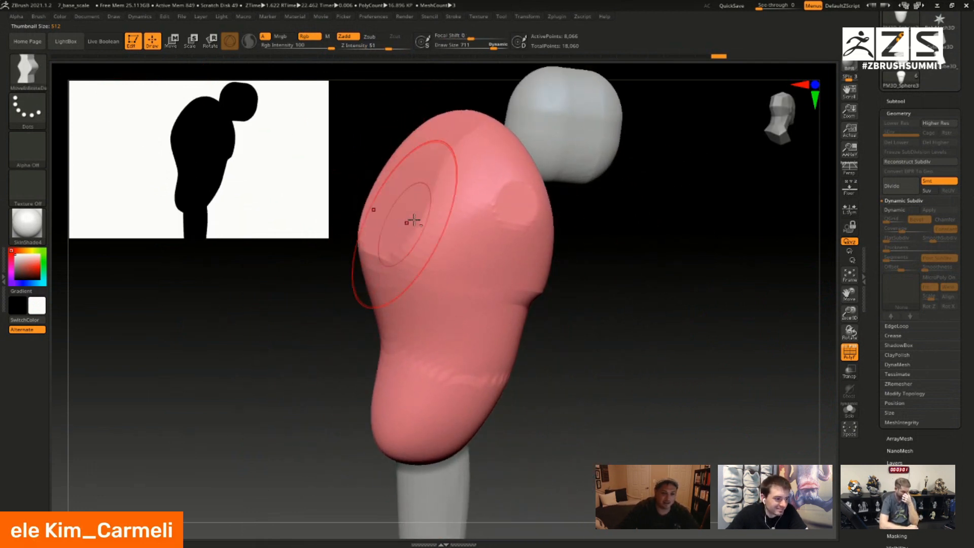
left_click_drag(545, 262, 547, 334, "alt")
mouse_move(547, 333)
right_mouse_down("shift")
mouse_move(509, 332)
mouse_move(517, 293)
mouse_move(486, 311)
right_mouse_up("shift")
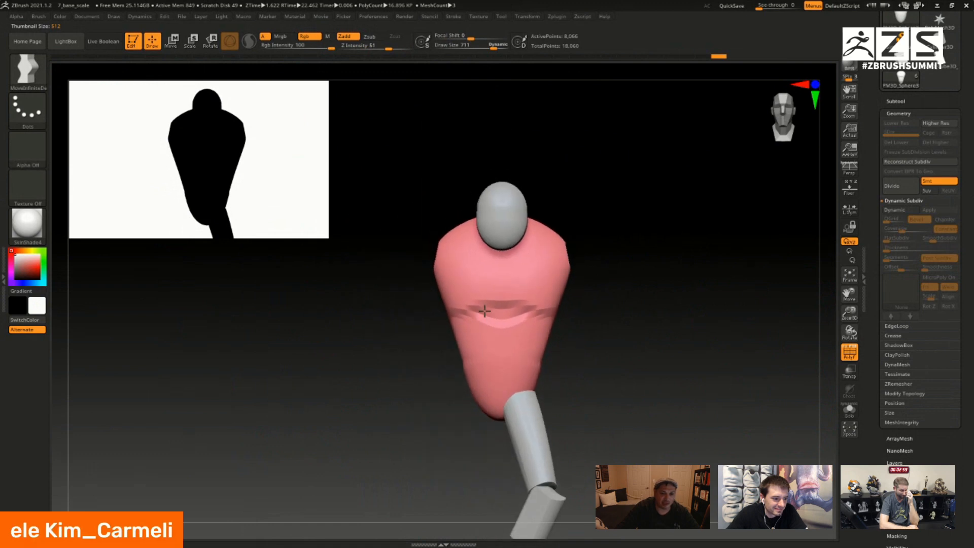
left_click_drag(325, 224, 205, 210)
- Show the floor grid's reference sketch again and compare the hips and thigh with it up close
key("shift+p")
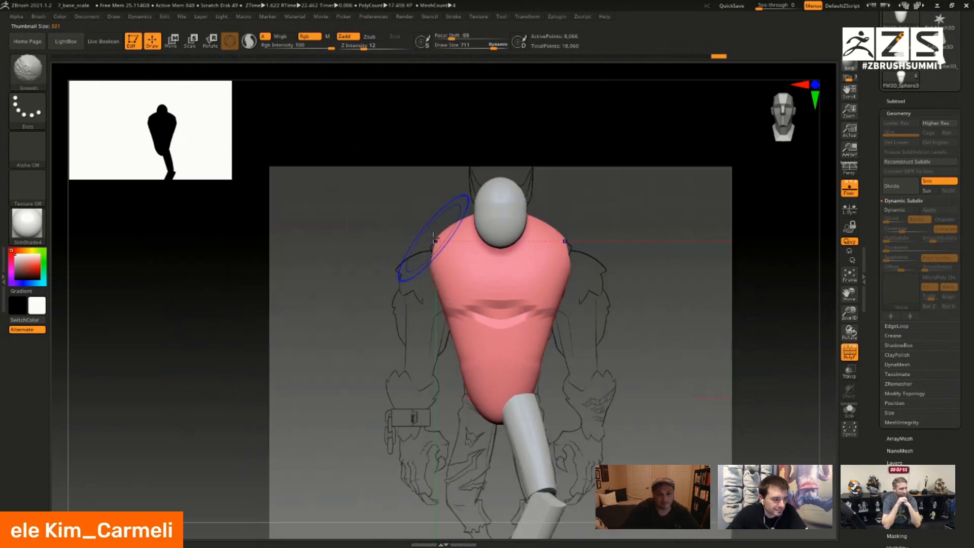
right_click_drag(511, 312, 501, 183)
right_click_drag(550, 314, 561, 518, "ctrl")
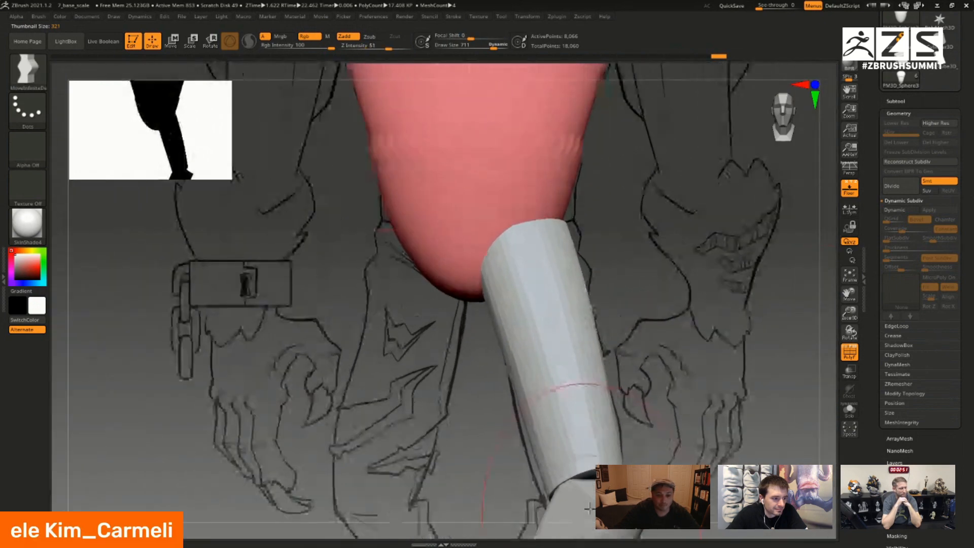
- Select the lower leg and shift it slightly up and inward to line up with the thigh and reference sketch
right_click_drag(570, 388, 583, 162, "alt")
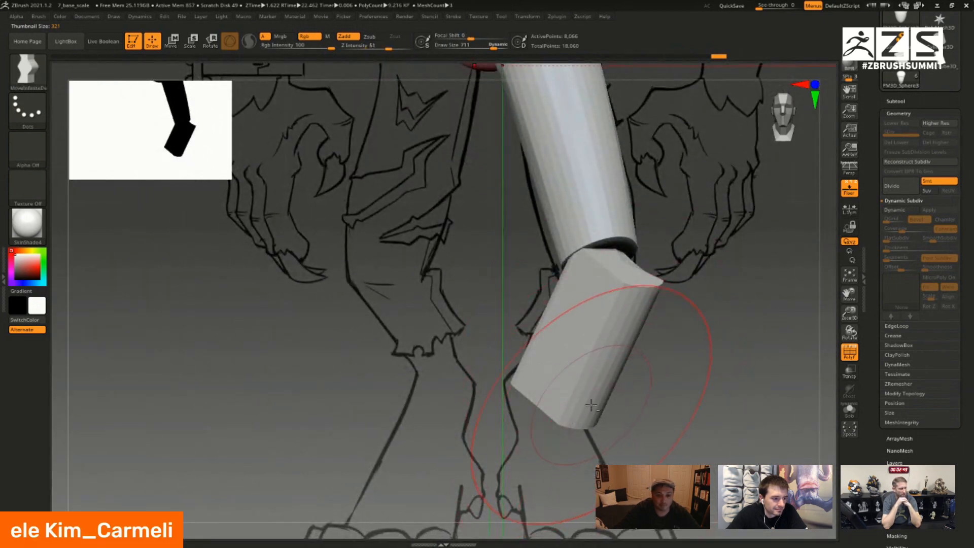
left_click(567, 375, "alt")
key("w")
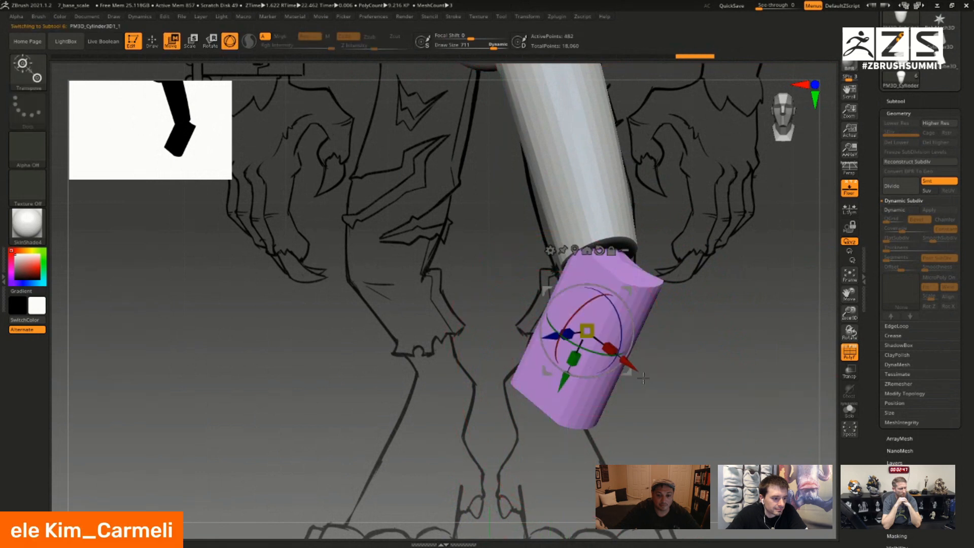
left_click_drag(627, 359, 617, 352)
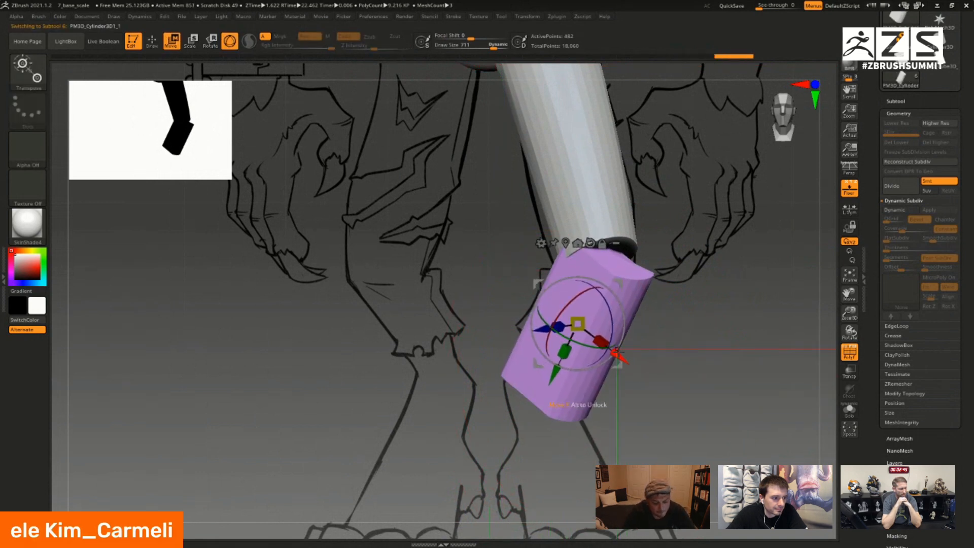
key("q")
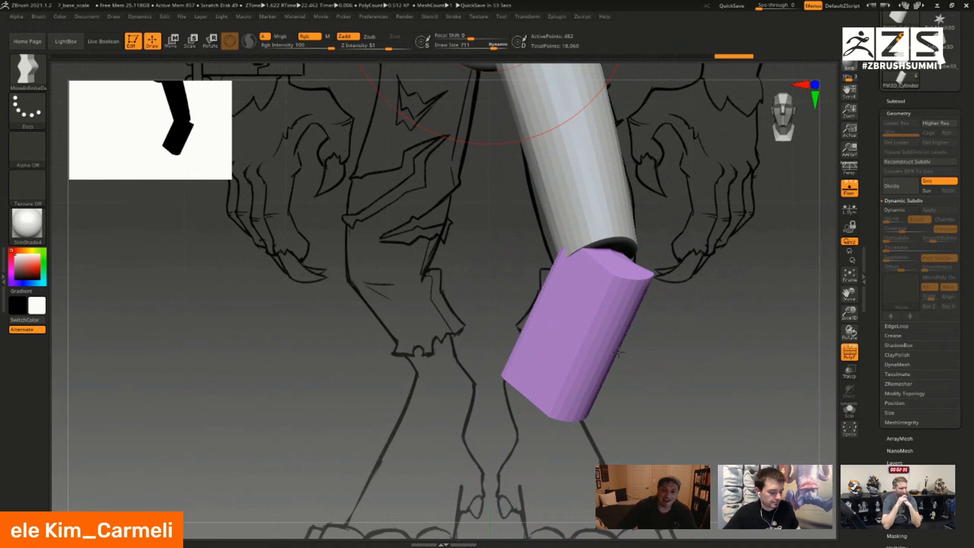
- Bend the lower leg into a slight curve following the sketch with the MoveInfiniteDepth brush
right_click_drag(618, 339, 630, 323)
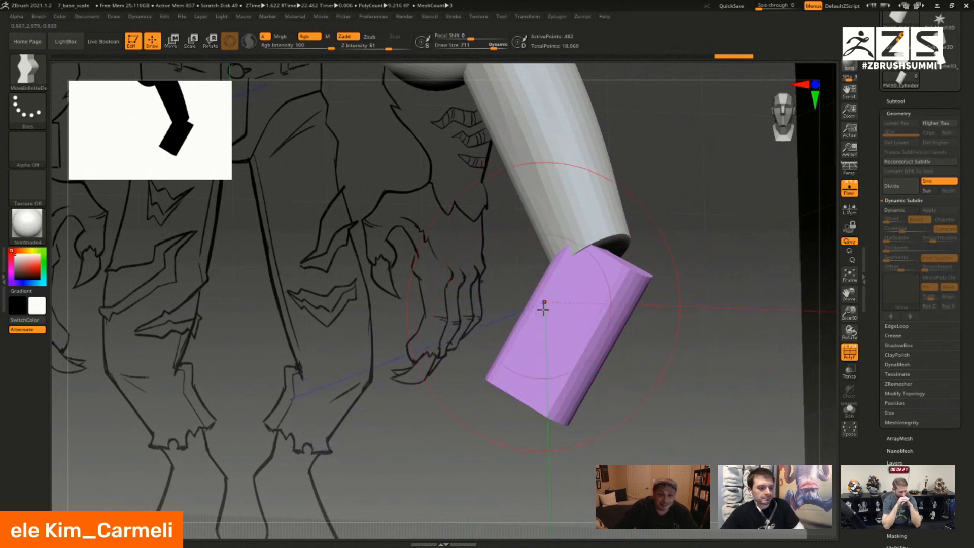
left_click_drag(592, 305, 648, 280)
left_click_drag(581, 377, 572, 376)
right_click_drag(572, 376, 581, 380)
left_click_drag(569, 381, 554, 375)
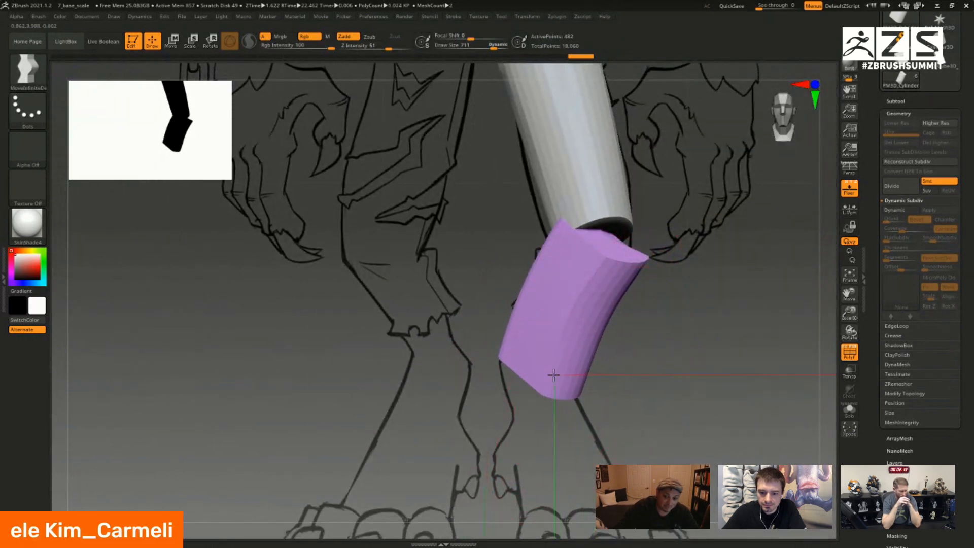
- Examine the lower leg and whole figure from several angles, with and without perspective and the floor reference
mouse_move(505, 349)
right_mouse_down()
mouse_move(503, 336)
mouse_move(522, 341)
right_mouse_up()
right_click(522, 342)
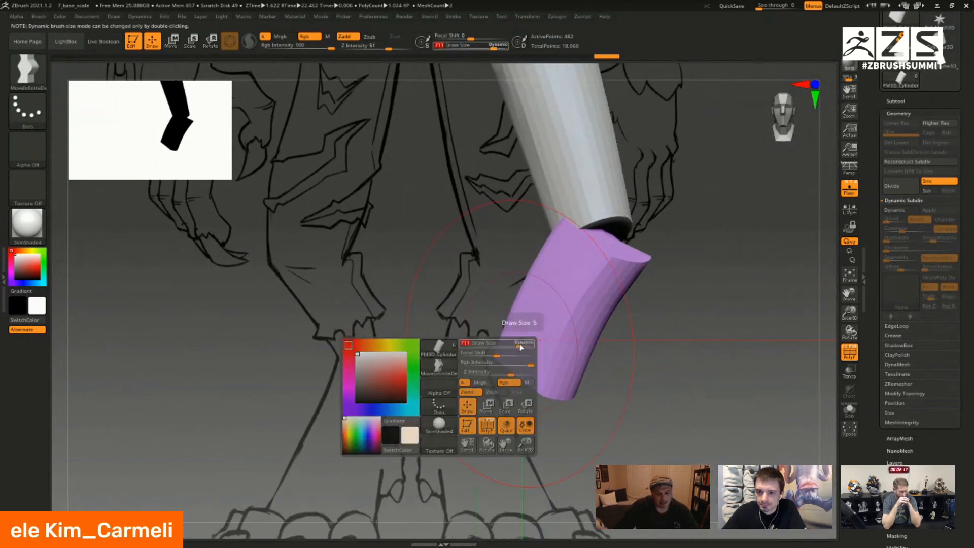
right_click_drag(646, 341, 629, 345)
right_click(629, 345)
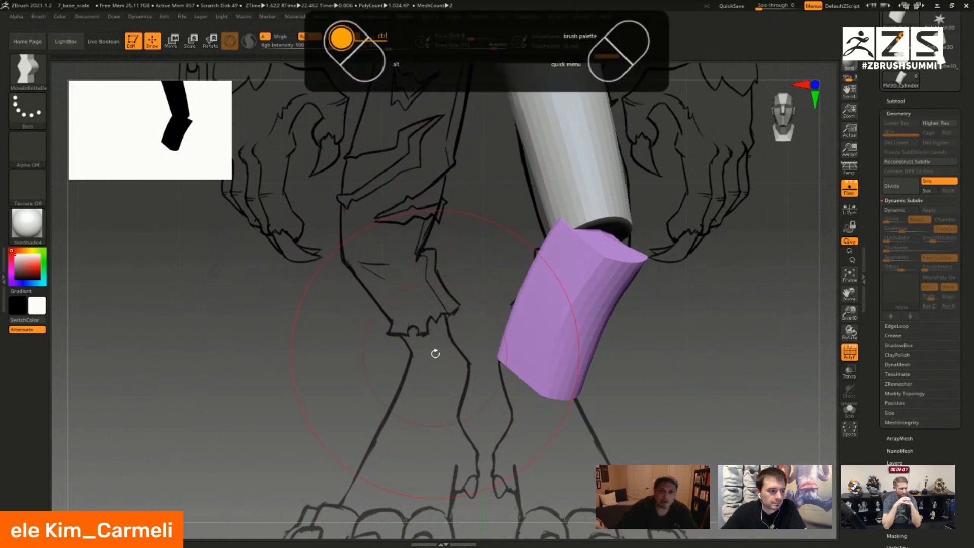
left_click_drag(393, 359, 407, 331)
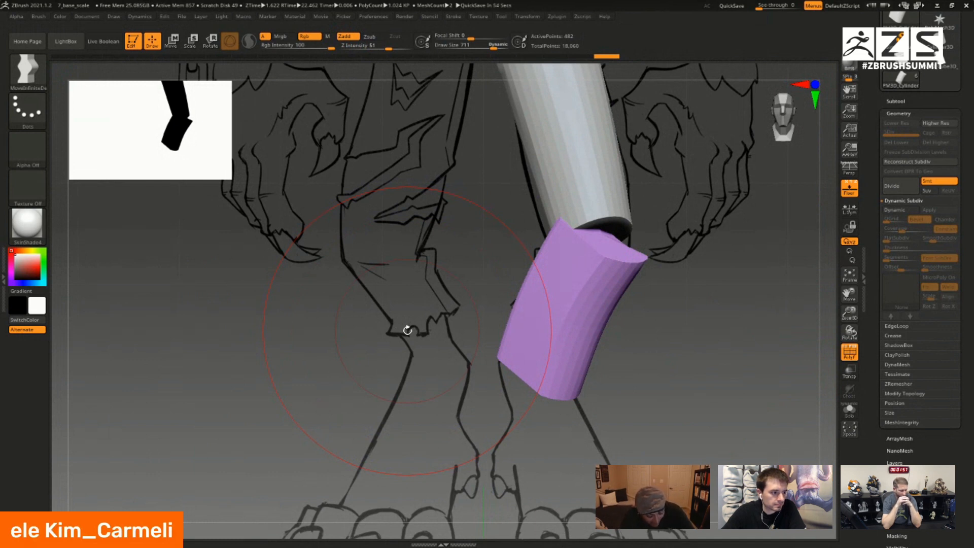
key("p")
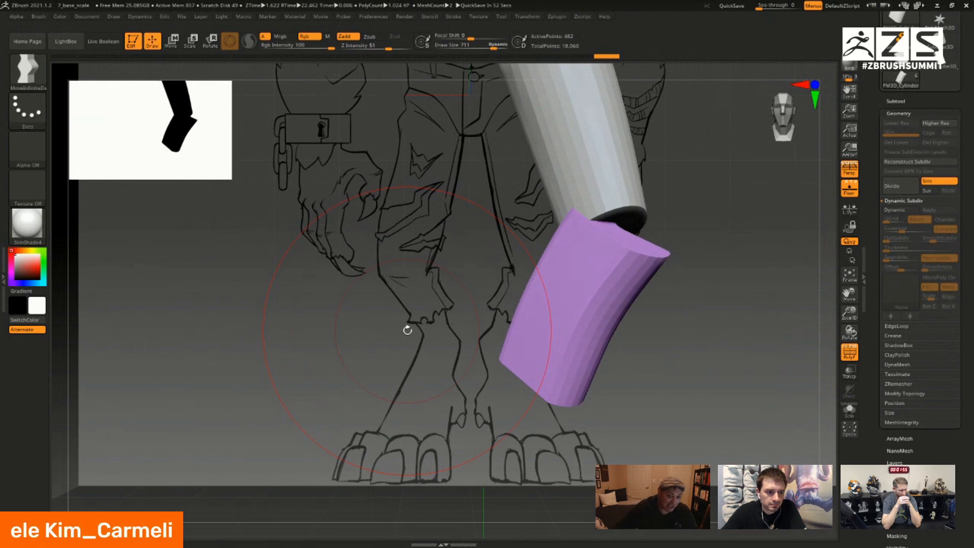
right_click_drag(496, 352, 409, 362)
right_click_drag(533, 350, 462, 273, "ctrl")
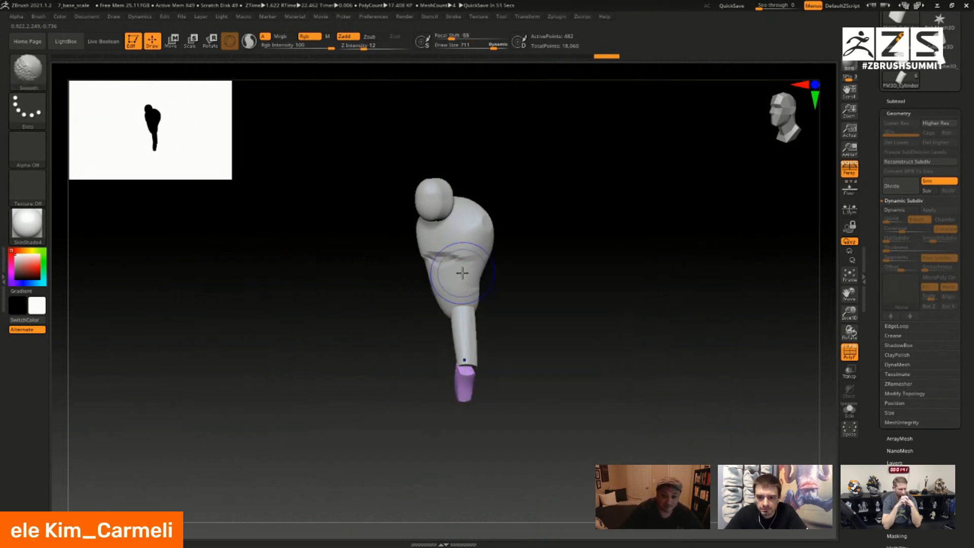
key("shift+p")
key("p")
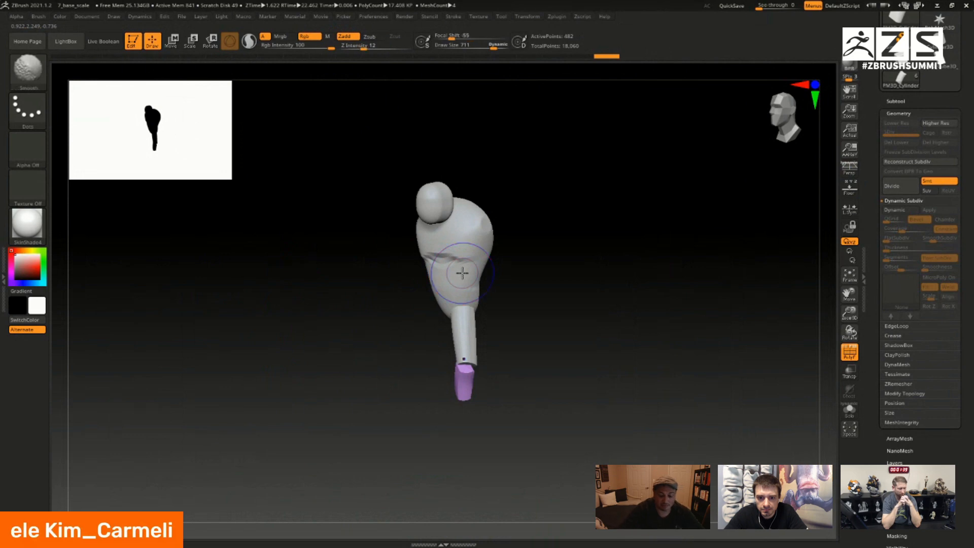
key("shift+p")
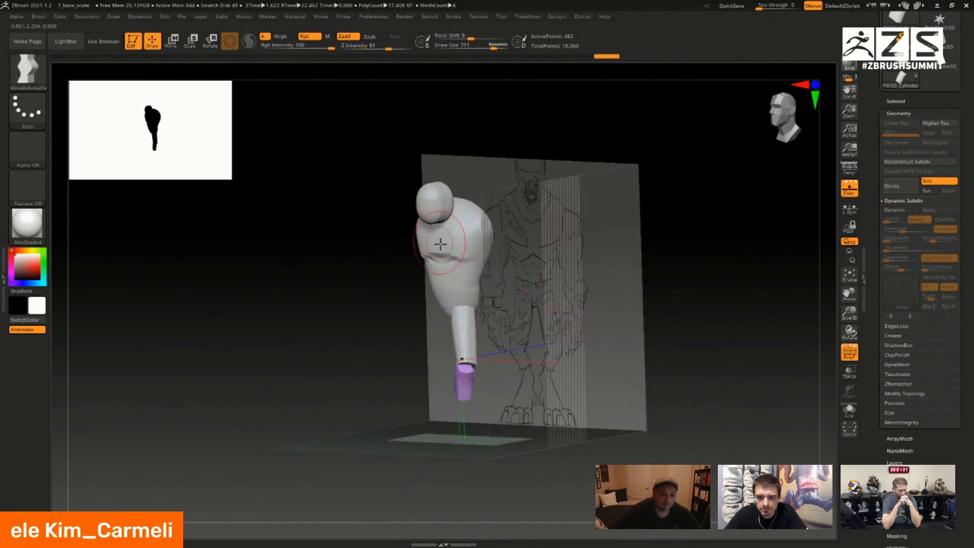
right_click_drag(440, 244, 530, 286, "shift")
mouse_move(526, 357)
right_mouse_down("alt")
mouse_move(506, 323)
mouse_move(510, 291)
mouse_move(545, 396)
mouse_move(530, 353)
right_mouse_up("alt")
- Append the Cube3D_1 mesh as a new subtool and move it down to the foot area below the lower leg
left_click(914, 106)
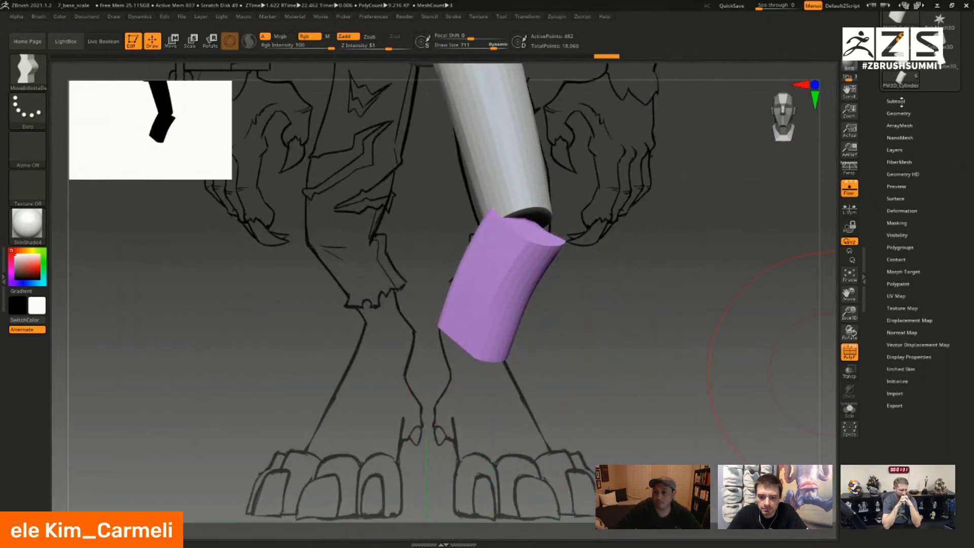
left_click(940, 468)
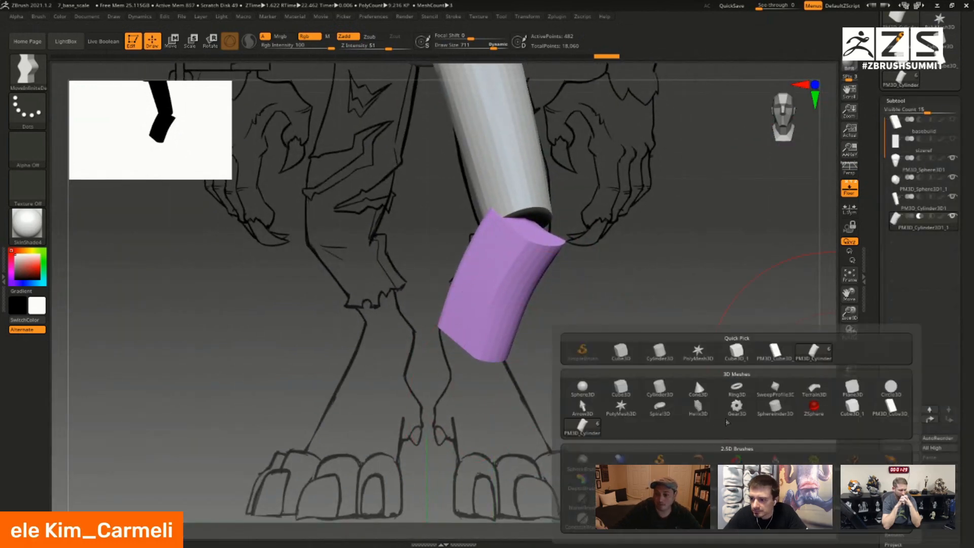
left_click(736, 355)
right_click_drag(624, 394, 546, 314, "alt")
key("w")
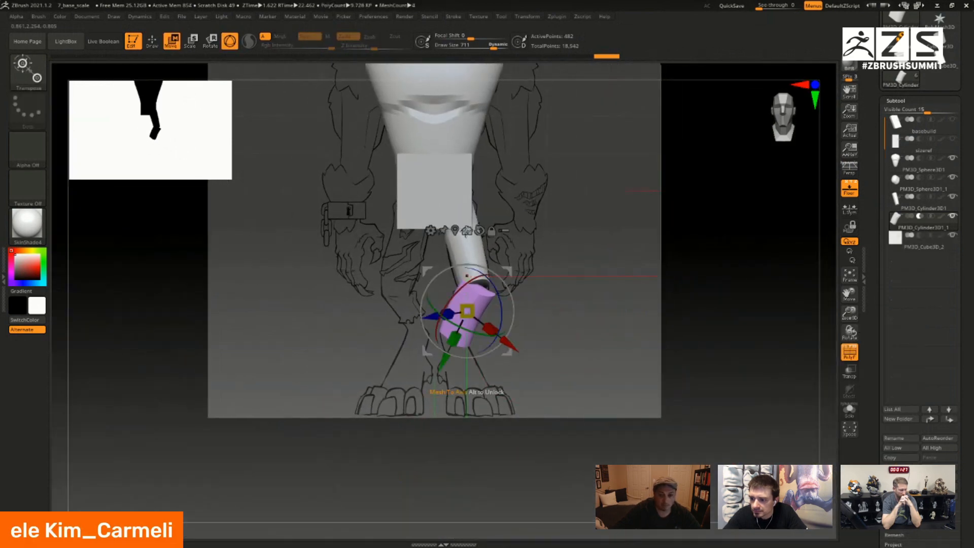
left_click(420, 187)
left_click_drag(435, 134, 435, 303)
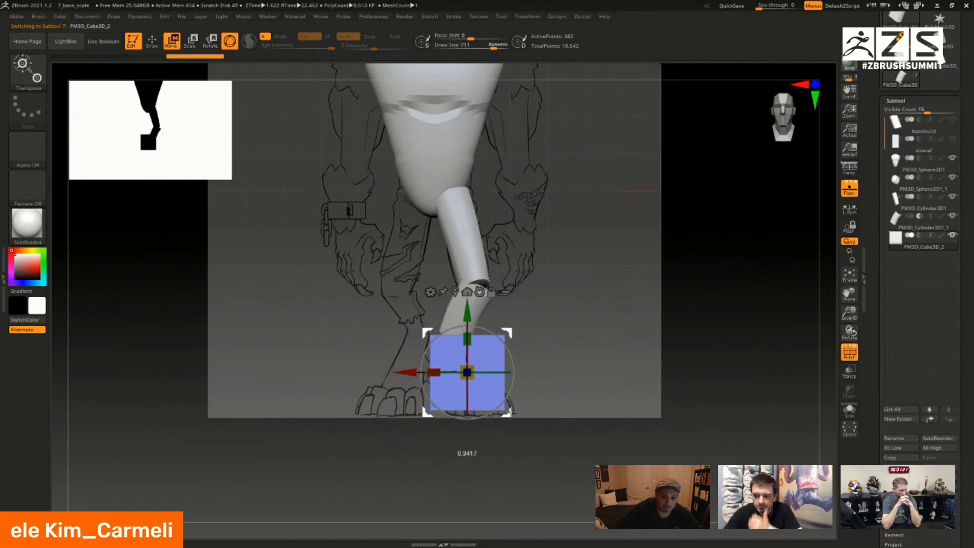
- Turn the foot block outward in top view, position it under the leg and lower it onto the floor
left_click_drag(512, 412, 512, 412)
left_click_drag(610, 406, 488, 412)
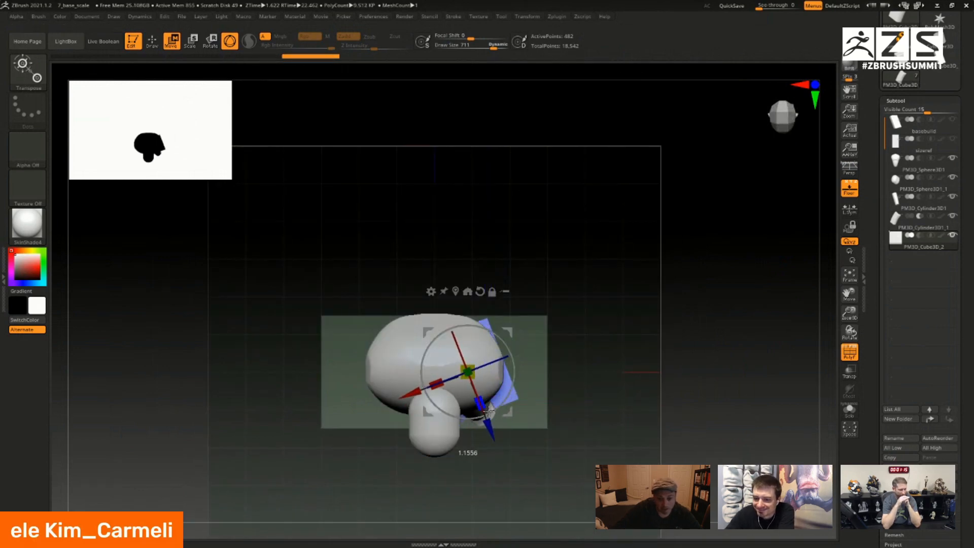
left_click_drag(538, 446, 610, 358)
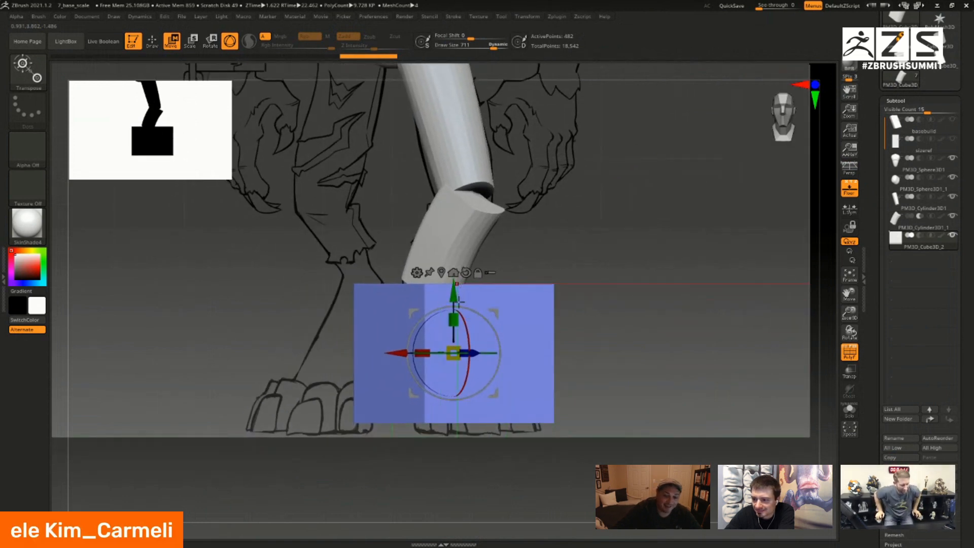
key("ctrl")
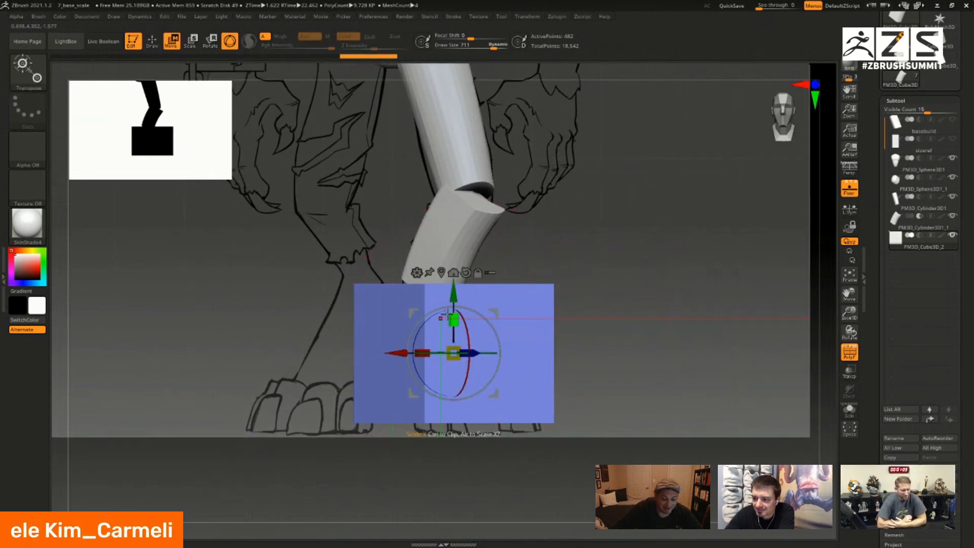
left_click_drag(454, 287, 454, 299)
- Clip a slope into the foot block's upper front and taper its sides with the ClipCurve brush
left_click_drag(325, 358, 475, 365)
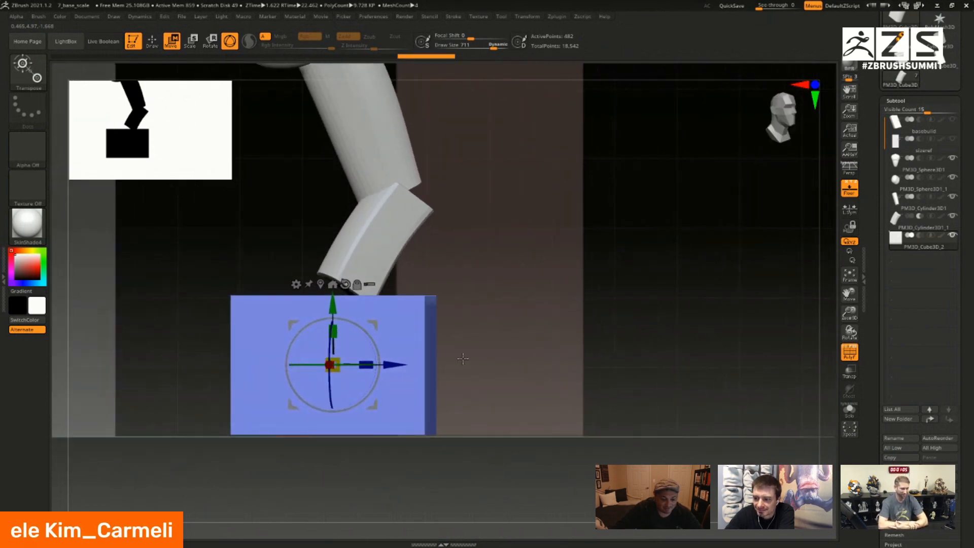
key("q")
left_click_drag(213, 250, 525, 406, "ctrl+shift")
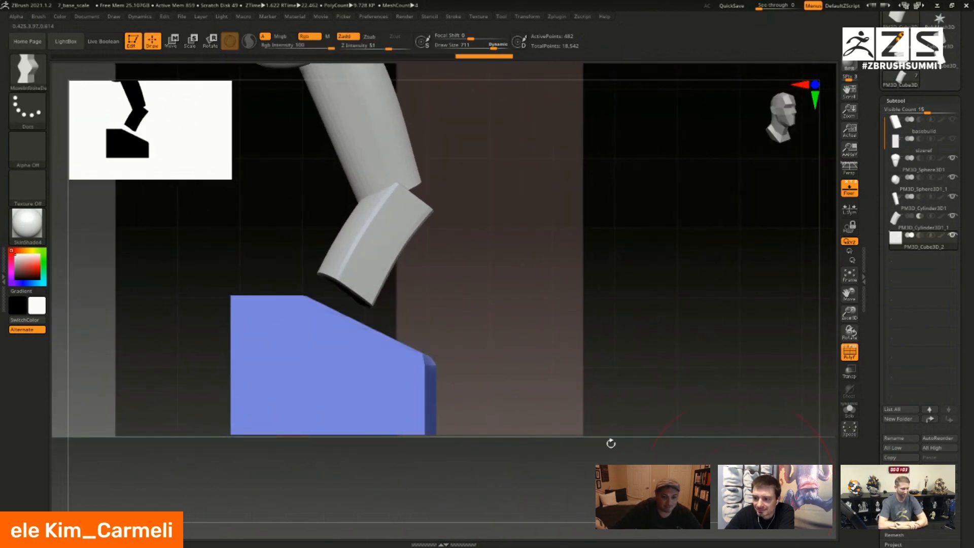
mouse_move(611, 443)
left_mouse_down()
mouse_move(497, 426)
mouse_move(396, 373)
mouse_move(300, 287)
mouse_move(365, 353)
mouse_move(370, 329)
mouse_move(361, 349)
left_mouse_up()
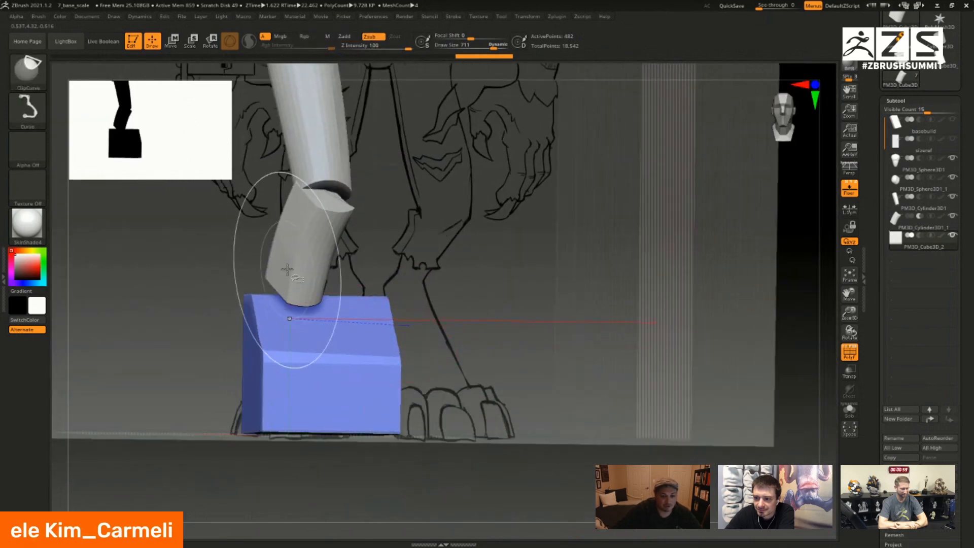
left_click_drag(287, 265, 479, 458, "ctrl+shift")
mouse_move(462, 357)
left_mouse_down()
mouse_move(398, 370)
mouse_move(396, 352)
left_mouse_up()
left_click_drag(348, 257, 480, 352, "ctrl+shift")
mouse_move(169, 354)
left_mouse_down()
mouse_move(233, 370)
mouse_move(209, 382)
mouse_move(406, 279)
mouse_move(406, 254)
mouse_move(416, 303)
left_mouse_up()
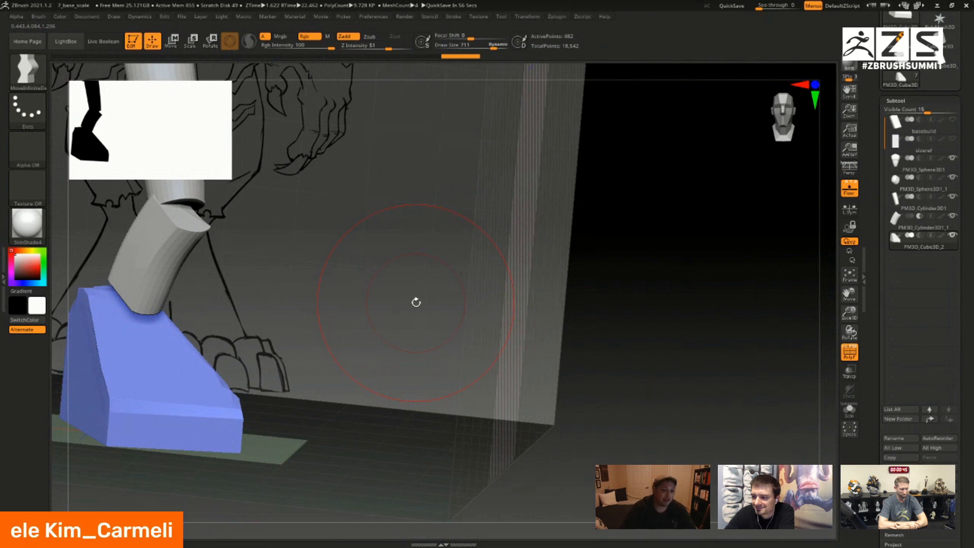
left_click_drag(409, 321, 394, 297, "shift")
- Clip the foot block's sides and corners from the underside to narrow its footprint
left_click_drag(291, 337, 482, 271, "alt")
left_click_drag(604, 389, 581, 305)
key("w")
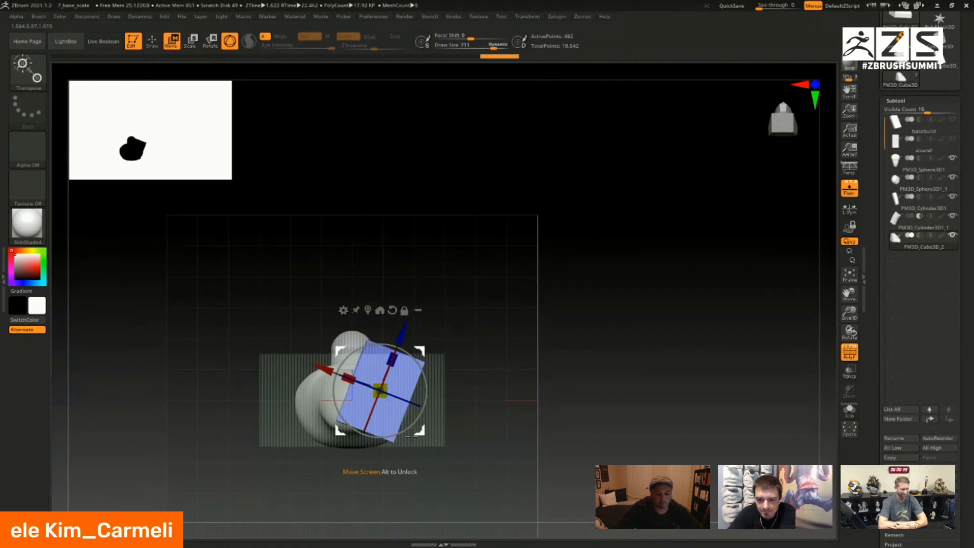
key("q")
left_click_drag(402, 307, 427, 450, "ctrl+shift")
mouse_move(402, 303)
left_mouse_down("ctrl+shift")
mouse_move(411, 378)
mouse_move(379, 471)
left_mouse_up("ctrl+shift")
left_click_drag(315, 374, 433, 327, "ctrl+shift")
mouse_move(315, 474)
left_mouse_down("ctrl+shift")
mouse_move(363, 412)
mouse_move(358, 347)
left_mouse_up("ctrl+shift")
left_click_drag(418, 239, 350, 400)
mouse_move(351, 400)
right_mouse_down()
mouse_move(387, 407)
mouse_move(355, 388)
mouse_move(383, 370)
right_mouse_up()
right_click_drag(431, 401, 435, 375, "alt")
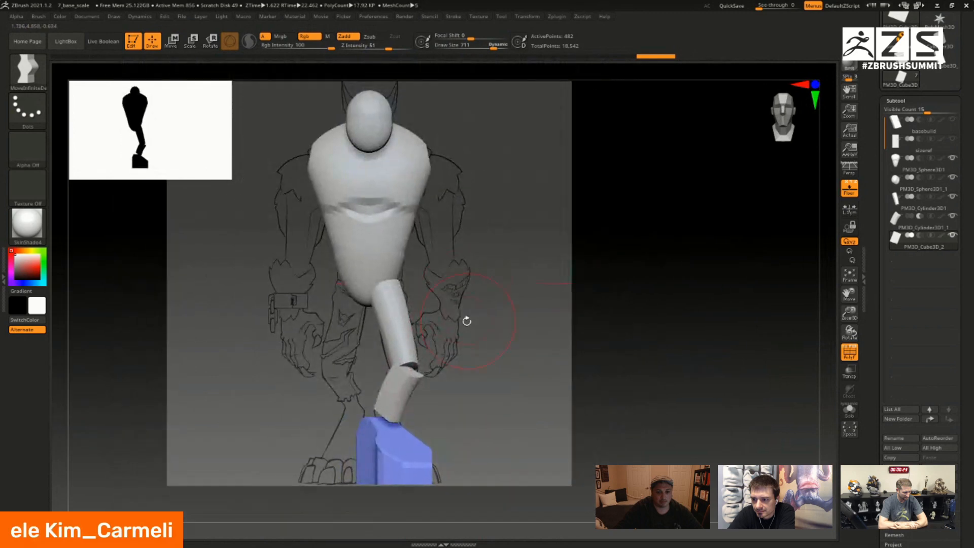
- Select the torso and append a Sphere3D mesh as a new subtool
right_click_drag(663, 208, 637, 218, "alt")
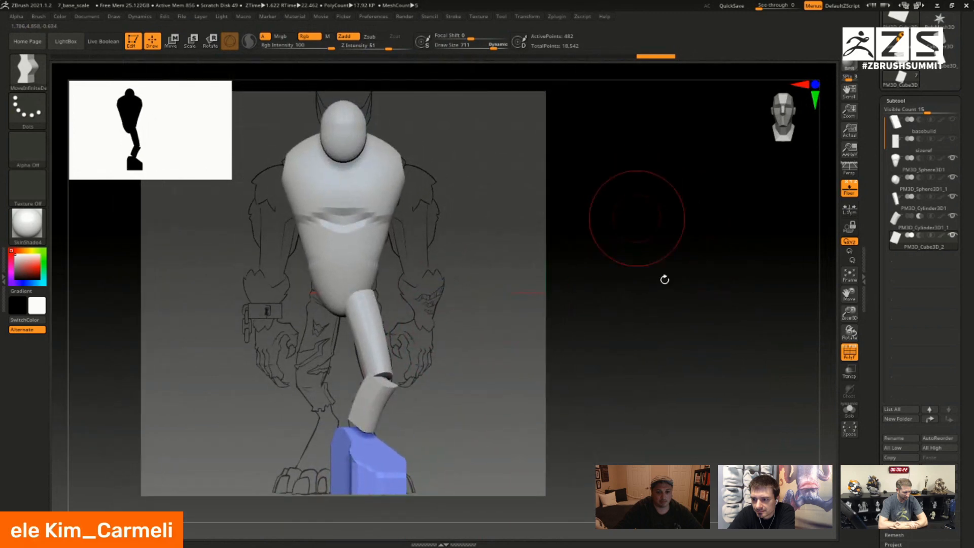
left_click(376, 175, "alt")
right_click_drag(551, 269, 532, 283, "alt")
left_click(939, 468)
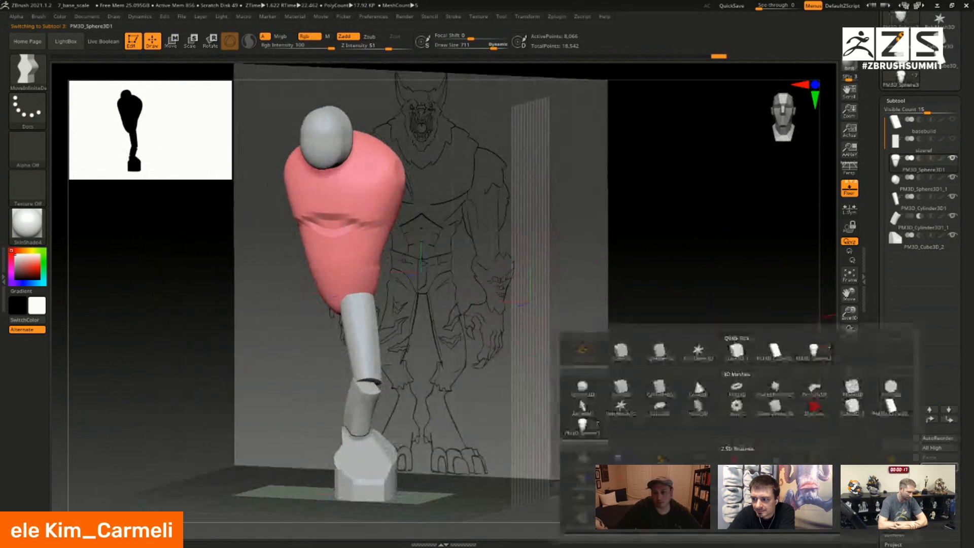
left_click(938, 460)
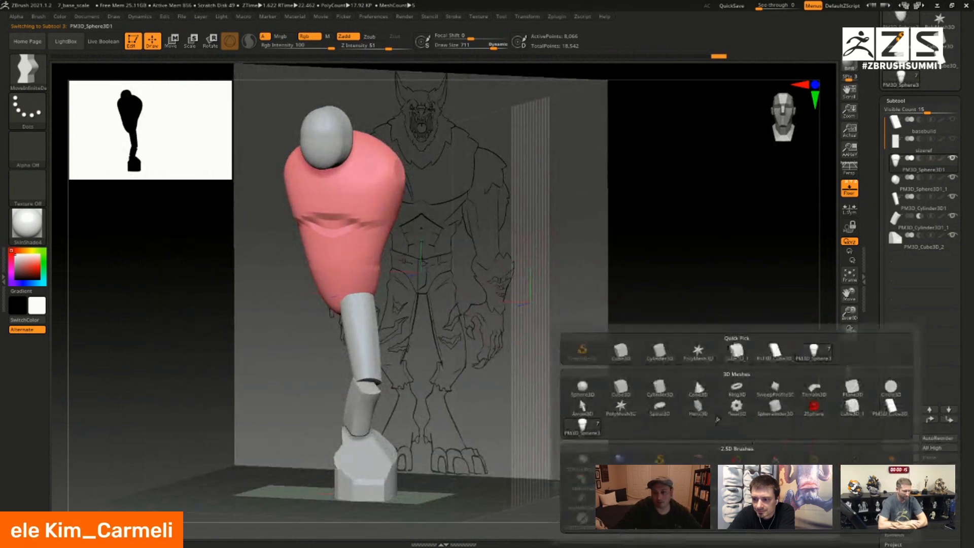
left_click(582, 389)
- Select the new sphere subtool and move it up from the hips to the shoulder beside the chest
right_click_drag(366, 295, 403, 291)
key("w")
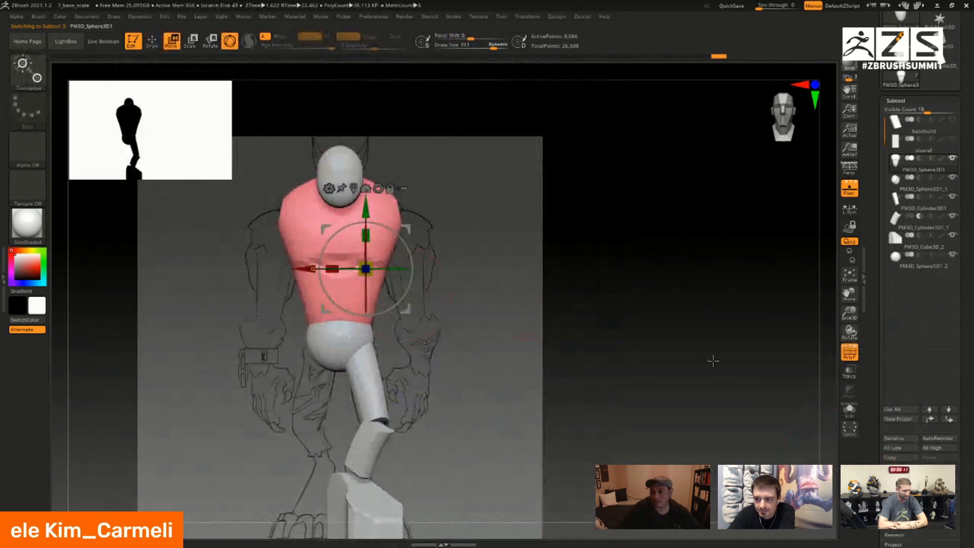
key("Down")
key("Down")
key("Down")
key("Down")
key("Down")
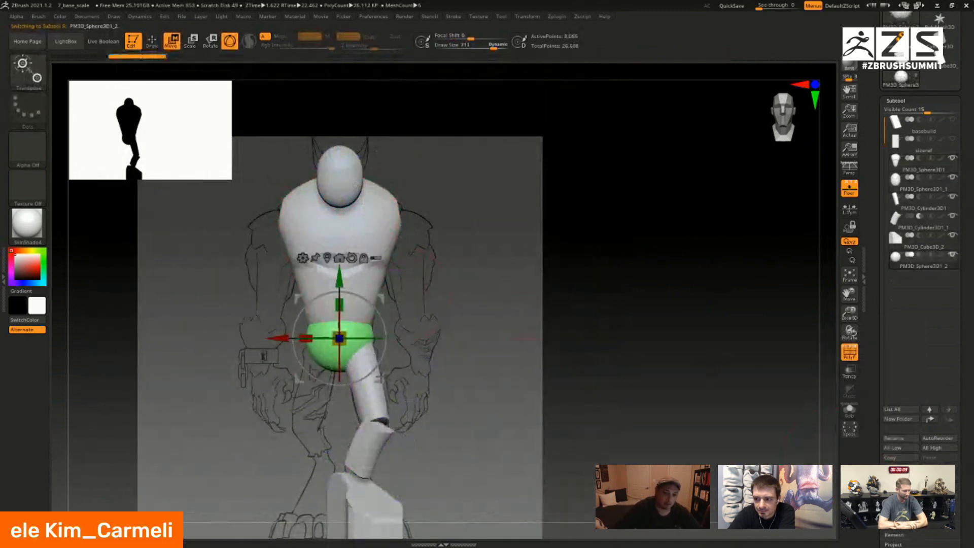
left_click_drag(339, 338, 397, 236)
left_click_drag(449, 200, 462, 376, "alt")
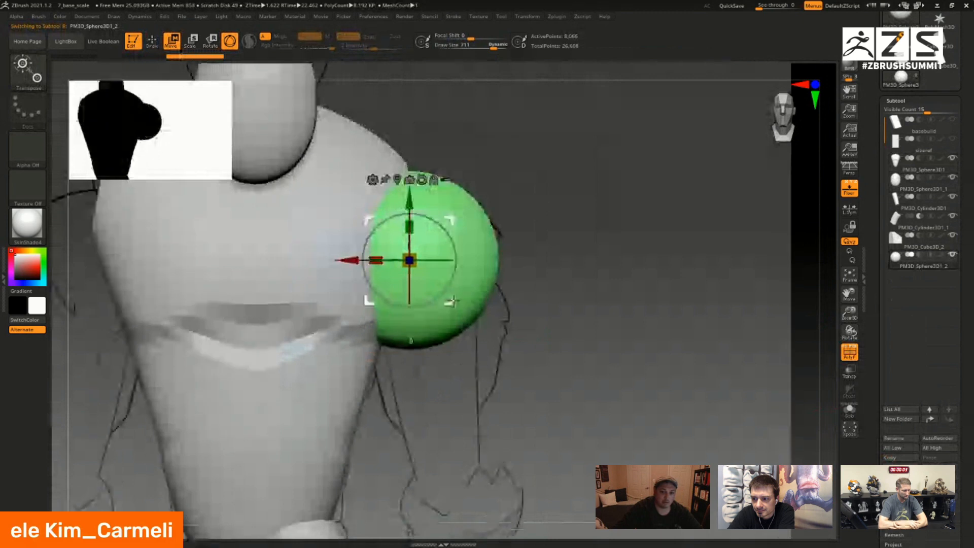
- Scale the shoulder sphere down slightly and position it within the sketch's shoulder outline
left_click_drag(451, 301, 450, 311)
key("e")
left_click_drag(412, 273, 412, 274)
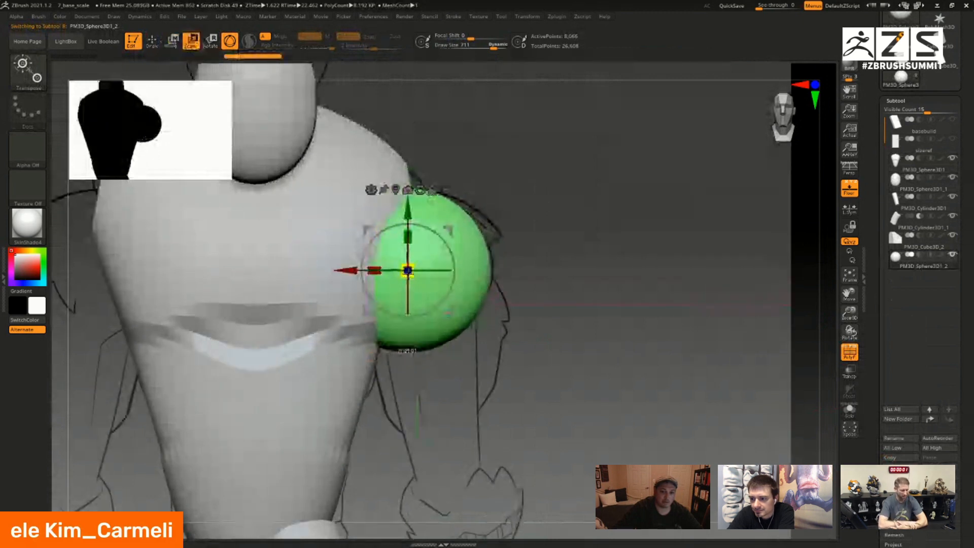
left_click_drag(438, 306, 442, 303)
key("q")
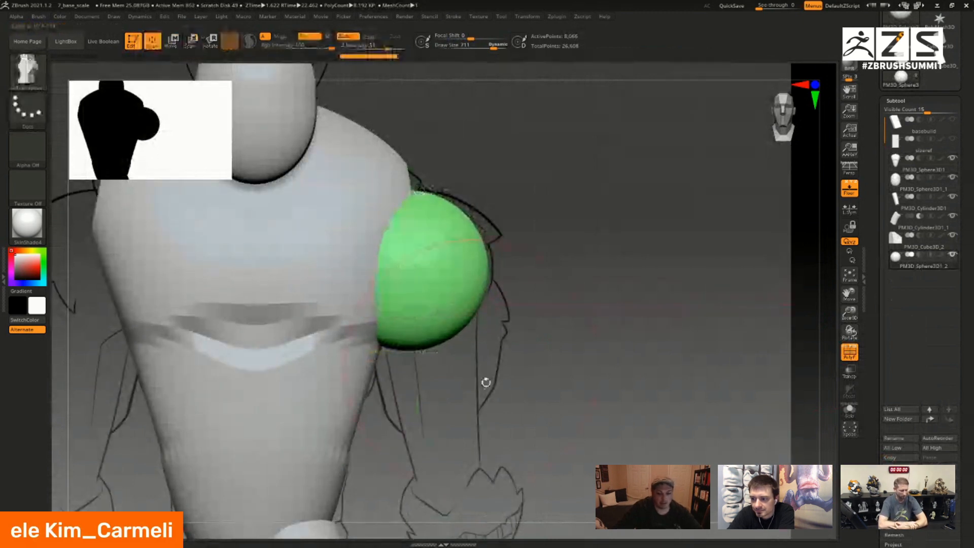
mouse_move(510, 414)
left_mouse_down("alt")
mouse_move(563, 327)
mouse_move(498, 423)
left_mouse_up("alt")
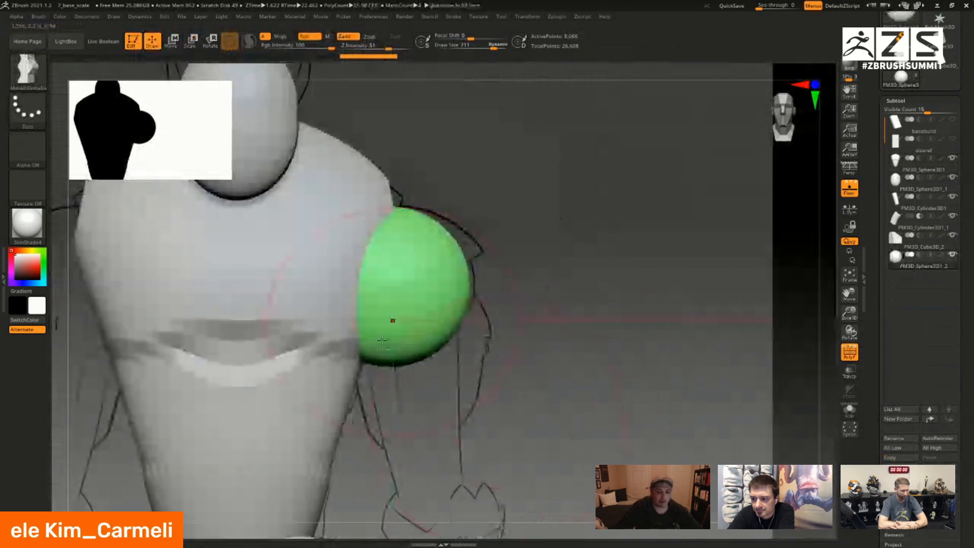
- Append a Cylinder3D mesh as a new subtool for the creature's upper arm
right_click_drag(382, 341, 458, 381, "alt")
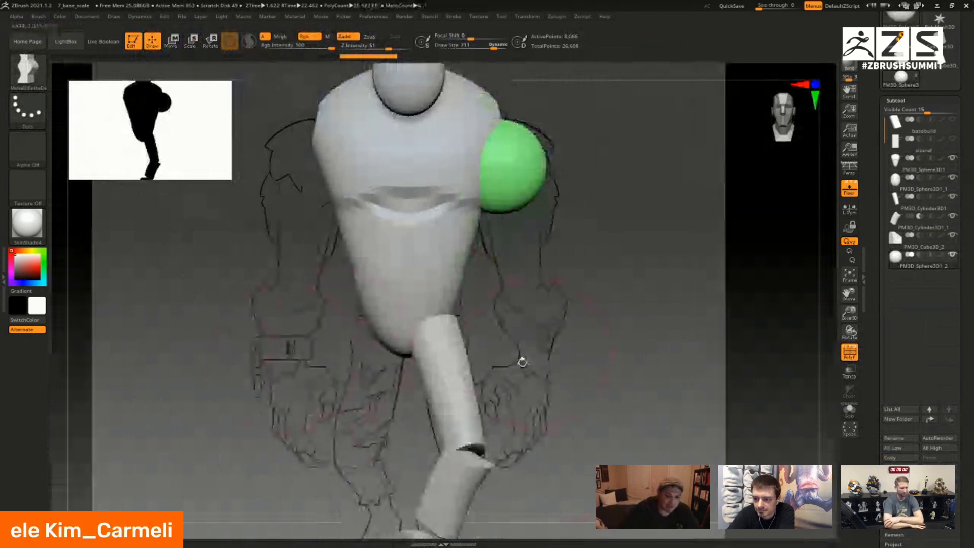
right_click_drag(529, 314, 509, 318, "alt")
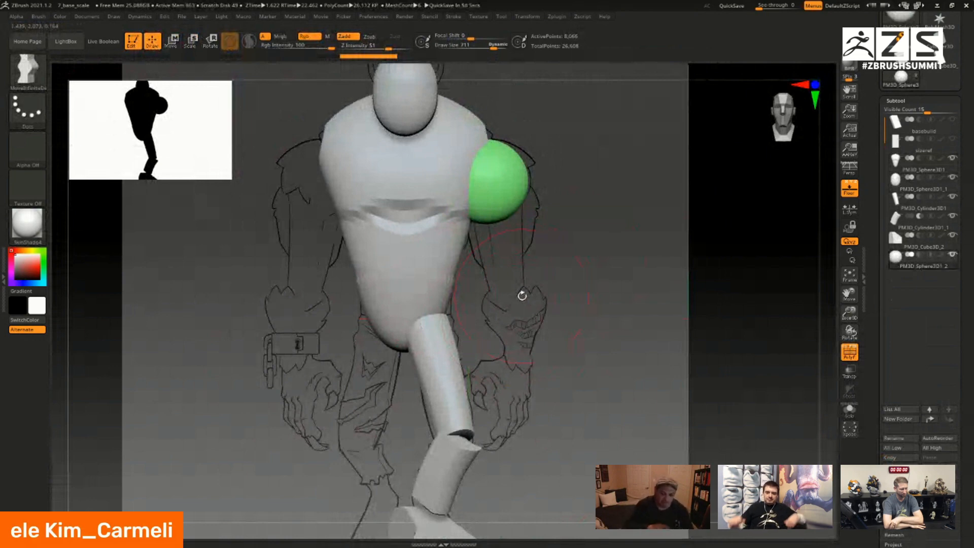
left_click_drag(573, 96, 610, 297)
left_click(937, 471)
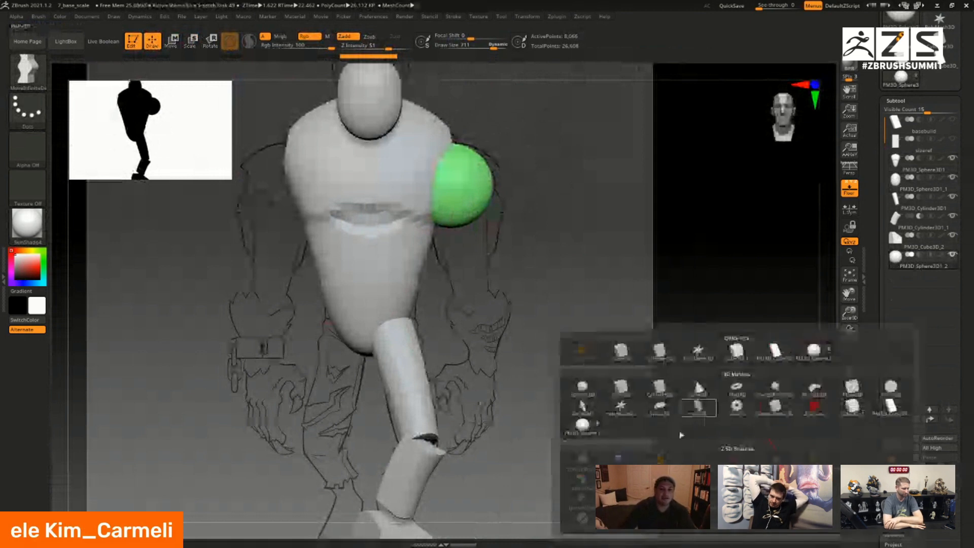
left_click(634, 391)
left_click_drag(556, 388, 519, 417, "alt")
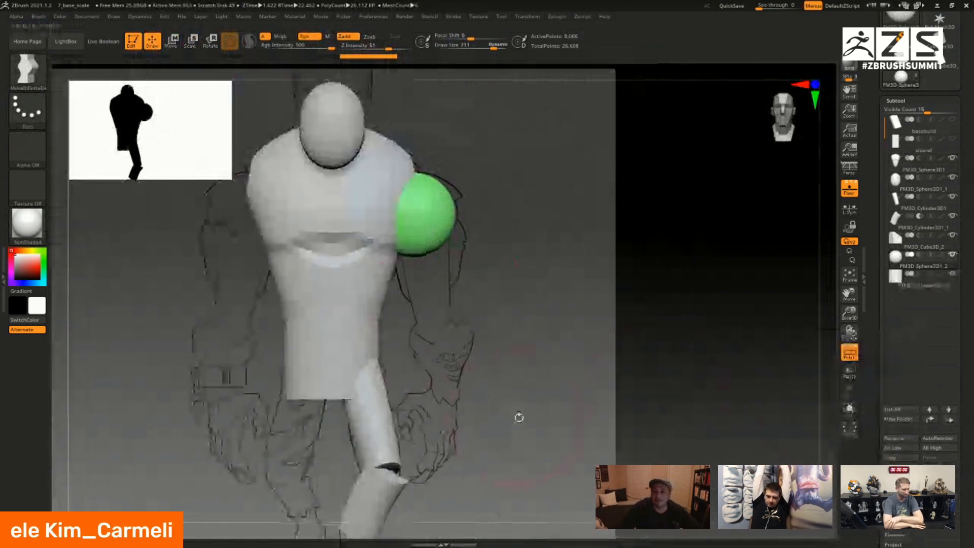
- Select the new cylinder, then move, rotate and scale it into an upper arm below the shoulder sphere, matching the sketch
key("Down")
key("w")
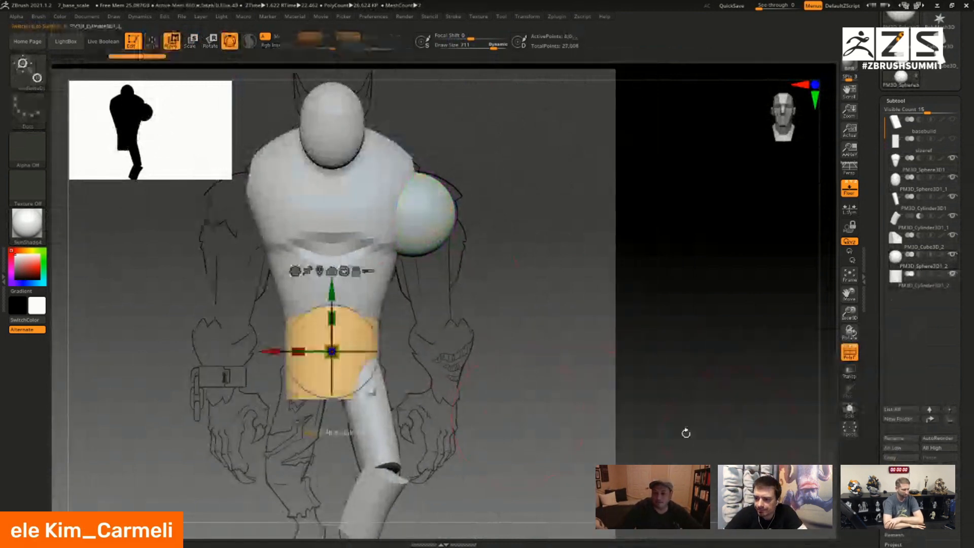
left_click_drag(372, 398, 474, 302)
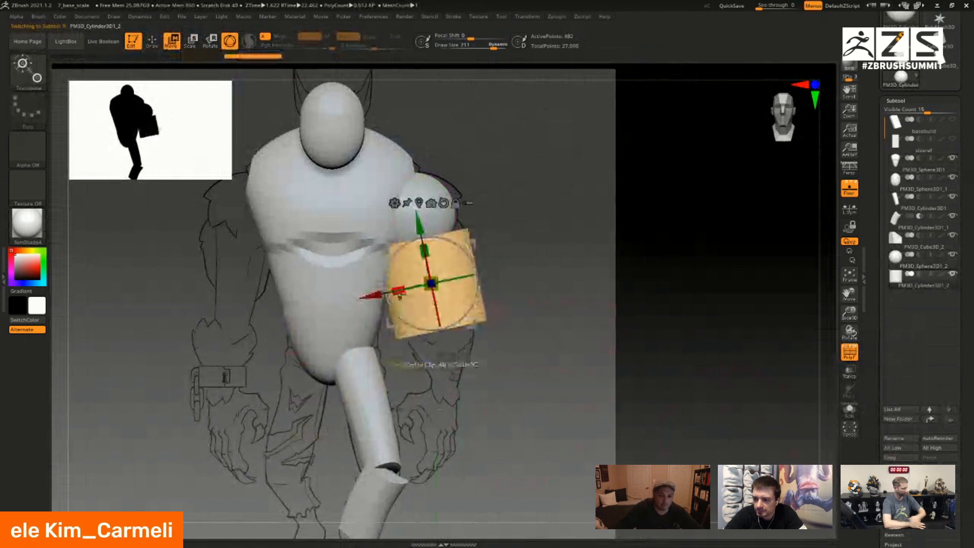
left_click_drag(398, 292, 414, 293)
left_click_drag(584, 333, 480, 361)
left_click_drag(357, 319, 378, 327)
mouse_move(485, 291)
left_mouse_down()
mouse_move(475, 357)
mouse_move(503, 337)
left_mouse_up()
- Clip the upper arm cylinder's front and back corners in side view to taper it toward the elbow
key("q")
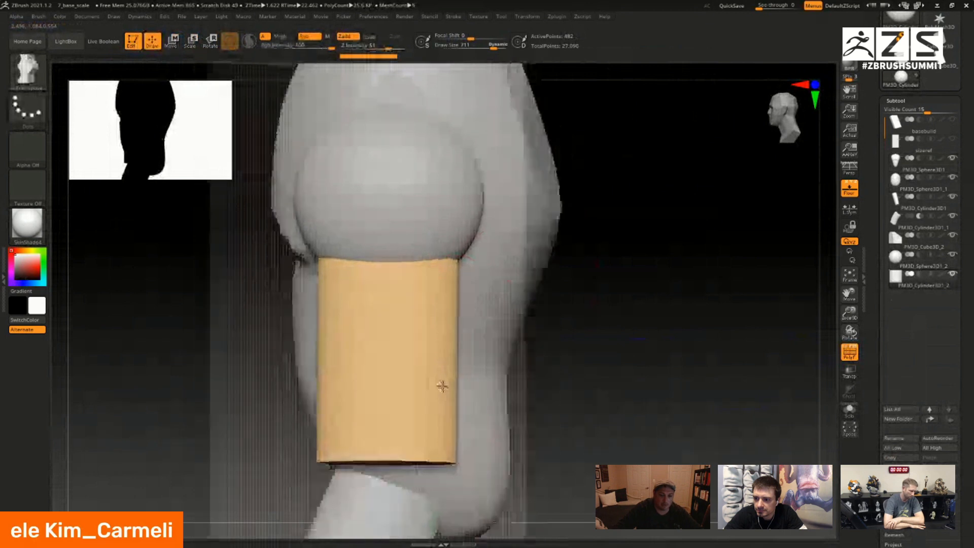
left_click_drag(404, 142, 483, 410)
mouse_move(463, 320)
left_mouse_down("ctrl+shift")
mouse_move(404, 518)
mouse_move(426, 521)
mouse_move(320, 408)
mouse_move(322, 307)
left_mouse_up("ctrl+shift")
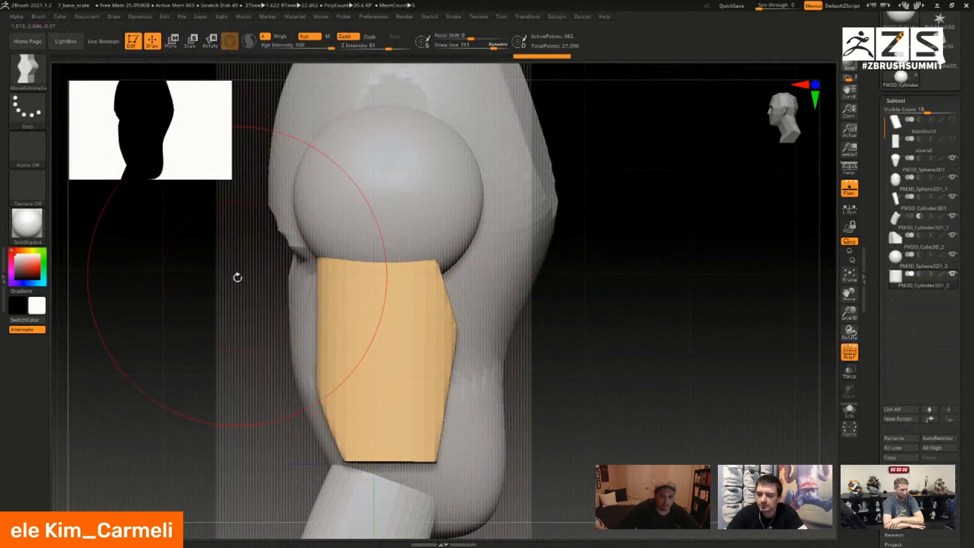
left_click_drag(241, 374, 566, 350)
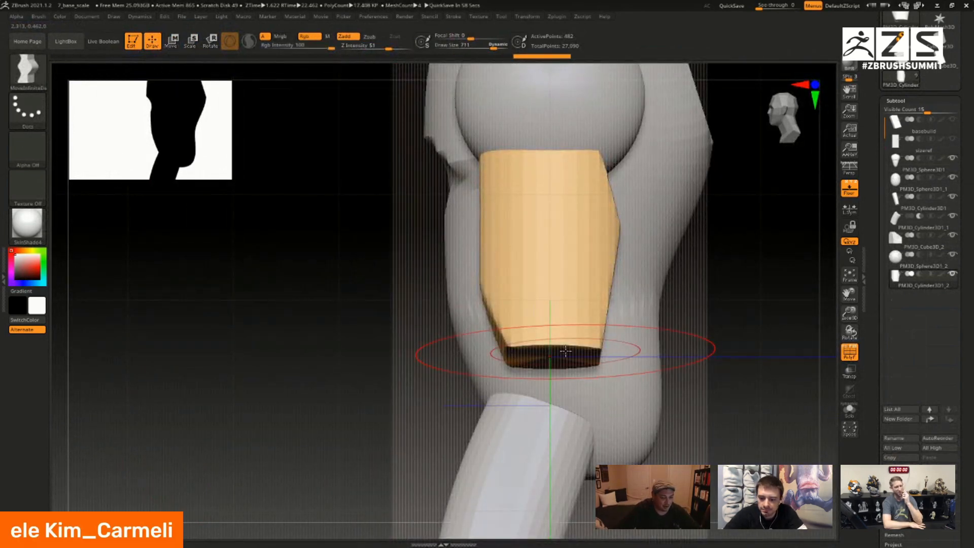
mouse_move(565, 350)
left_mouse_down()
mouse_move(468, 248)
mouse_move(524, 302)
mouse_move(570, 406)
mouse_move(529, 325)
mouse_move(578, 284)
left_mouse_up()
left_click_drag(736, 287, 562, 286)
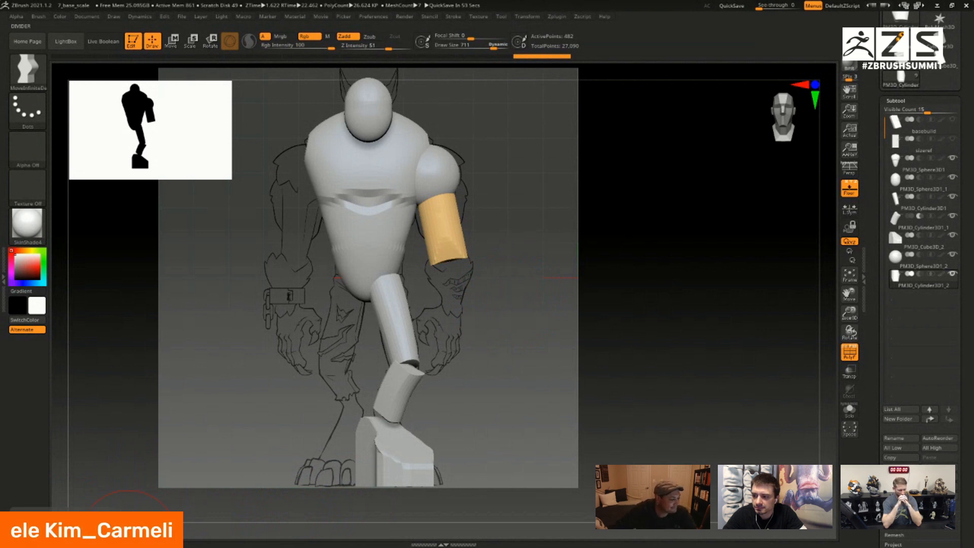
right_click_drag(599, 231, 583, 241)
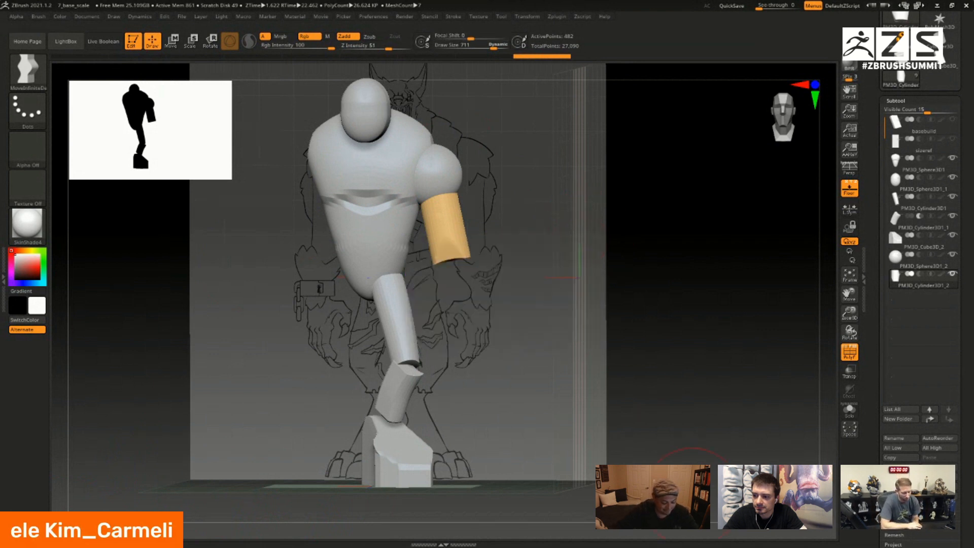
key("super")
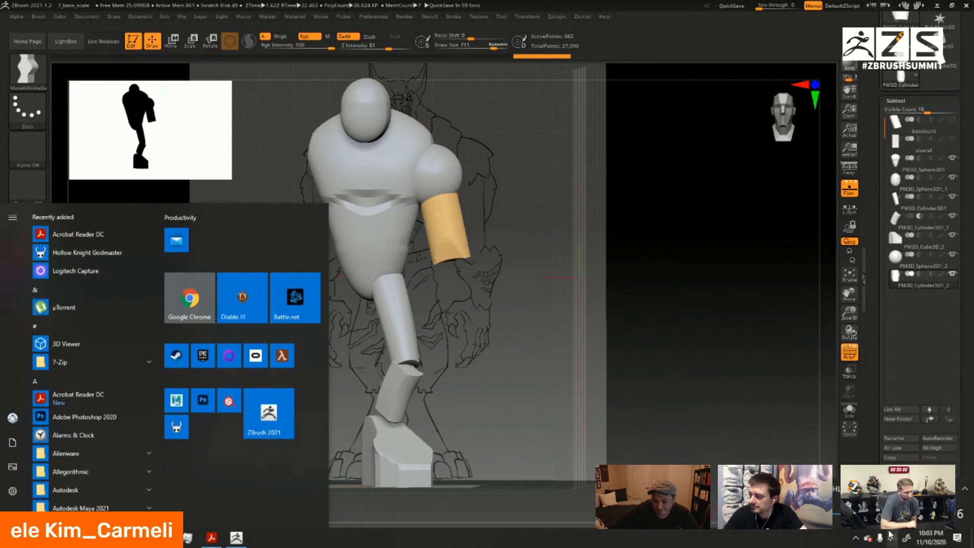
left_click(746, 416)
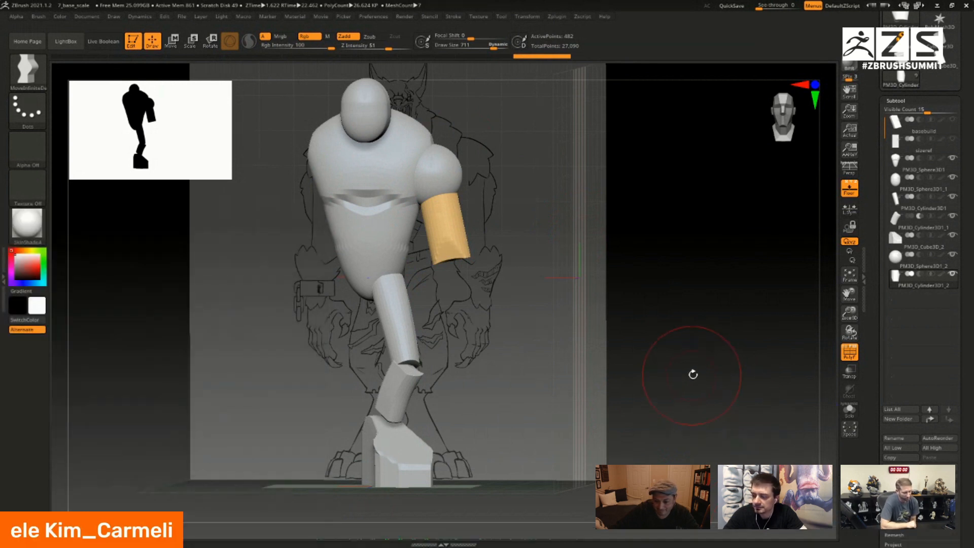
- Reshape the sides of the upper arm cylinder with the move brush to follow the sketch's arm outline
left_click_drag(694, 374, 687, 382)
mouse_move(705, 324)
left_mouse_down("alt")
mouse_move(681, 349)
mouse_move(514, 179)
mouse_move(487, 260)
mouse_move(470, 282)
left_mouse_up("alt")
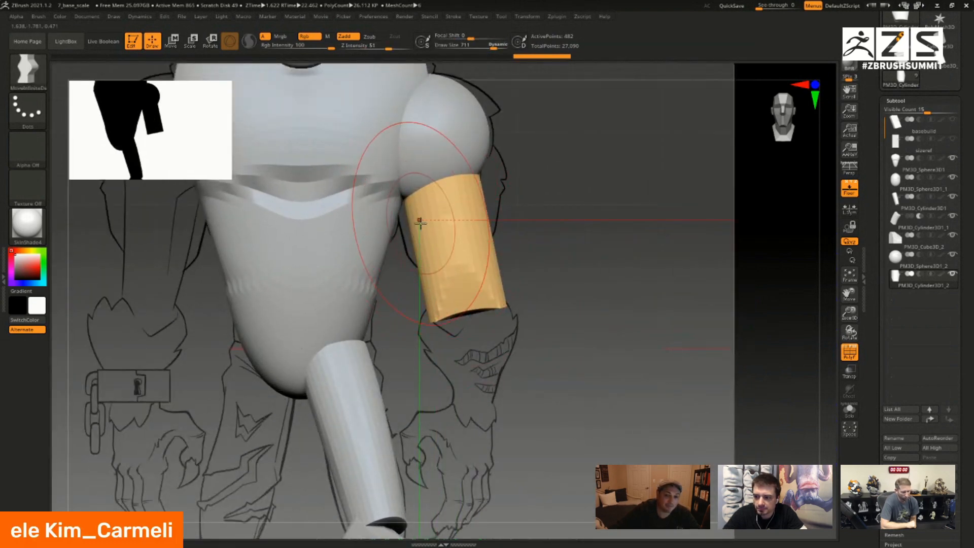
left_click_drag(421, 221, 409, 226)
left_click_drag(477, 211, 484, 205)
mouse_move(548, 170)
left_mouse_down("alt")
mouse_move(574, 275)
mouse_move(552, 270)
left_mouse_up("alt")
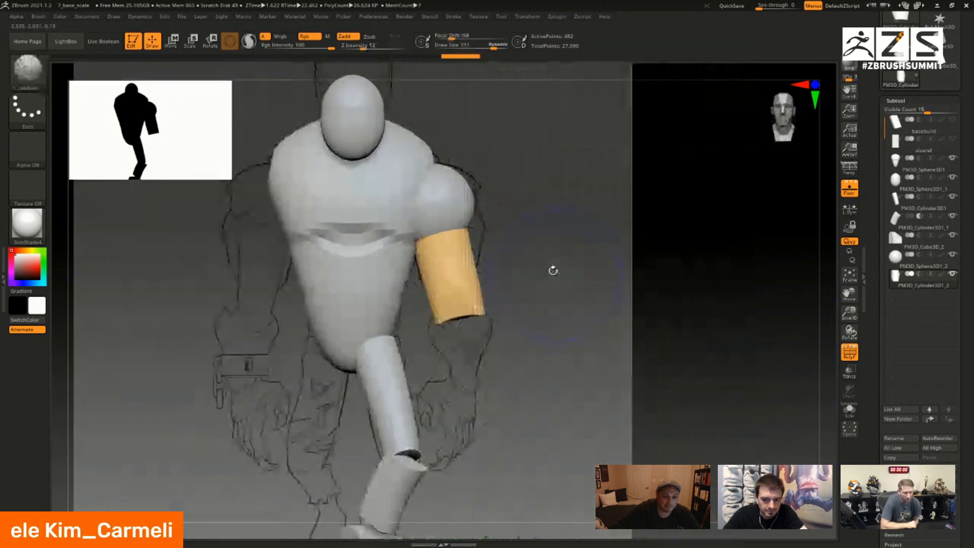
left_click_drag(476, 222, 502, 319, "alt")
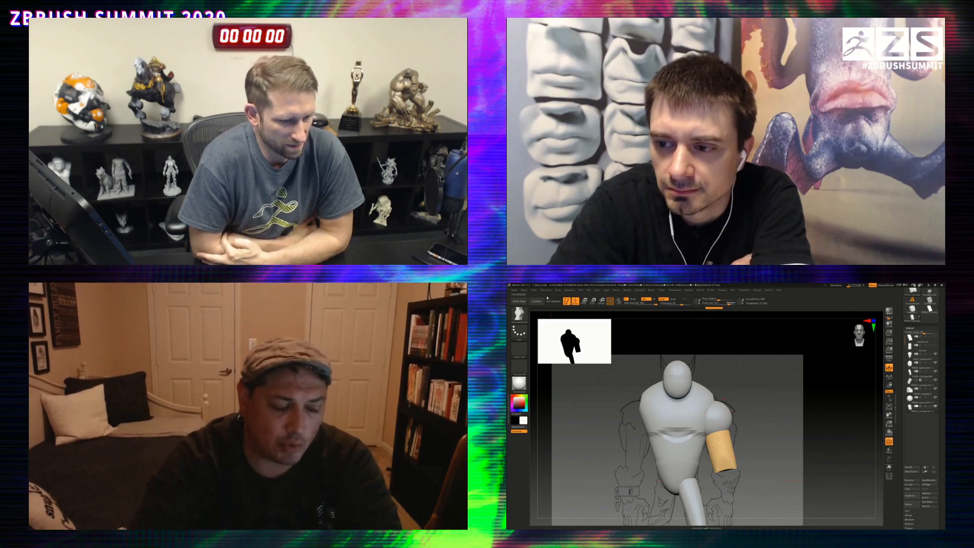
- Open the 2_aw_b project without saving the changes to the current project
left_click(588, 290)
left_click(602, 298)
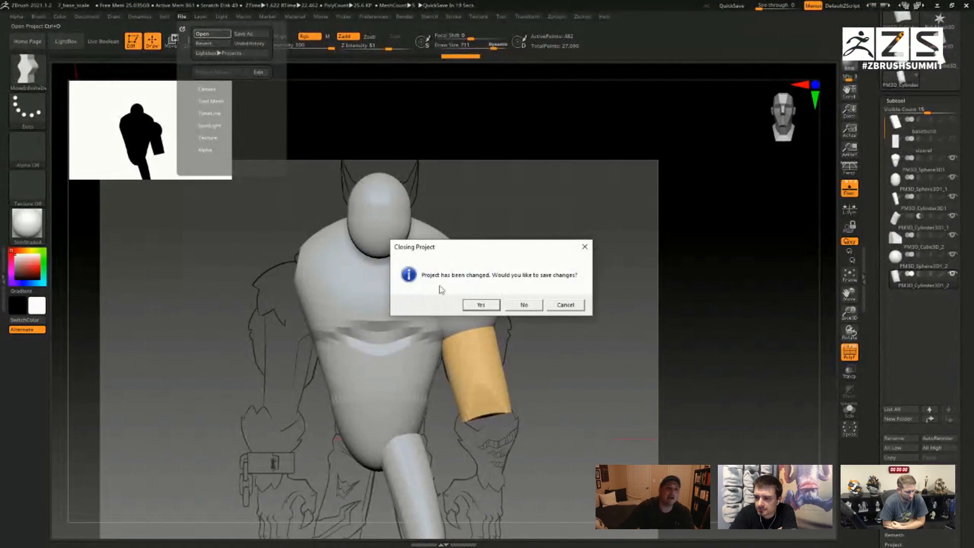
left_click(524, 304)
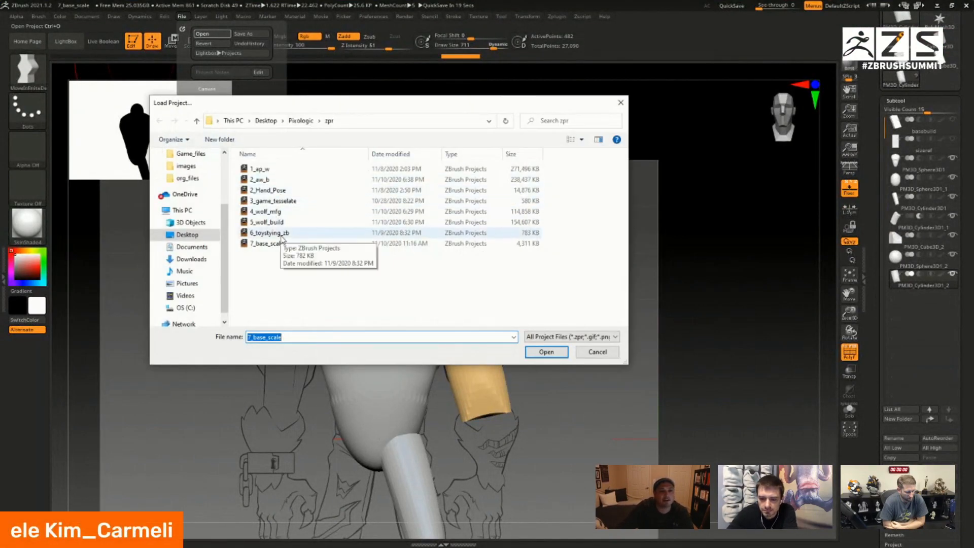
double_click(268, 181)
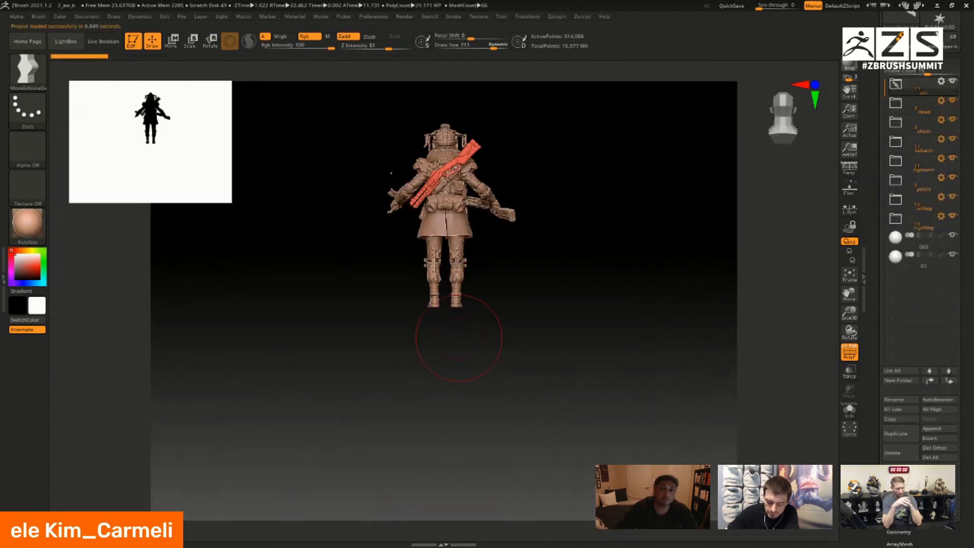
- Examine the armored character from several angles, then its gas mask, hoses, fur collar and helmet up close
left_click_drag(474, 257, 671, 432)
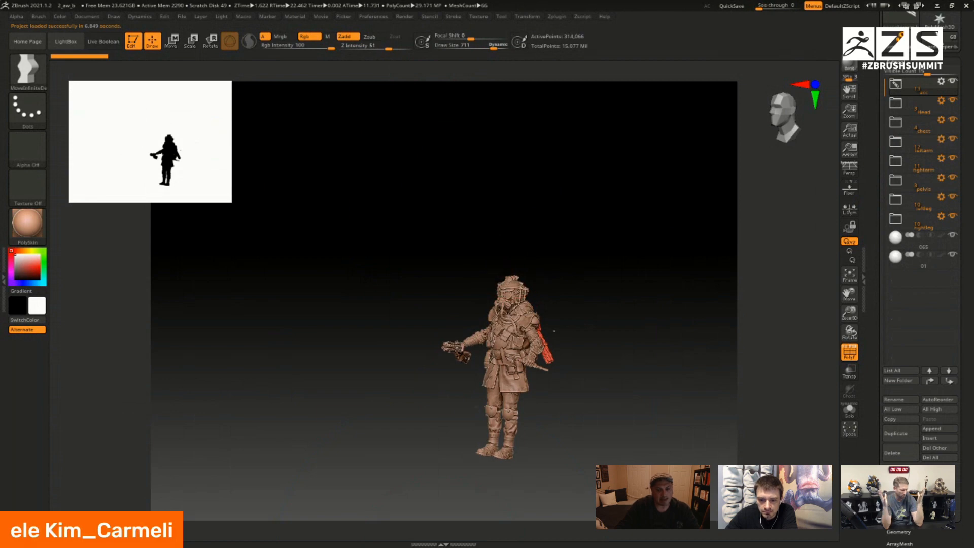
left_click_drag(498, 327, 510, 289, "alt")
left_click_drag(574, 303, 636, 546, "alt")
left_click_drag(467, 409, 403, 260, "alt")
left_click_drag(361, 187, 535, 438, "alt")
left_click_drag(381, 261, 463, 355, "alt")
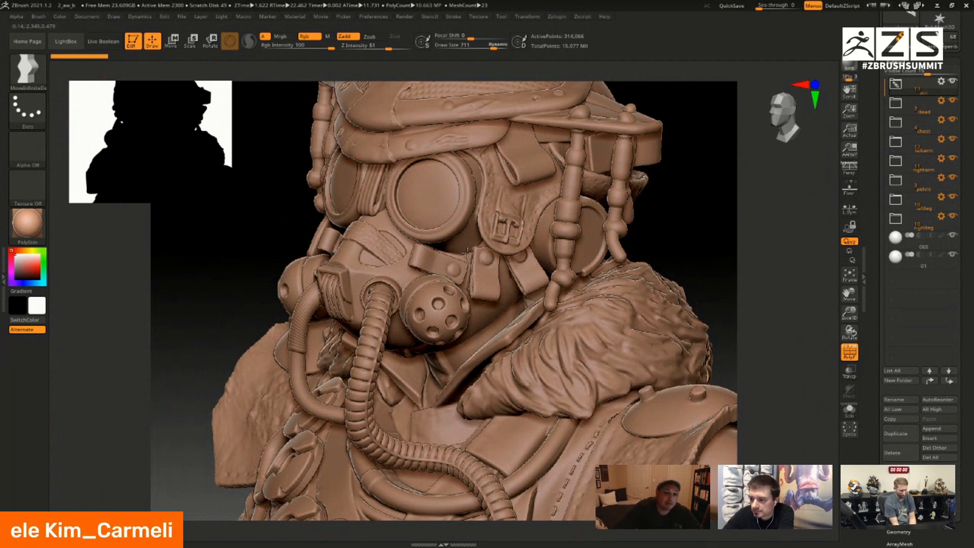
right_click_drag(467, 253, 545, 261)
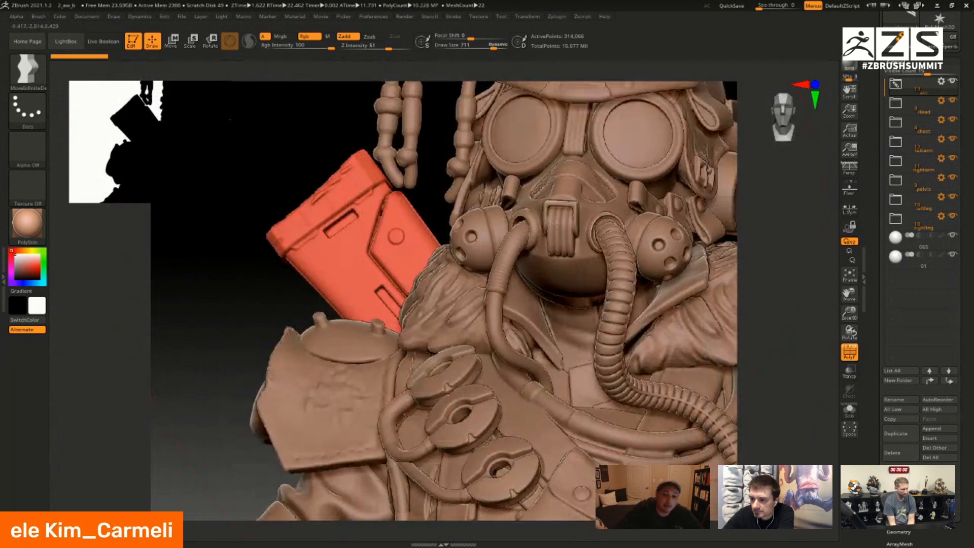
right_click_drag(736, 272, 533, 218, "alt")
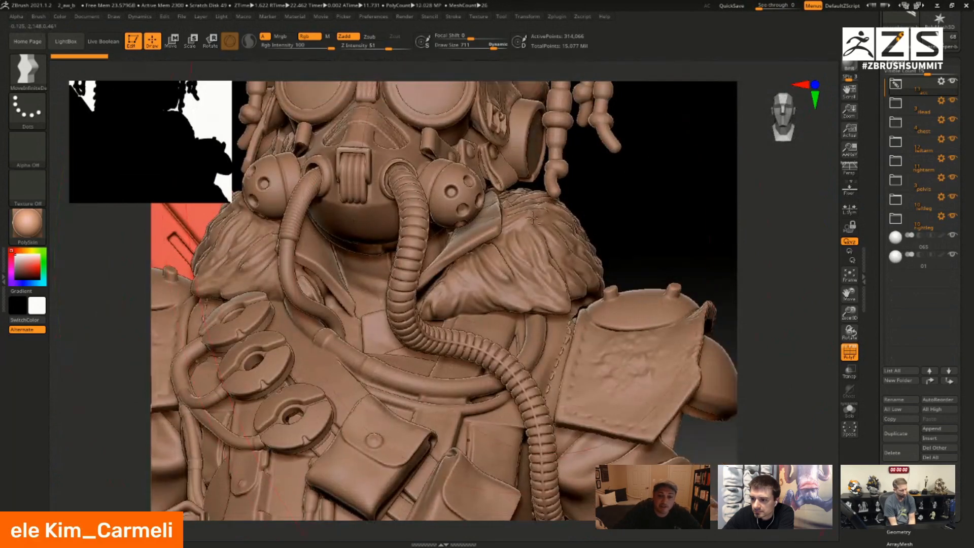
right_click_drag(438, 58, 437, 238, "alt")
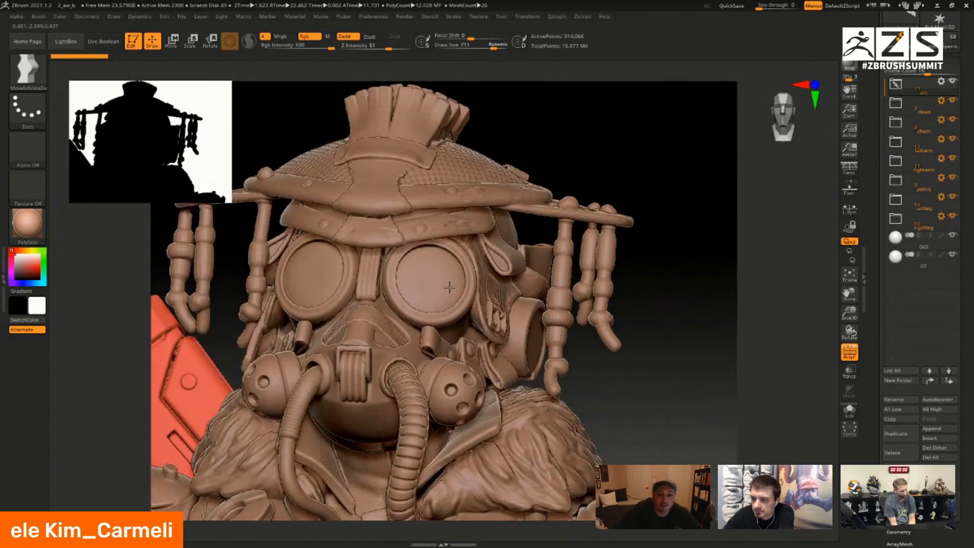
- Select the gas mask head subtool and isolate it in Solo mode
right_click_drag(450, 287, 451, 285, "ctrl")
left_click(558, 187, "alt")
right_click_drag(558, 187, 509, 250, "alt")
left_click(850, 410)
- Examine the isolated mask's straps, lenses and filters from several angles, then show the whole character again
right_click_drag(664, 263, 518, 325)
right_click_drag(564, 293, 498, 330)
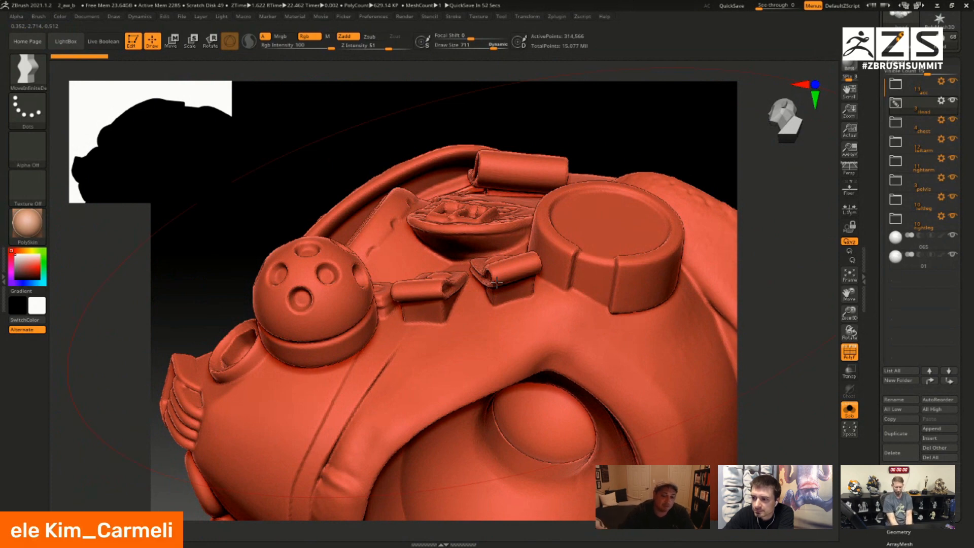
right_click_drag(406, 240, 422, 283)
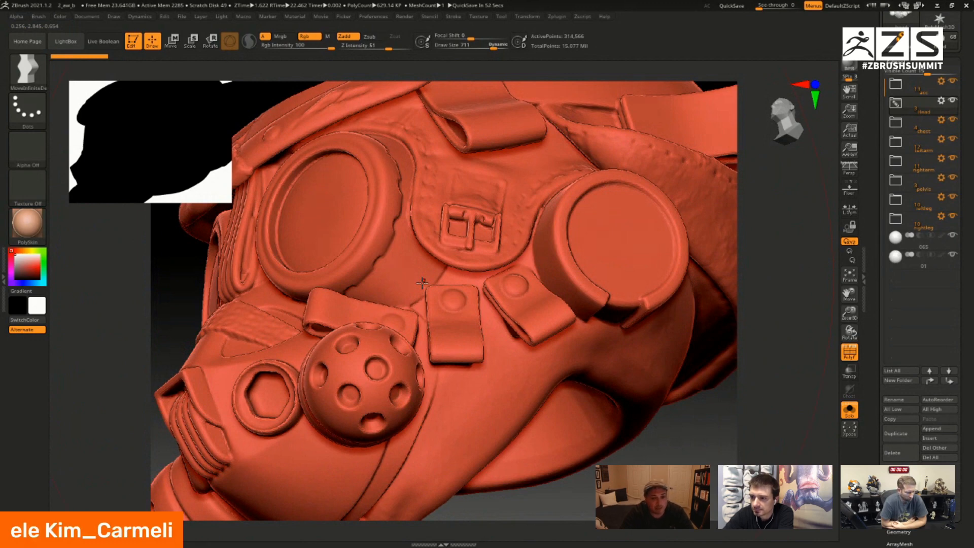
right_click_drag(516, 265, 541, 288)
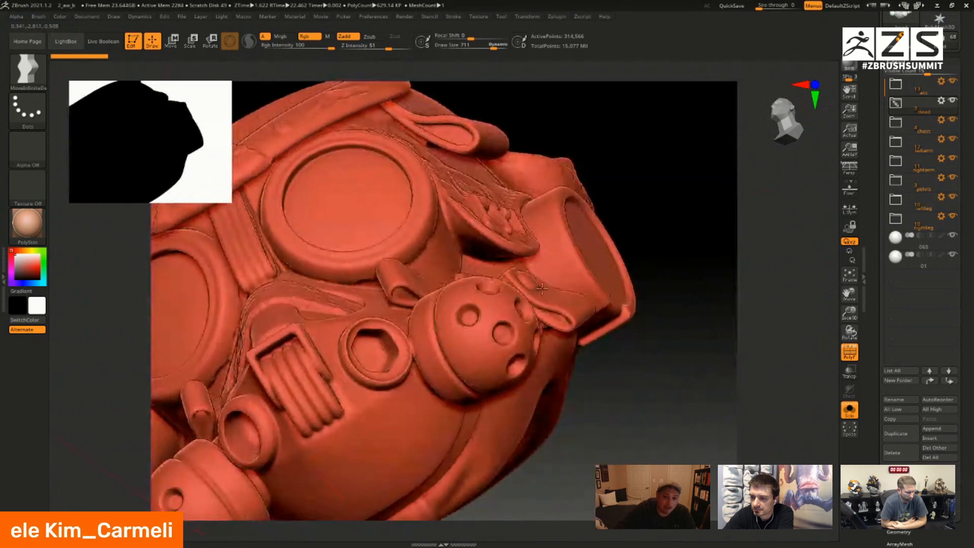
right_click_drag(578, 250, 605, 220)
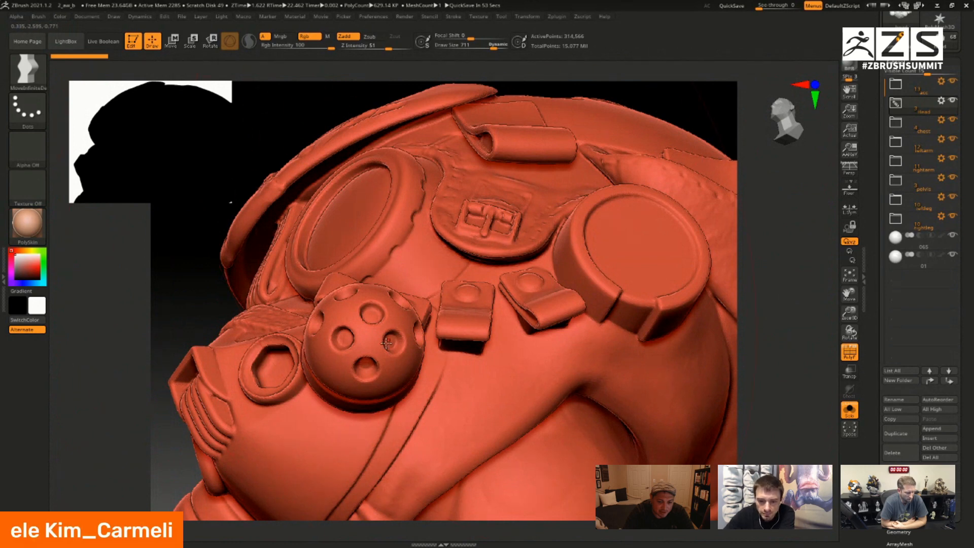
right_click_drag(387, 343, 349, 301)
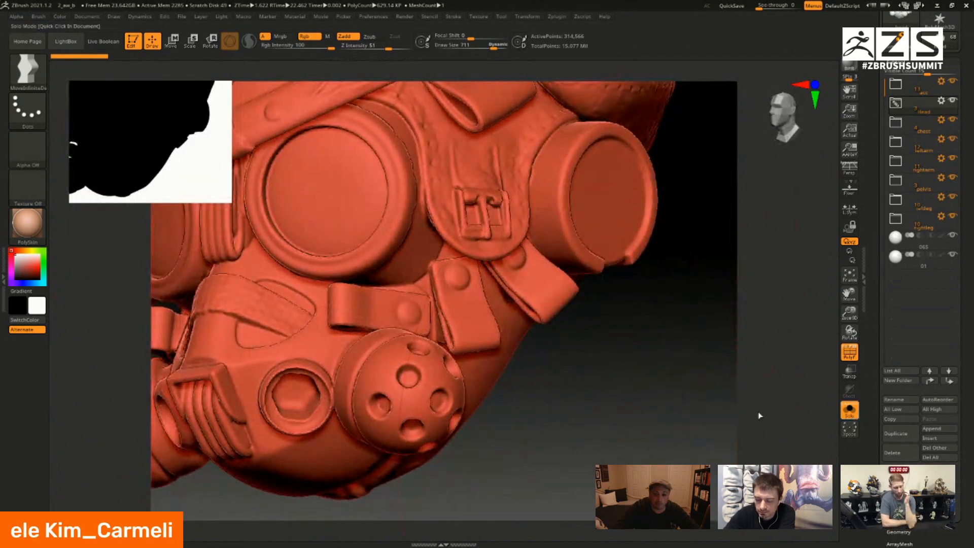
left_click(850, 410)
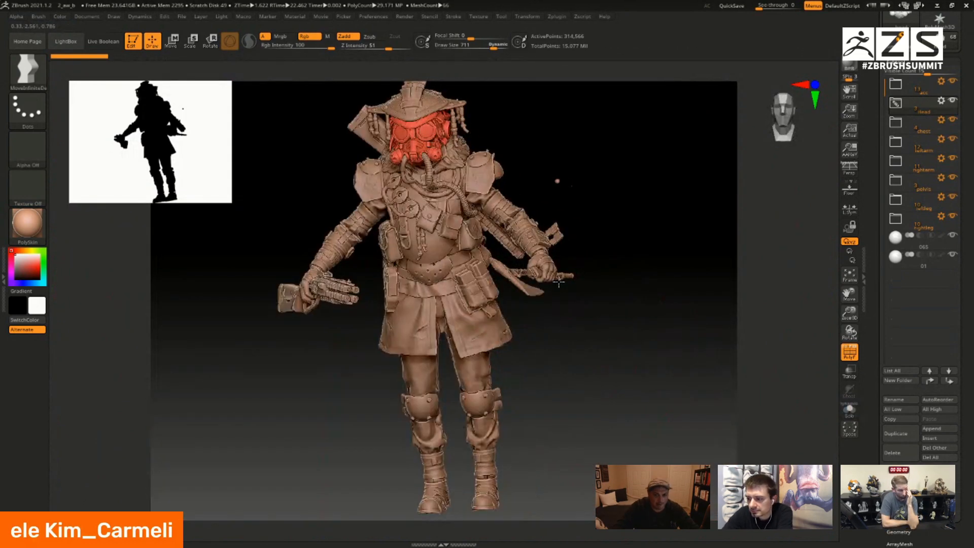
mouse_move(558, 283)
right_mouse_down()
mouse_move(583, 224)
mouse_move(590, 260)
right_mouse_up()
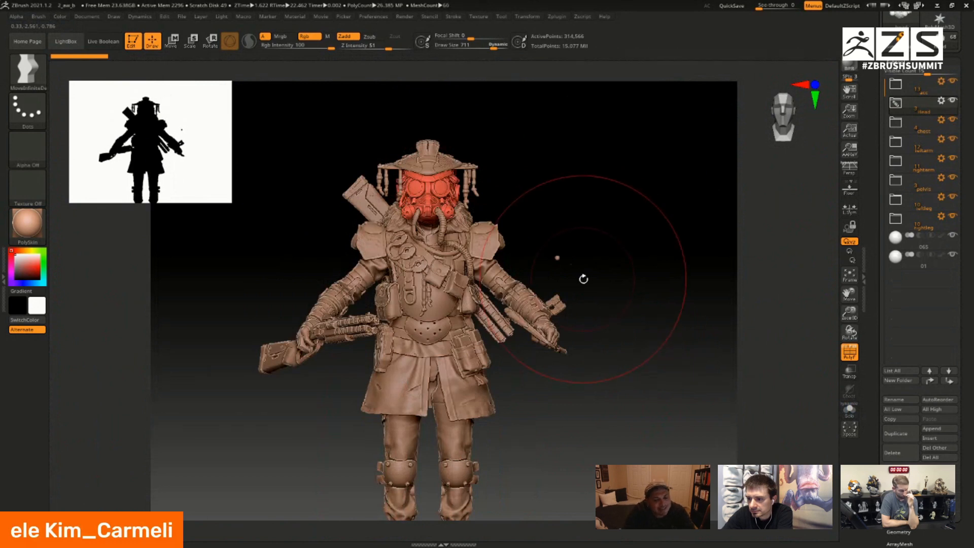